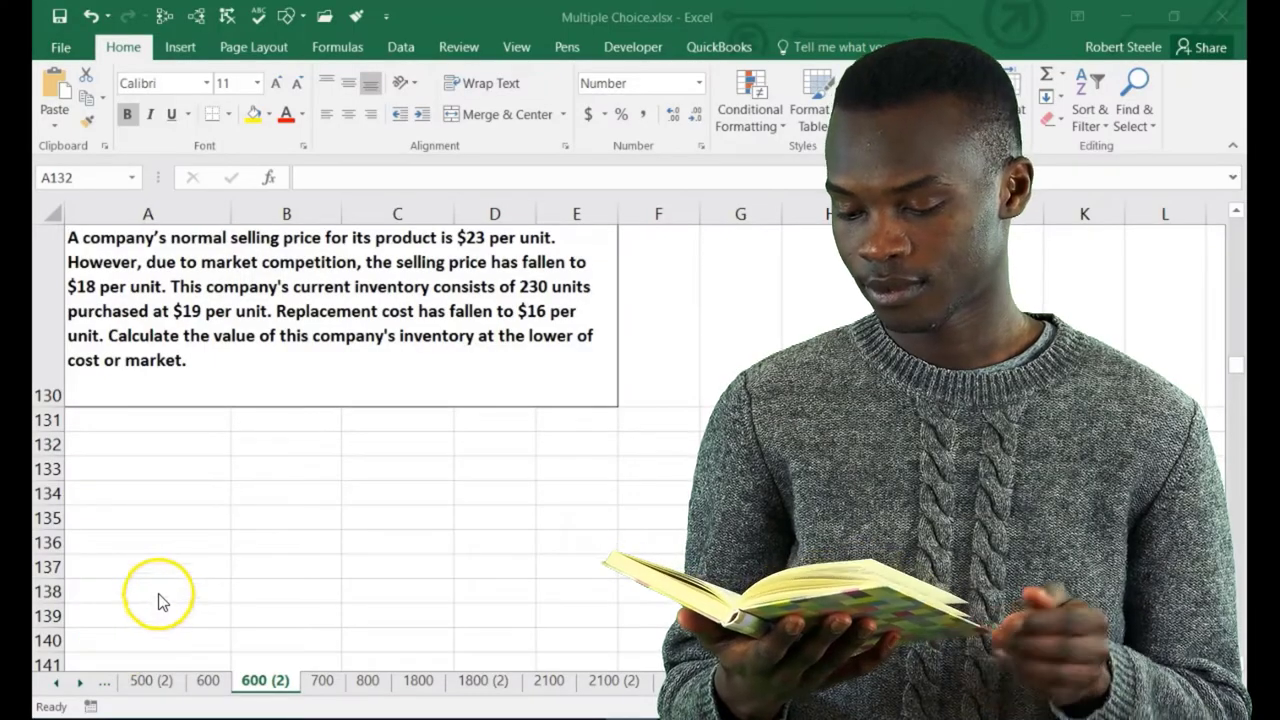
Label cell A132 "Units" and enter 230 in B132
{"action": "left_click", "coordinate": [157, 451]}
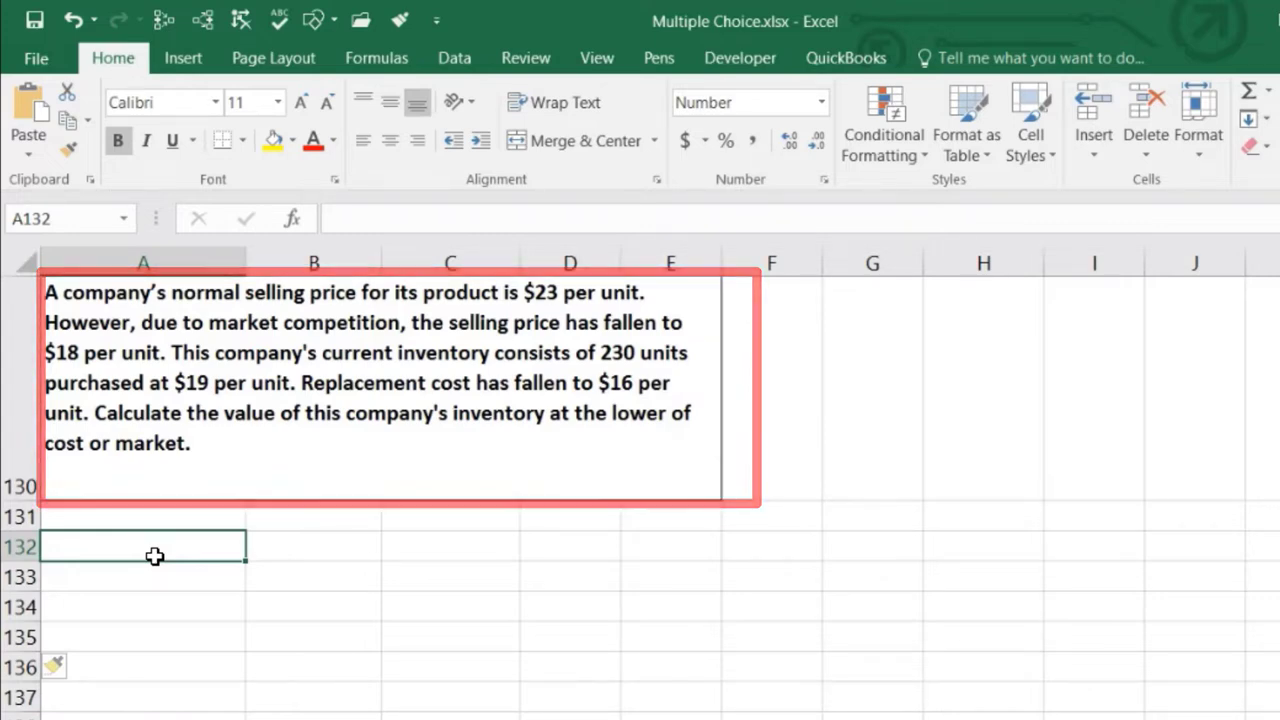
{"action": "type", "text": "Units"}
{"action": "key", "text": "Tab"}
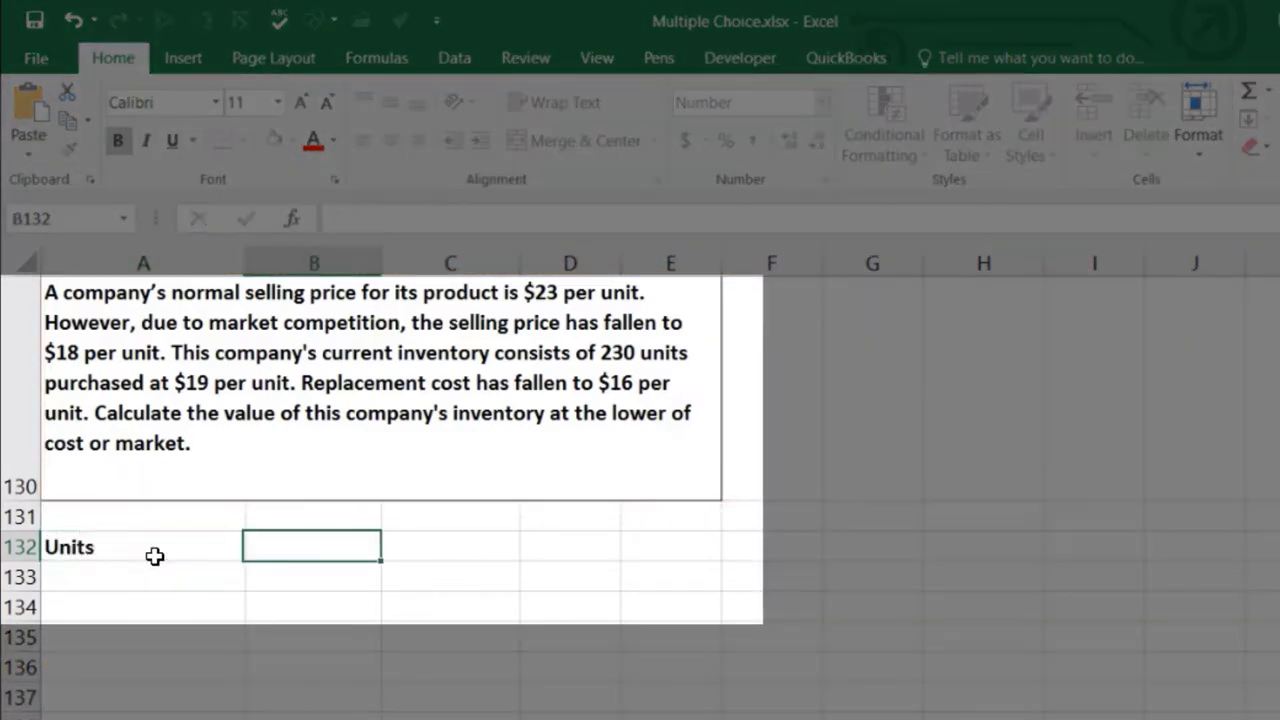
{"action": "type", "text": "230"}
{"action": "key", "text": "Return"}
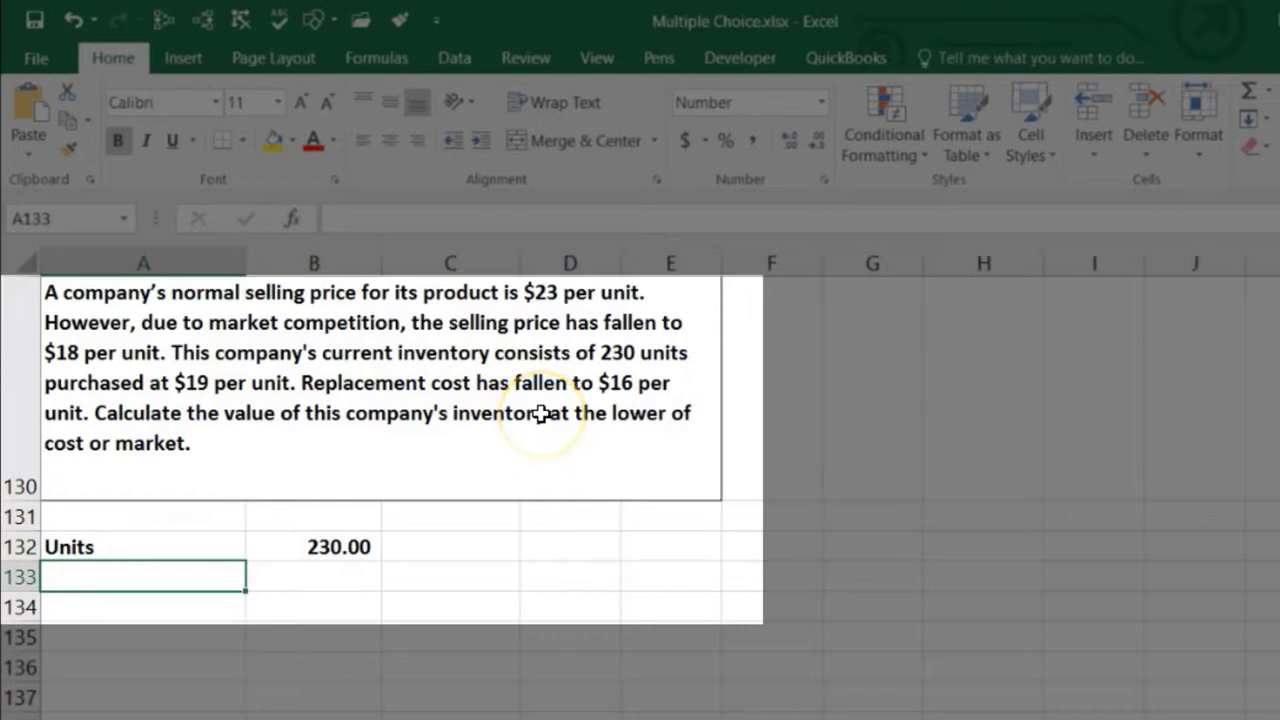
Enter 160 in cell B133, directly below the units quantity
{"action": "key", "text": "Right"}
{"action": "type", "text": "160"}
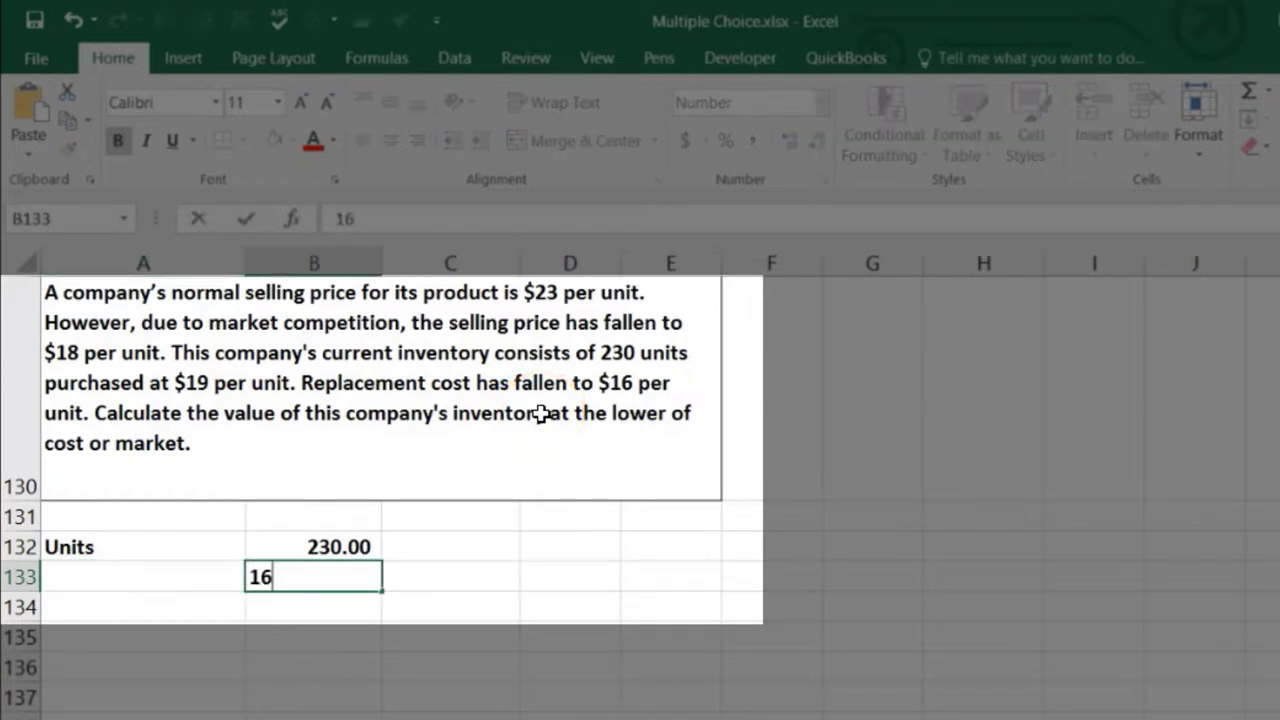
{"action": "key", "text": "Return"}
Multiply the units by the amount below them in B134 with the formula =B132*B133
{"action": "type", "text": "="}
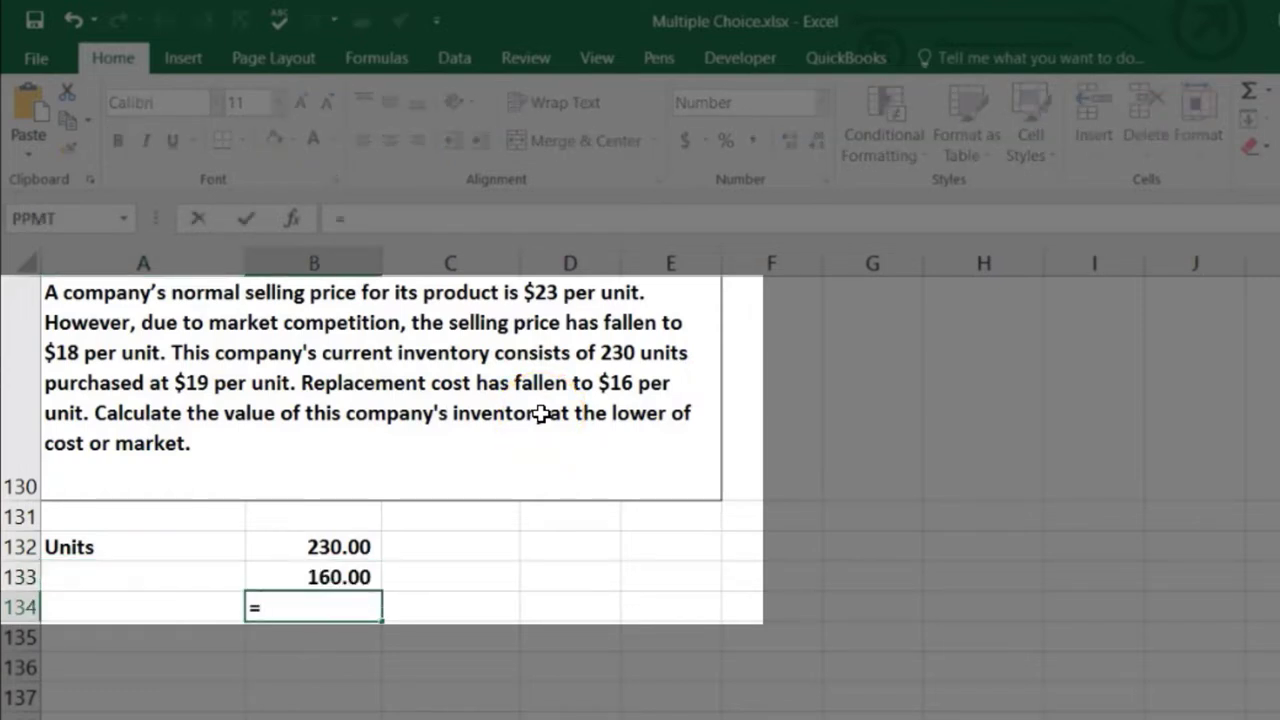
{"action": "left_click", "coordinate": [340, 547]}
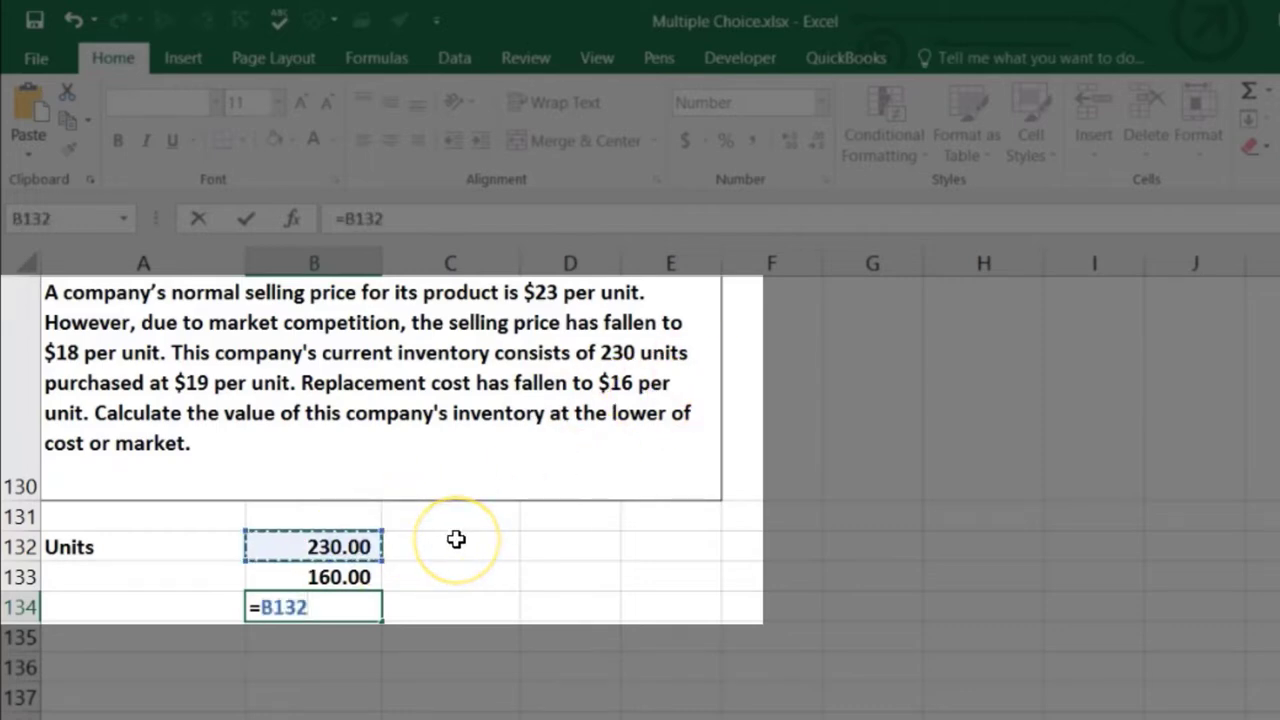
{"action": "type", "text": "*"}
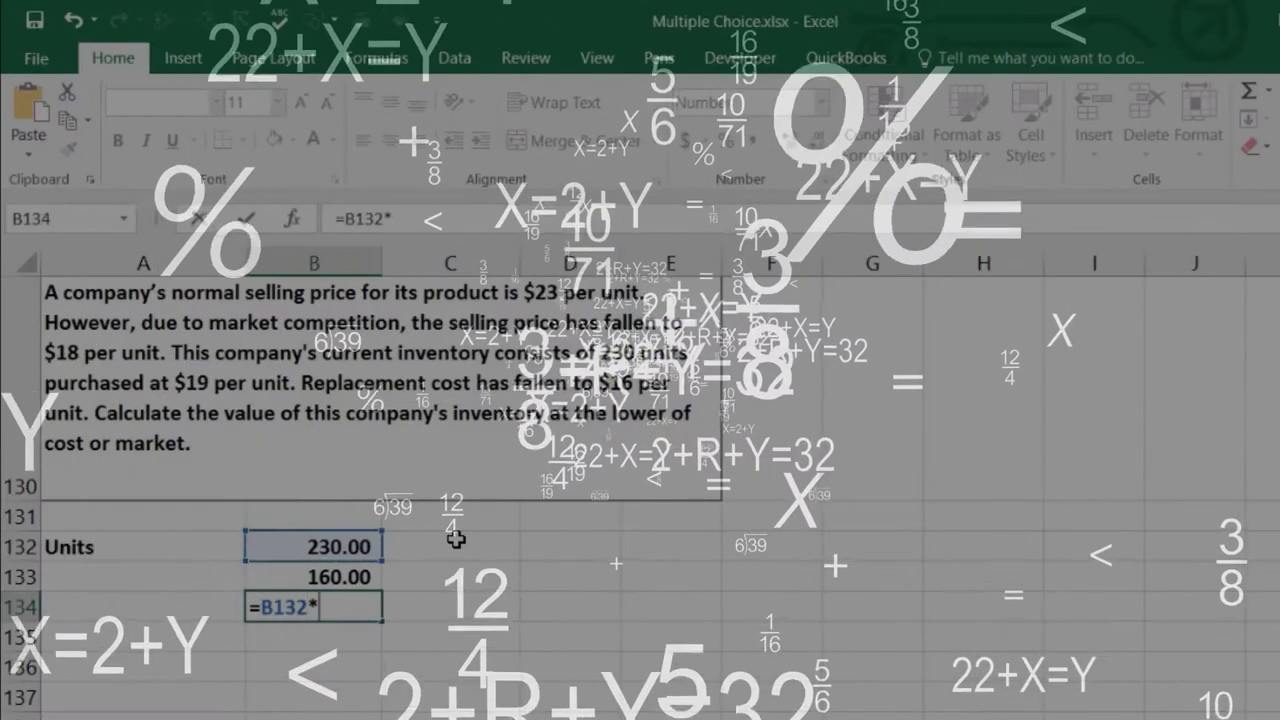
{"action": "left_click", "coordinate": [355, 577]}
{"action": "key", "text": "ctrl+Return"}
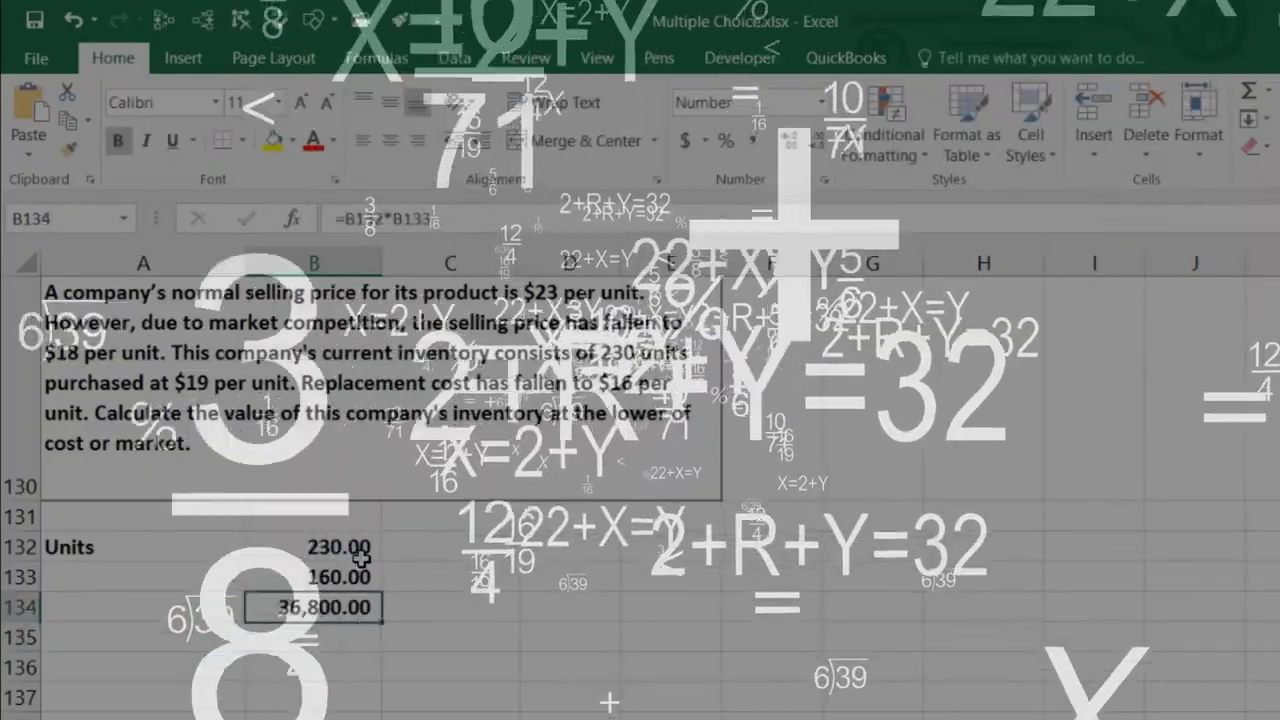
Set the per-unit replacement cost in cell B133 to 16
{"action": "left_click", "coordinate": [360, 570]}
{"action": "type", "text": "16"}
{"action": "key", "text": "Return"}
{"action": "left_click", "coordinate": [366, 571]}
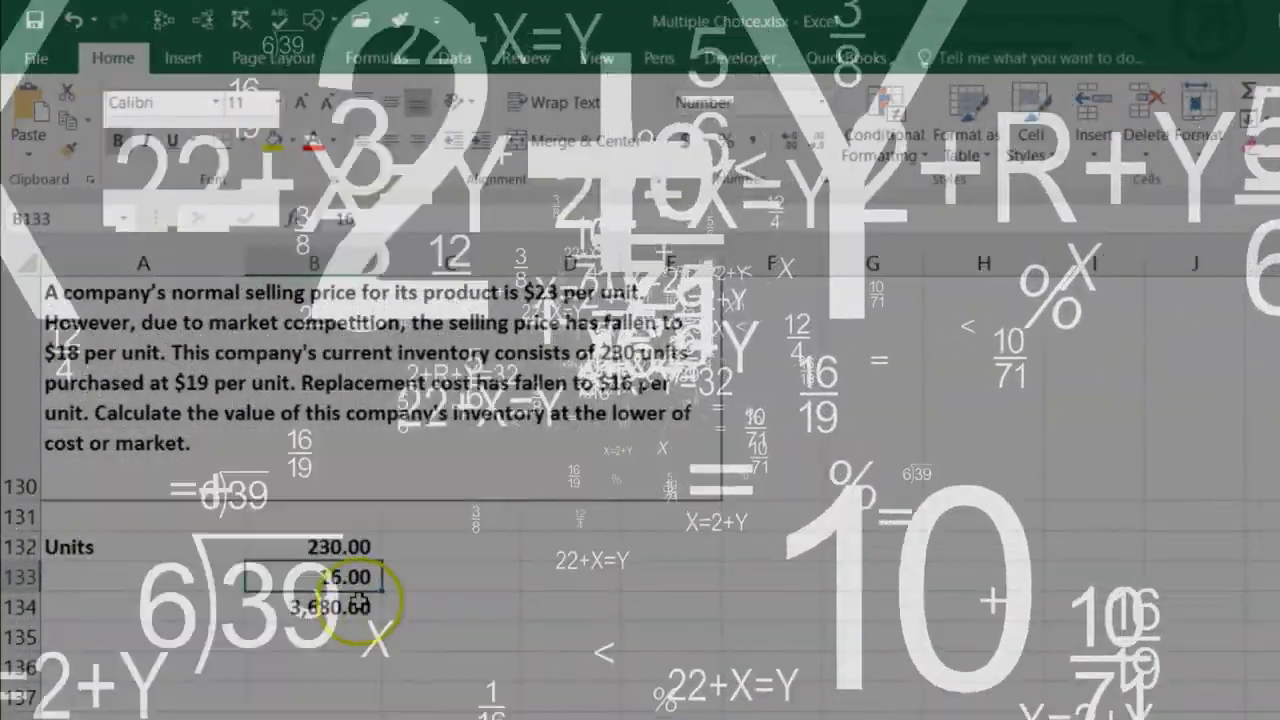
{"action": "left_click", "coordinate": [358, 600]}
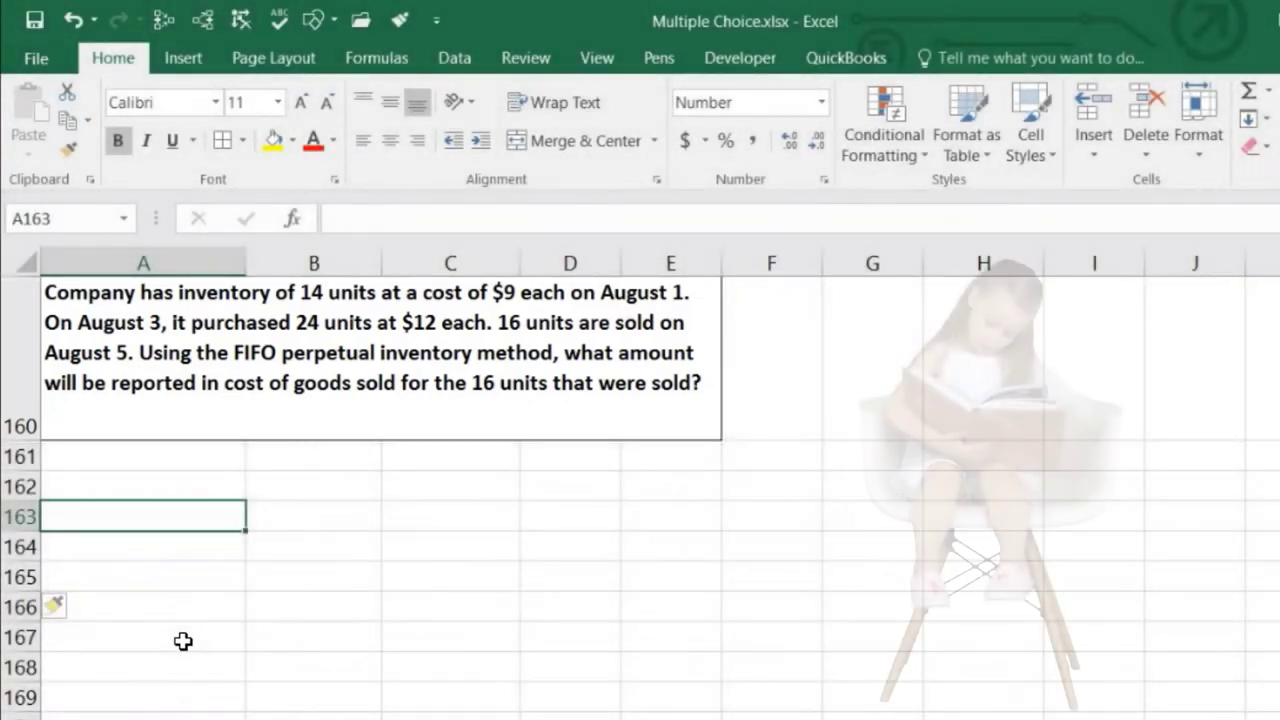
{"action": "left_click", "coordinate": [179, 658]}
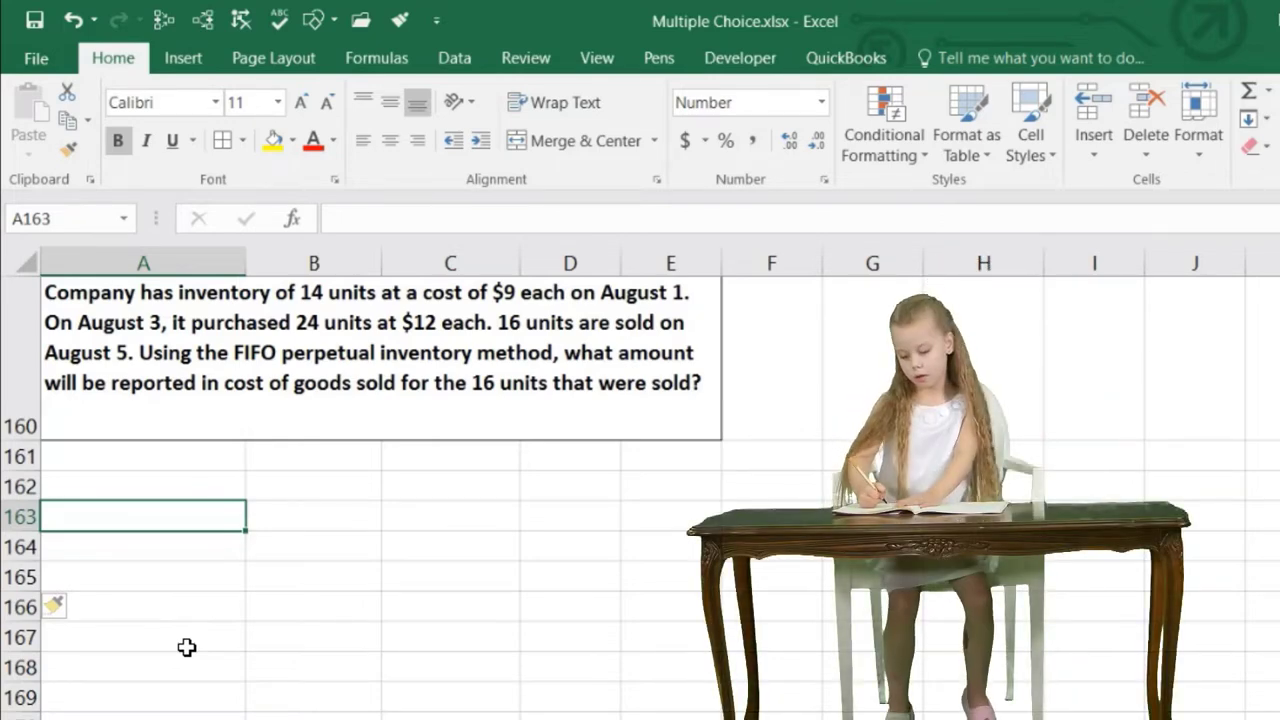
{"action": "left_click", "coordinate": [186, 565]}
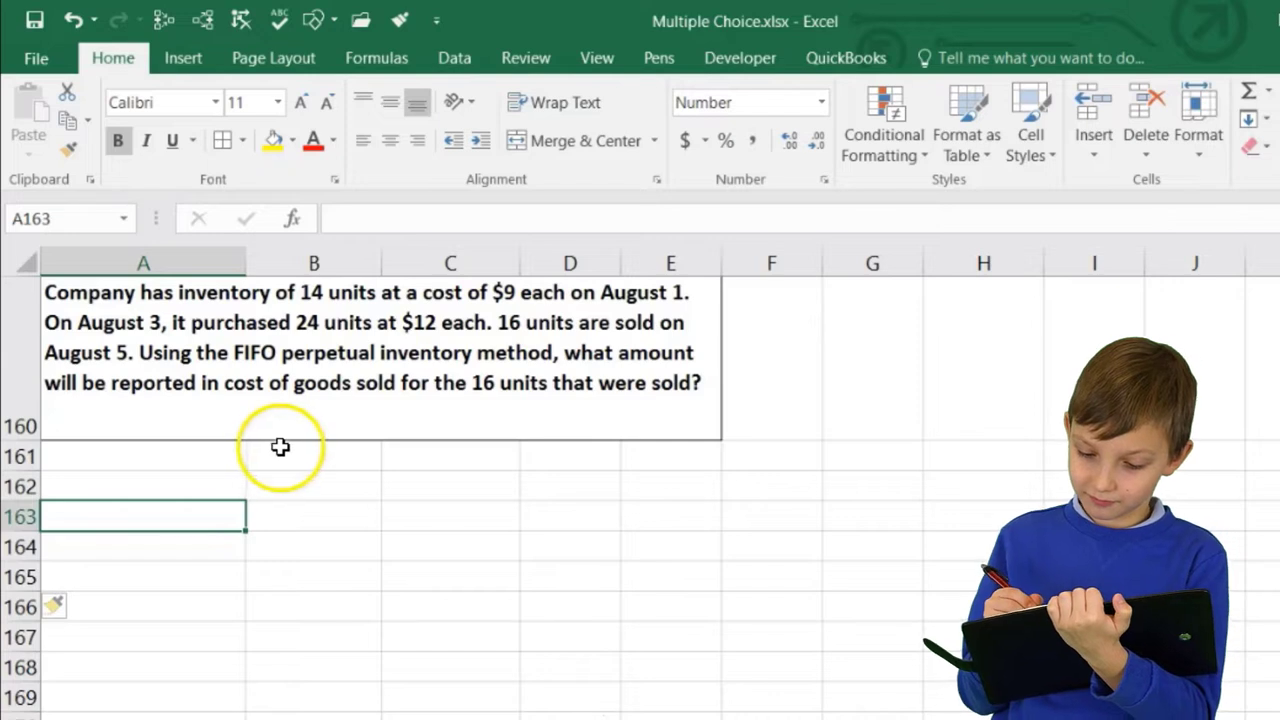
Add borders around all the cells in B162:G162, below the FIFO perpetual inventory question
{"action": "left_click", "coordinate": [326, 484]}
{"action": "left_click_drag", "start_coordinate": [353, 486], "coordinate": [829, 477]}
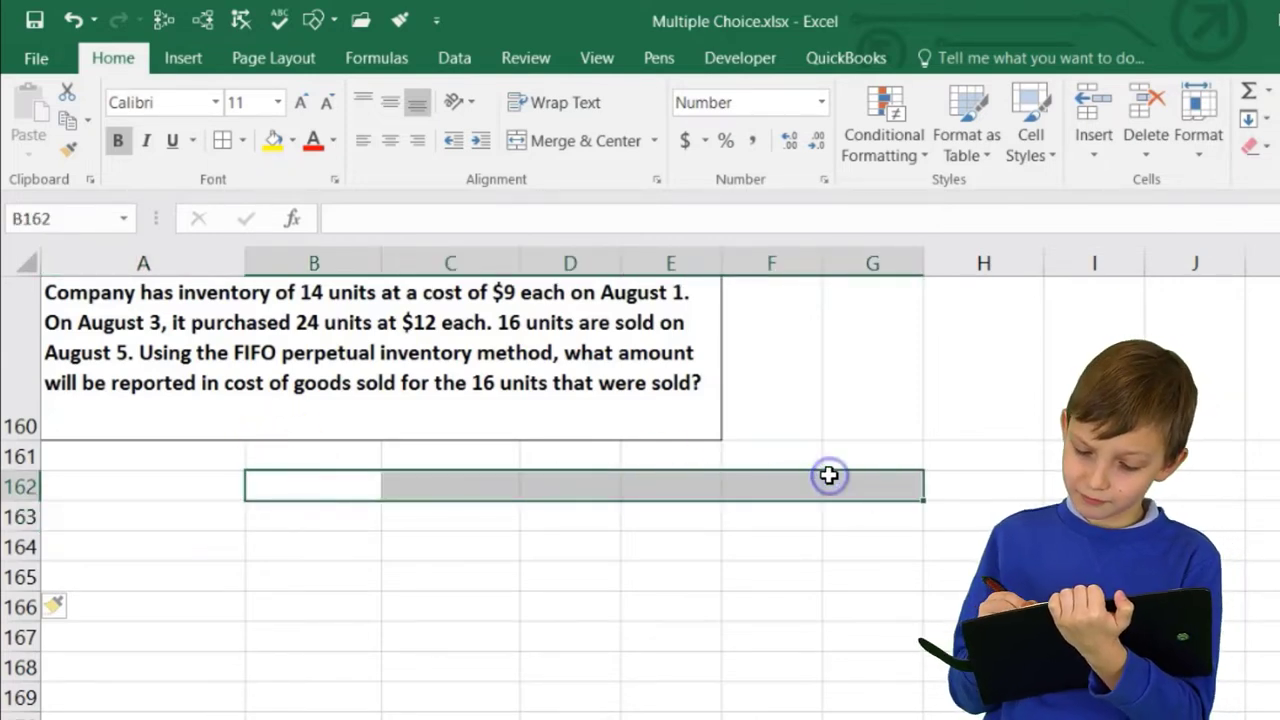
{"action": "left_click", "coordinate": [222, 140]}
{"action": "left_click", "coordinate": [665, 481]}
{"action": "left_click_drag", "start_coordinate": [665, 481], "coordinate": [844, 477]}
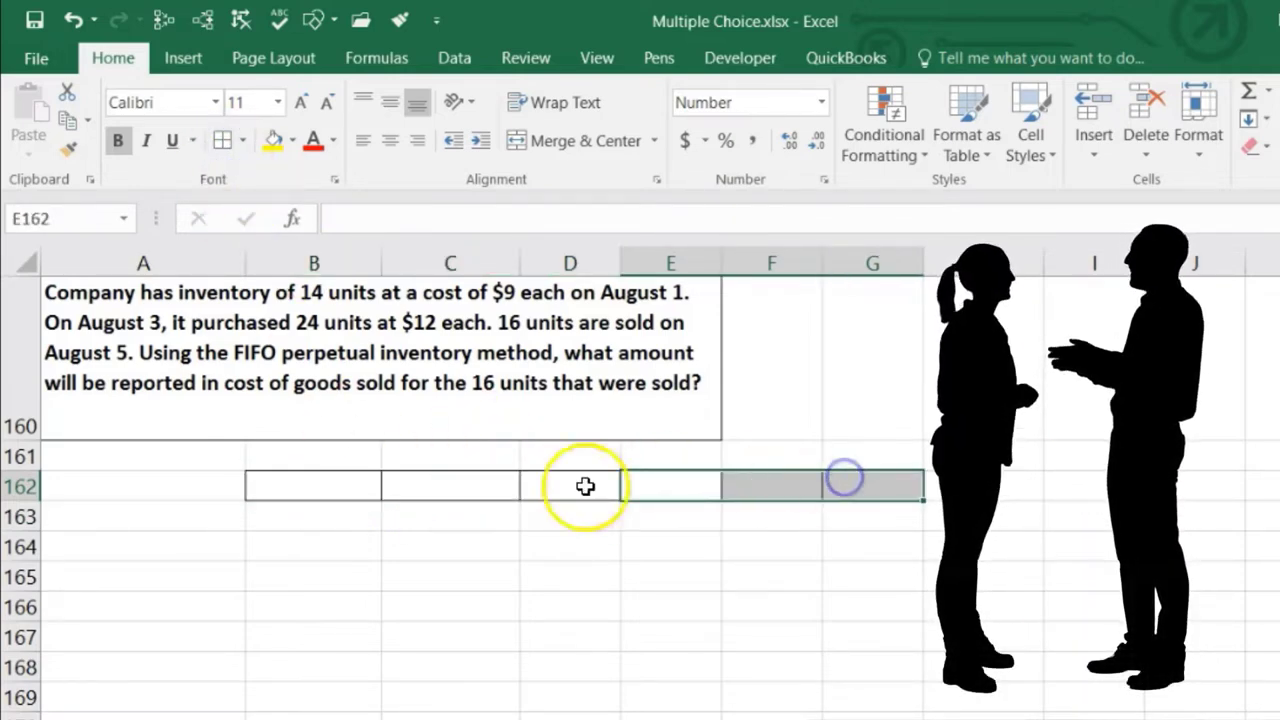
{"action": "left_click_drag", "start_coordinate": [300, 490], "coordinate": [554, 474]}
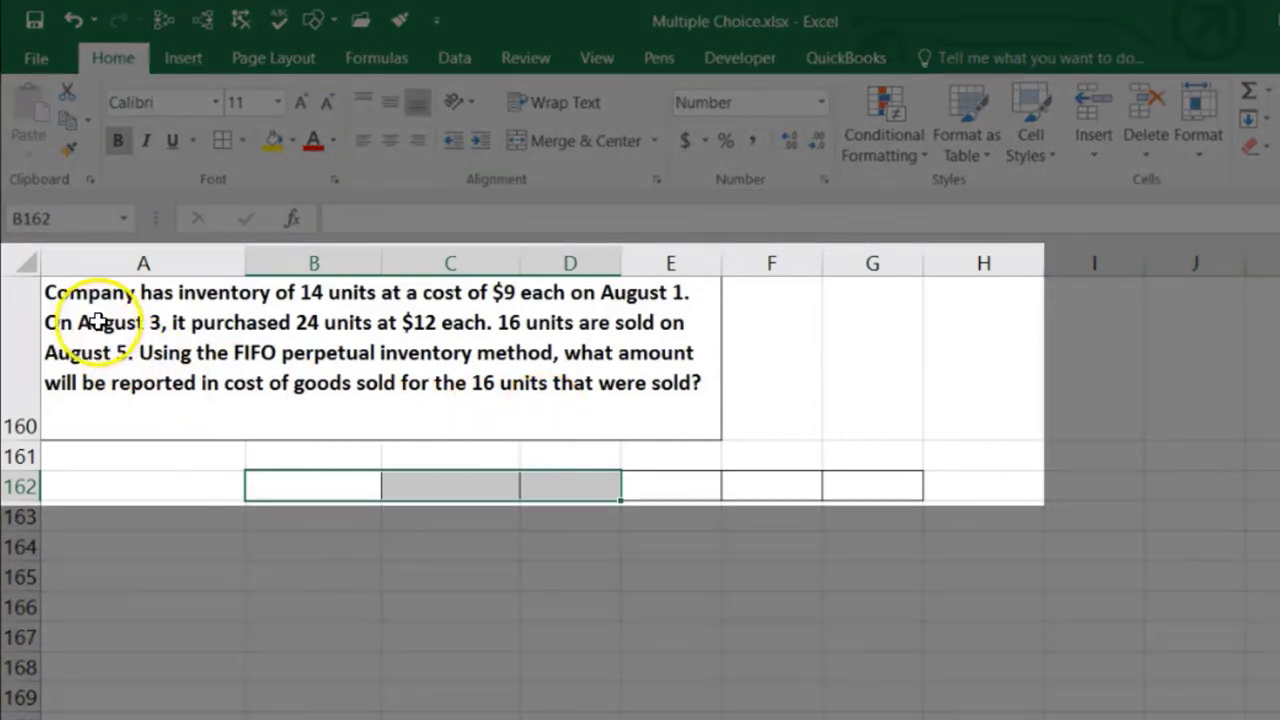
Label A162 "Beg bal" and record the beginning inventory as 14 units in E162 at a unit cost of 9 in F162
{"action": "left_click", "coordinate": [95, 486]}
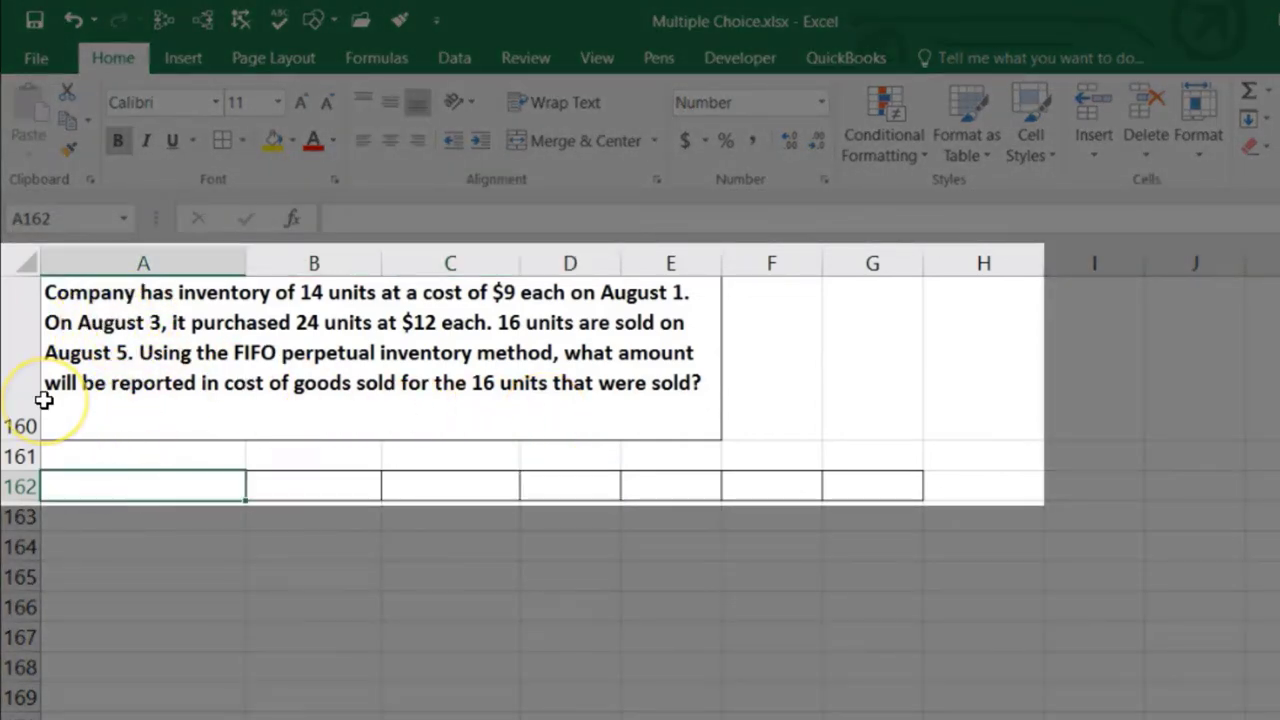
{"action": "type", "text": "Be"}
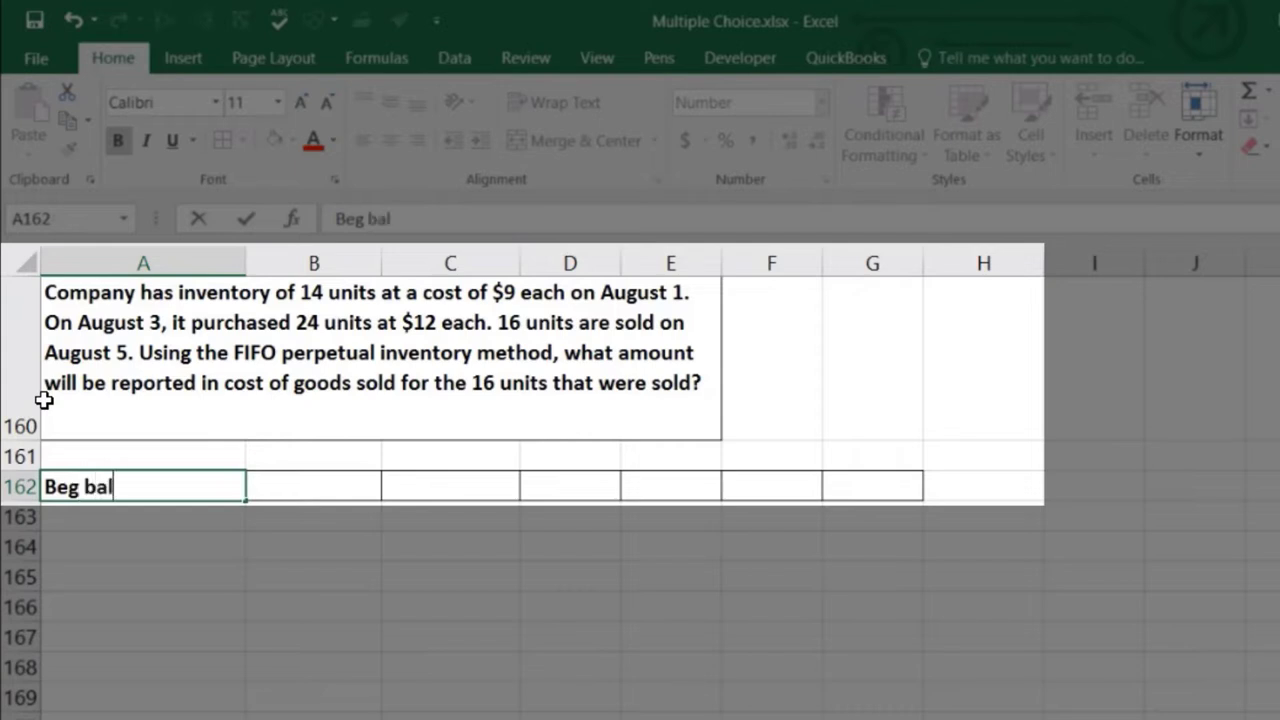
{"action": "type", "text": "g bal"}
{"action": "key", "text": "Tab"}
{"action": "key", "text": "Tab"}
{"action": "key", "text": "Tab"}
{"action": "key", "text": "Tab"}
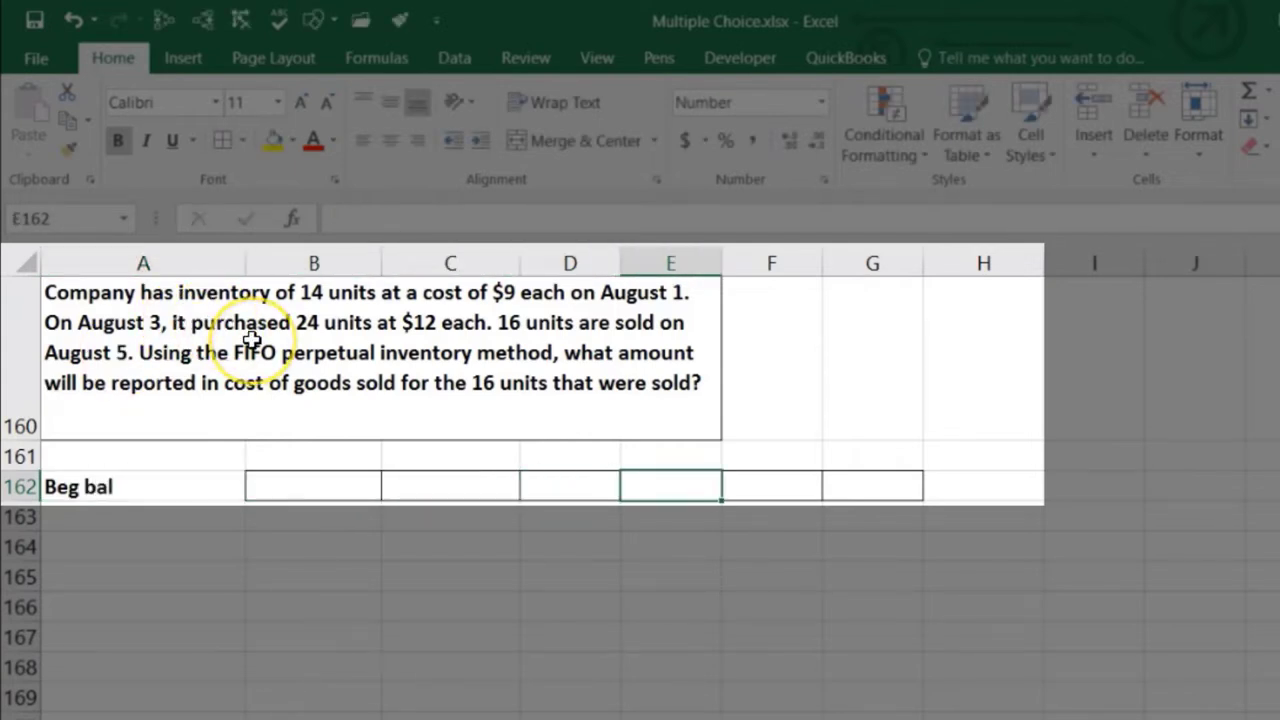
{"action": "type", "text": "14"}
{"action": "key", "text": "Tab"}
{"action": "type", "text": "9"}
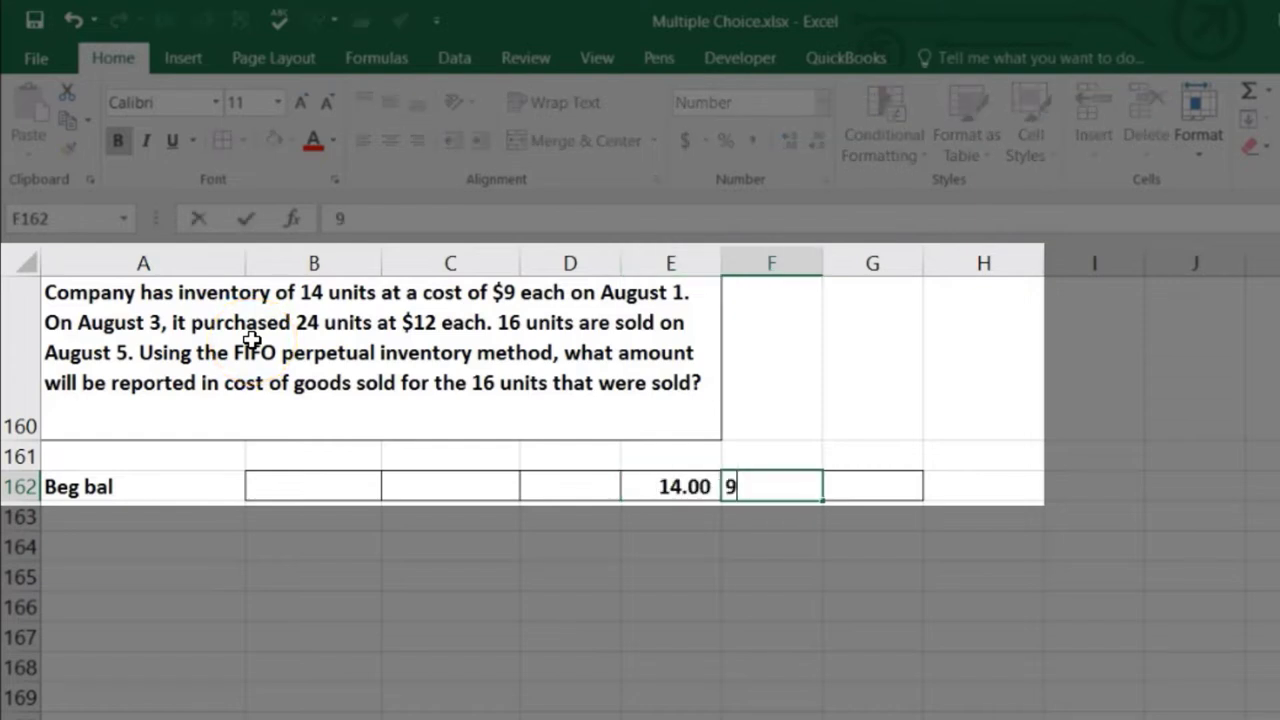
{"action": "key", "text": "Tab"}
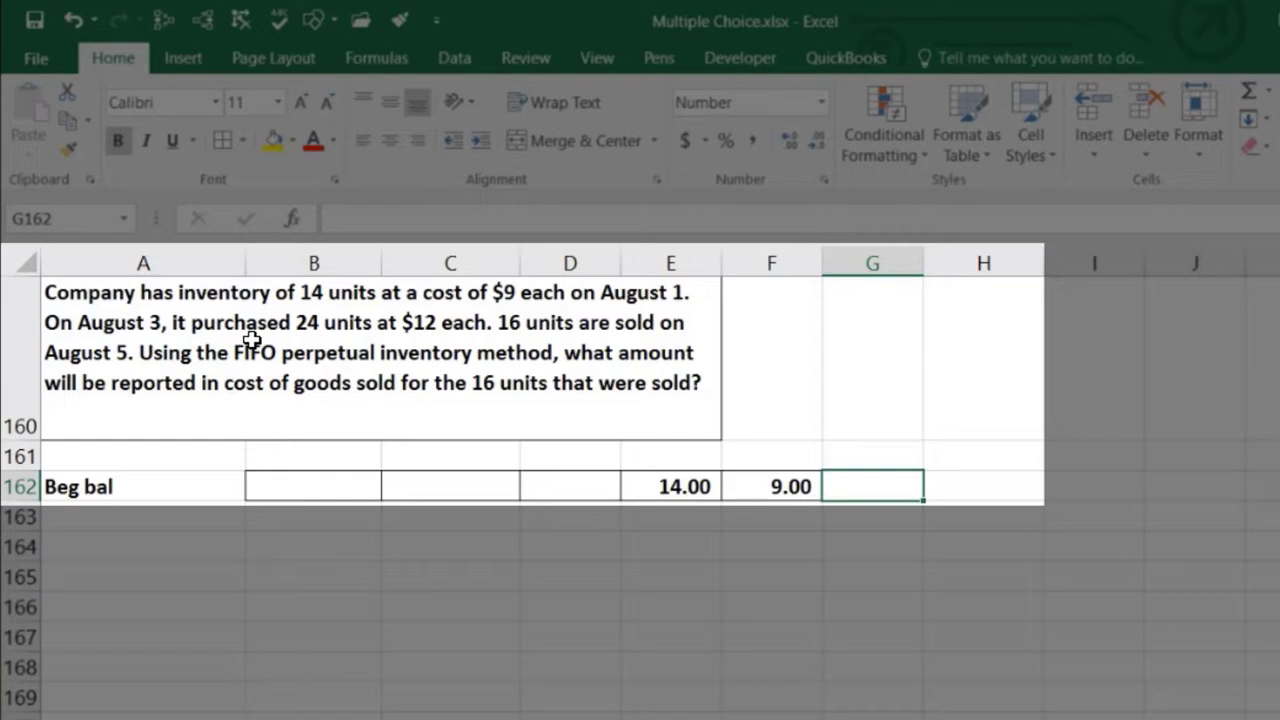
Calculate the beginning balance's total cost in G162 with the formula =E162*F162
{"action": "type", "text": "="}
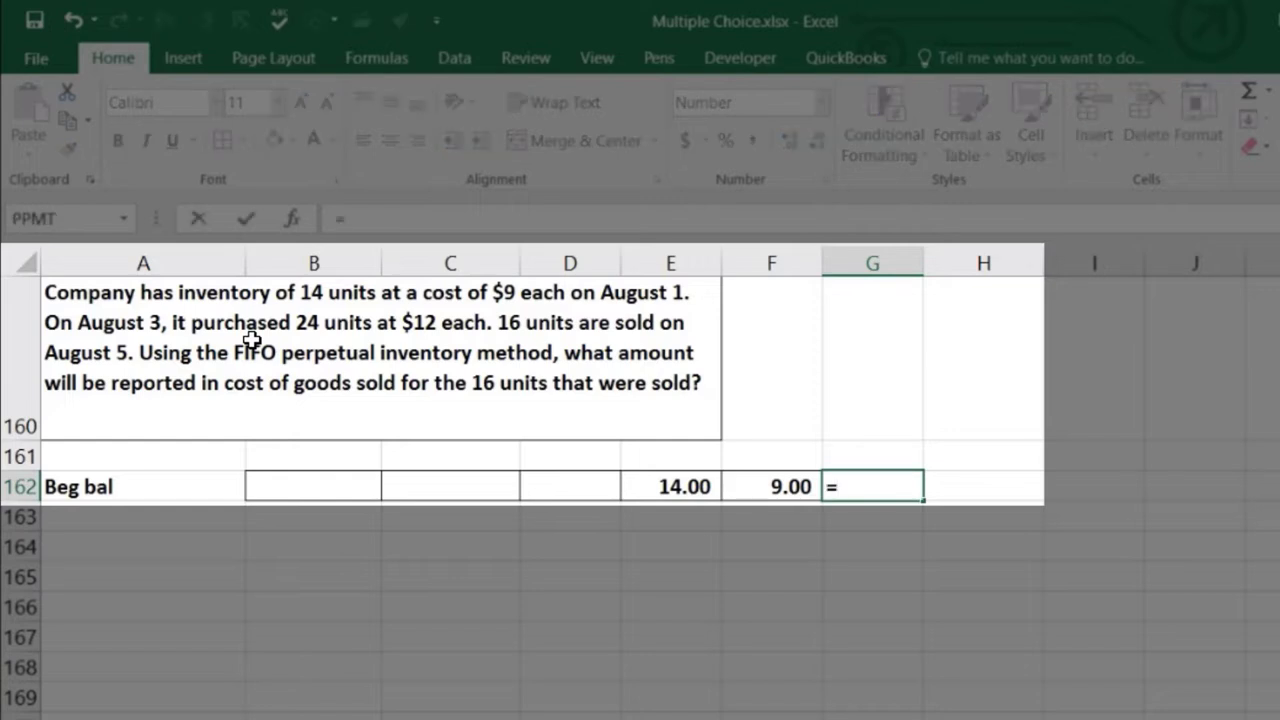
{"action": "key", "text": "Left"}
{"action": "key", "text": "Left"}
{"action": "type", "text": "*"}
{"action": "key", "text": "Left"}
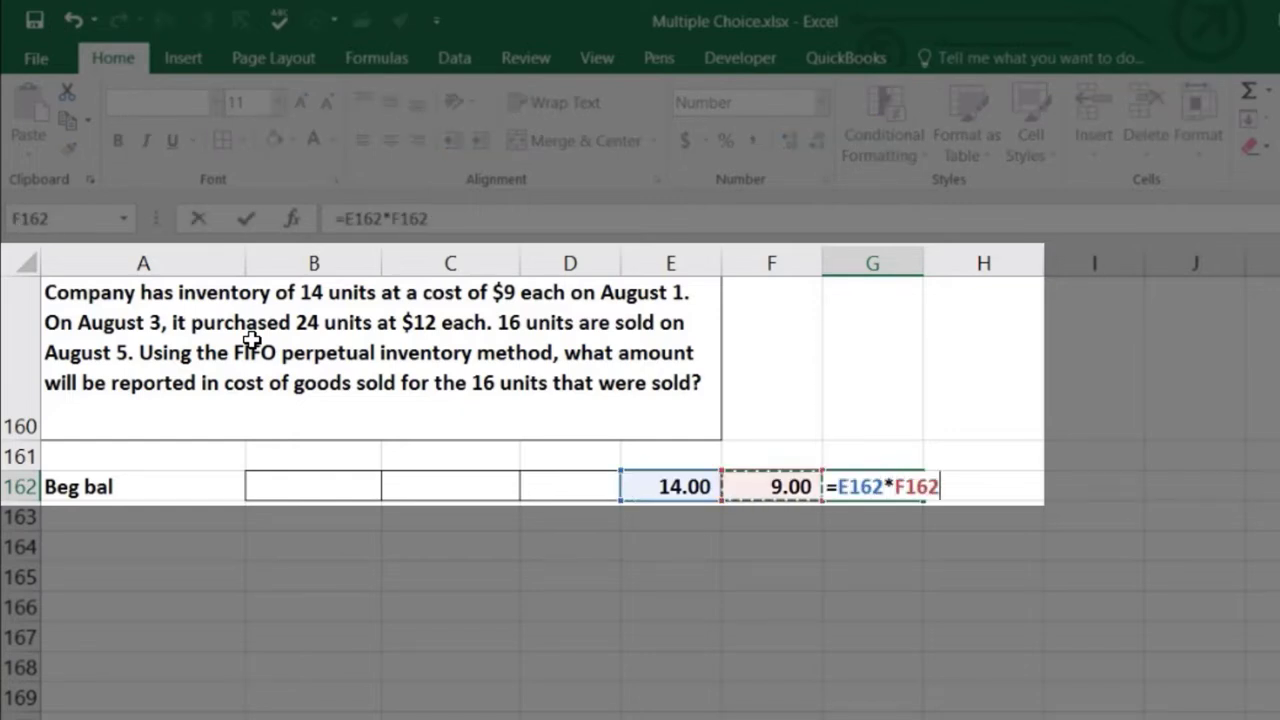
{"action": "key", "text": "Return"}
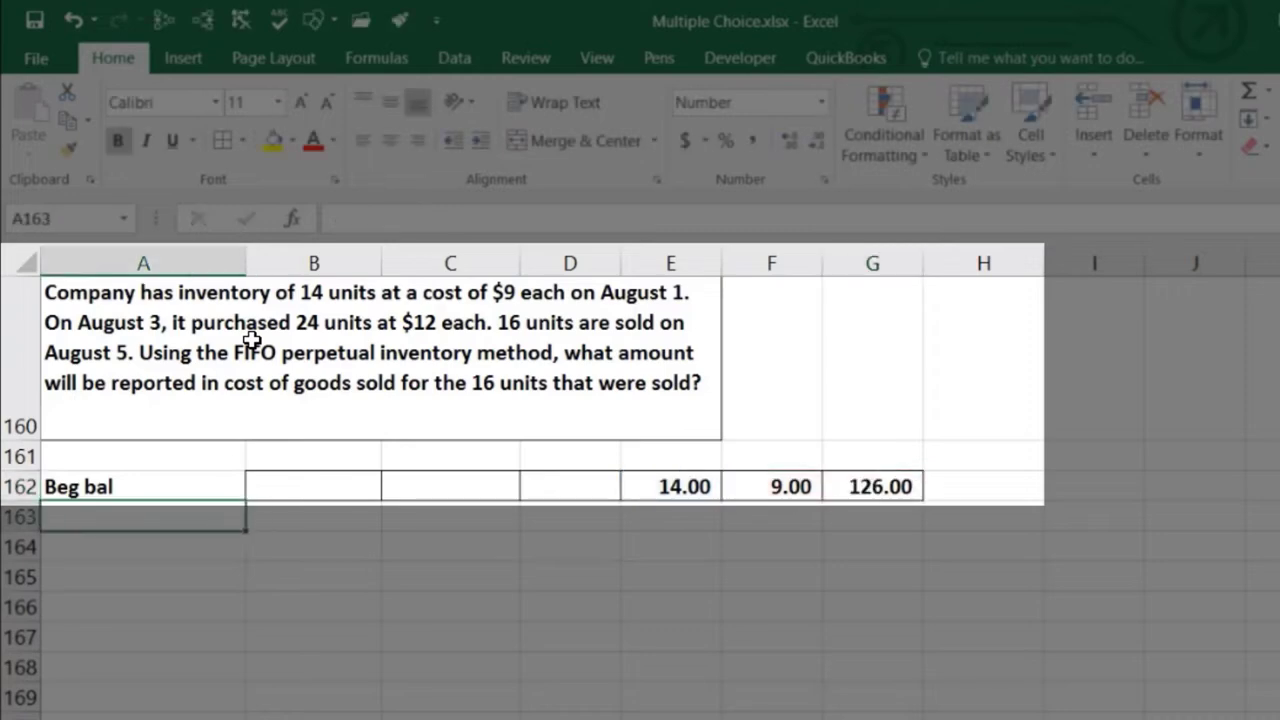
Label A163 "Purch" and record the August 3 purchase as 24 units in E163 at a unit cost of 12 in F163
{"action": "key", "text": "Up"}
{"action": "key", "text": "Down"}
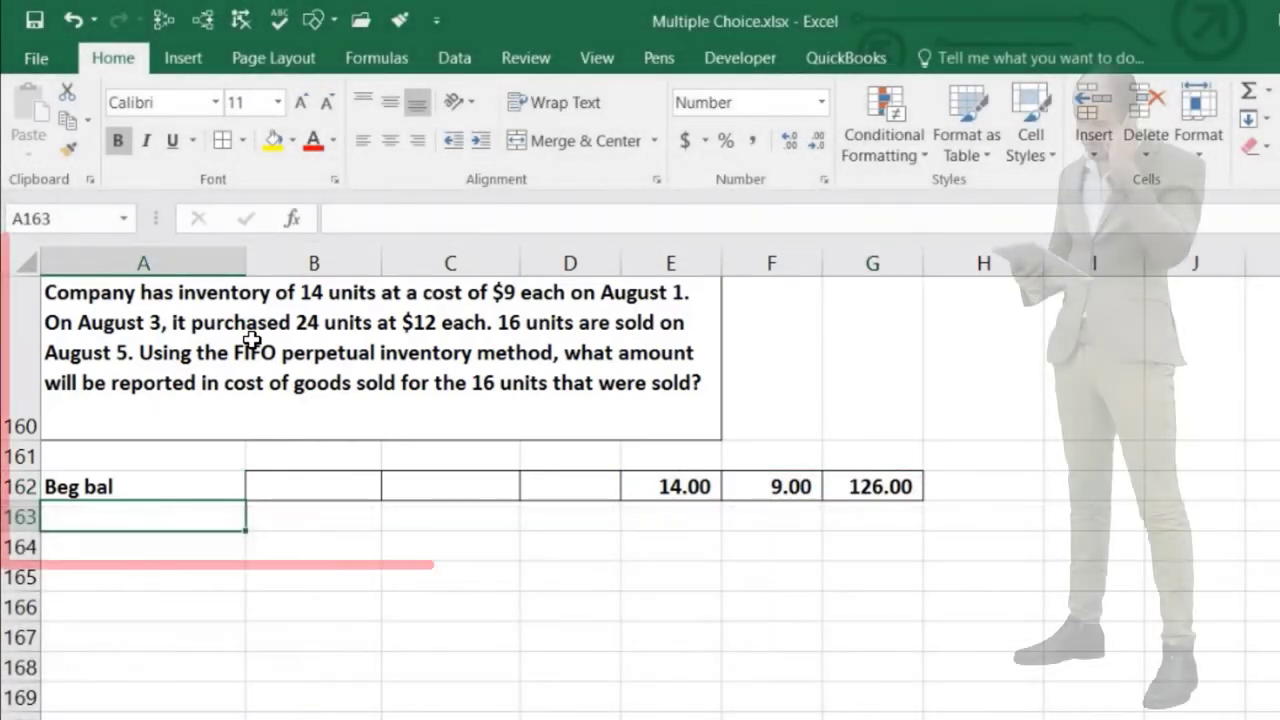
{"action": "type", "text": "Purch"}
{"action": "key", "text": "Tab"}
{"action": "key", "text": "Tab"}
{"action": "key", "text": "Tab"}
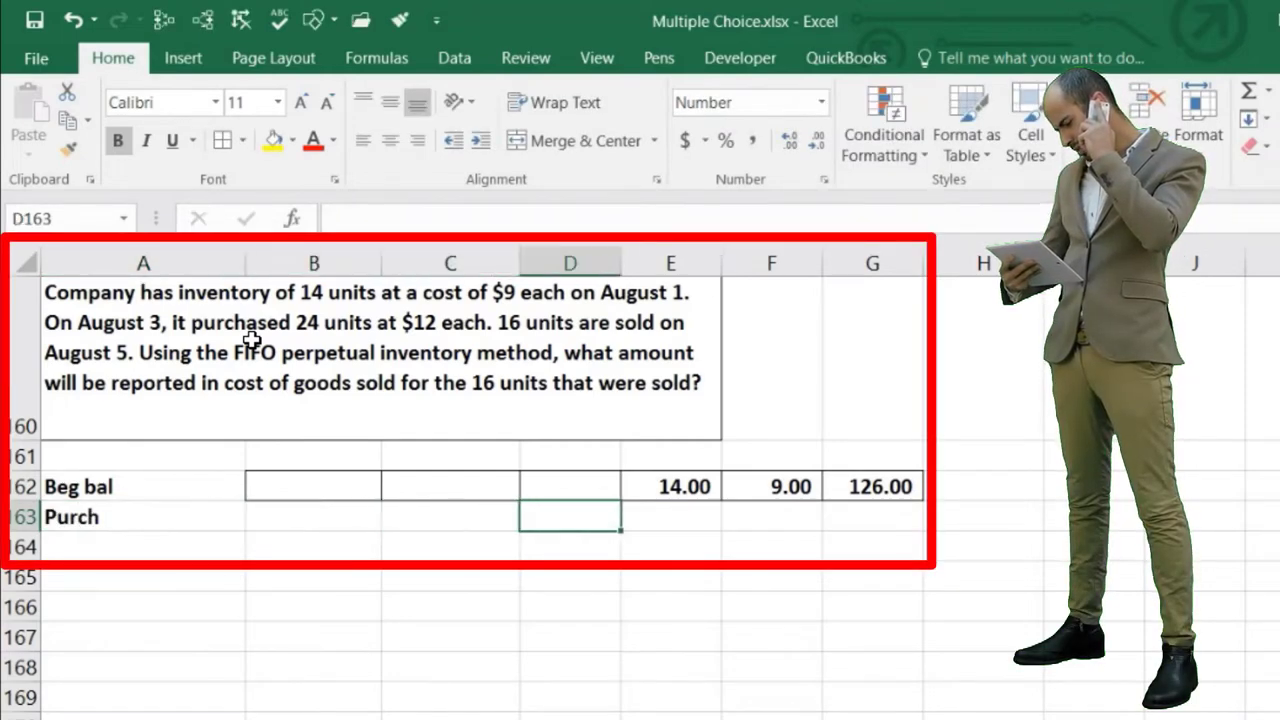
{"action": "key", "text": "Tab"}
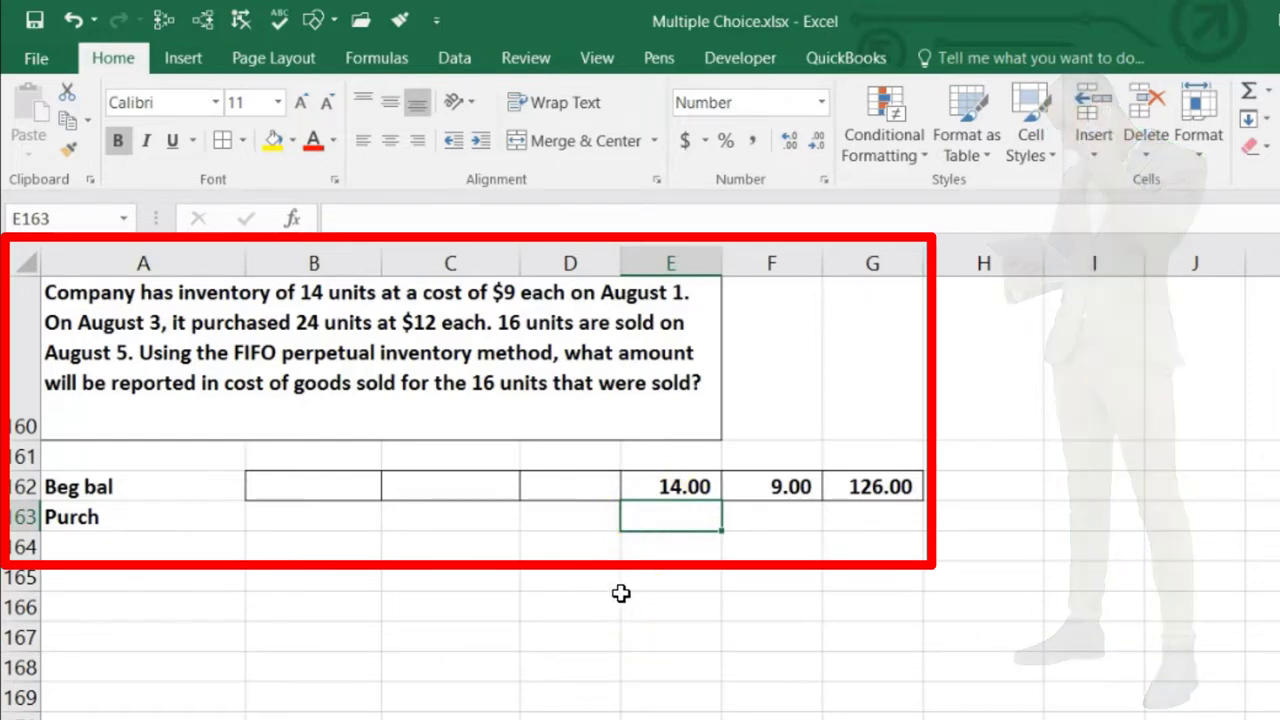
{"action": "type", "text": "24"}
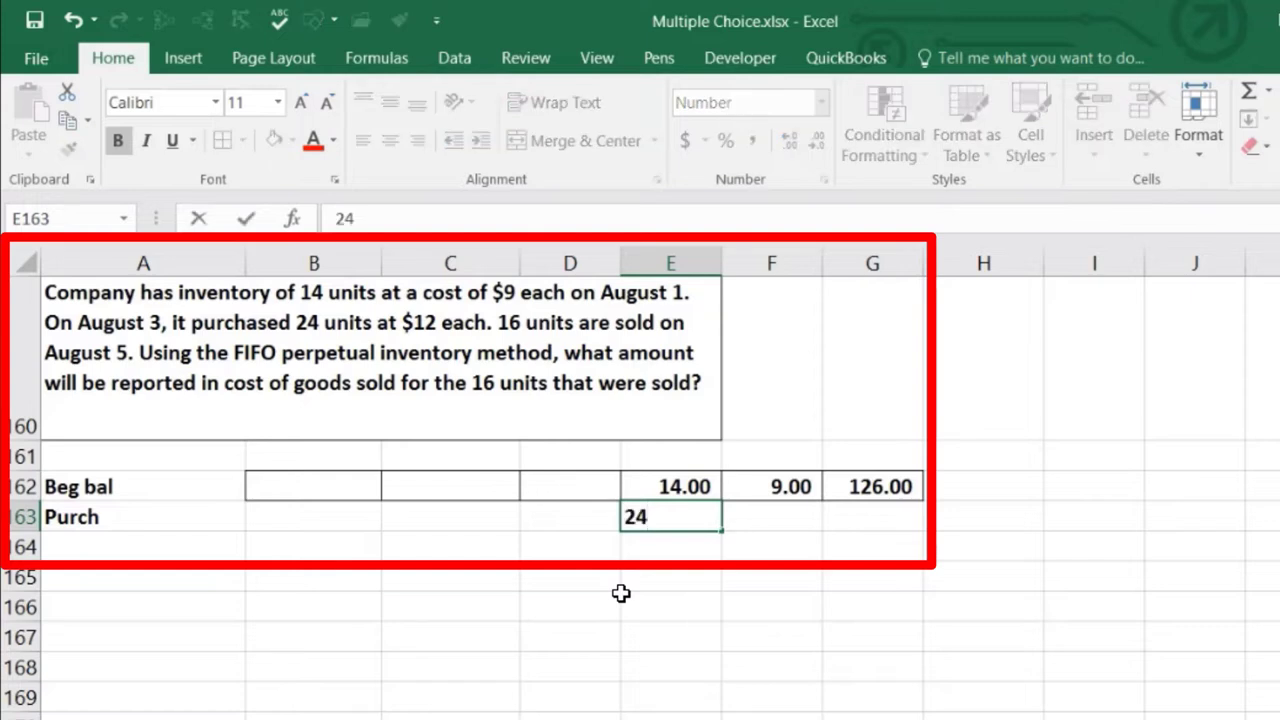
{"action": "key", "text": "Tab"}
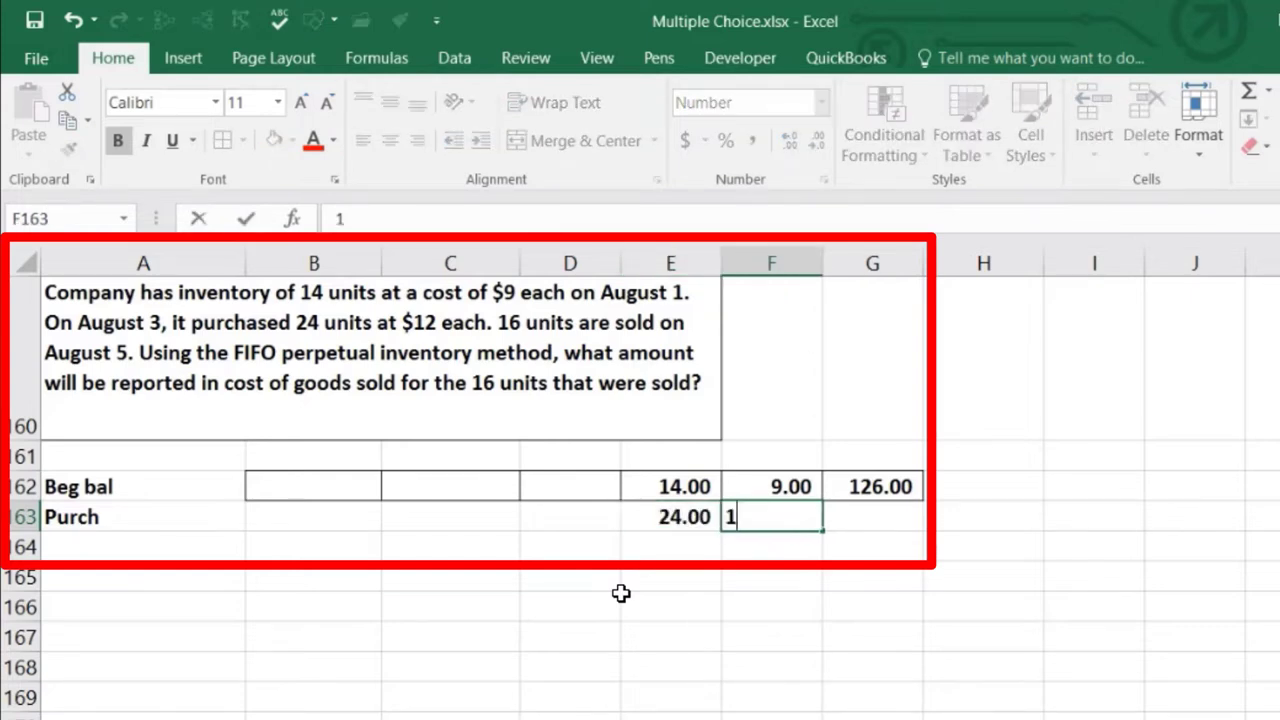
{"action": "type", "text": "2"}
{"action": "key", "text": "Tab"}
Calculate the purchase's total cost in G163 with the formula =E163*F163
{"action": "type", "text": "="}
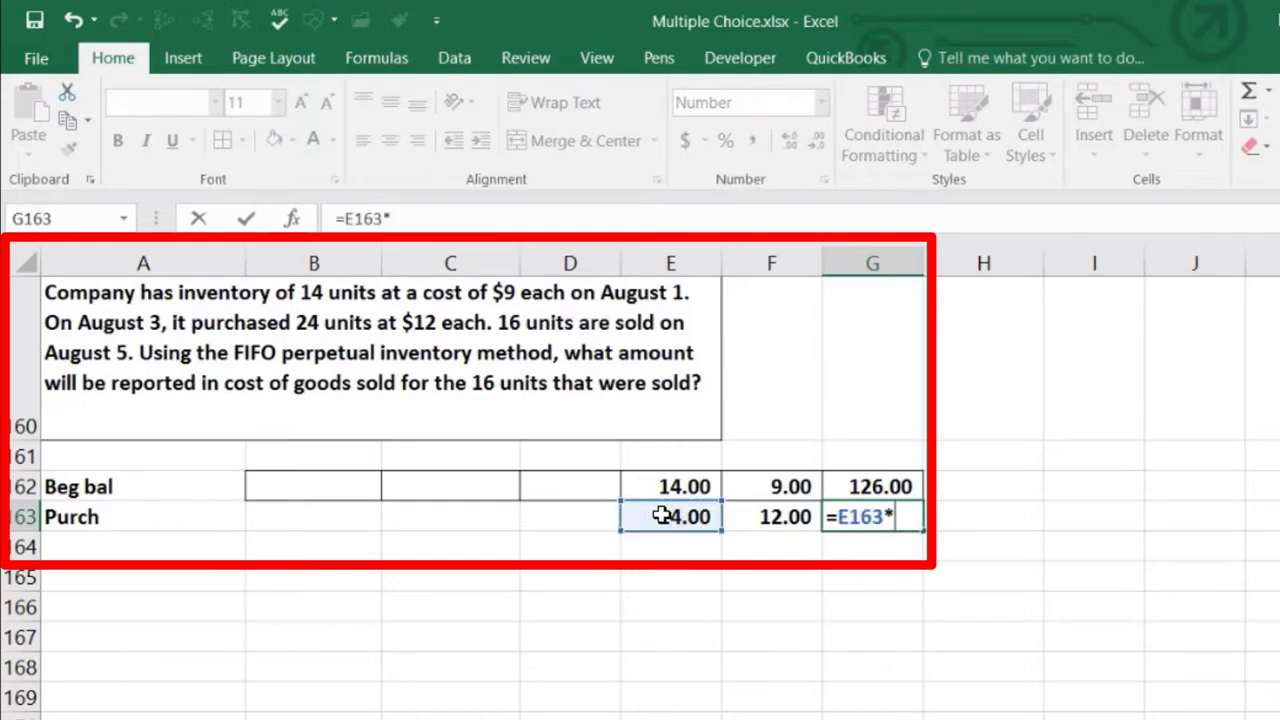
{"action": "type", "text": "*"}
{"action": "left_click", "coordinate": [731, 514]}
{"action": "key", "text": "Return"}
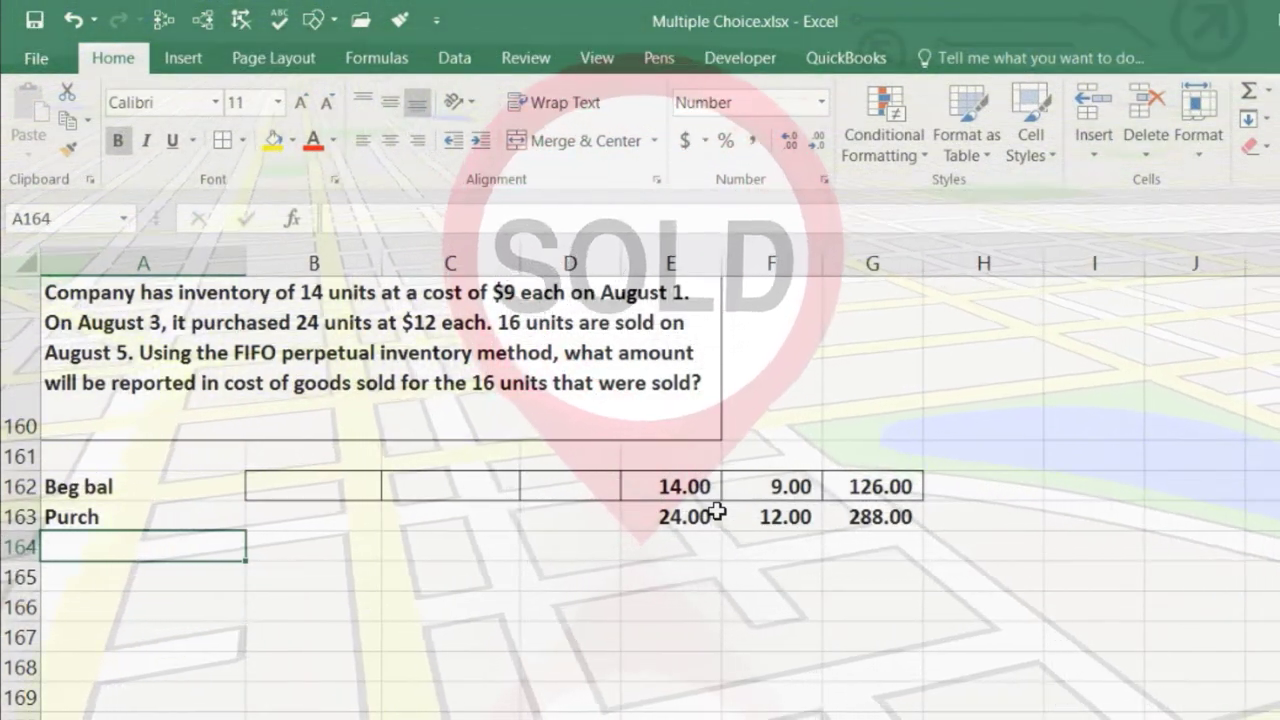
{"action": "key", "text": "Tab"}
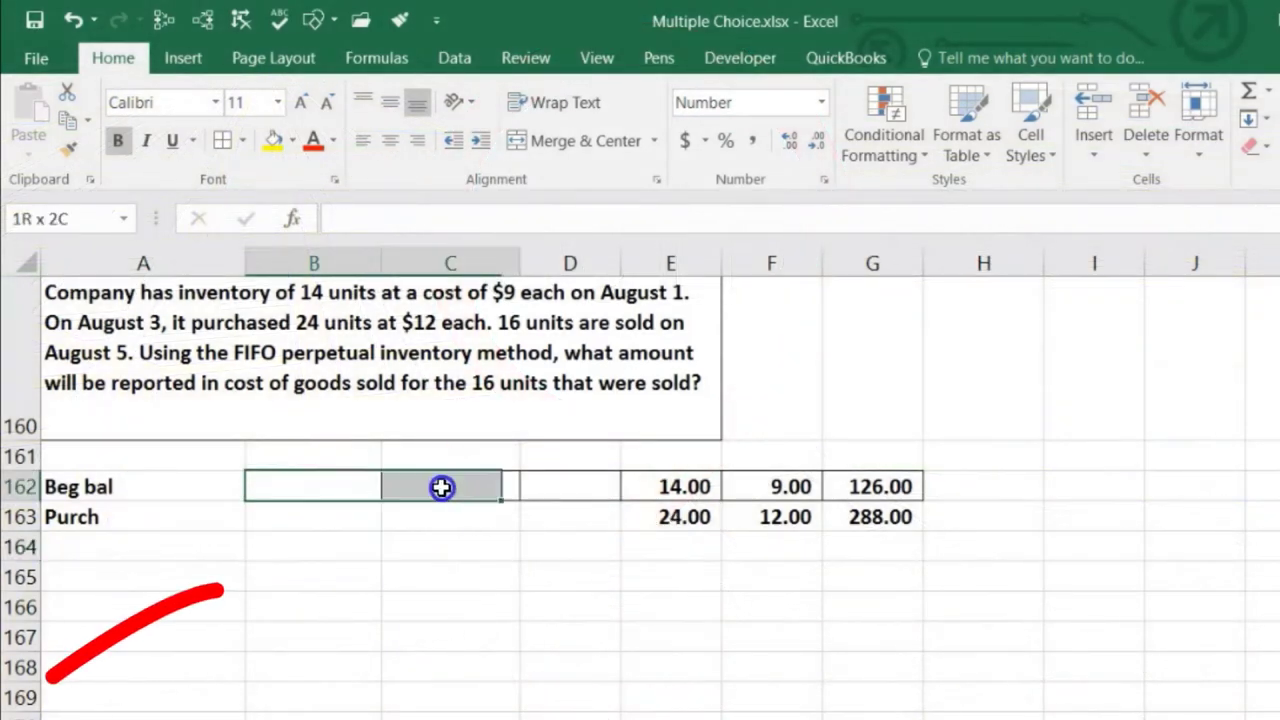
{"action": "left_click_drag", "start_coordinate": [520, 533], "coordinate": [533, 580]}
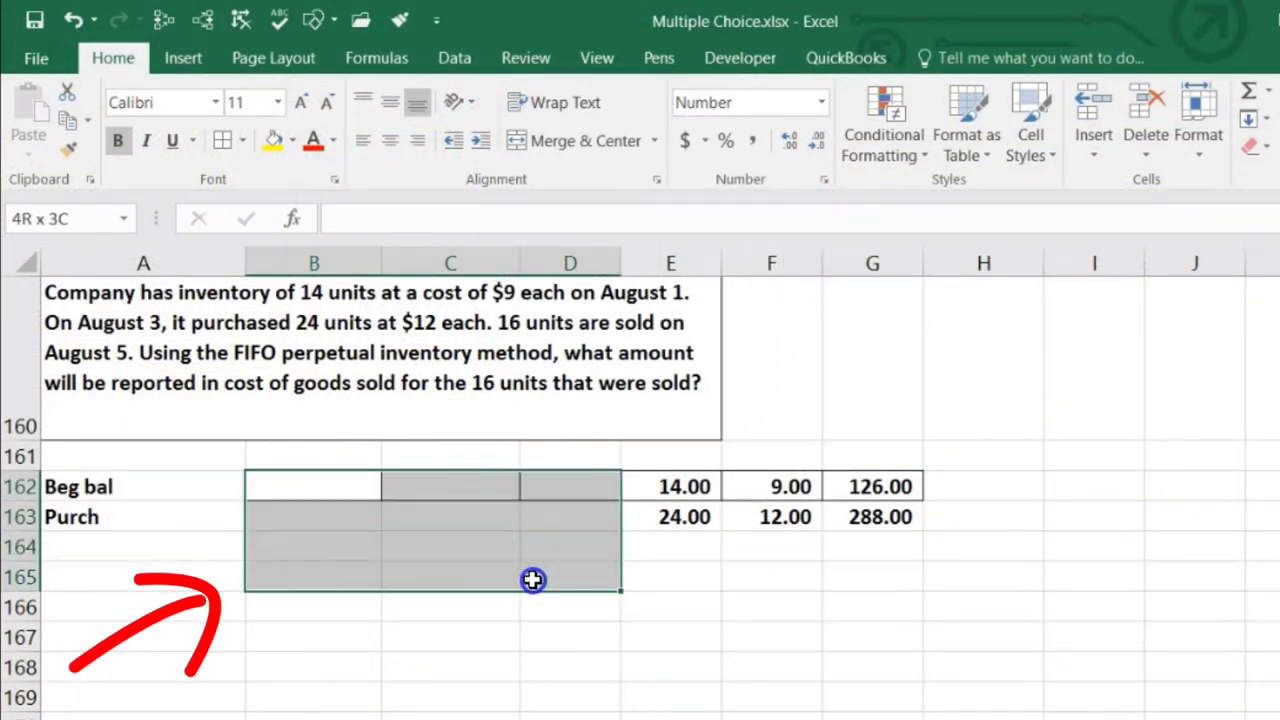
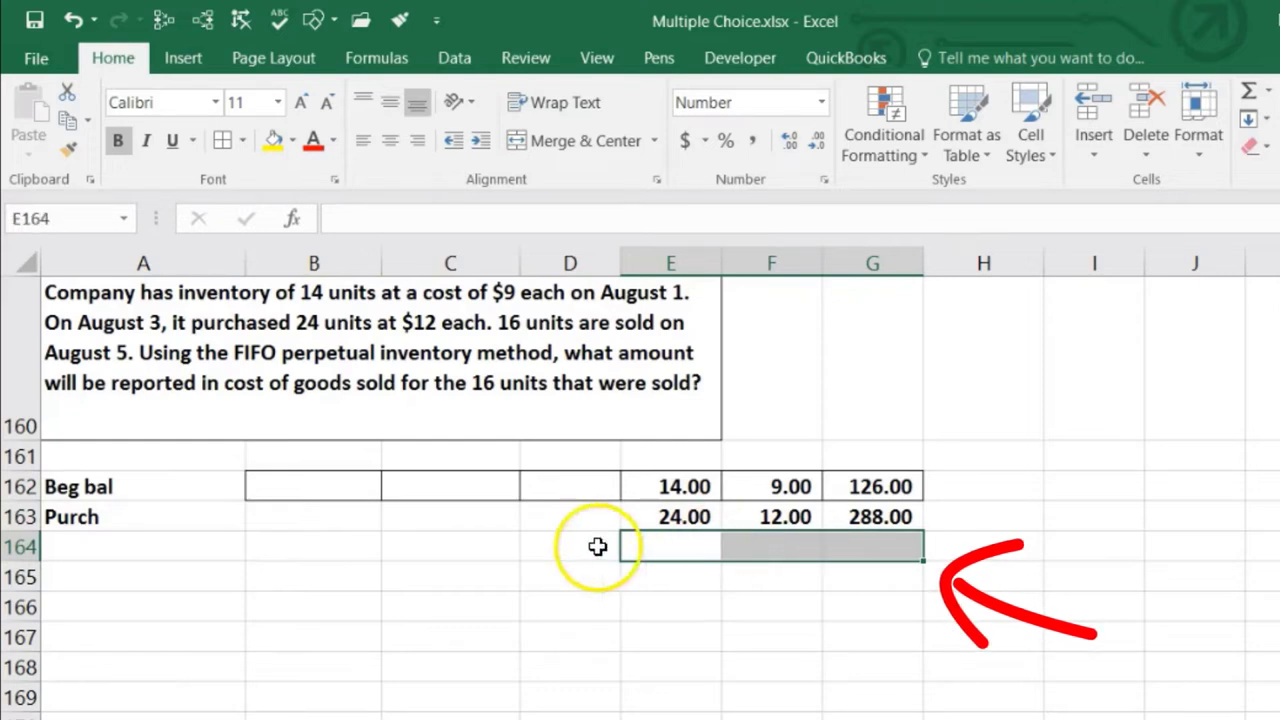
{"action": "left_click", "coordinate": [345, 546]}
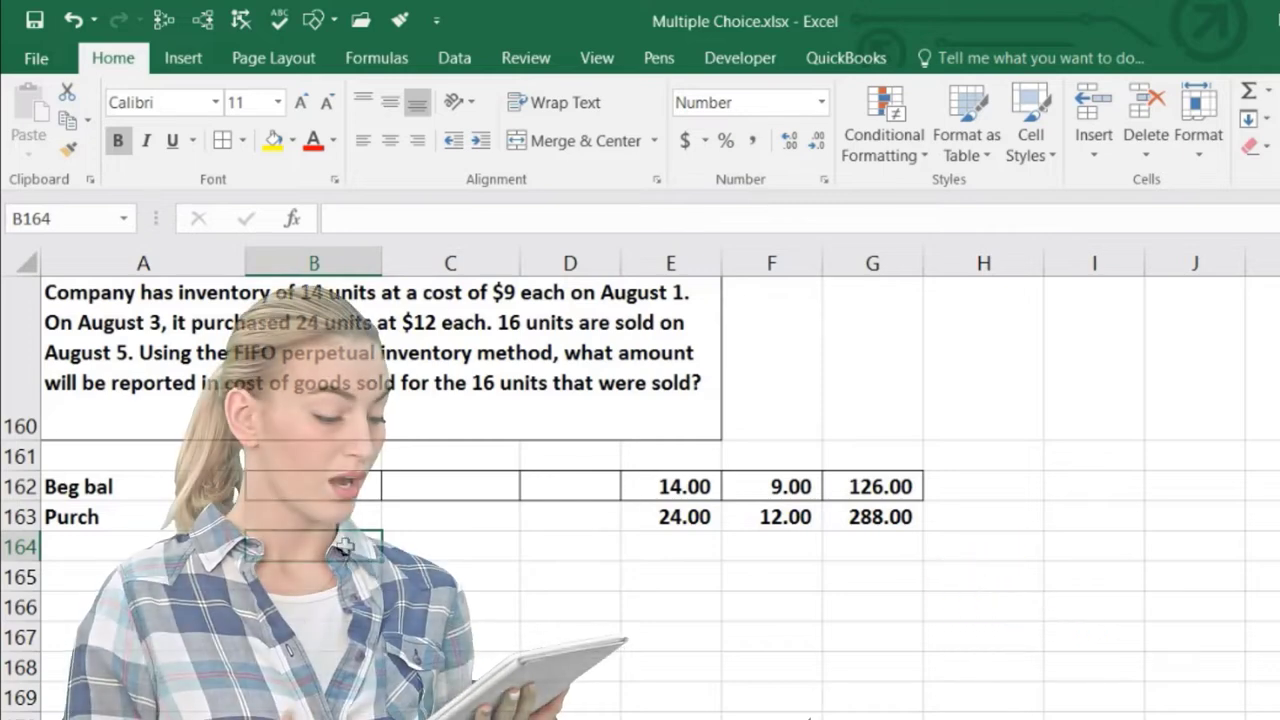
{"action": "left_click", "coordinate": [683, 490]}
{"action": "left_click_drag", "start_coordinate": [683, 490], "coordinate": [863, 483]}
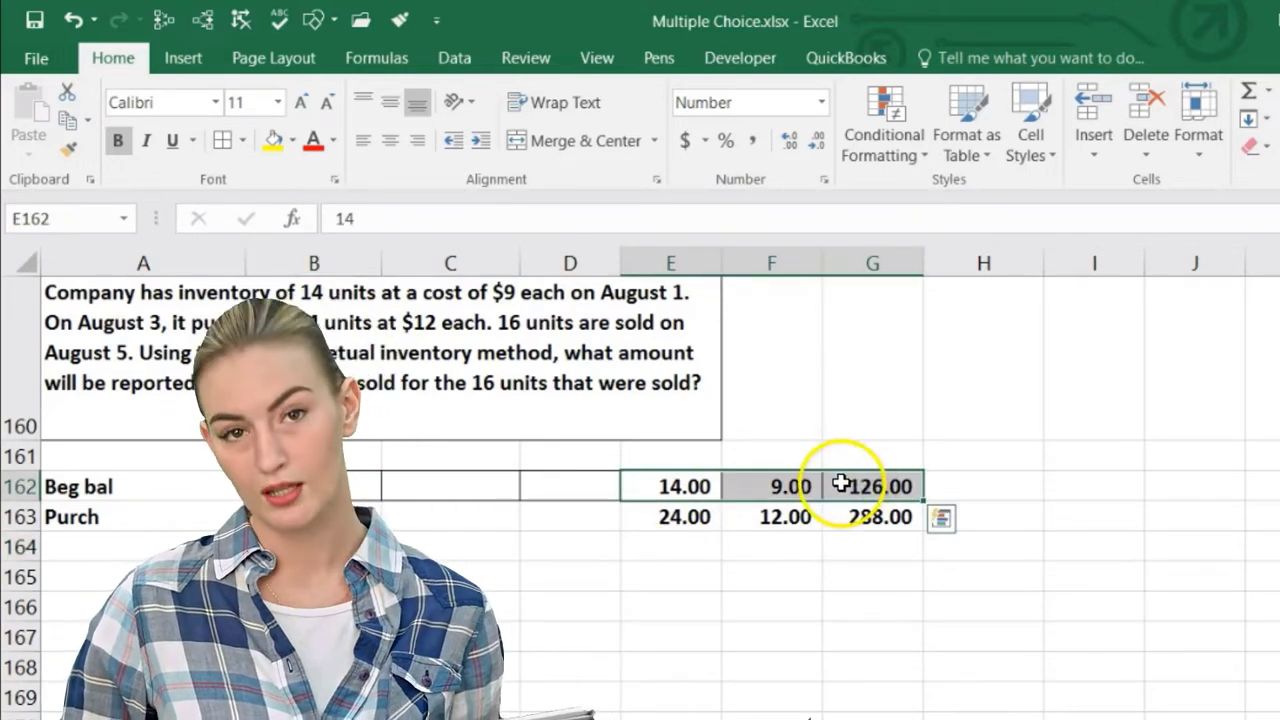
{"action": "left_click", "coordinate": [680, 512]}
{"action": "left_click_drag", "start_coordinate": [680, 512], "coordinate": [831, 517]}
{"action": "left_click", "coordinate": [667, 488]}
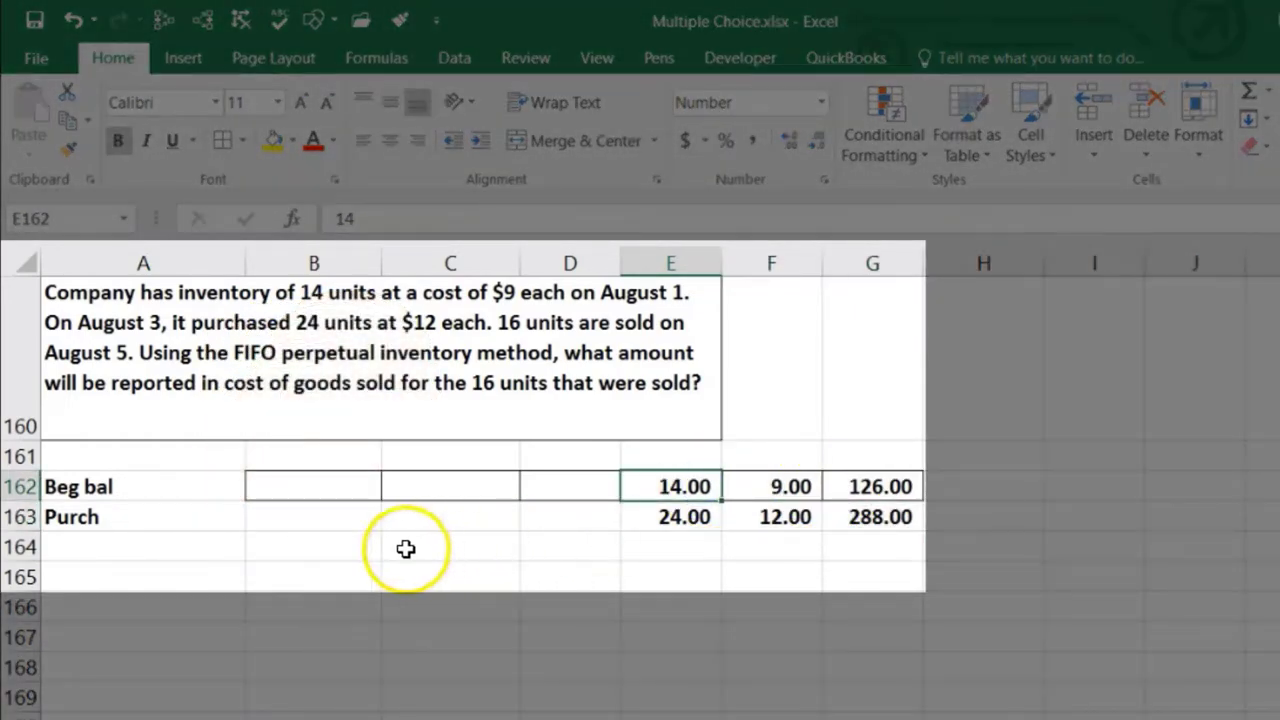
Label A164 "Sale" and record the first FIFO layer sold as 14 units in B164 at a unit cost of 9 in C164
{"action": "left_click", "coordinate": [333, 545]}
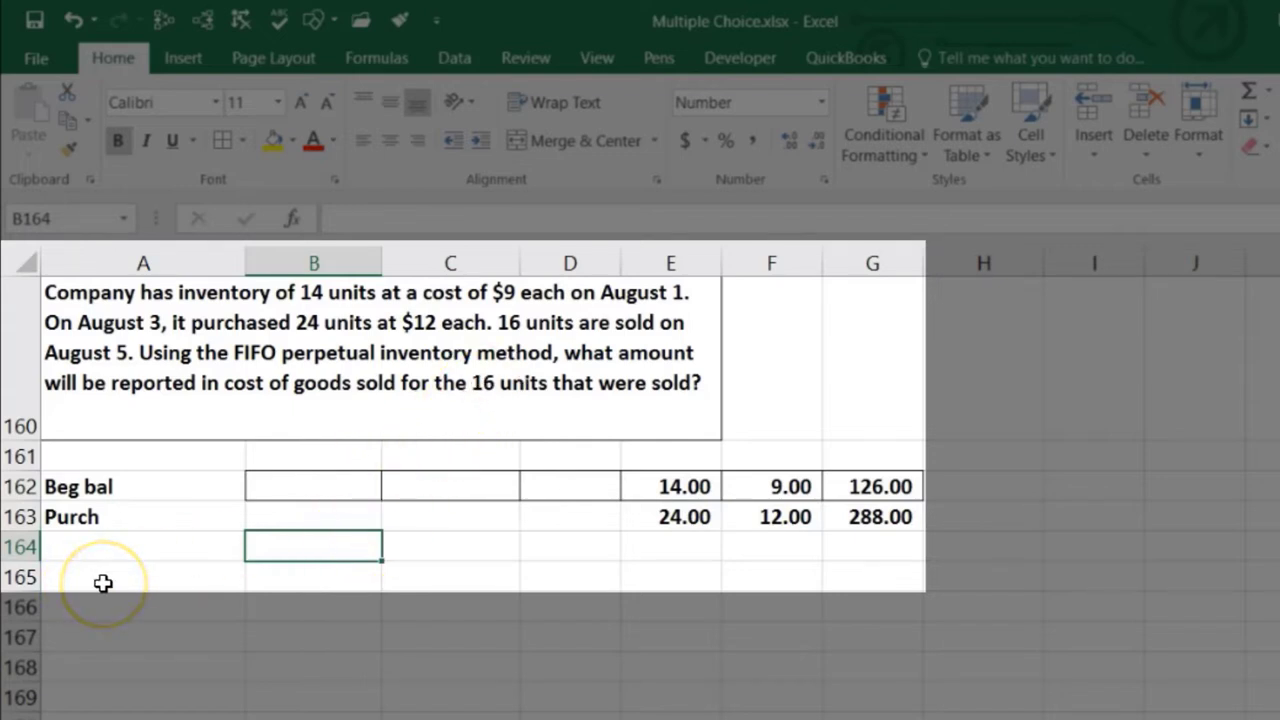
{"action": "type", "text": "14"}
{"action": "key", "text": "Left"}
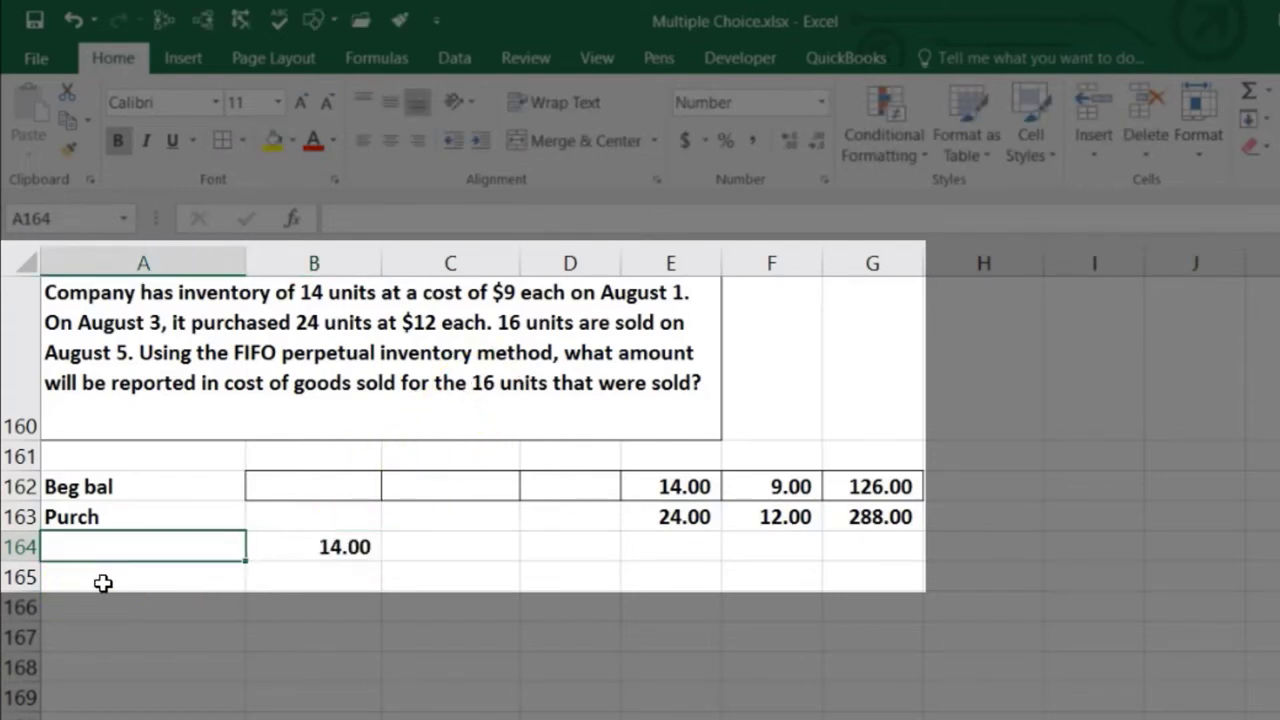
{"action": "type", "text": "Sale"}
{"action": "key", "text": "Right"}
{"action": "key", "text": "Right"}
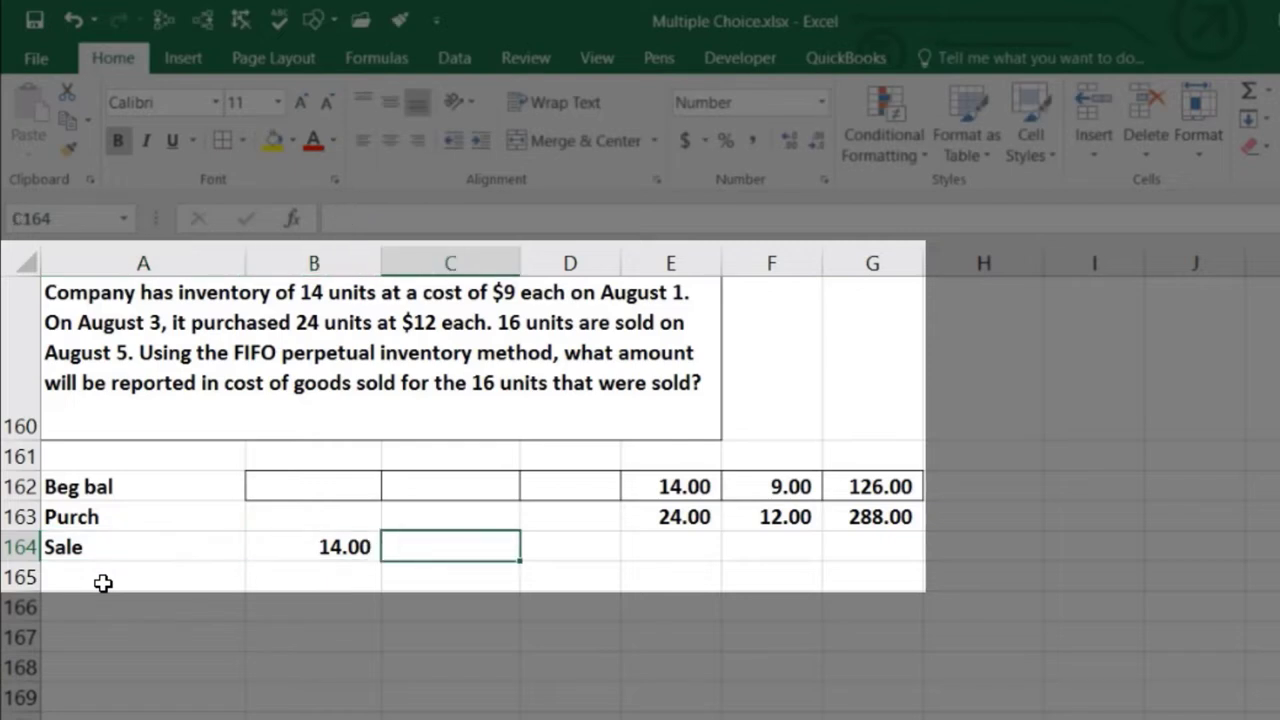
{"action": "type", "text": "9"}
{"action": "key", "text": "Right"}
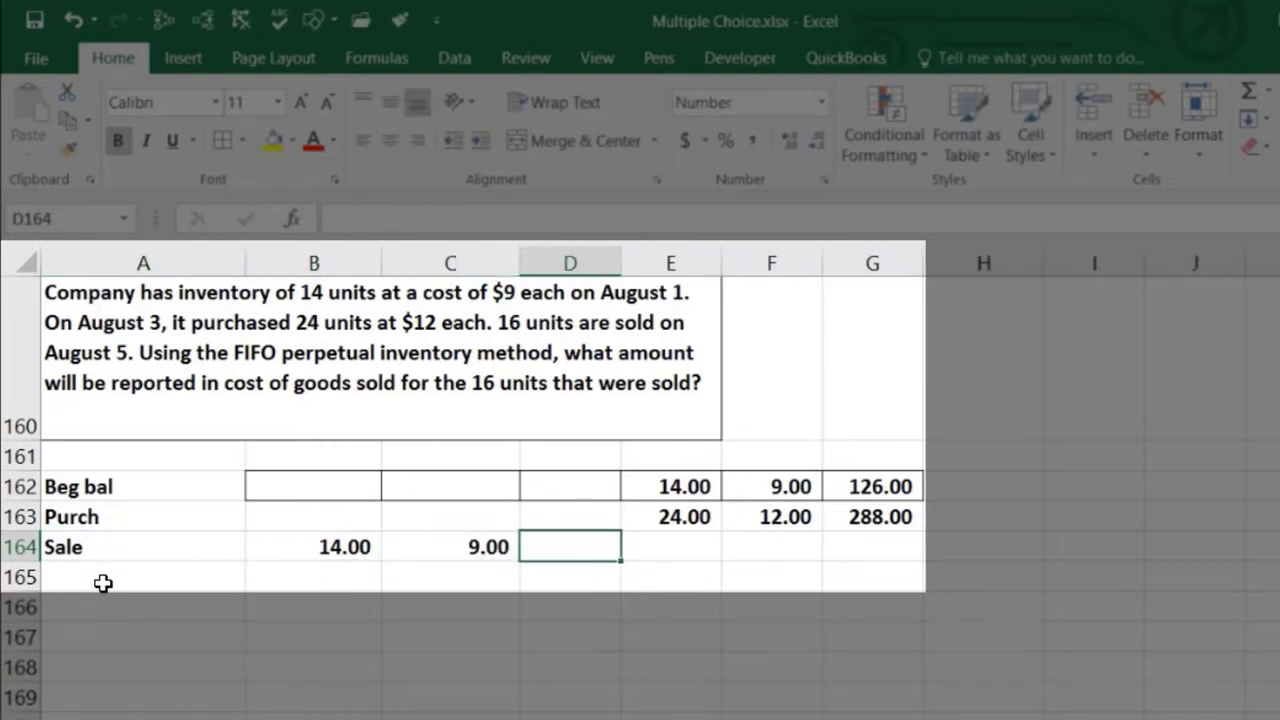
Calculate the first sold layer's total cost in D164 with the formula =B164*C164
{"action": "type", "text": "="}
{"action": "left_click", "coordinate": [305, 541]}
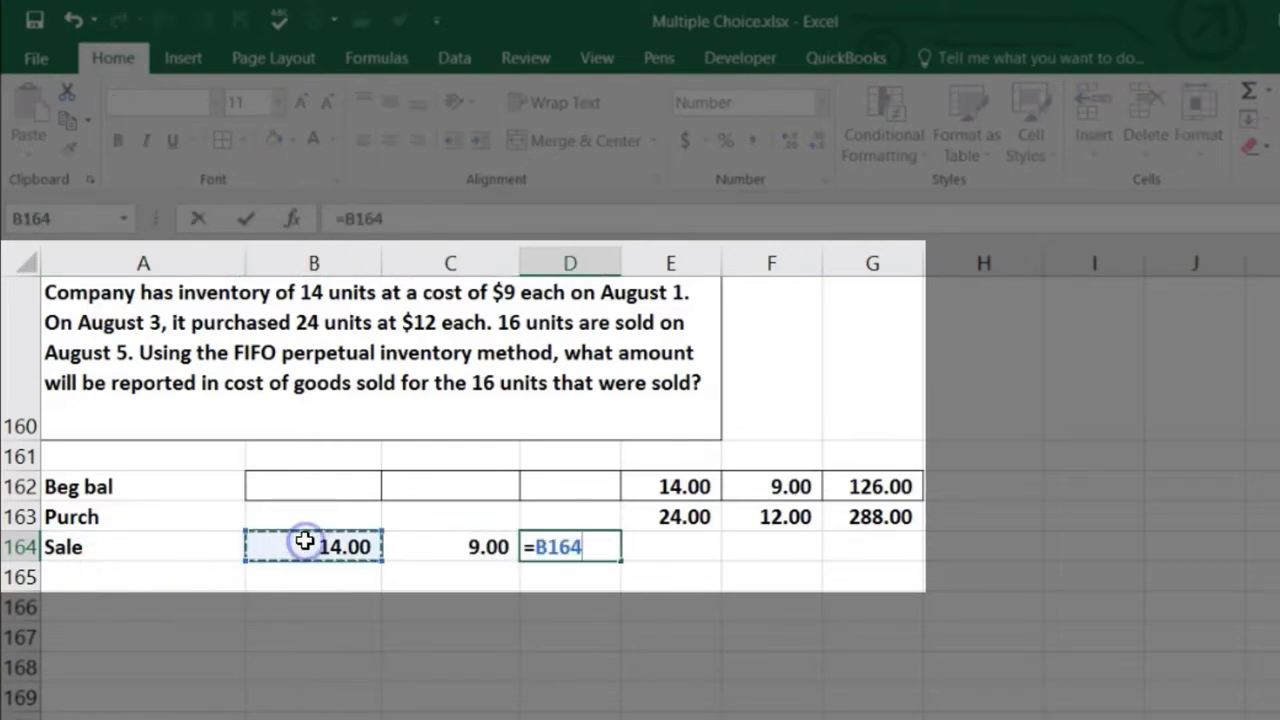
{"action": "type", "text": "*"}
{"action": "left_click", "coordinate": [423, 531]}
{"action": "key", "text": "Return"}
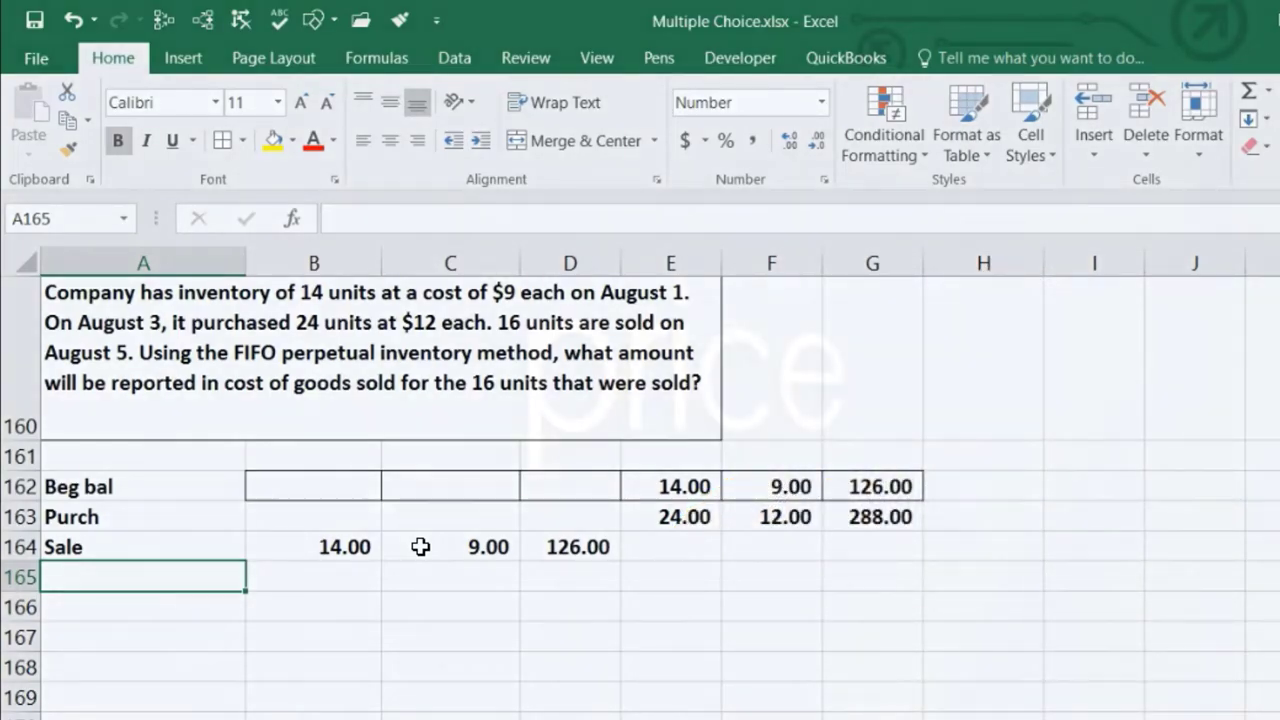
Calculate the remaining units sold in B165 with the formula =16-B164 and enter their unit cost of 12 in C165
{"action": "key", "text": "Right"}
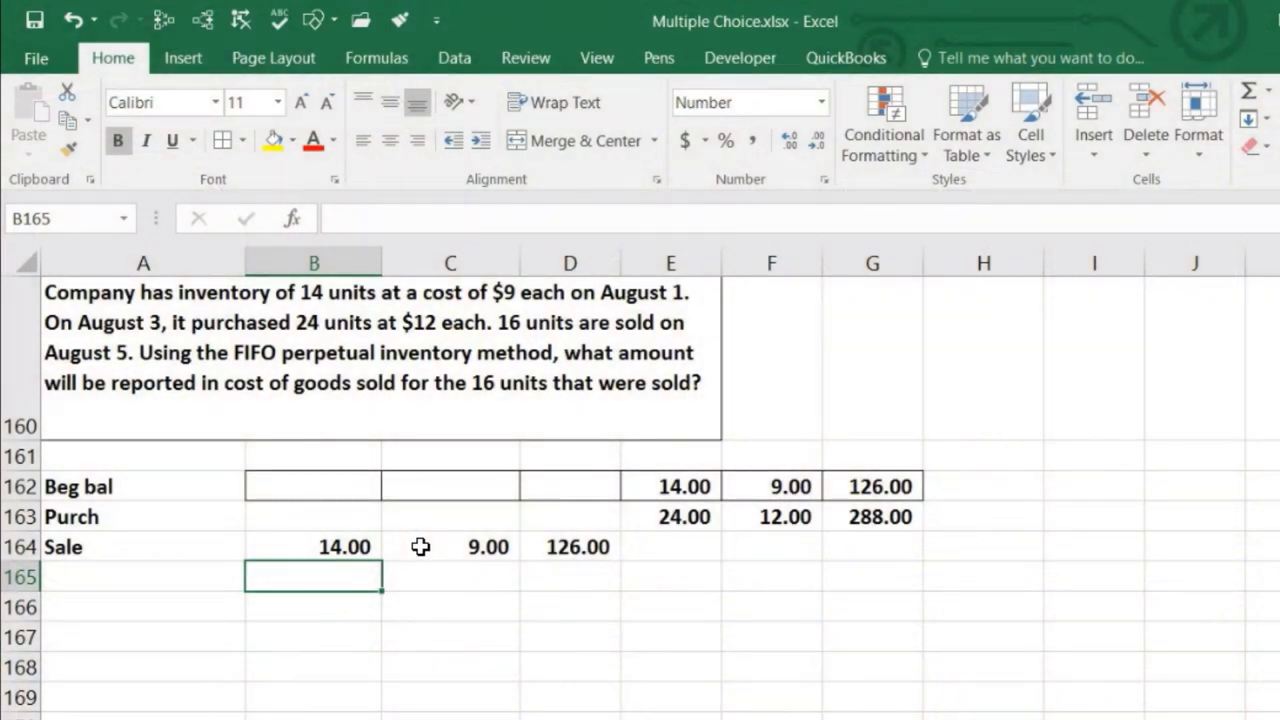
{"action": "type", "text": "=16-"}
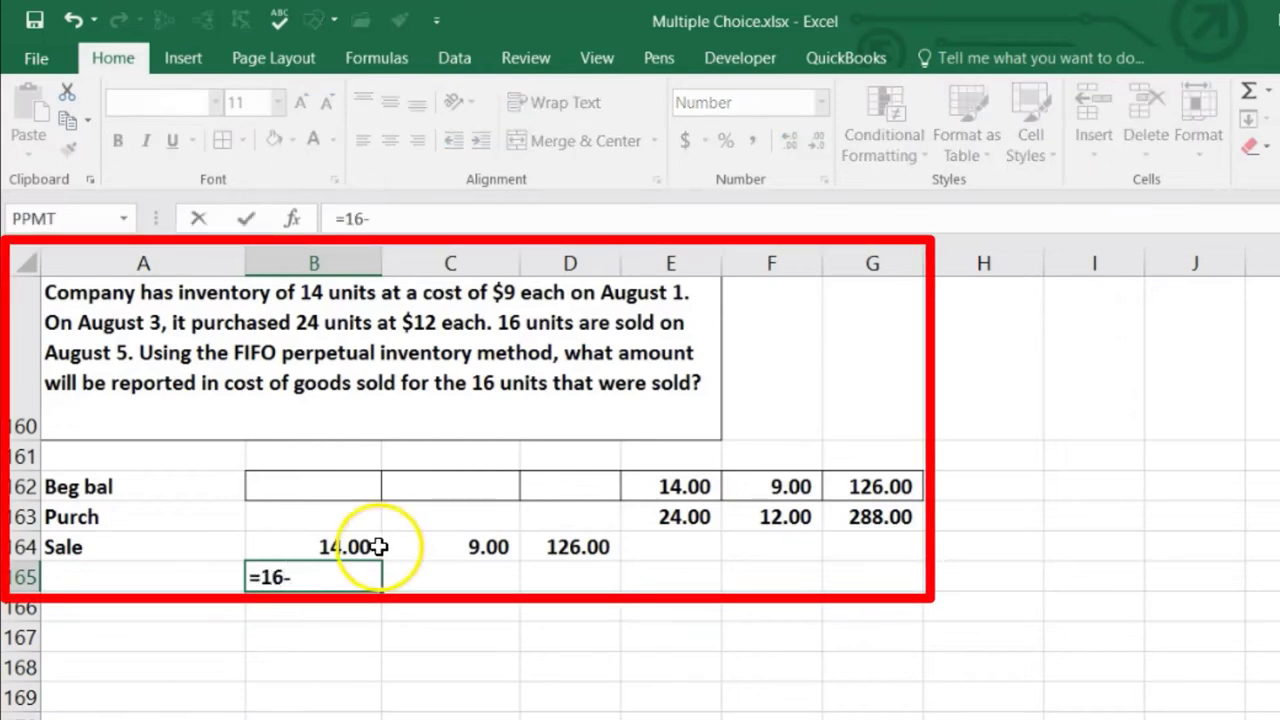
{"action": "left_click", "coordinate": [377, 546]}
{"action": "key", "text": "Tab"}
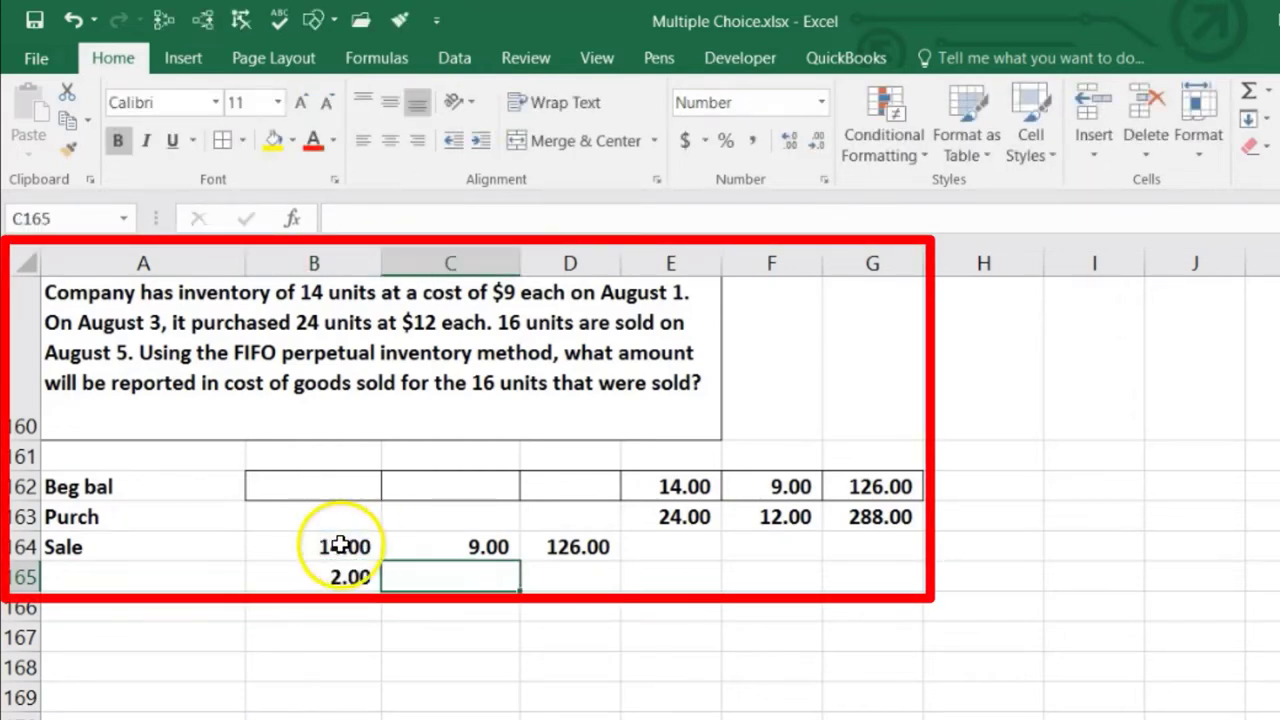
{"action": "left_click_drag", "start_coordinate": [340, 545], "coordinate": [348, 583]}
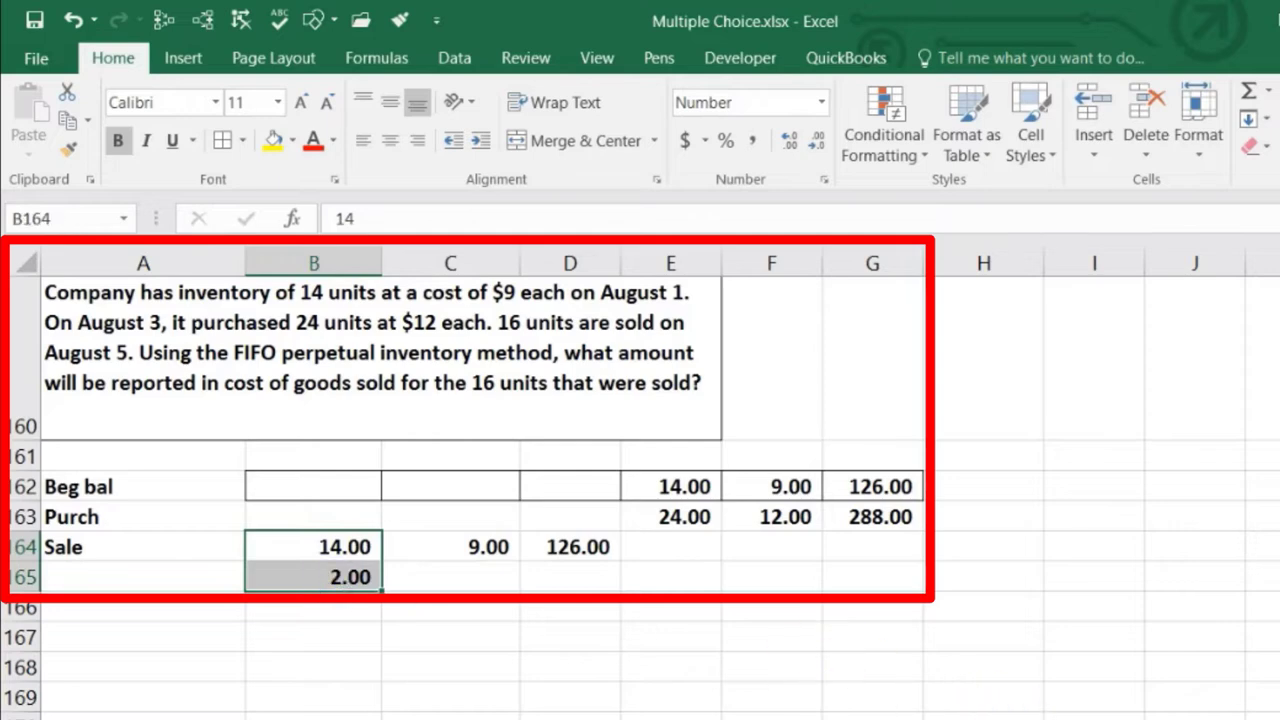
{"action": "left_click", "coordinate": [508, 580]}
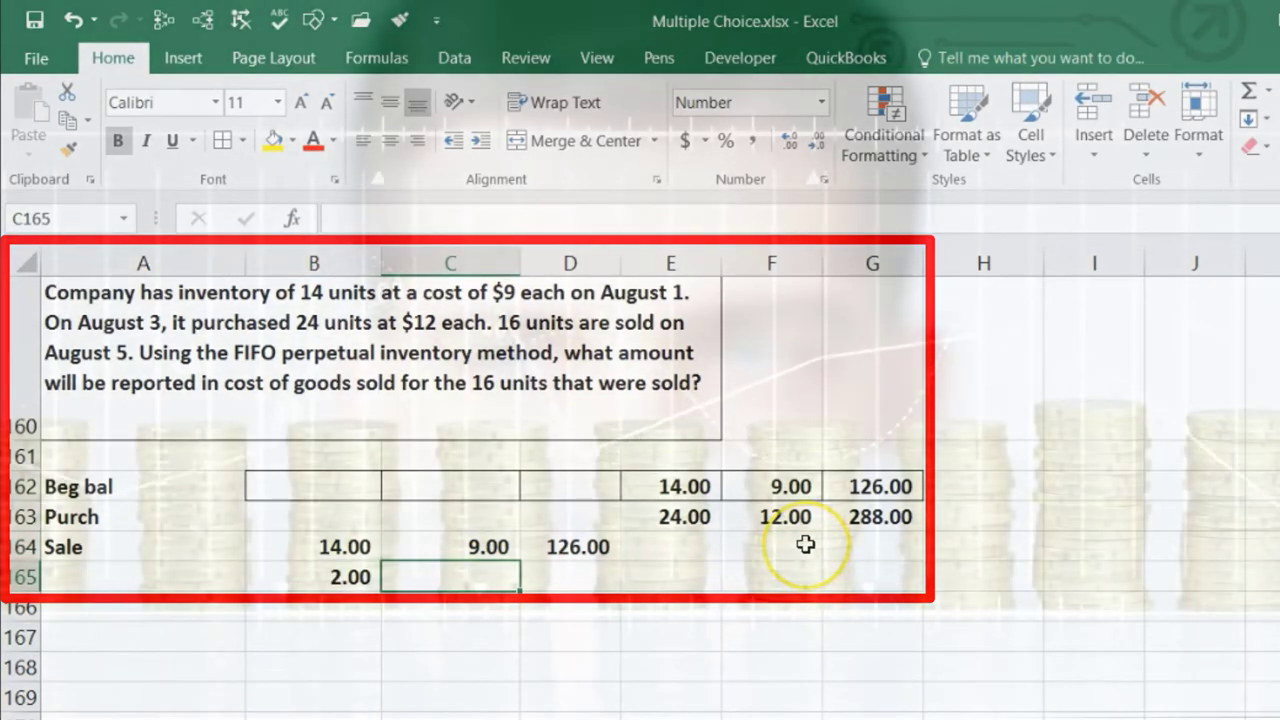
{"action": "type", "text": "12"}
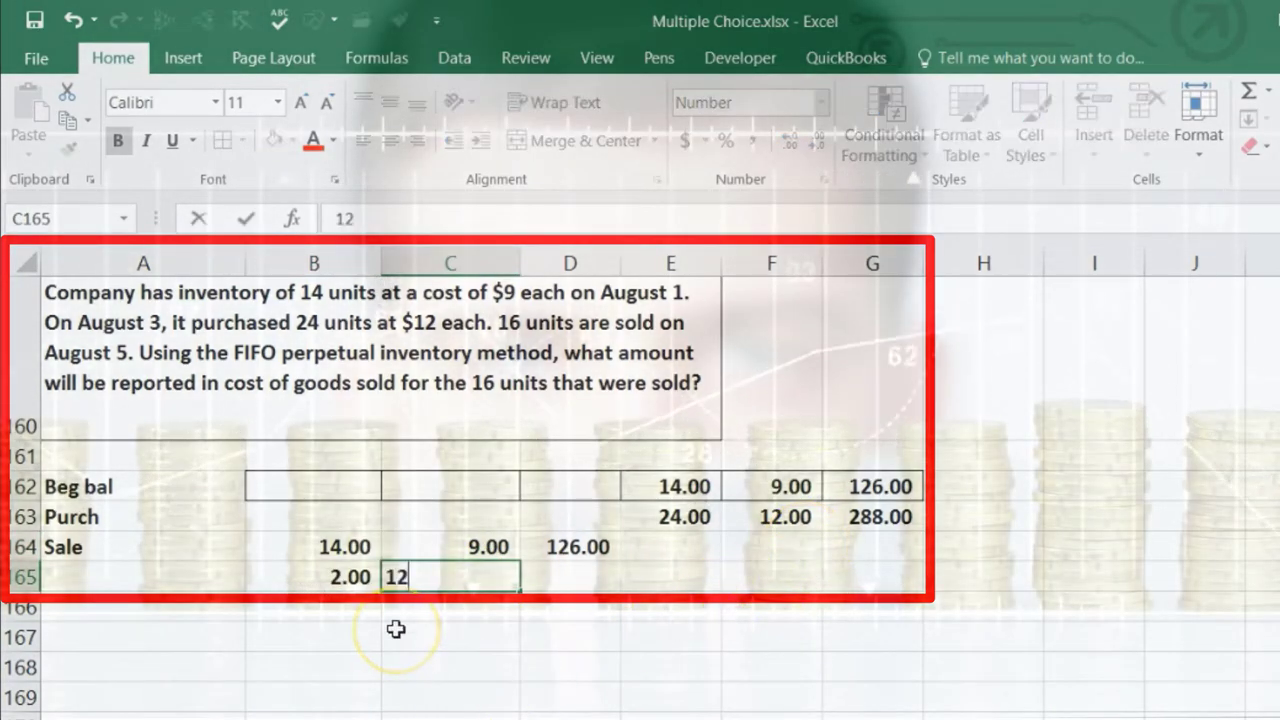
{"action": "key", "text": "Tab"}
Calculate the second sold layer's total cost in D165 with the formula =B165*C165
{"action": "type", "text": "="}
{"action": "key", "text": "Left"}
{"action": "key", "text": "Left"}
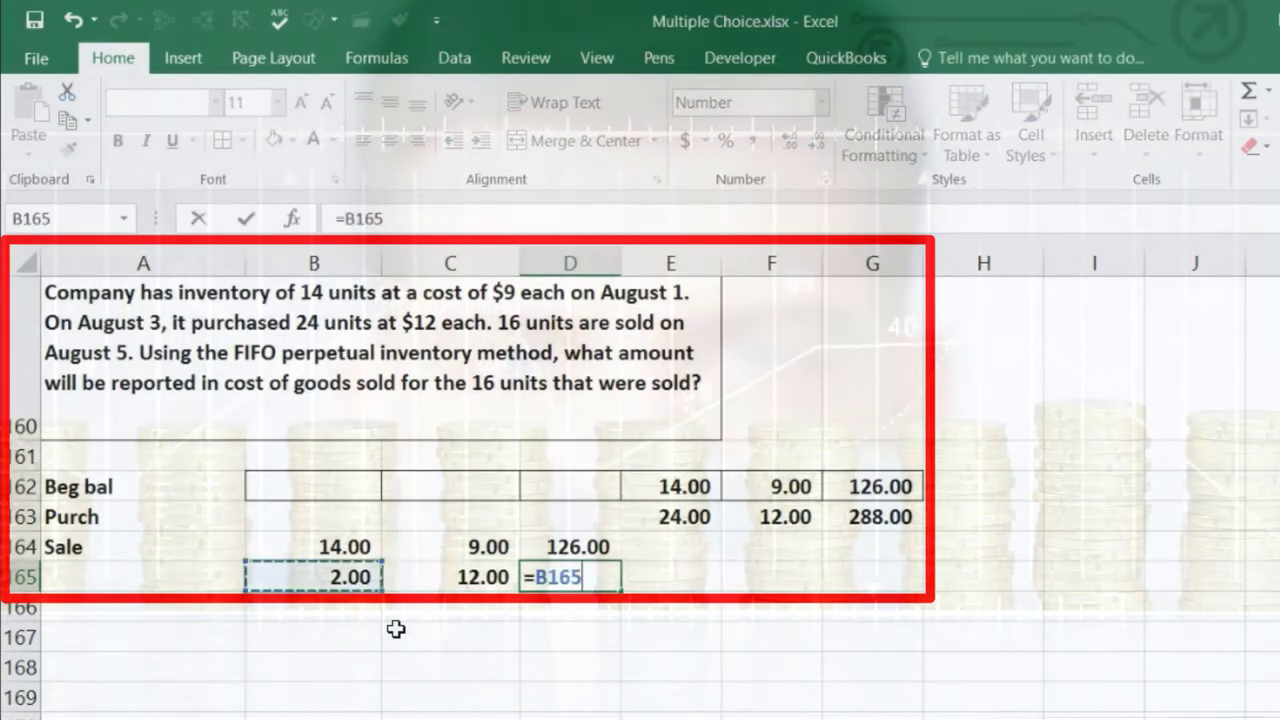
{"action": "type", "text": "*"}
{"action": "key", "text": "Left"}
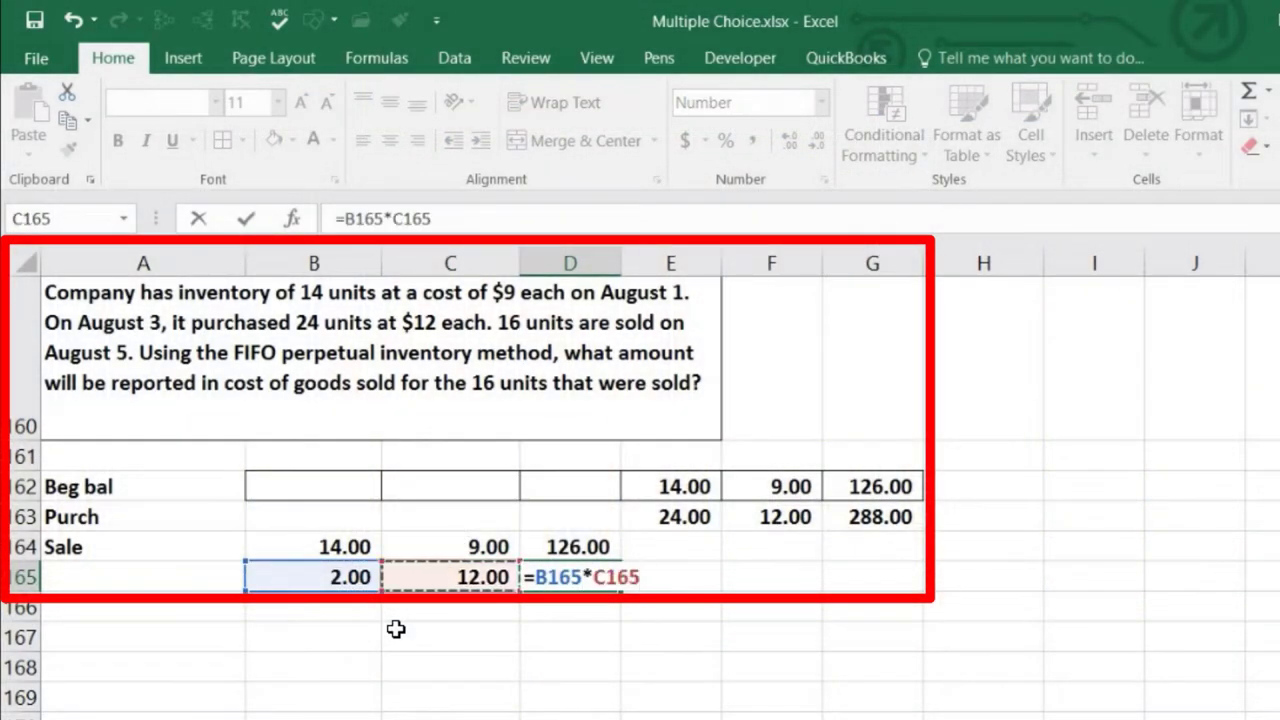
{"action": "key", "text": "Return"}
Total the cost of goods sold in D167 by summing D164:D166
{"action": "key", "text": "Right"}
{"action": "key", "text": "Down"}
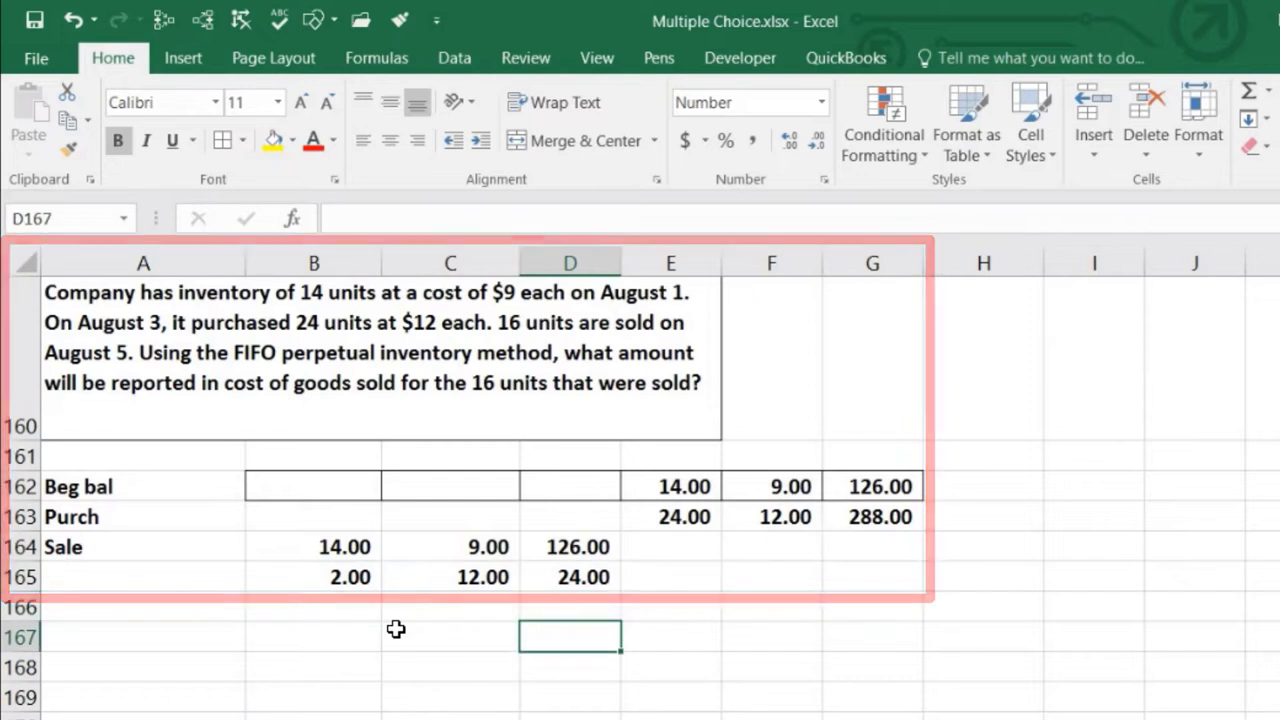
{"action": "type", "text": "=sum("}
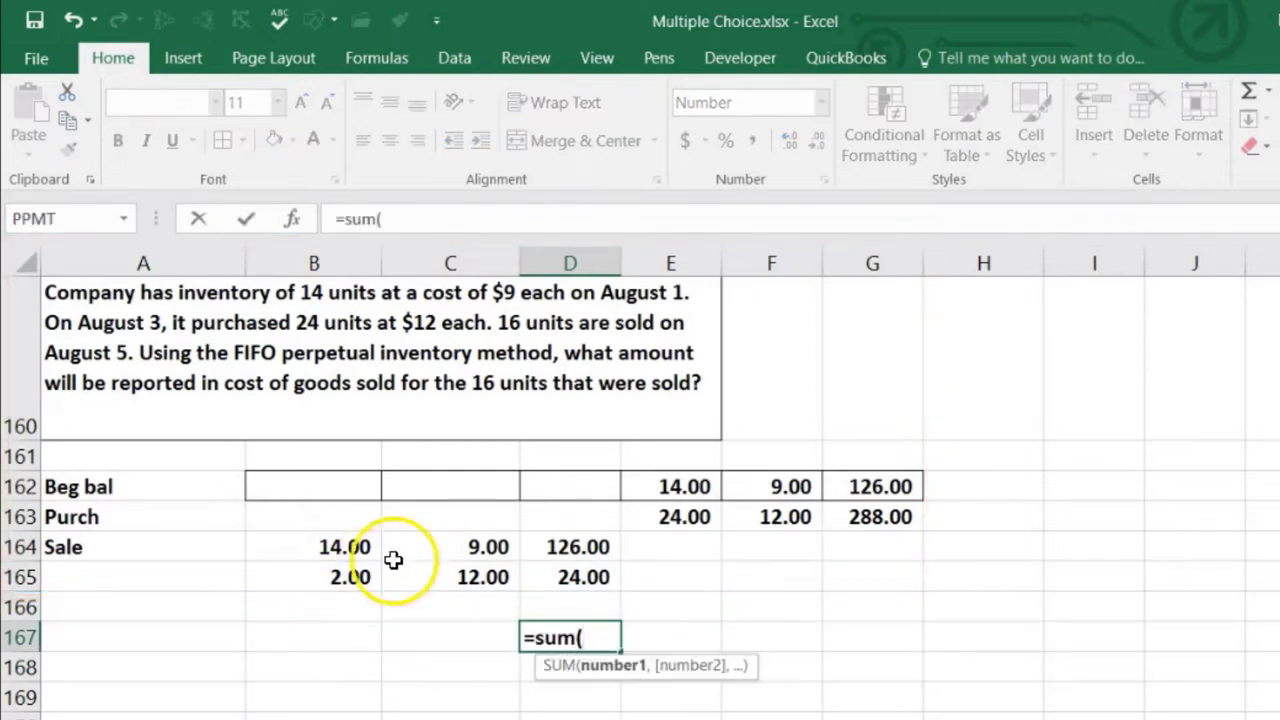
{"action": "left_click_drag", "start_coordinate": [566, 545], "coordinate": [554, 588]}
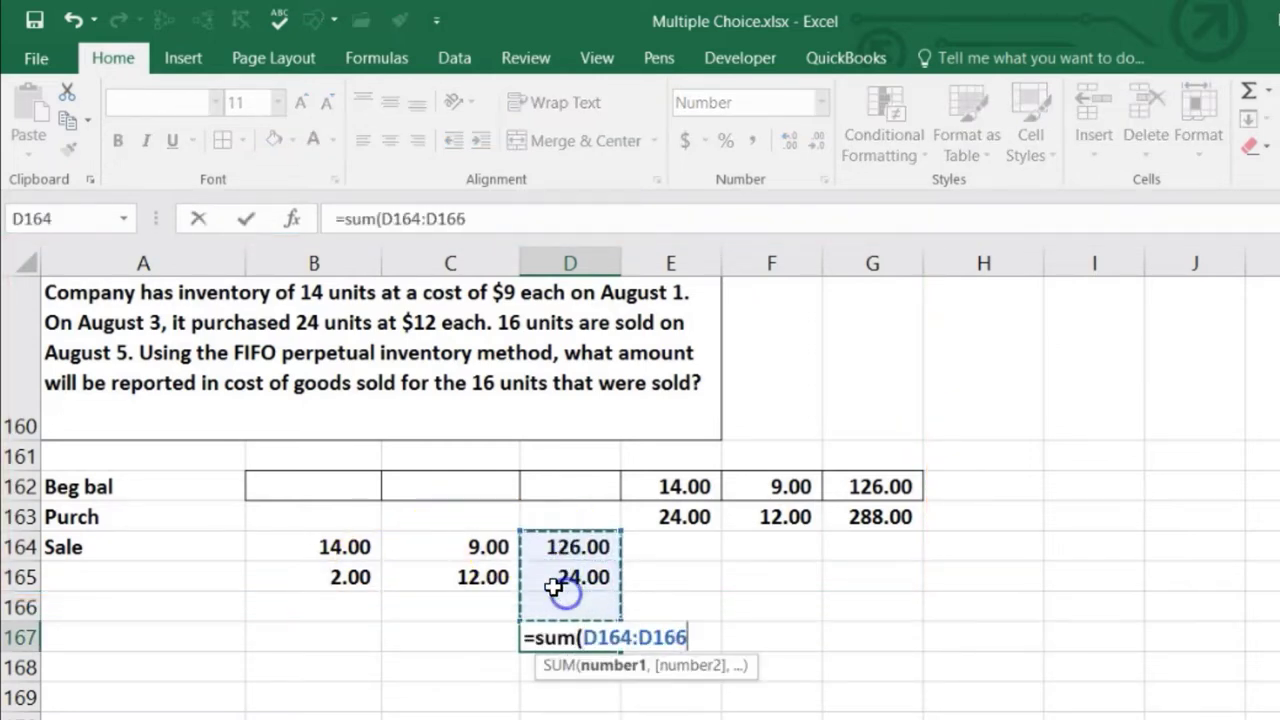
{"action": "key", "text": "Return"}
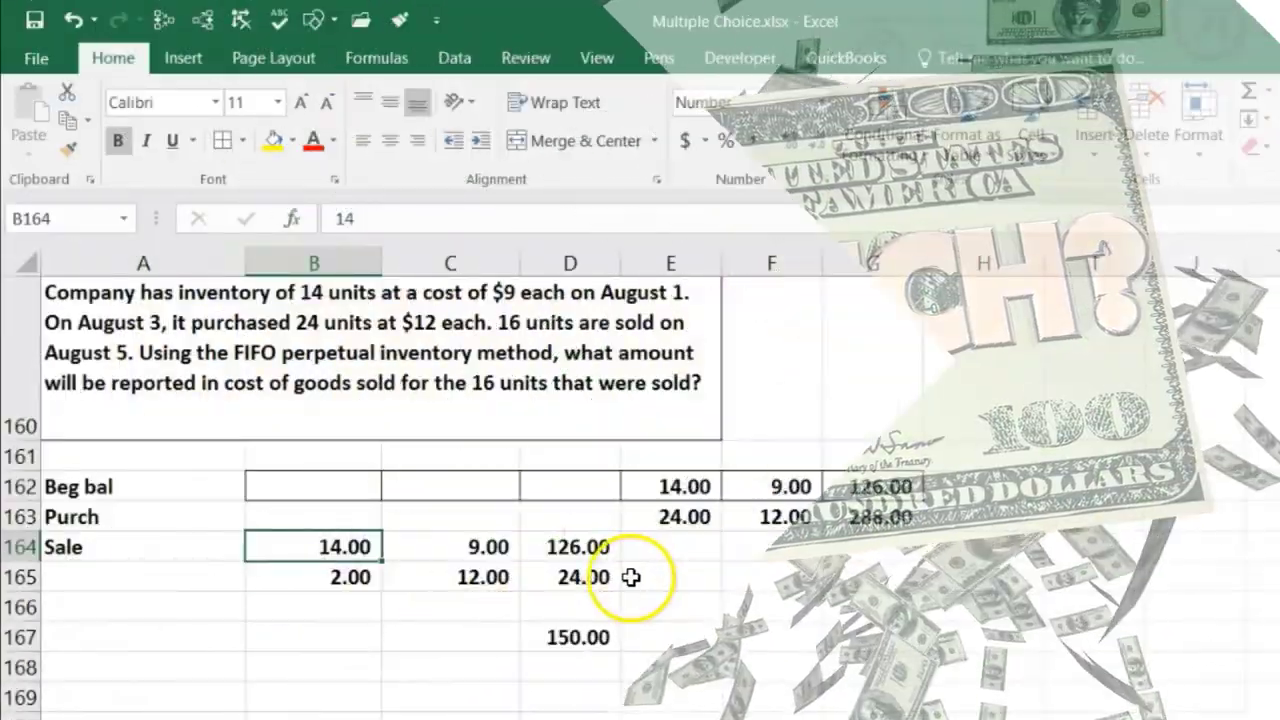
Calculate the units left in inventory in E165 with the formula =E163-B165 and enter their unit cost of 12 in F165
{"action": "left_click", "coordinate": [670, 577]}
{"action": "type", "text": "="}
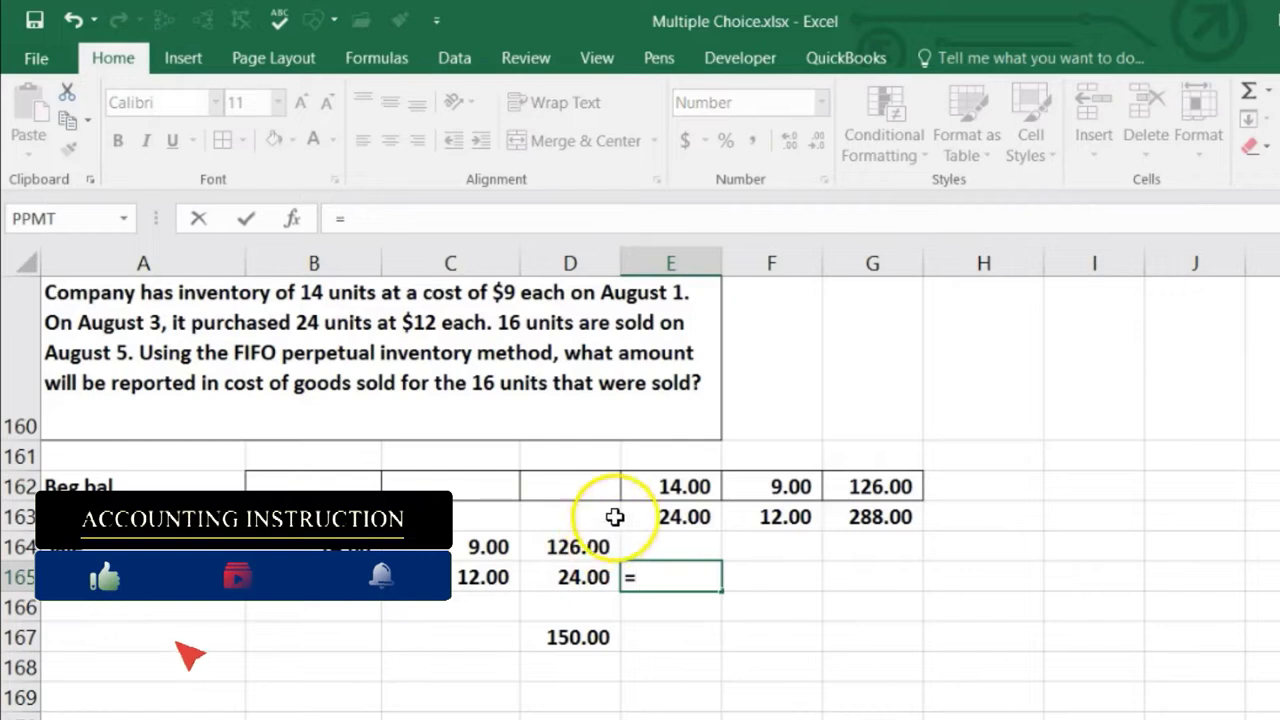
{"action": "left_click", "coordinate": [634, 510]}
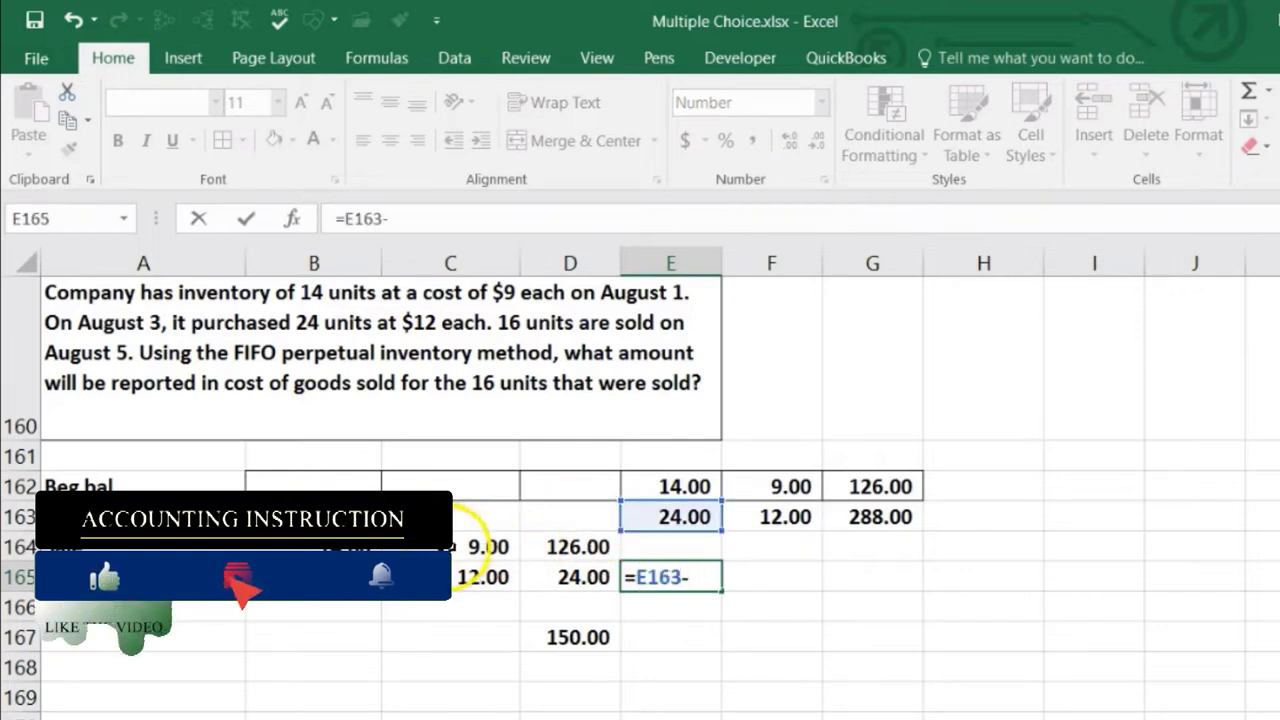
{"action": "key", "text": "Return"}
{"action": "key", "text": "Up"}
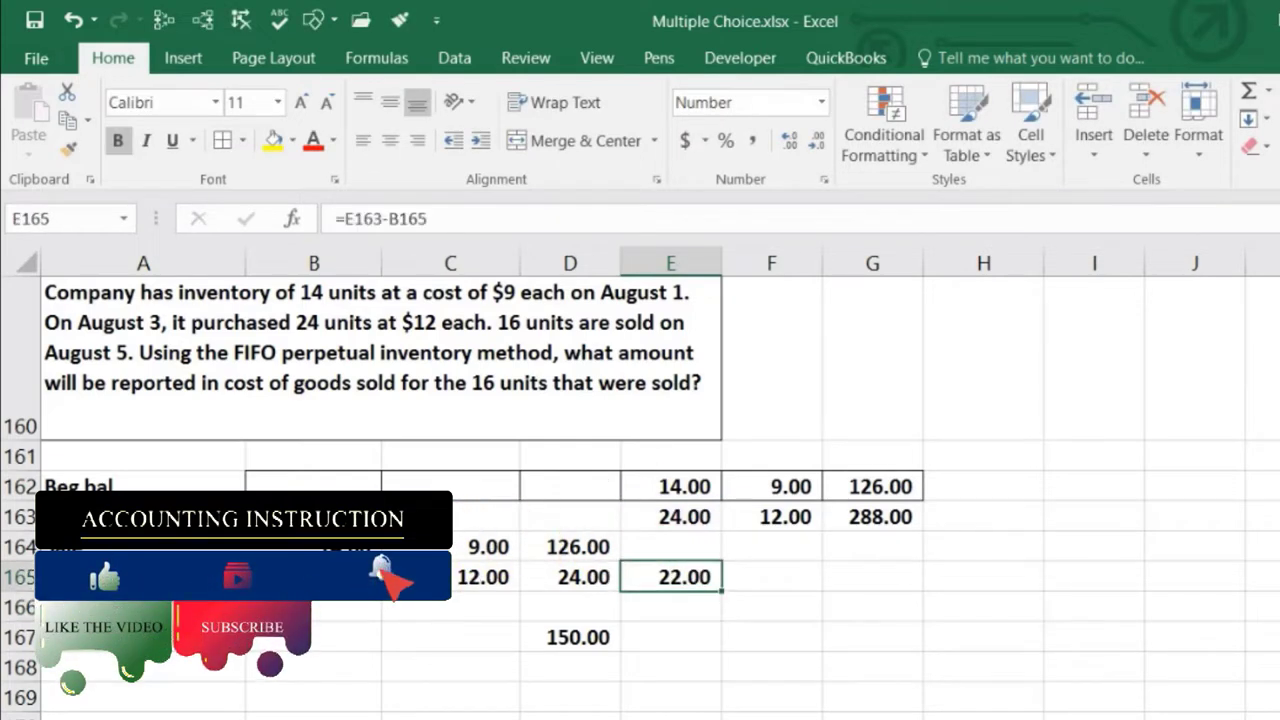
{"action": "key", "text": "Right"}
{"action": "type", "text": "12"}
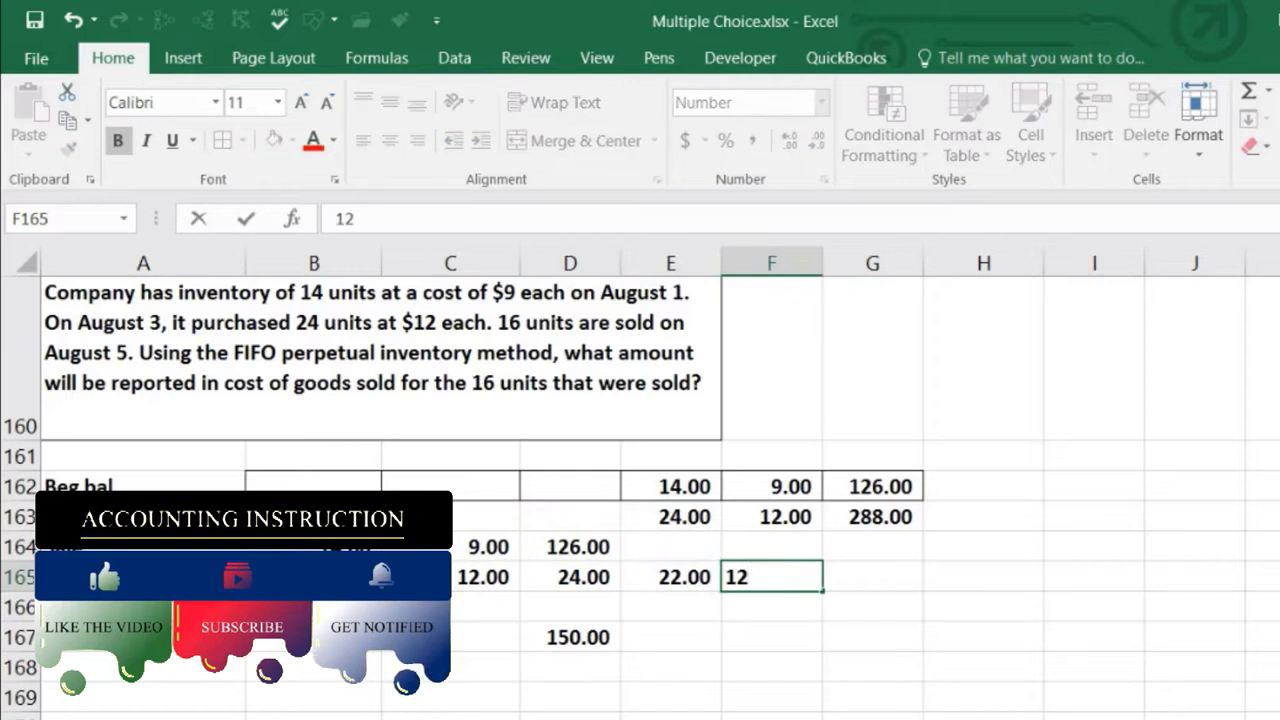
{"action": "key", "text": "Tab"}
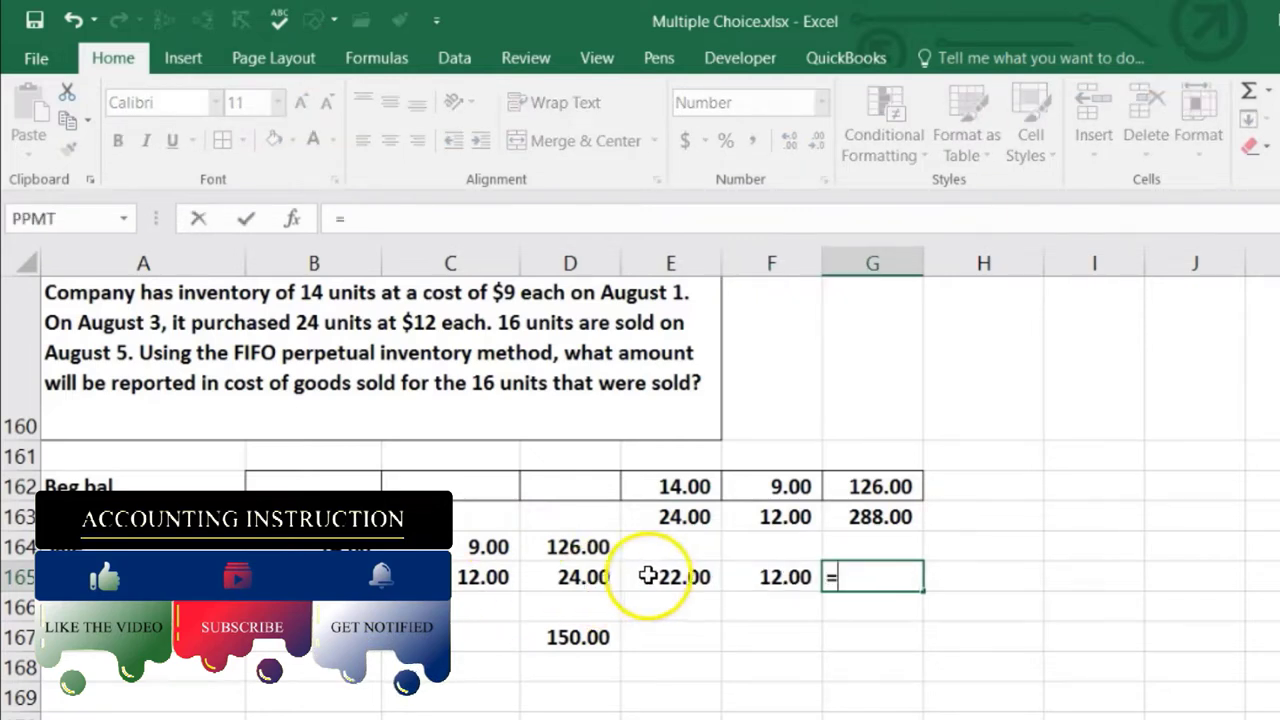
Calculate the ending inventory's total cost in G165 with the formula =E165*F165
{"action": "left_click", "coordinate": [648, 575]}
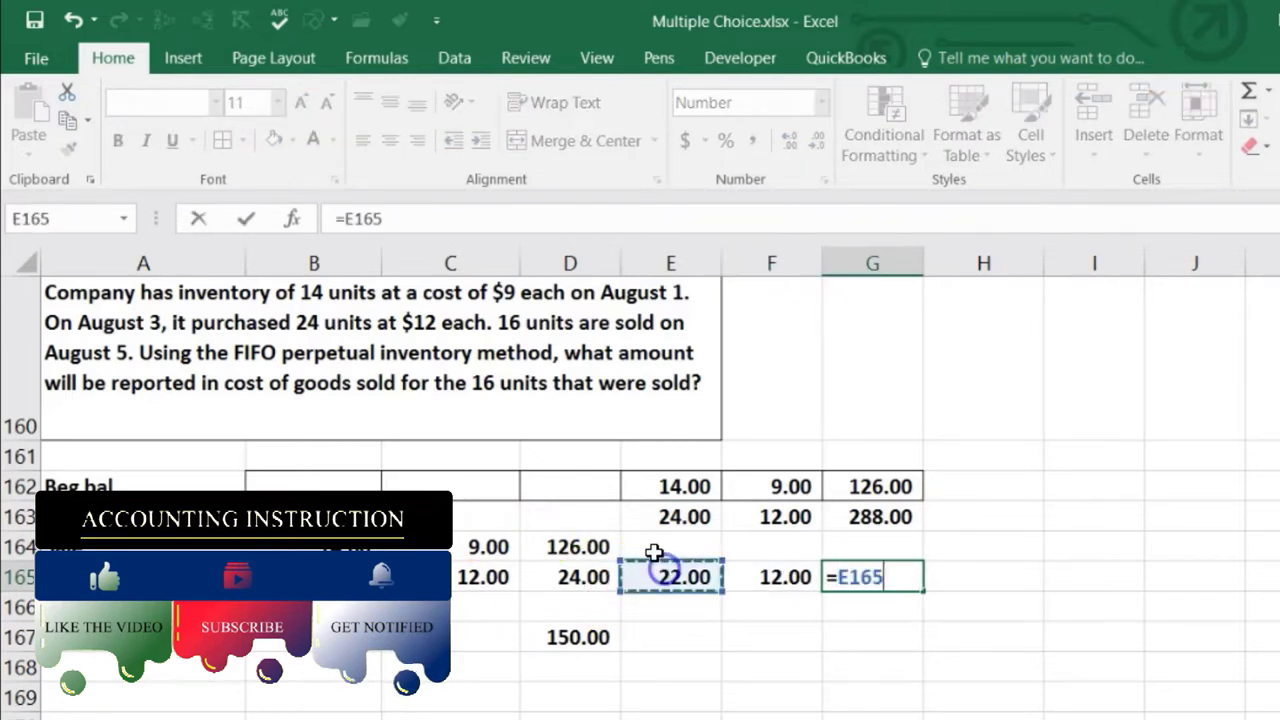
{"action": "type", "text": "*"}
{"action": "left_click", "coordinate": [806, 570]}
{"action": "key", "text": "Return"}
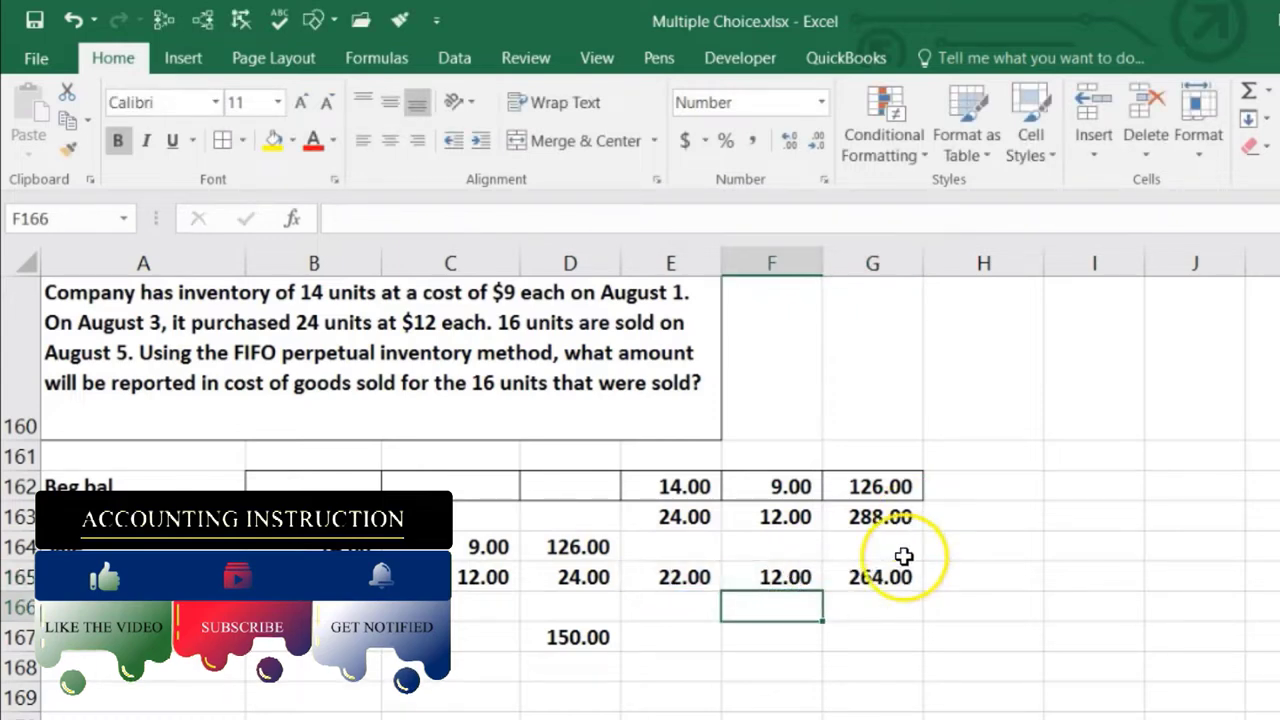
{"action": "left_click", "coordinate": [580, 637]}
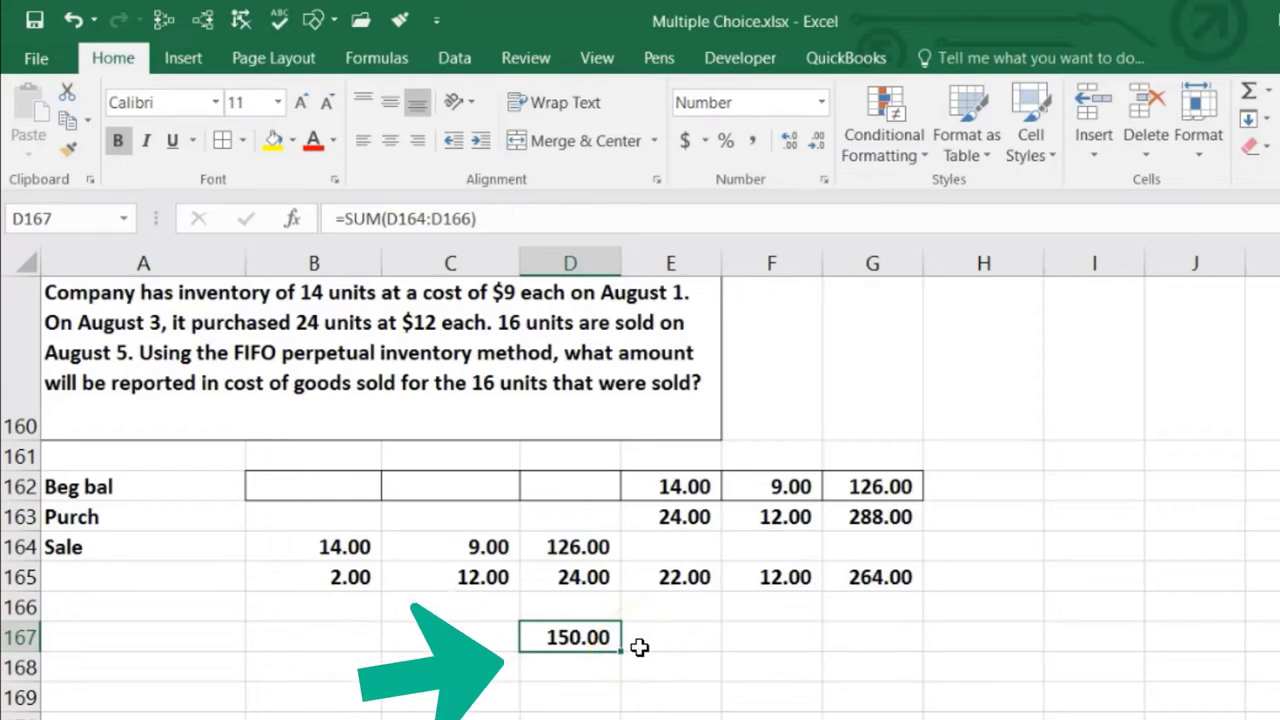
{"action": "left_click", "coordinate": [870, 585]}
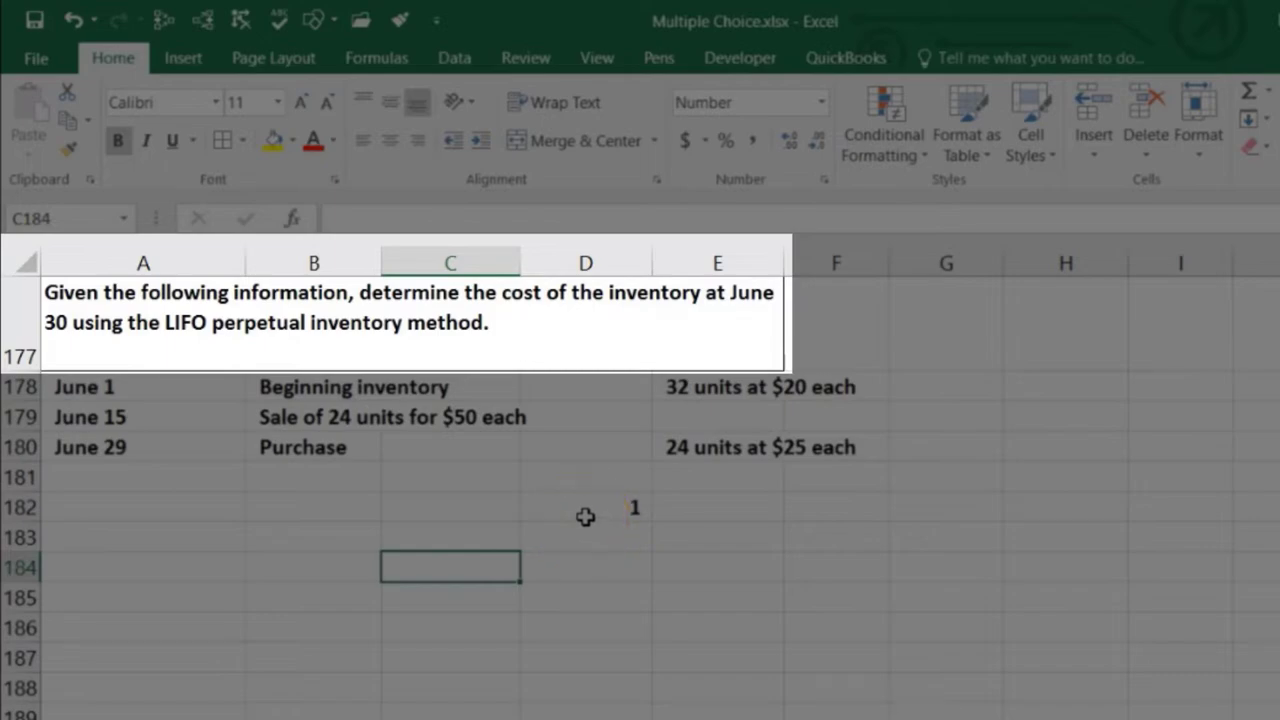
Clear the stray value in D182 below the LIFO problem and apply borders around each cell in B182:G182
{"action": "left_click", "coordinate": [601, 502]}
{"action": "key", "text": "Delete"}
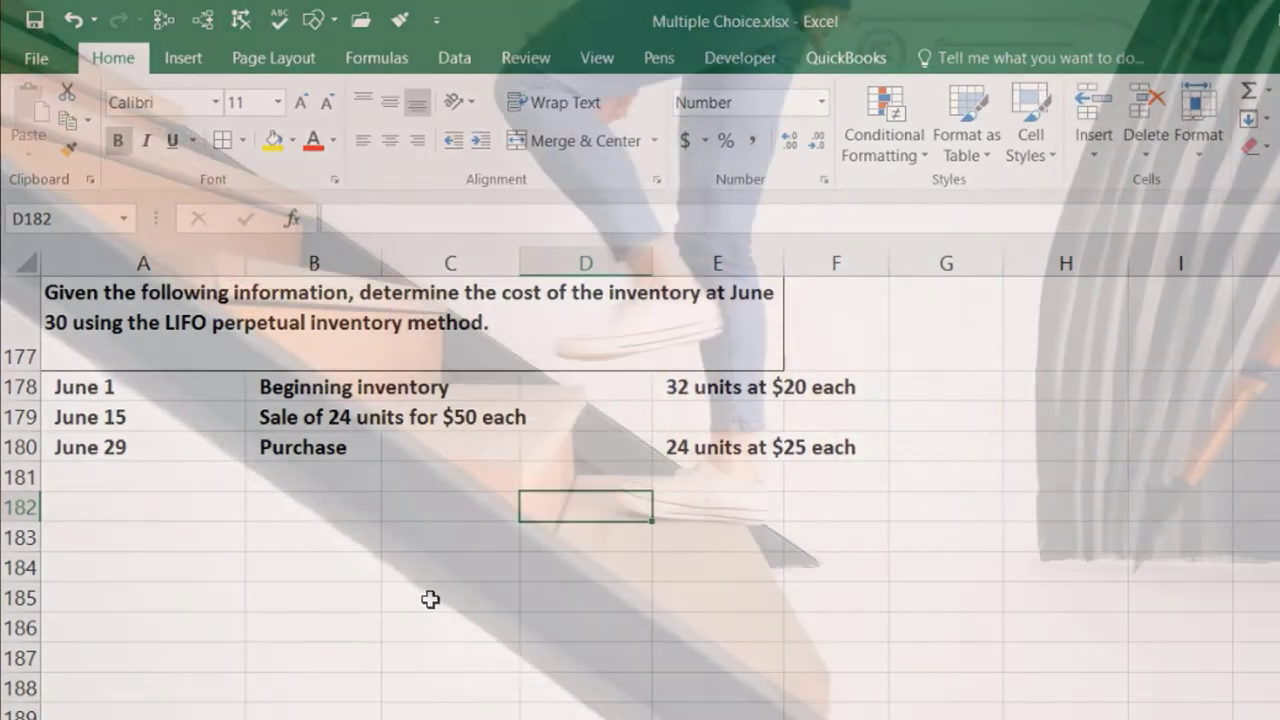
{"action": "left_click_drag", "start_coordinate": [346, 502], "coordinate": [922, 521]}
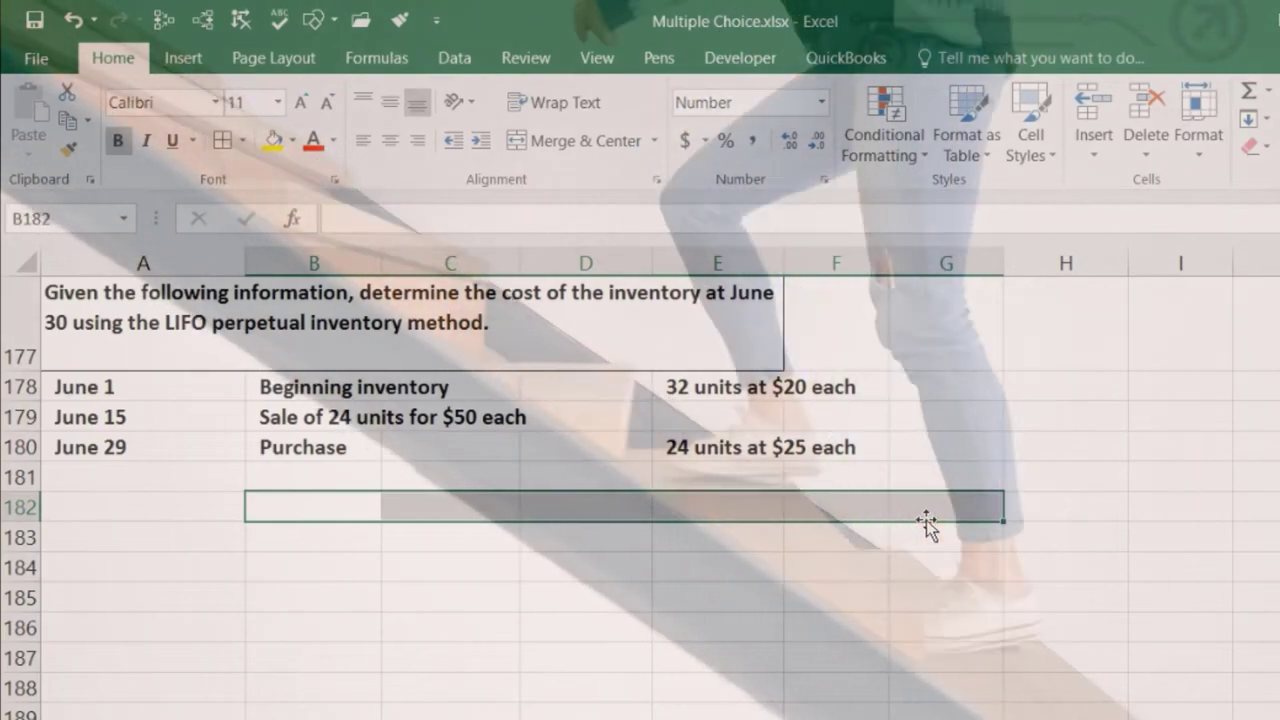
{"action": "left_click", "coordinate": [221, 148]}
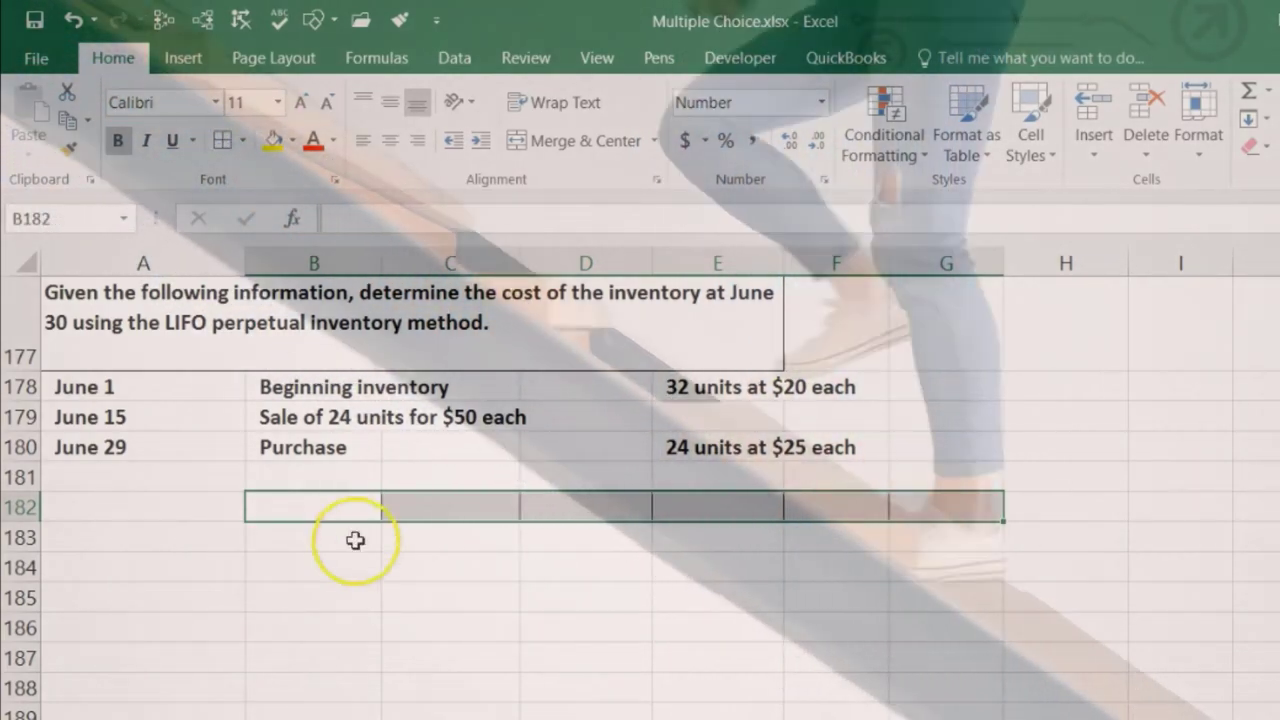
{"action": "left_click_drag", "start_coordinate": [360, 507], "coordinate": [561, 513]}
{"action": "left_click_drag", "start_coordinate": [666, 513], "coordinate": [921, 505]}
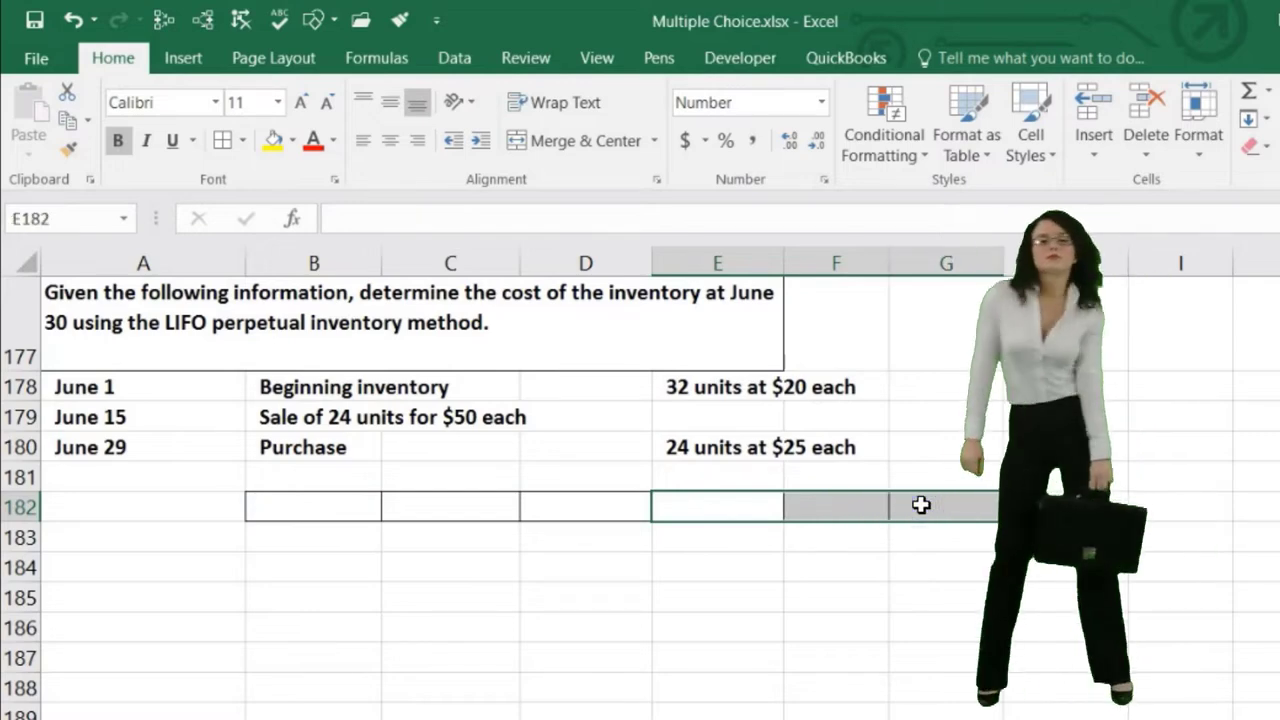
Label A182 "Beg" and record the June 1 beginning inventory as 32 units in E182 at a unit cost of 20 in F182
{"action": "left_click", "coordinate": [114, 510]}
{"action": "type", "text": "Beg"}
{"action": "key", "text": "Tab"}
{"action": "key", "text": "Tab"}
{"action": "key", "text": "Tab"}
{"action": "key", "text": "Tab"}
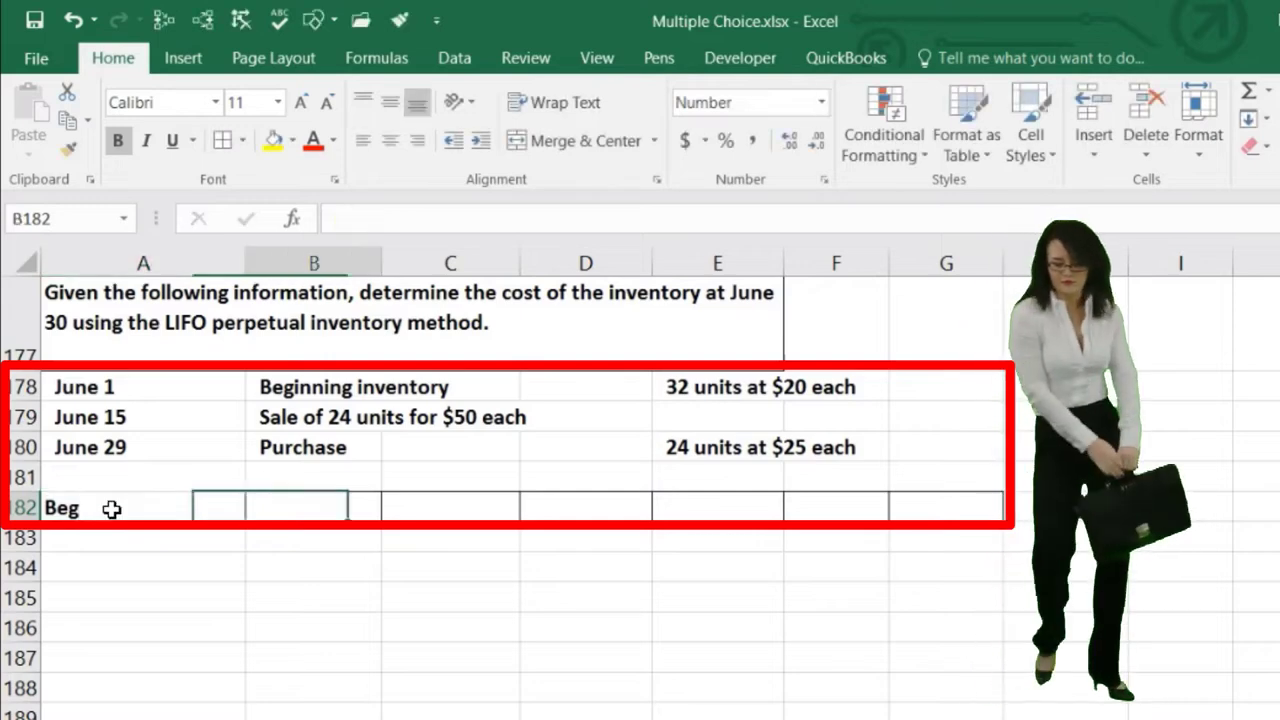
{"action": "type", "text": "32"}
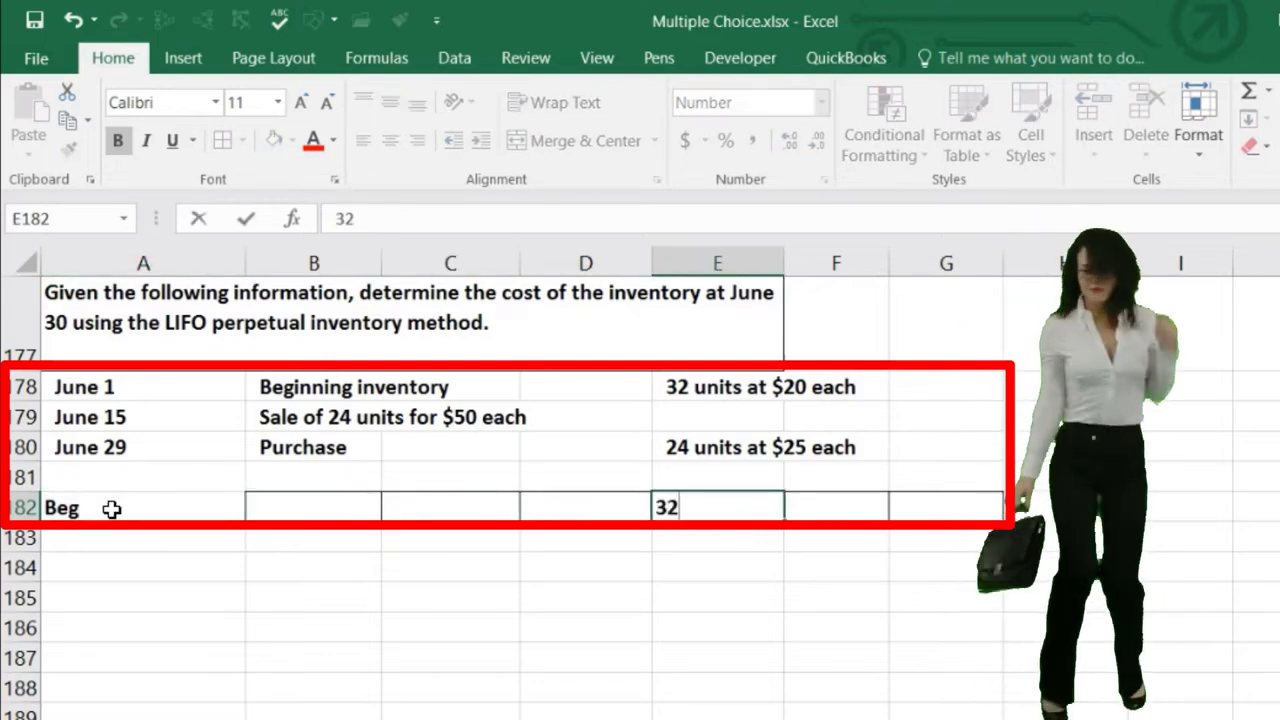
{"action": "key", "text": "Tab"}
{"action": "type", "text": "20"}
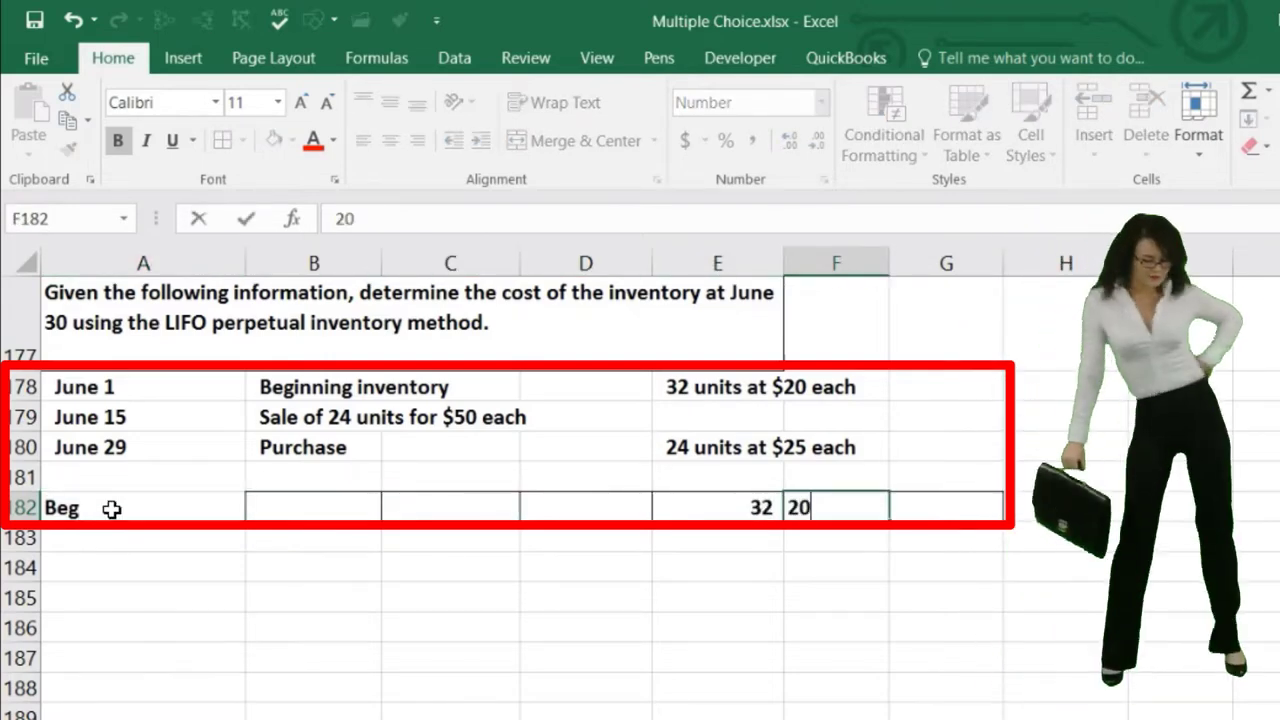
Calculate the beginning inventory's total cost in G182 with the formula =E182*F182
{"action": "key", "text": "Tab"}
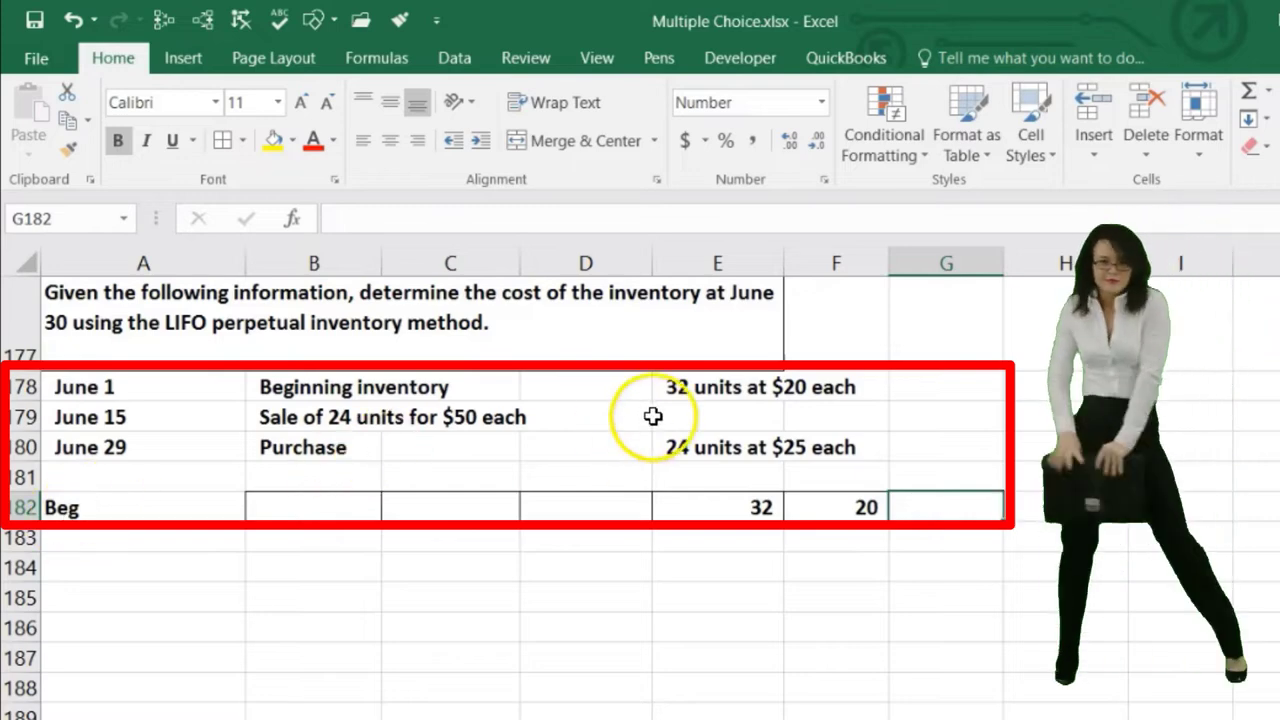
{"action": "type", "text": "="}
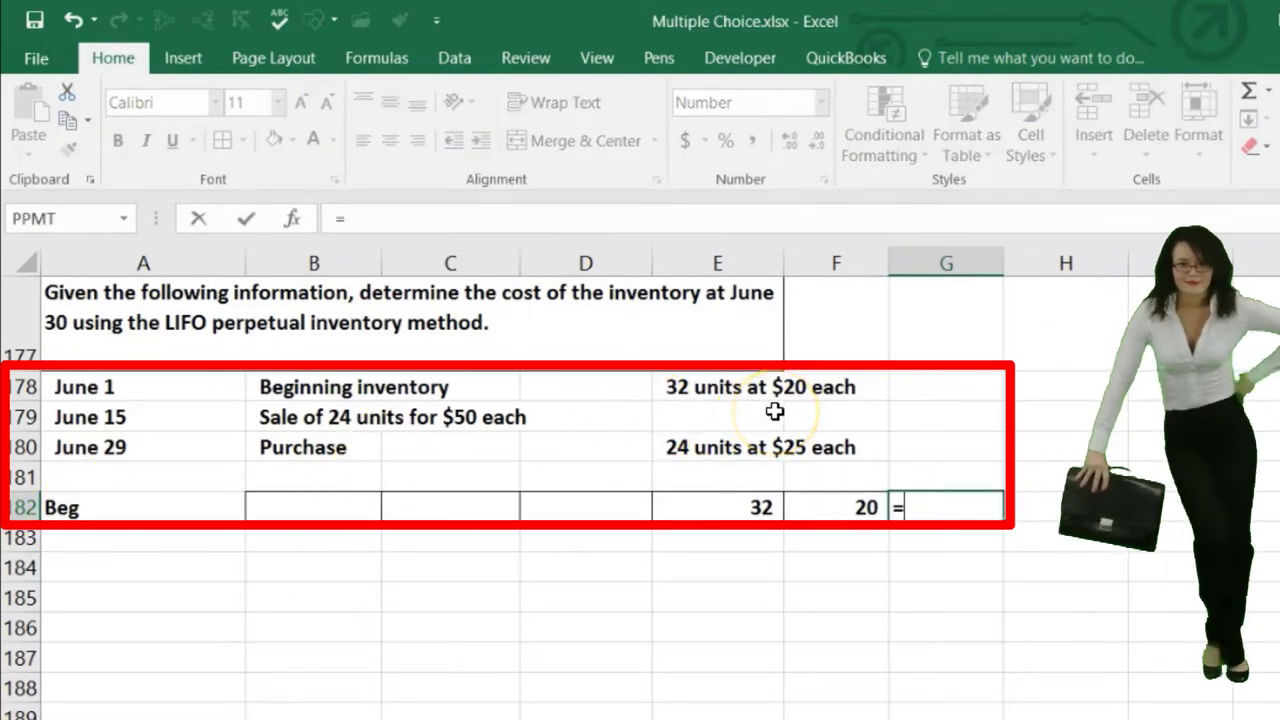
{"action": "key", "text": "Left"}
{"action": "key", "text": "Left"}
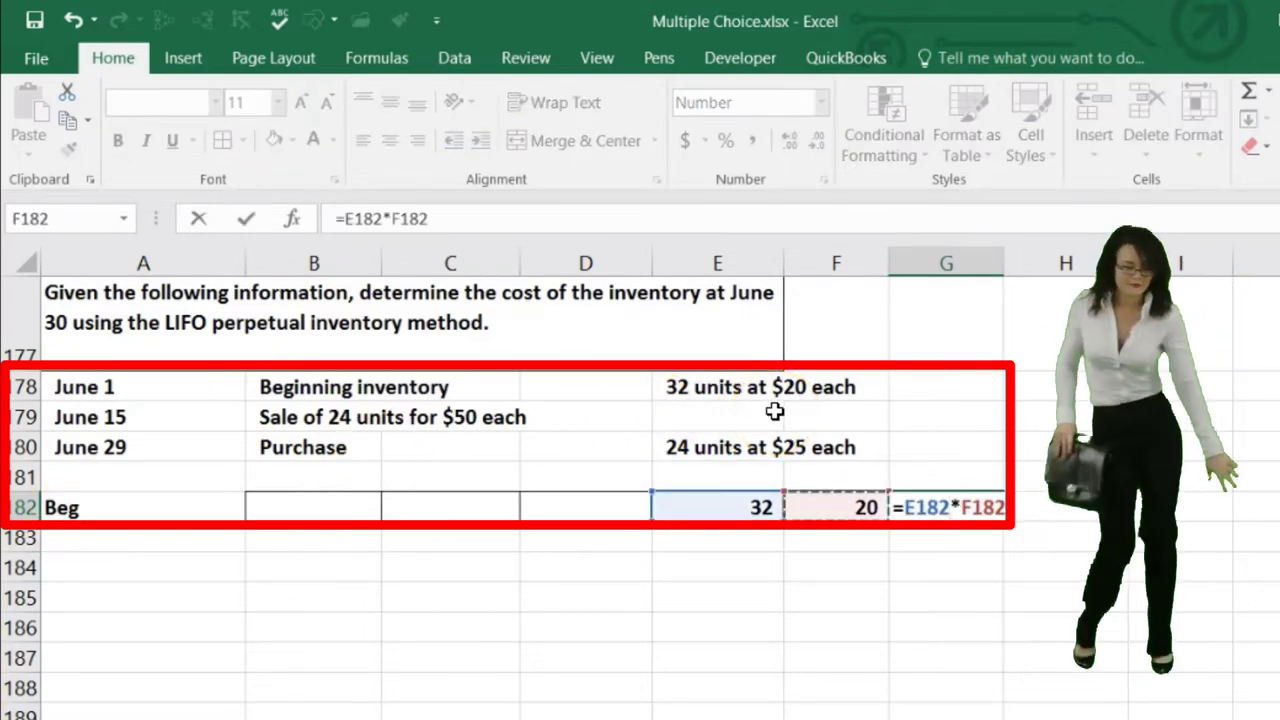
{"action": "key", "text": "Return"}
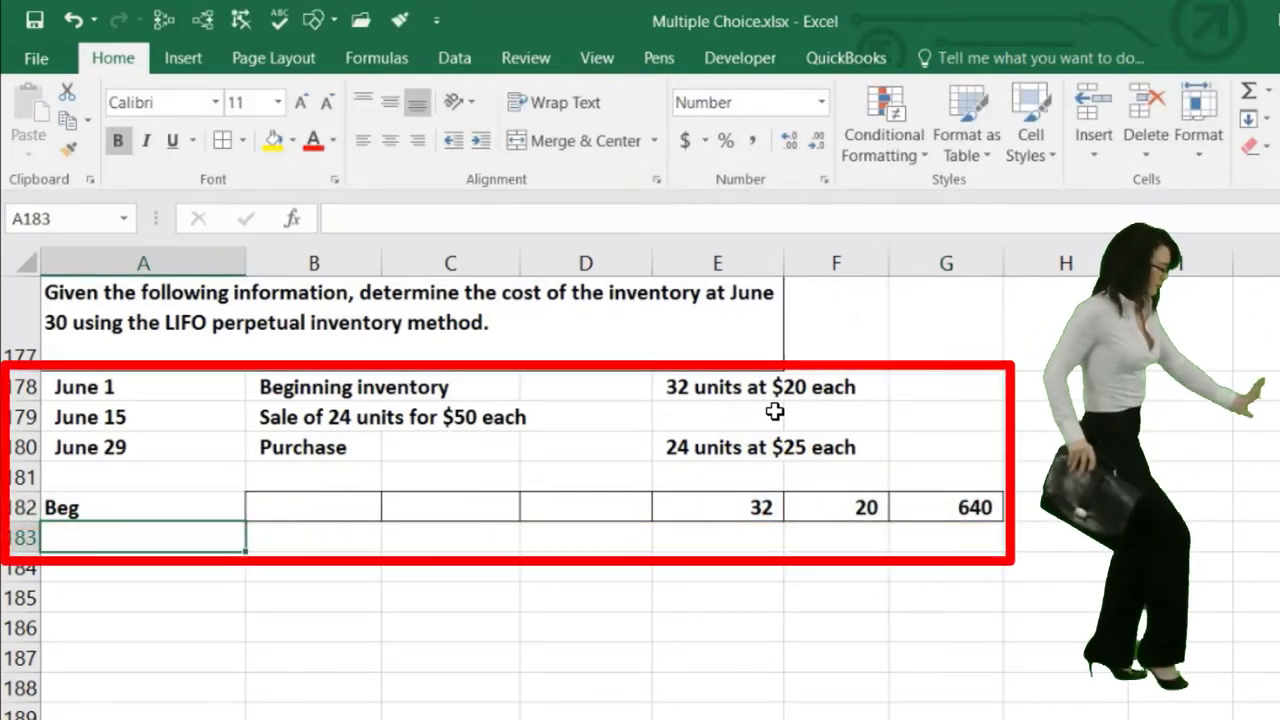
Label A183 "Sale" and record the June 15 sale as 24 units in B183 at a unit cost of 20 in C183
{"action": "type", "text": "Sale"}
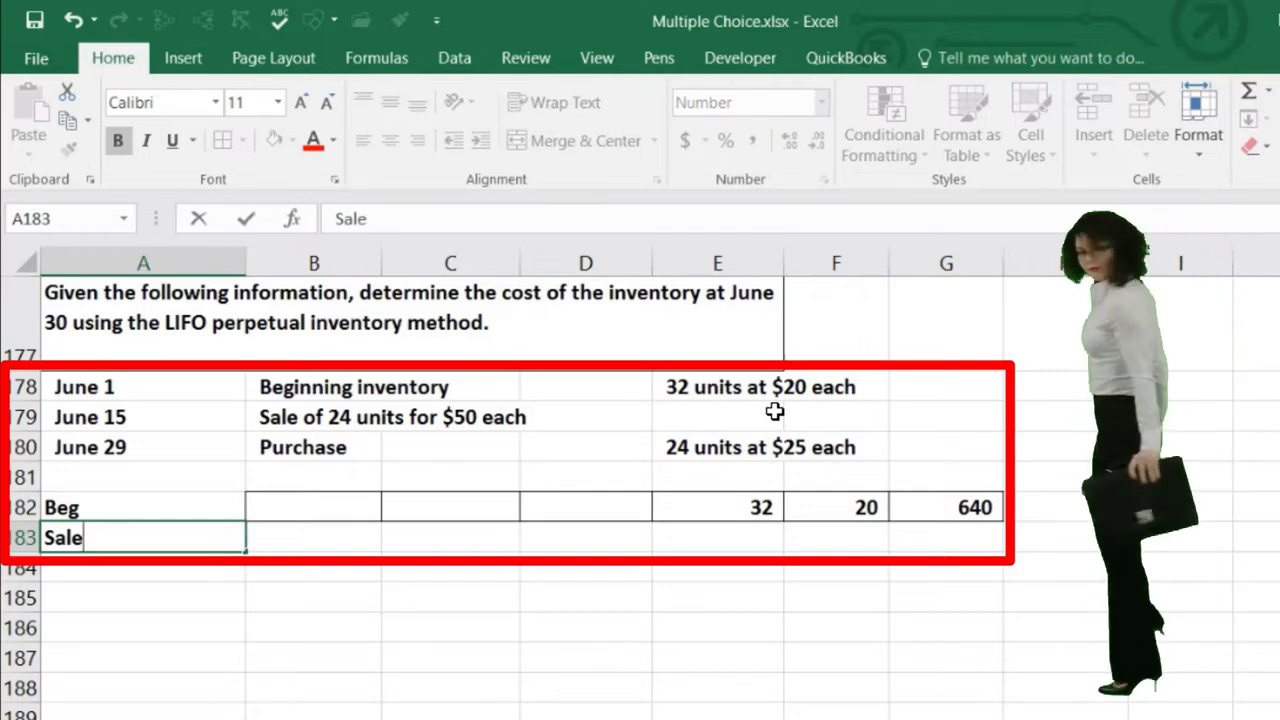
{"action": "key", "text": "Tab"}
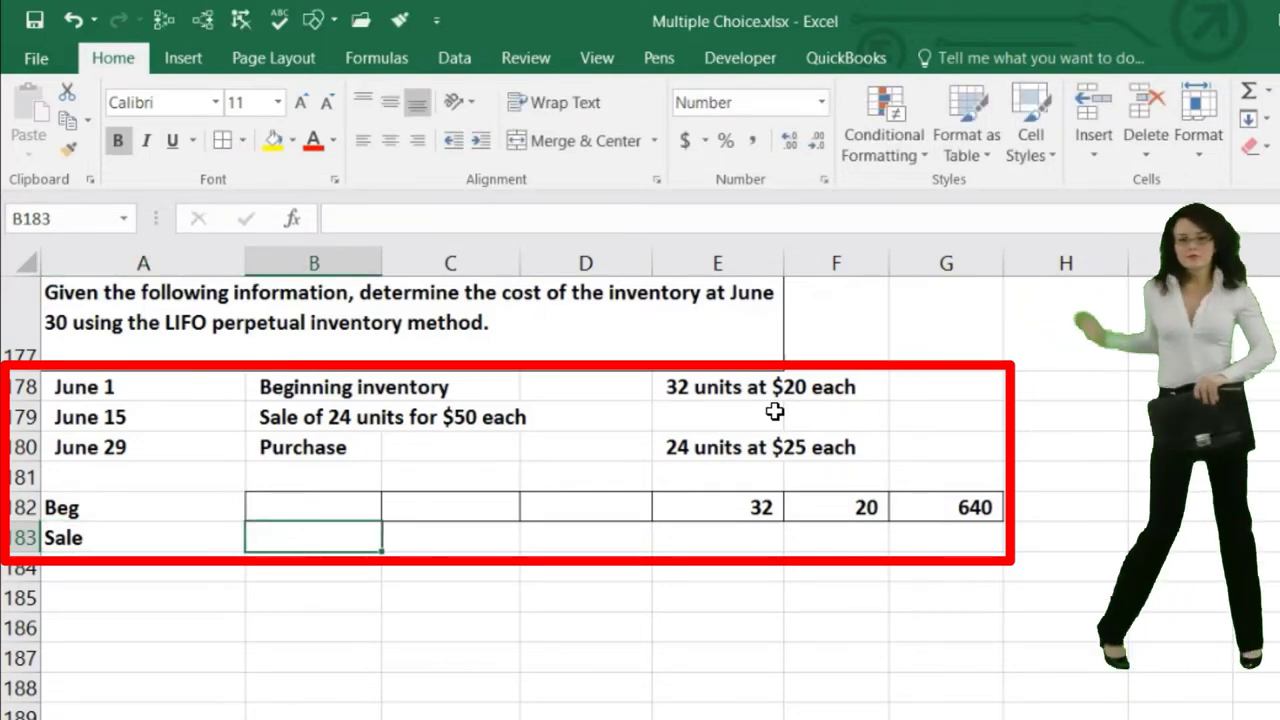
{"action": "type", "text": "24"}
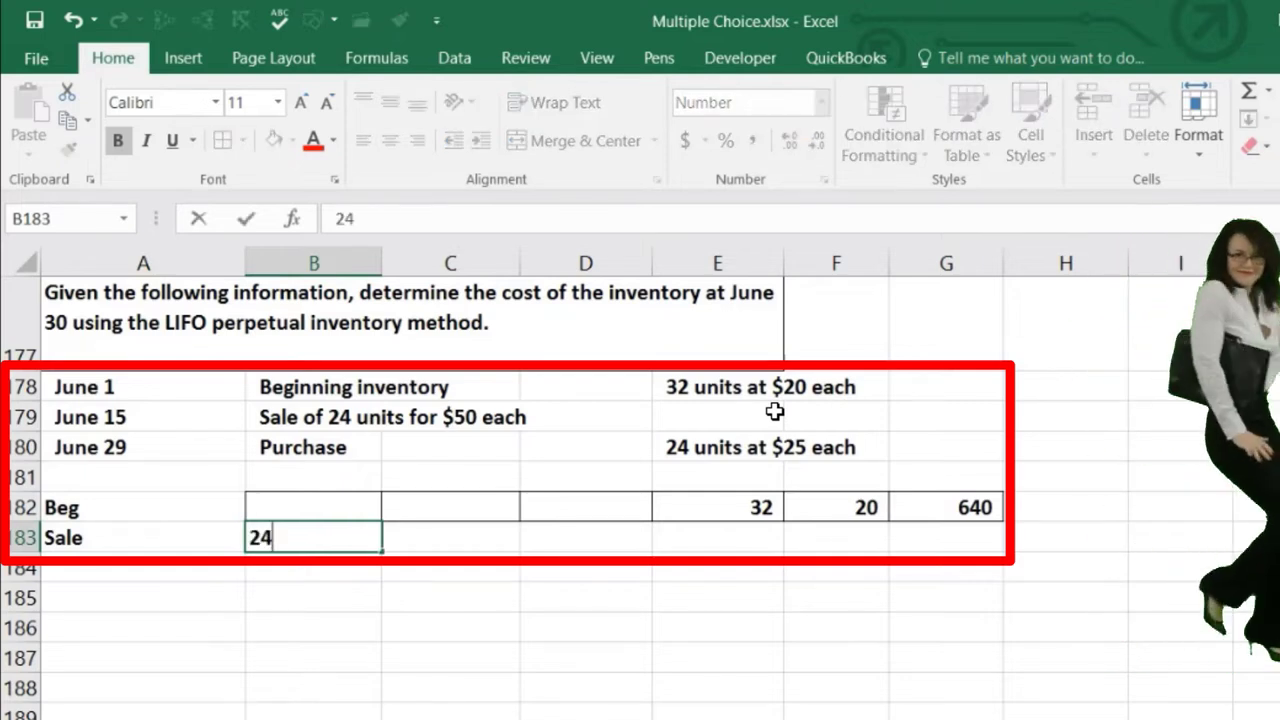
{"action": "key", "text": "Tab"}
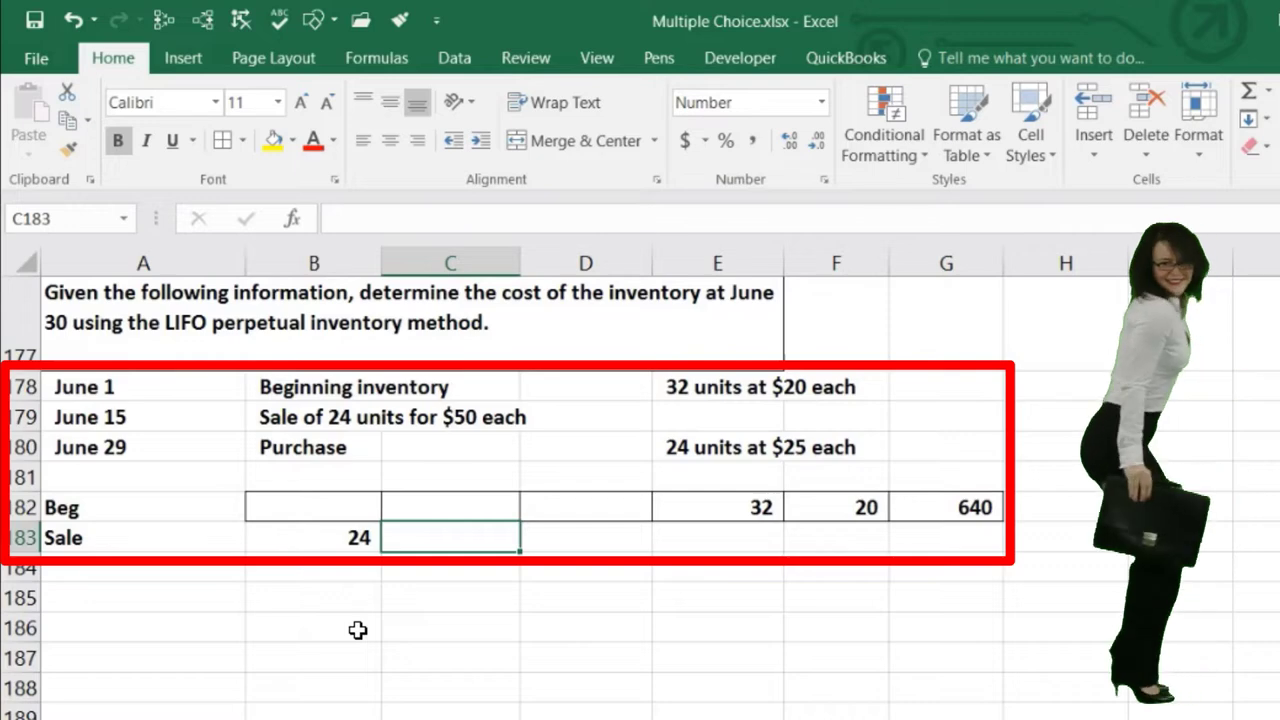
{"action": "type", "text": "20"}
{"action": "key", "text": "Tab"}
Calculate the cost of the units sold in D183 with the formula =B183*C183
{"action": "type", "text": "="}
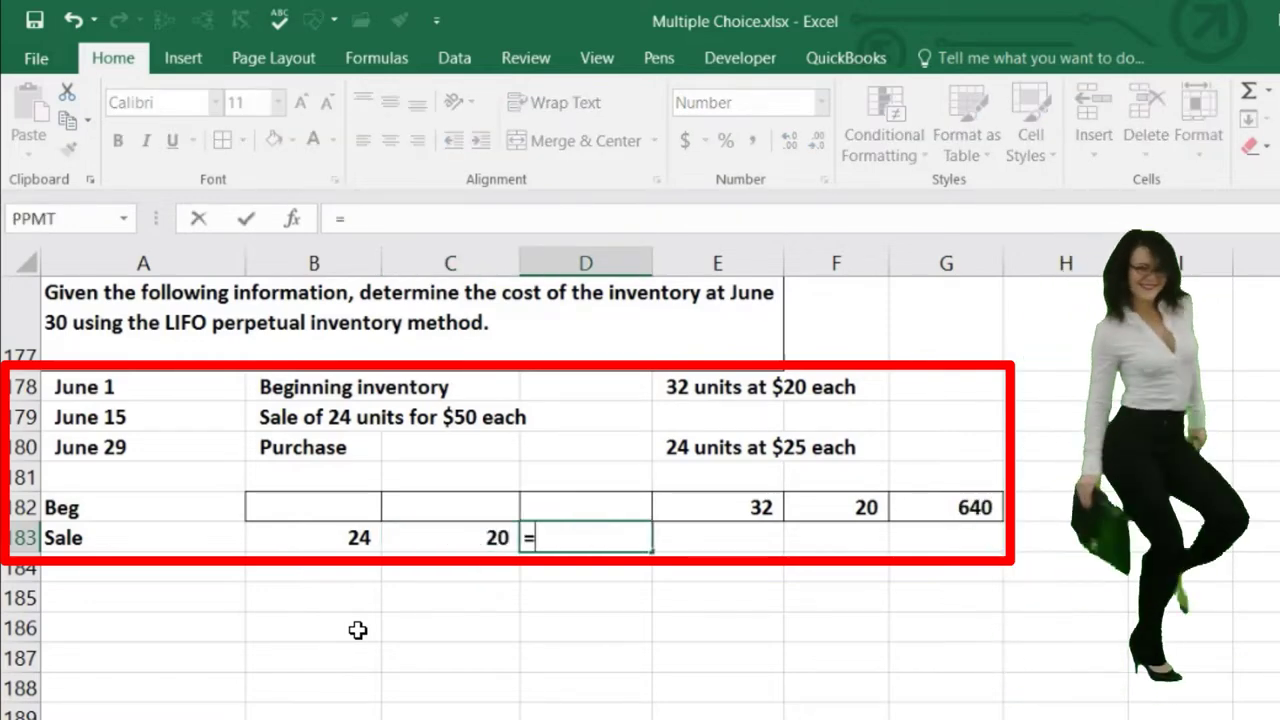
{"action": "key", "text": "Left"}
{"action": "key", "text": "Left"}
{"action": "type", "text": "*"}
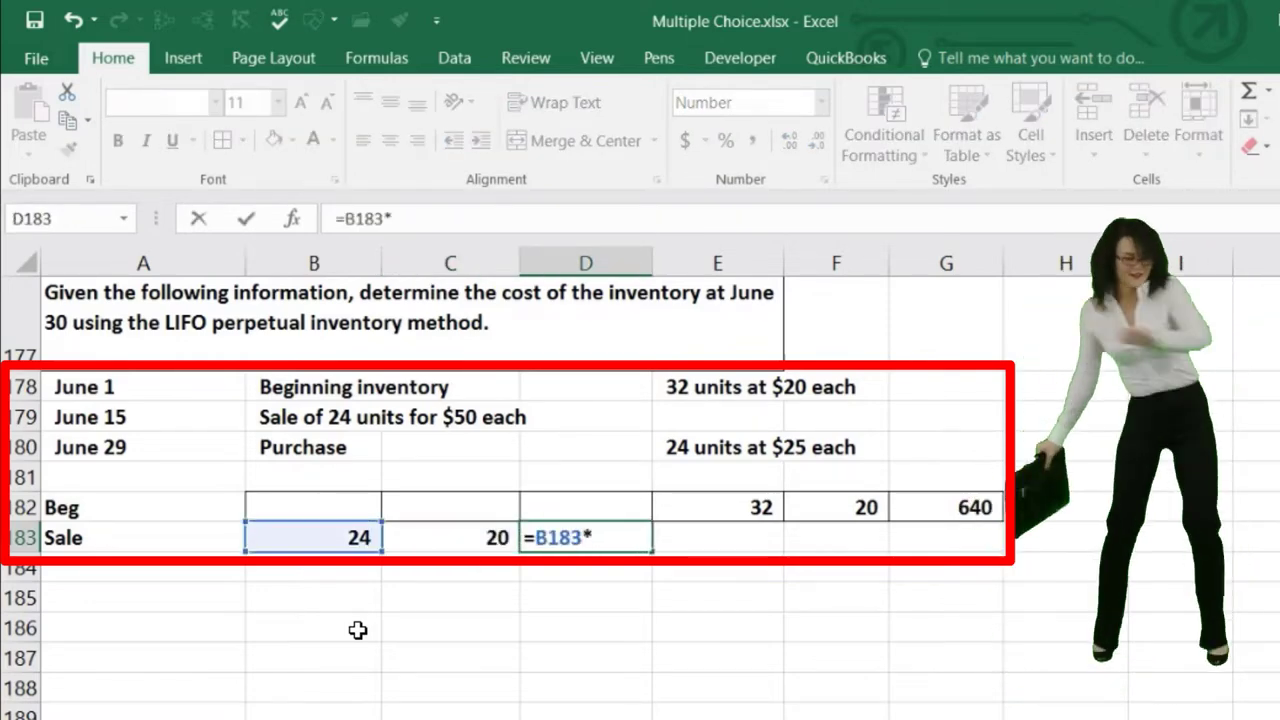
{"action": "key", "text": "Left"}
{"action": "key", "text": "Return"}
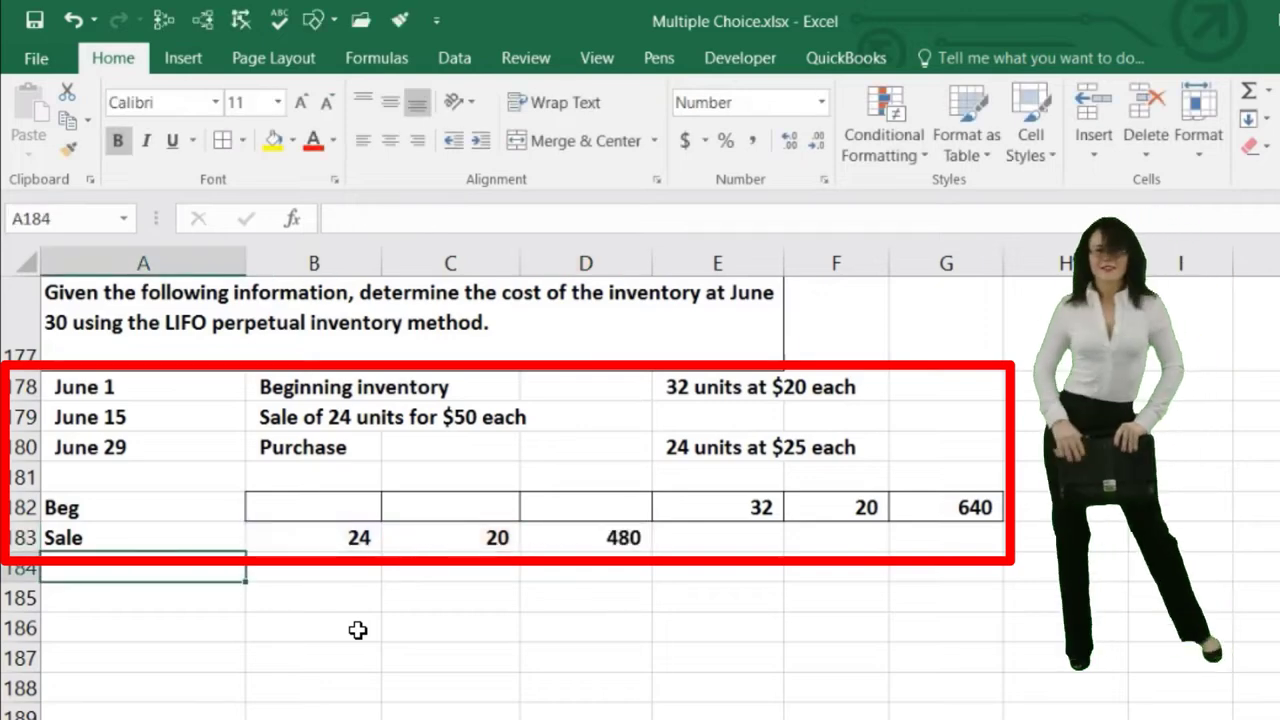
Calculate the units remaining after the sale in E183 with the formula =E182-B183 and enter their unit cost of 20 in F183
{"action": "key", "text": "Right"}
{"action": "key", "text": "Right"}
{"action": "key", "text": "Right"}
{"action": "key", "text": "Right"}
{"action": "key", "text": "Up"}
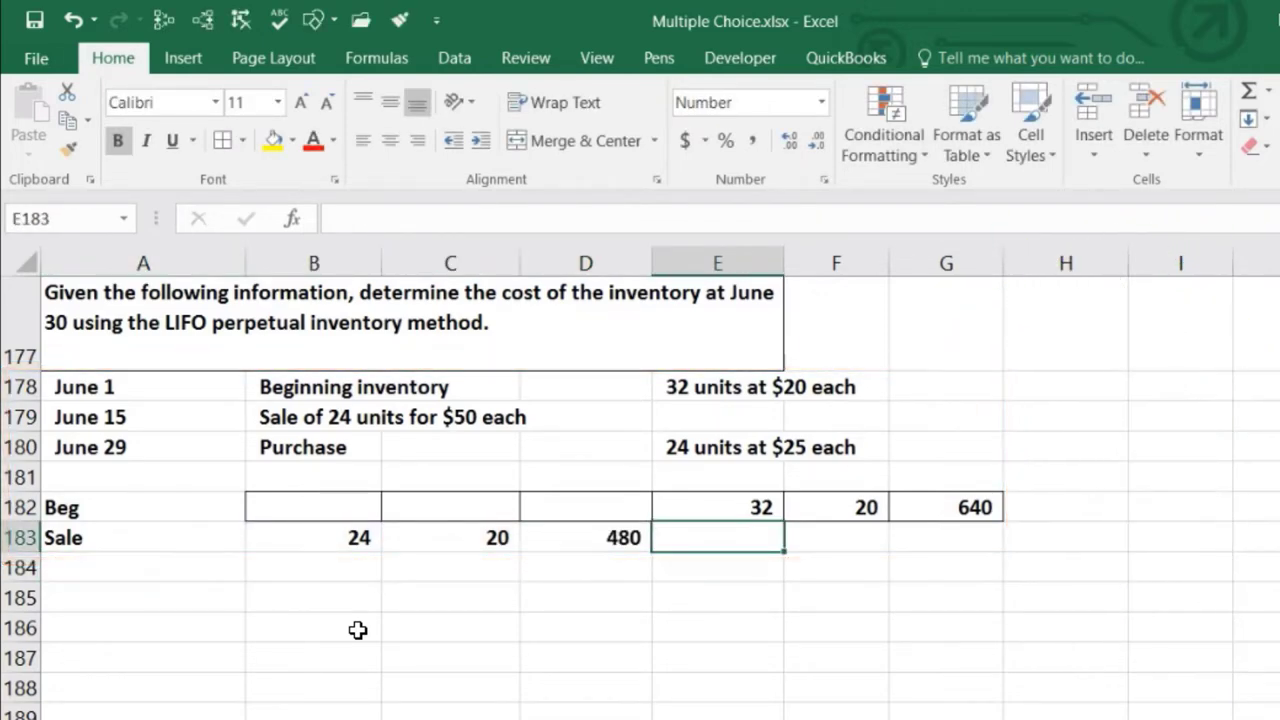
{"action": "type", "text": "="}
{"action": "key", "text": "Up"}
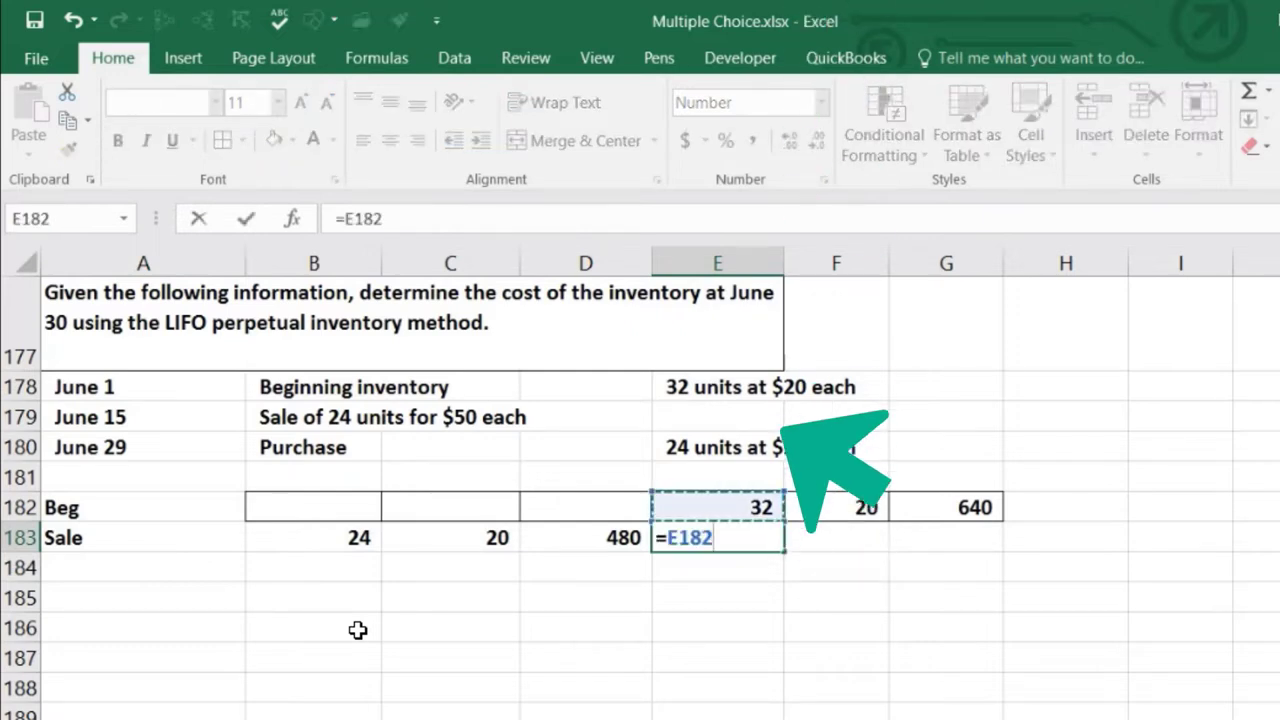
{"action": "type", "text": "-"}
{"action": "left_click", "coordinate": [340, 545]}
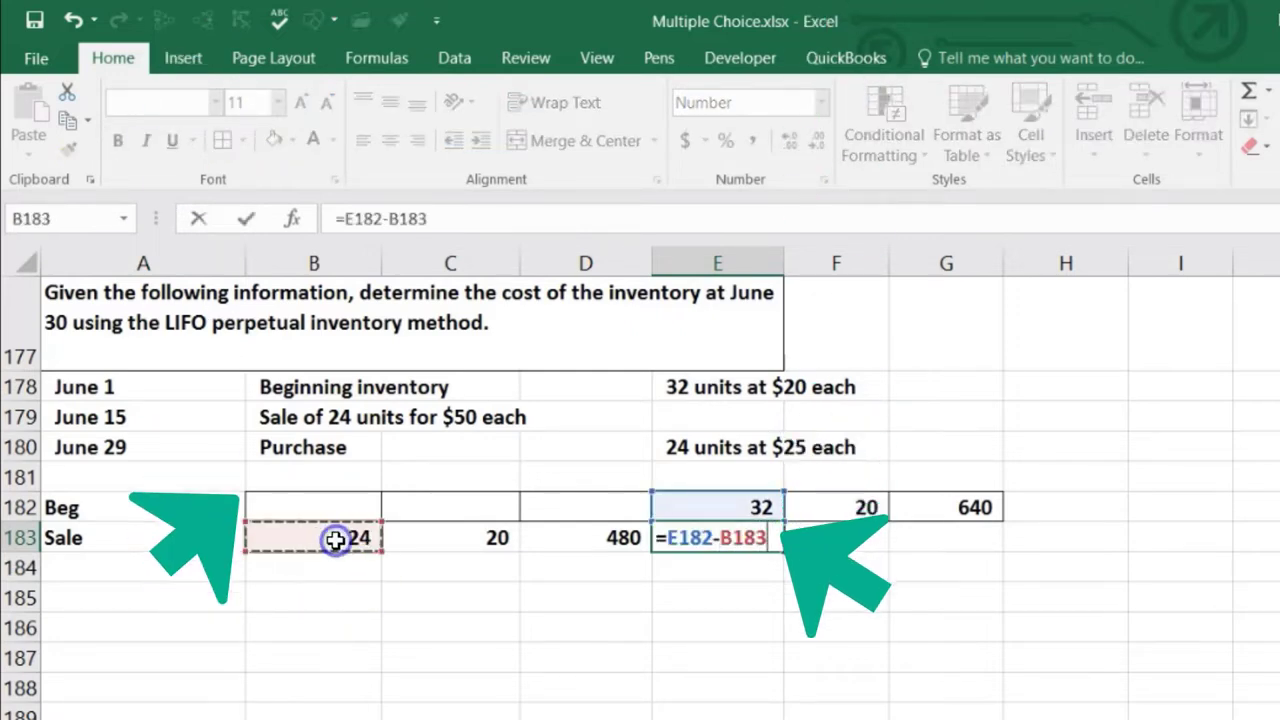
{"action": "key", "text": "Tab"}
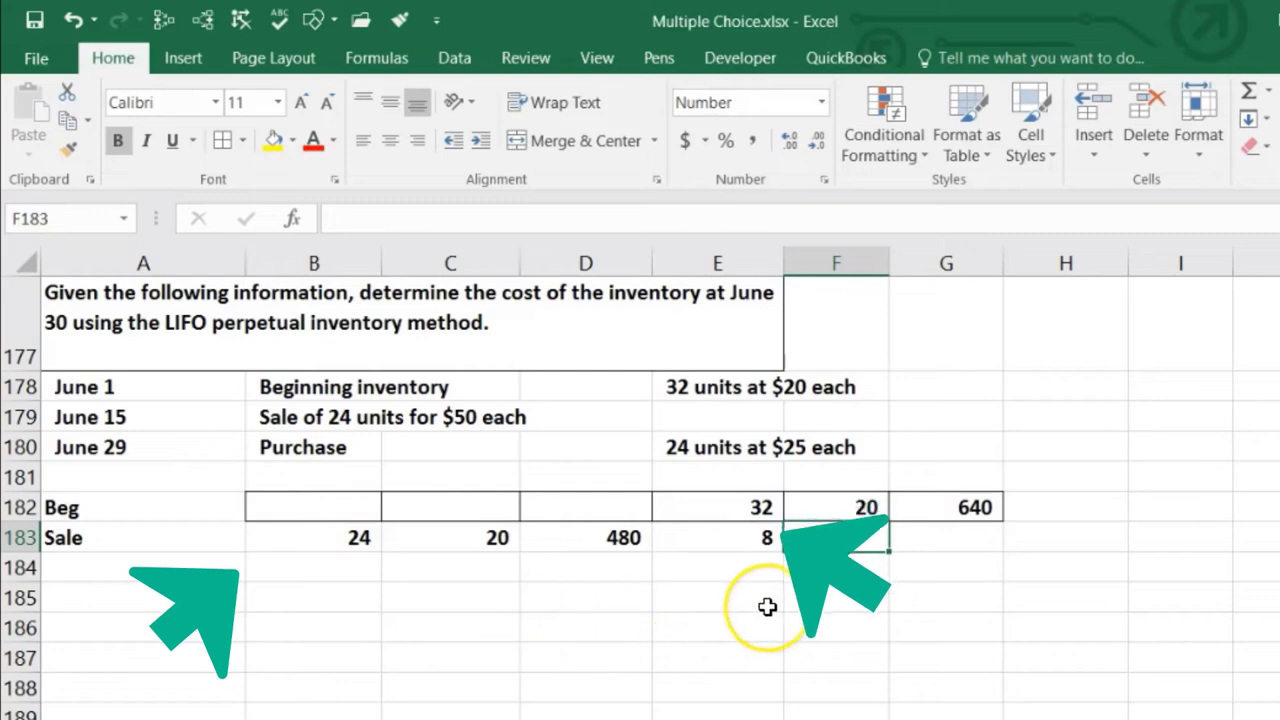
{"action": "type", "text": "20"}
{"action": "key", "text": "Tab"}
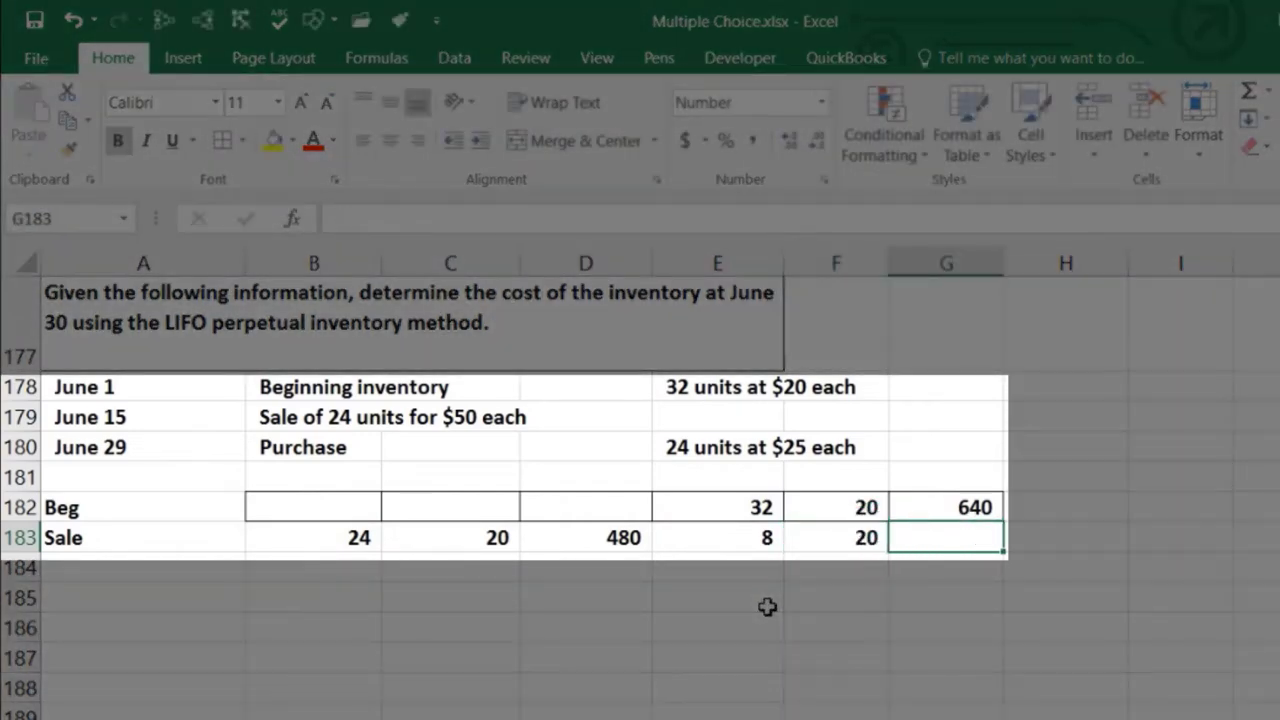
Calculate the total cost of the inventory remaining after the sale in G183 with the formula =E183*F183
{"action": "type", "text": "="}
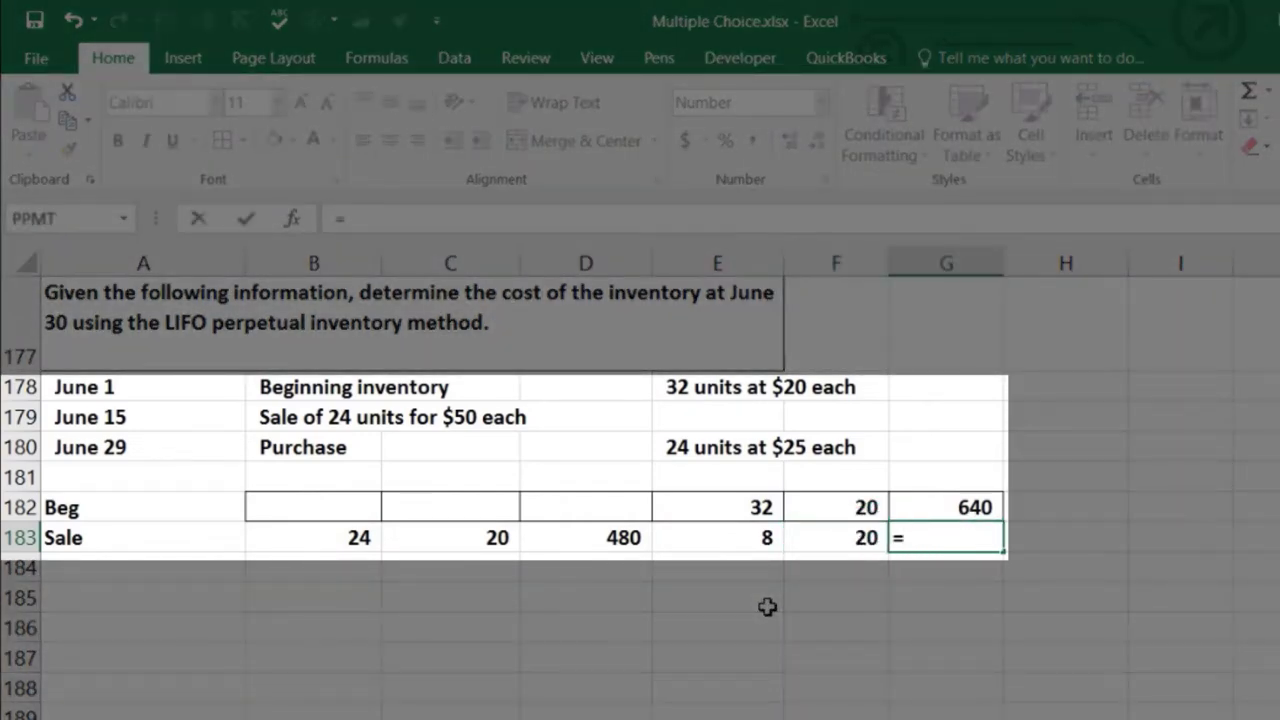
{"action": "left_click", "coordinate": [749, 546]}
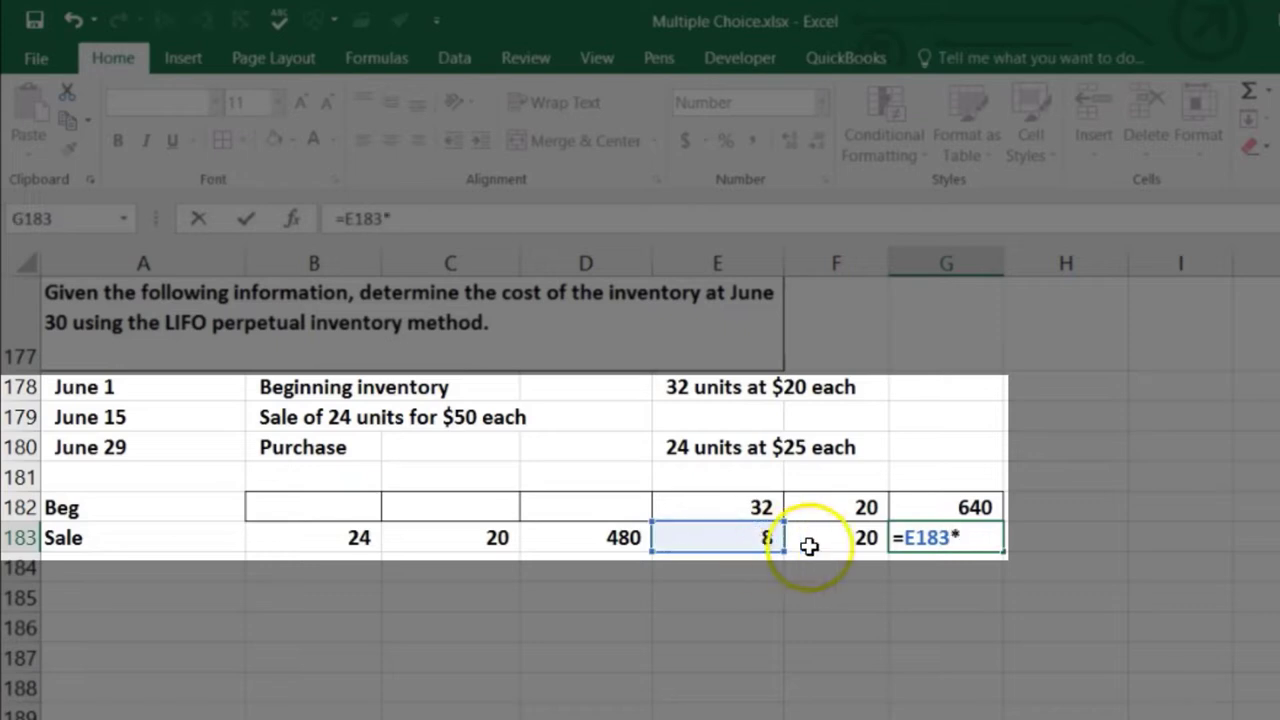
{"action": "key", "text": "Return"}
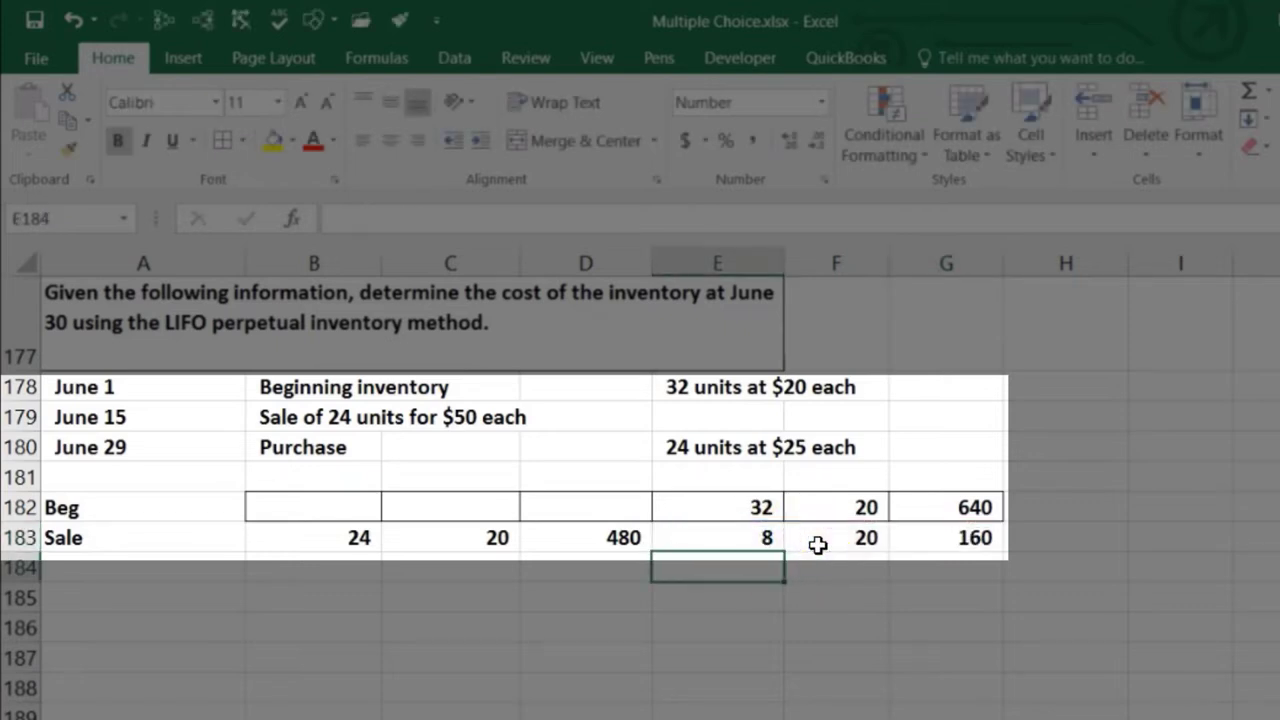
Label the row below the sale "Purchase" in A184
{"action": "key", "text": "Left"}
{"action": "key", "text": "Left"}
{"action": "key", "text": "Left"}
{"action": "key", "text": "Left"}
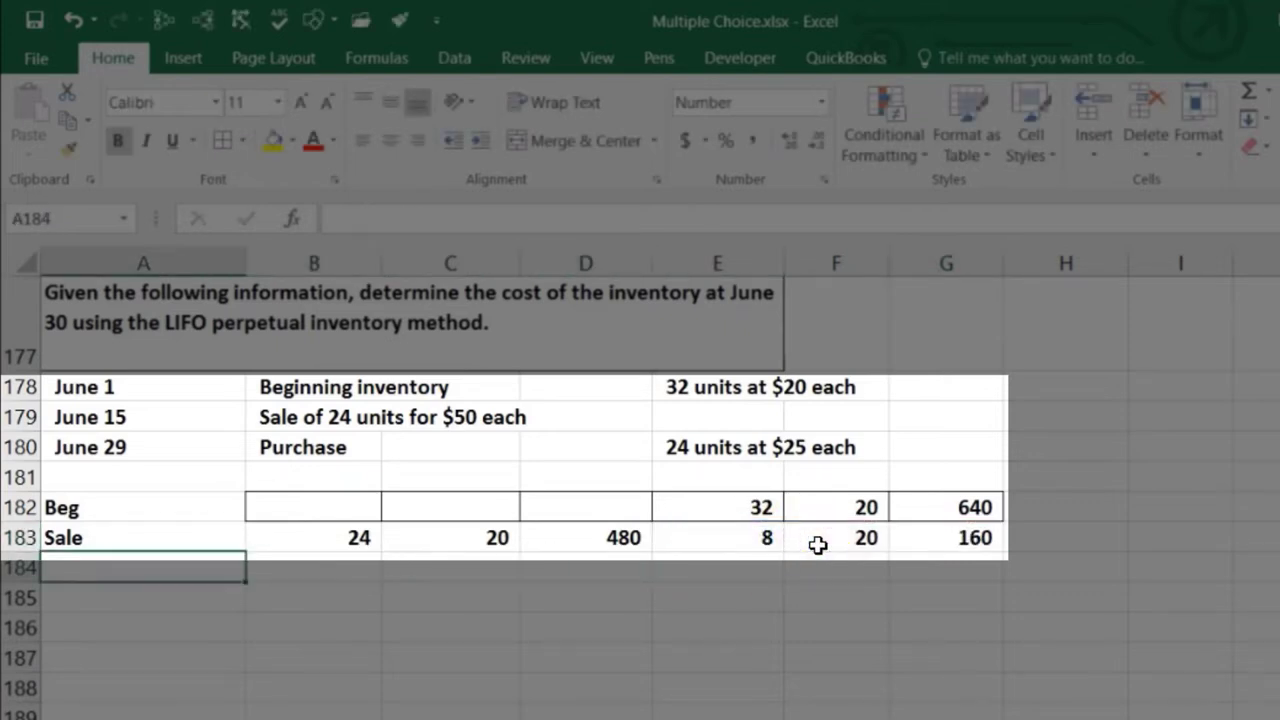
{"action": "type", "text": "Purchase"}
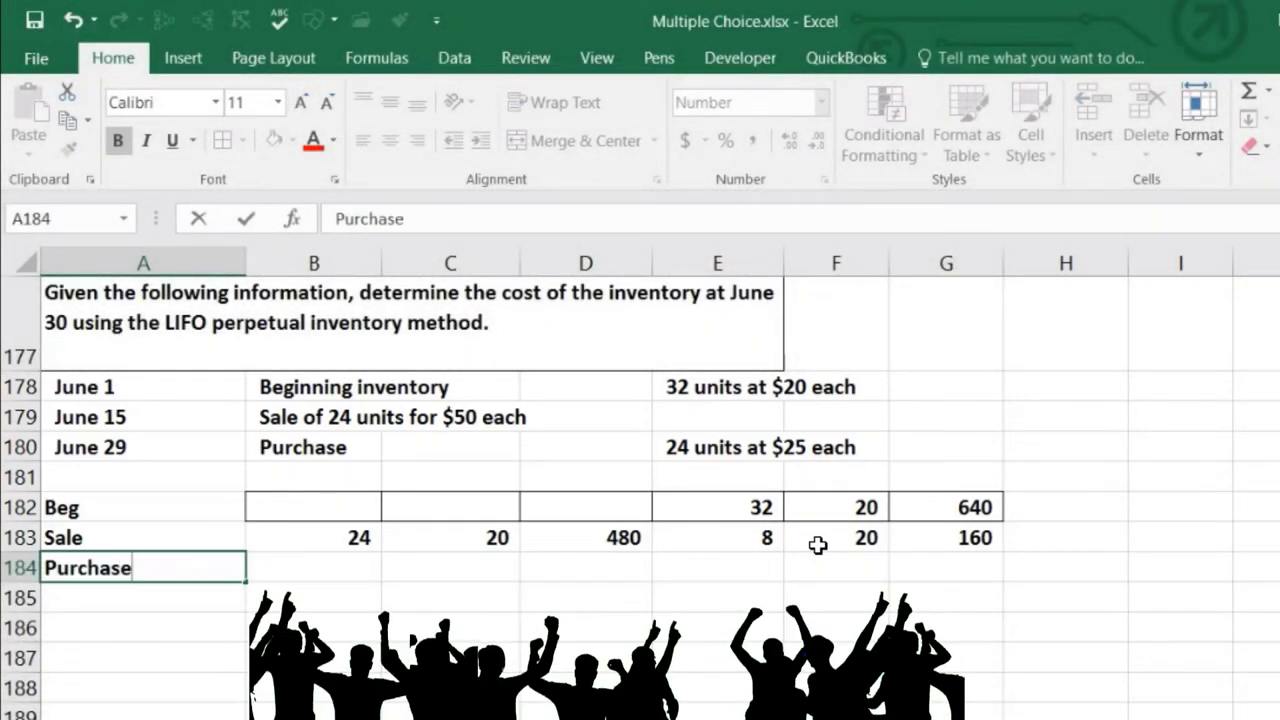
Record the June 29 purchase as 24 units in E184 at a unit cost of 25 in F184
{"action": "key", "text": "Right"}
{"action": "key", "text": "Right"}
{"action": "key", "text": "Right"}
{"action": "key", "text": "Right"}
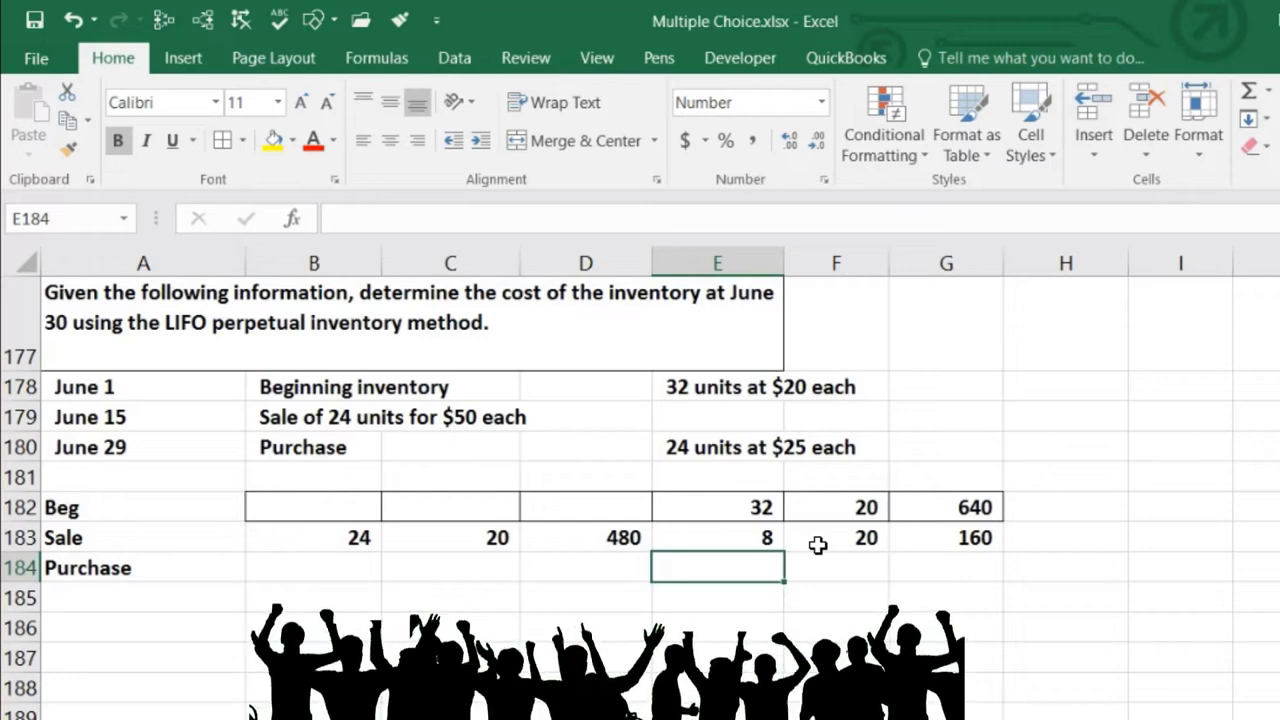
{"action": "left_click_drag", "start_coordinate": [779, 535], "coordinate": [968, 535]}
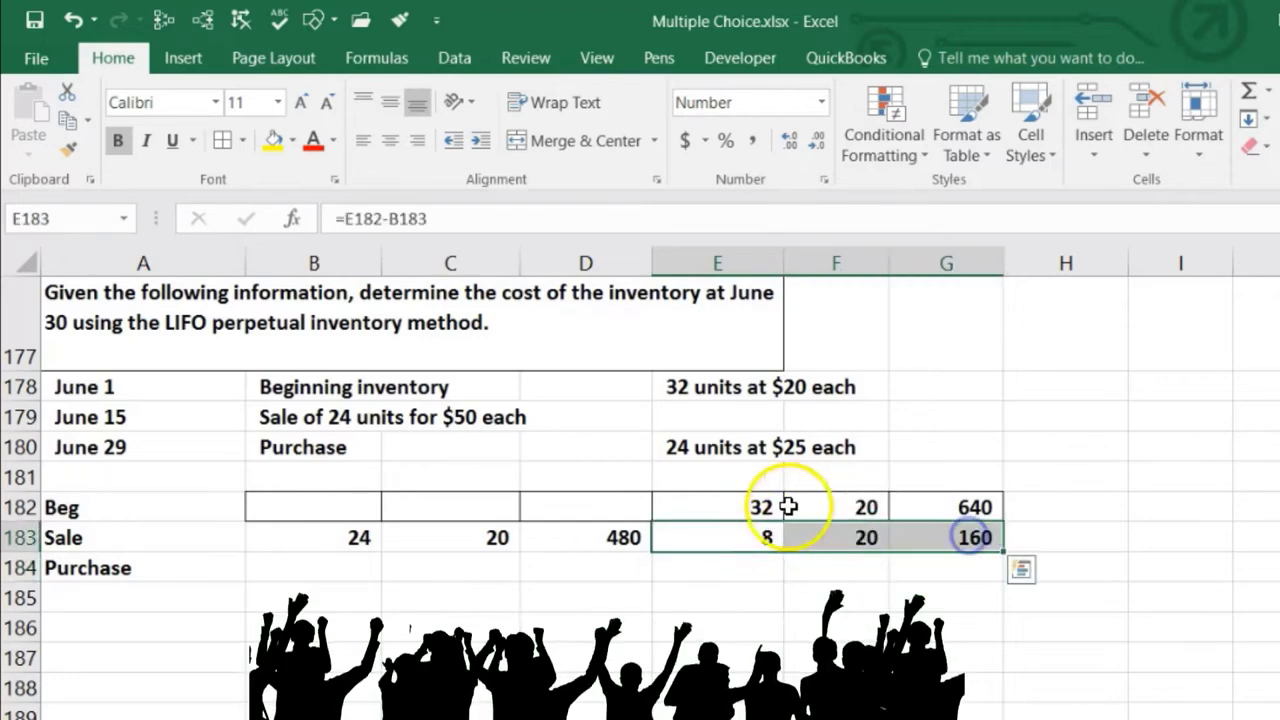
{"action": "left_click_drag", "start_coordinate": [788, 507], "coordinate": [975, 508]}
{"action": "left_click_drag", "start_coordinate": [755, 540], "coordinate": [977, 543]}
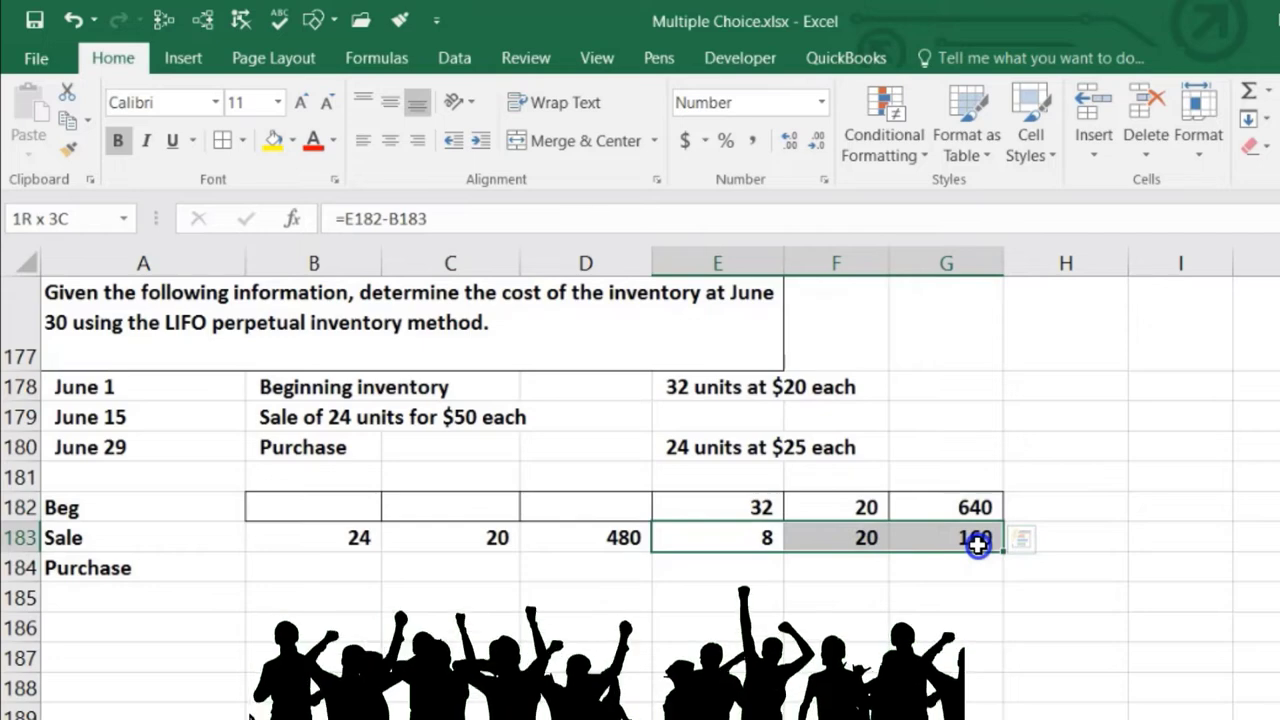
{"action": "left_click", "coordinate": [736, 572]}
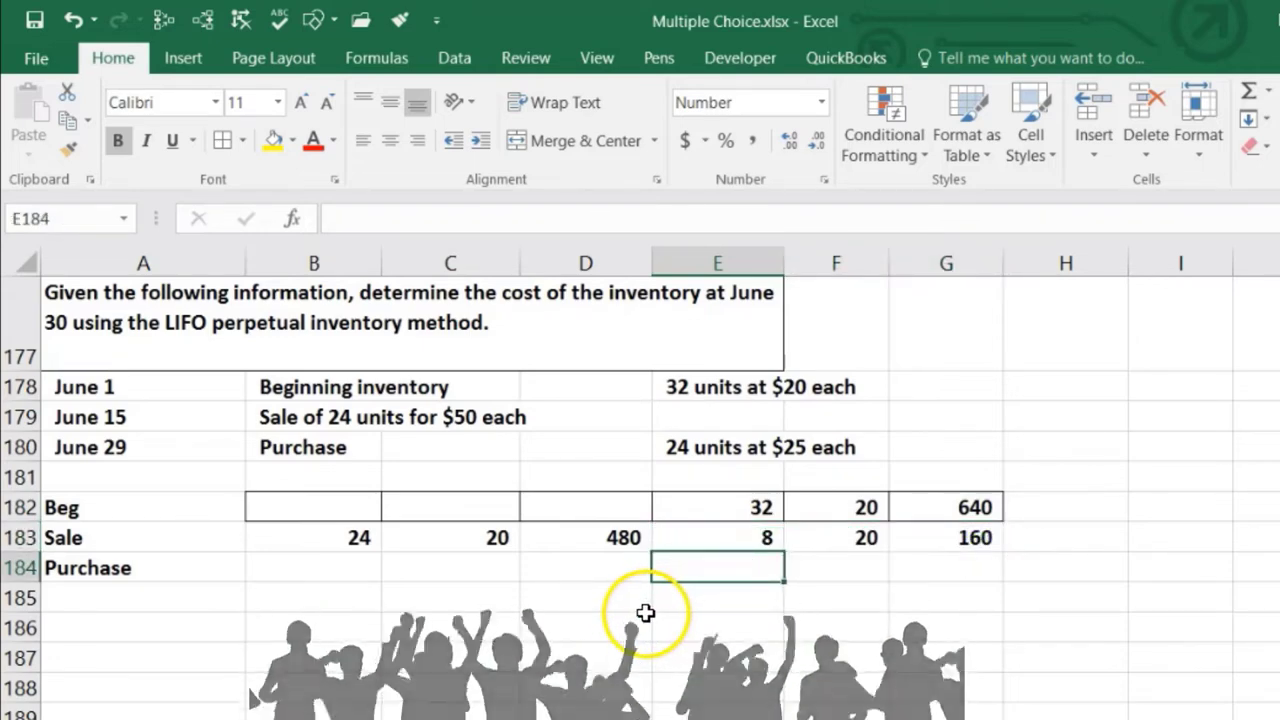
{"action": "type", "text": "24"}
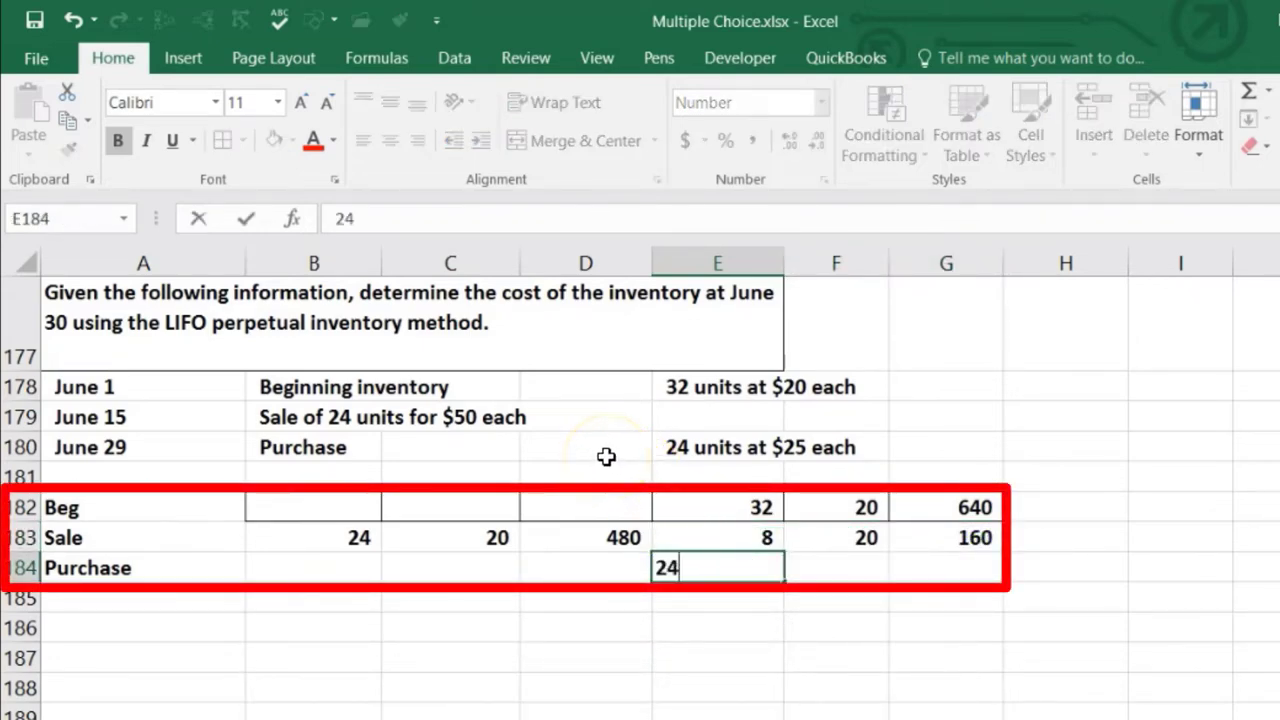
{"action": "key", "text": "Tab"}
{"action": "type", "text": "25"}
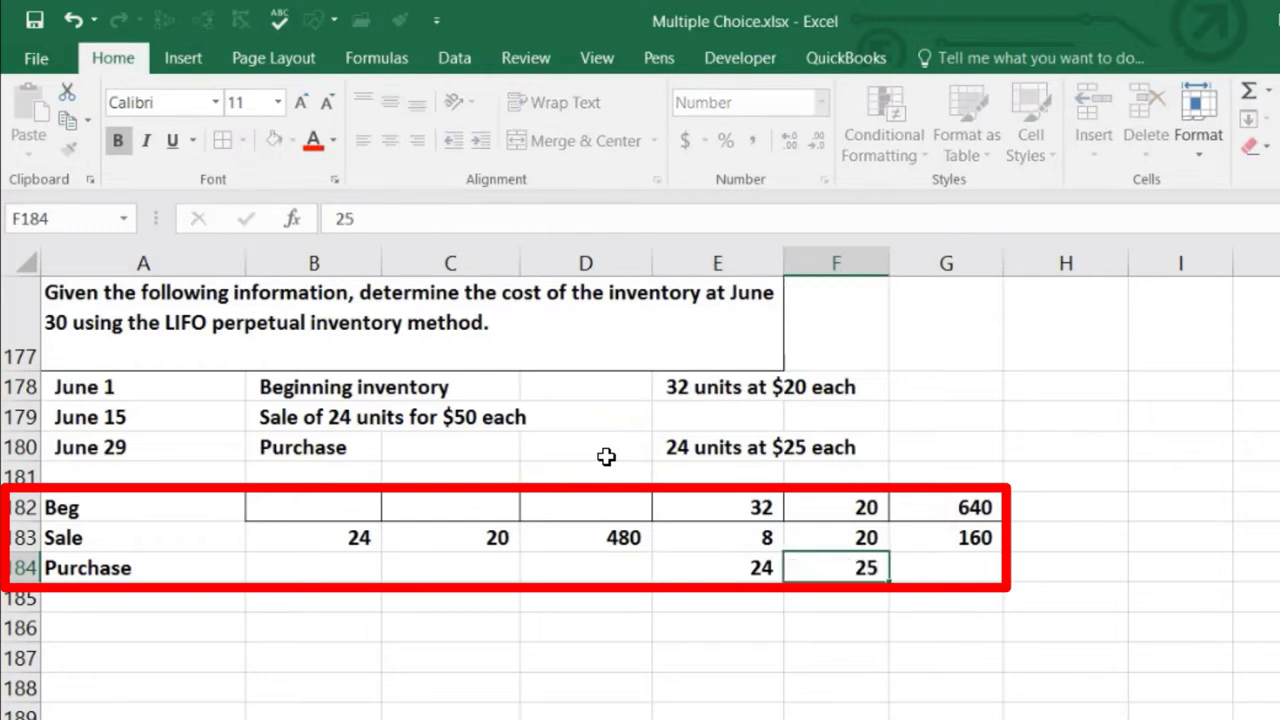
{"action": "key", "text": "Tab"}
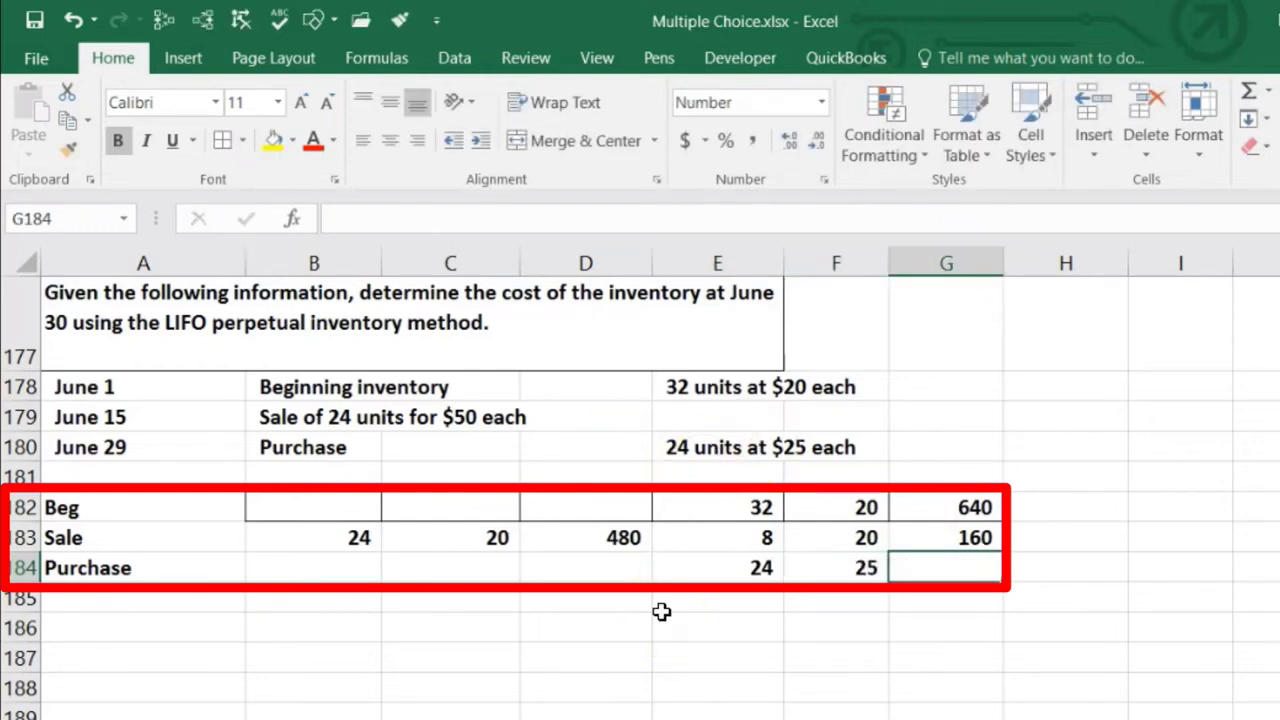
Calculate the purchase layer's total cost in G184 with the formula =E184*F184
{"action": "type", "text": "="}
{"action": "key", "text": "Left"}
{"action": "key", "text": "Left"}
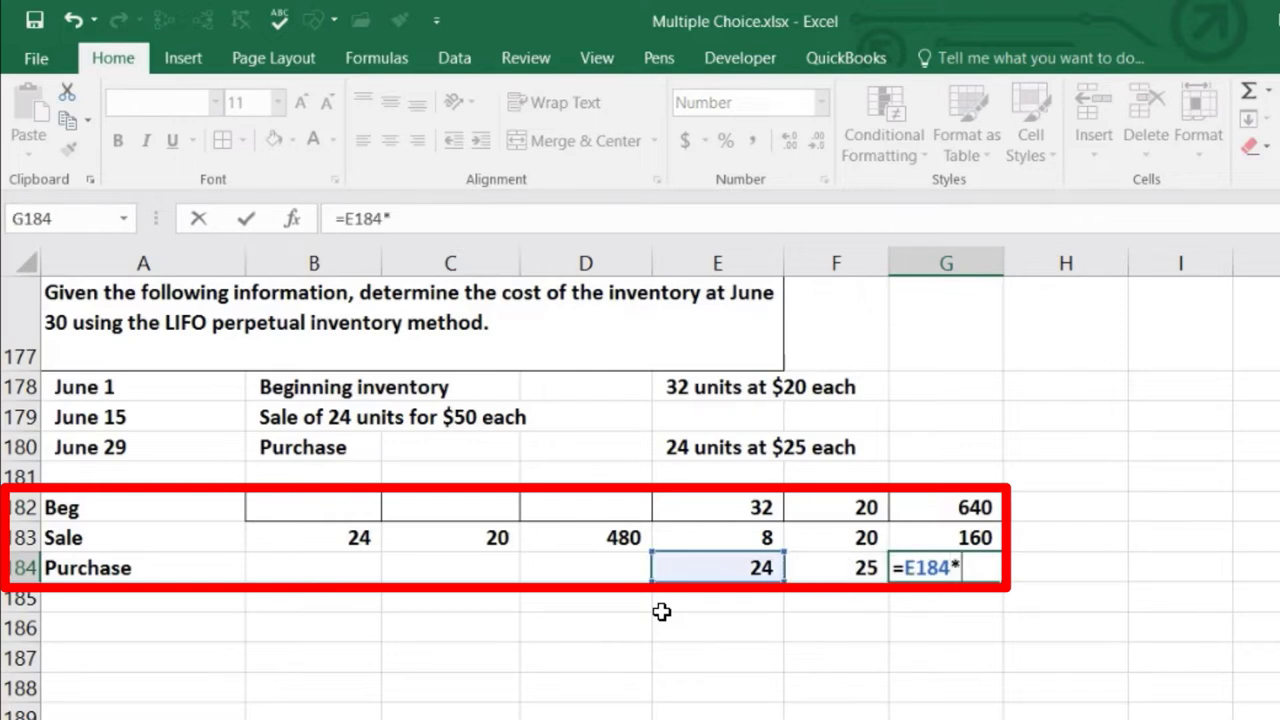
{"action": "type", "text": "*"}
{"action": "key", "text": "Left"}
{"action": "key", "text": "Return"}
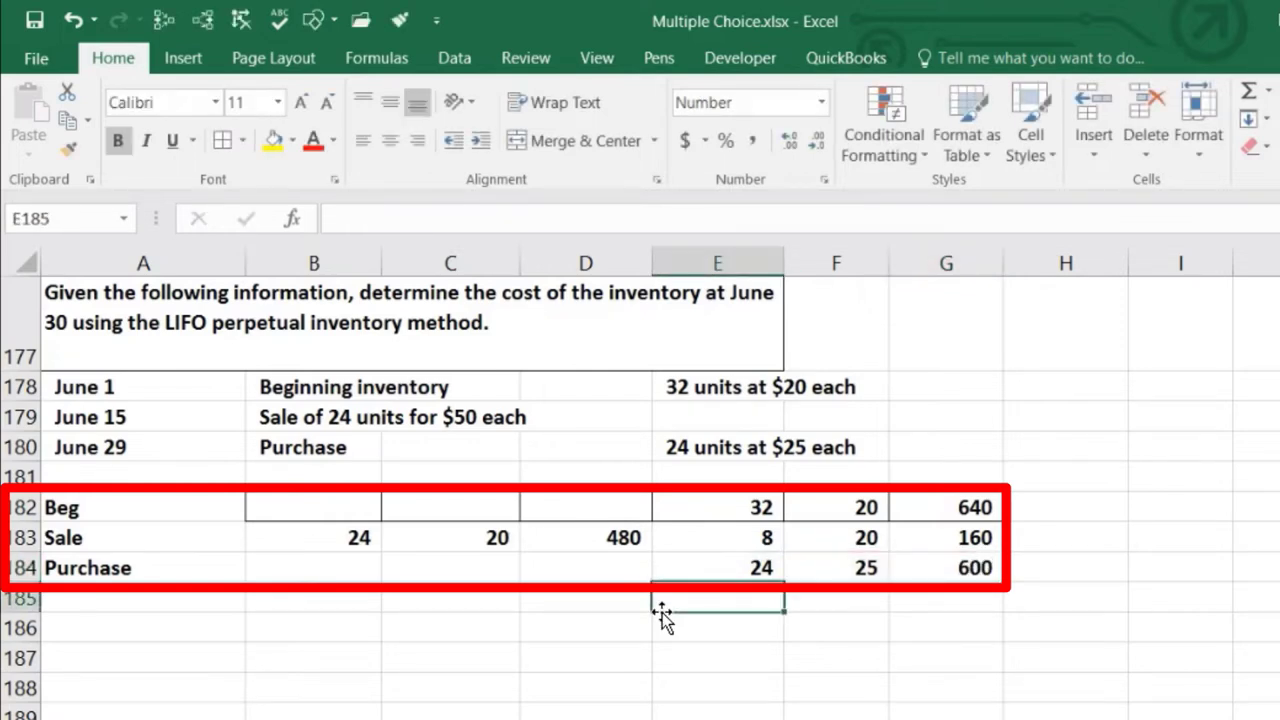
Total the two remaining inventory layers in G185 with the formula =SUM(G183:G184) and select the result
{"action": "key", "text": "Right"}
{"action": "key", "text": "Right"}
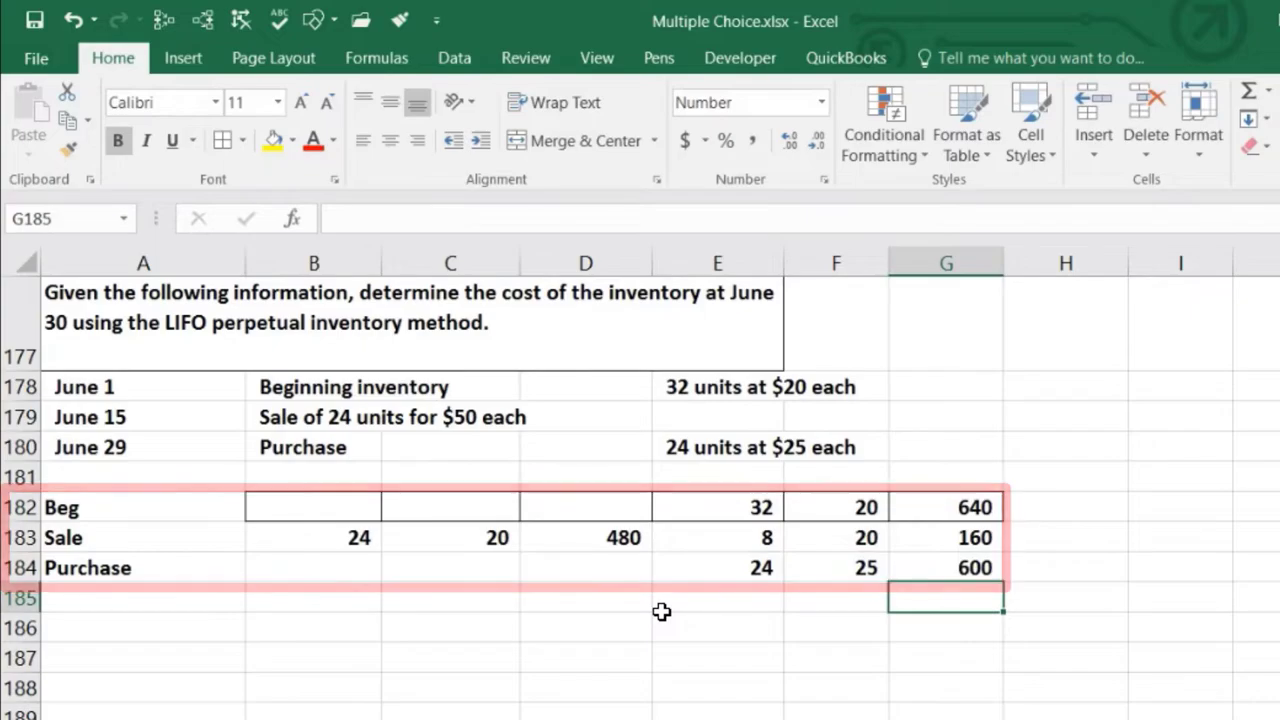
{"action": "type", "text": "=sum("}
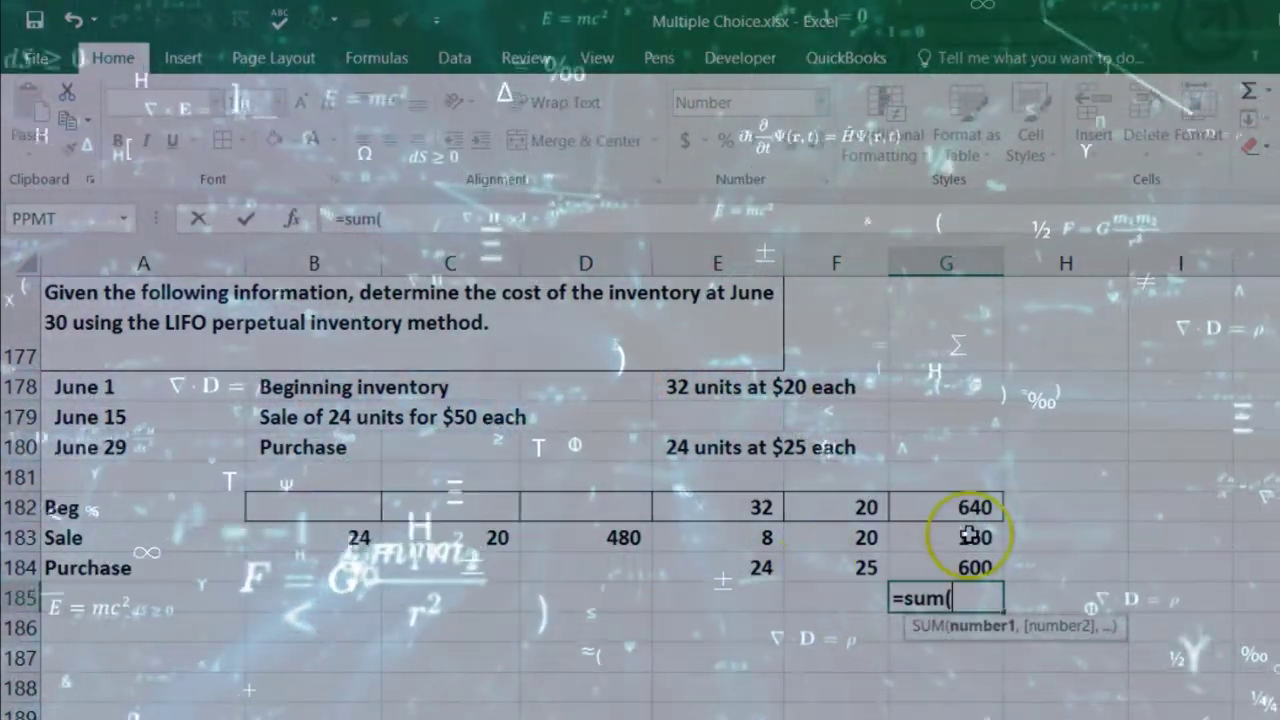
{"action": "left_click", "coordinate": [971, 537]}
{"action": "left_click_drag", "start_coordinate": [971, 537], "coordinate": [971, 565]}
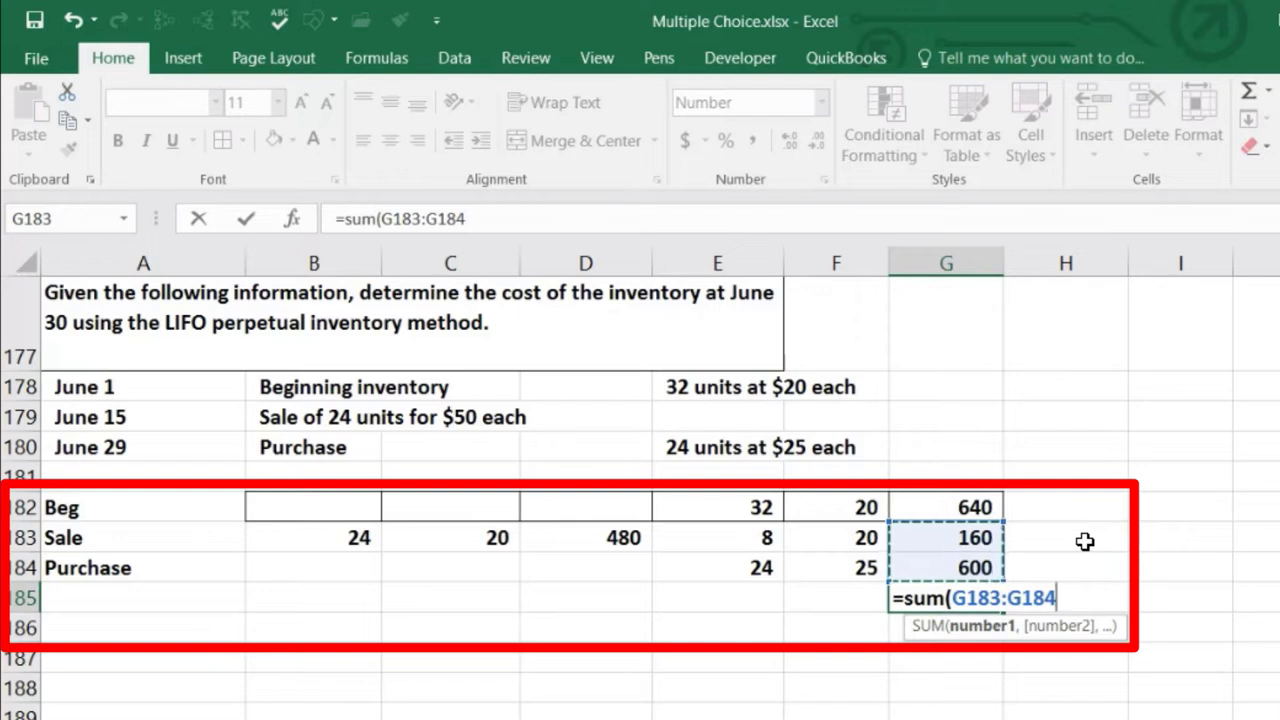
{"action": "key", "text": "Return"}
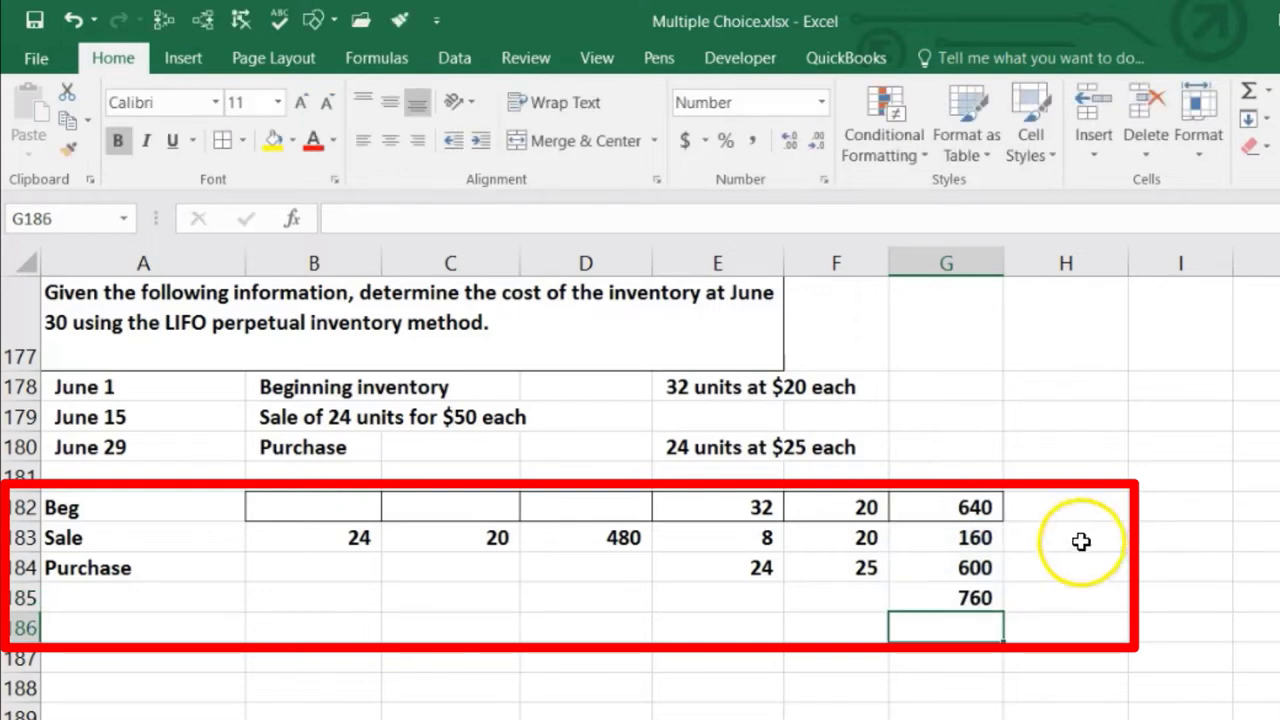
{"action": "left_click", "coordinate": [966, 592]}
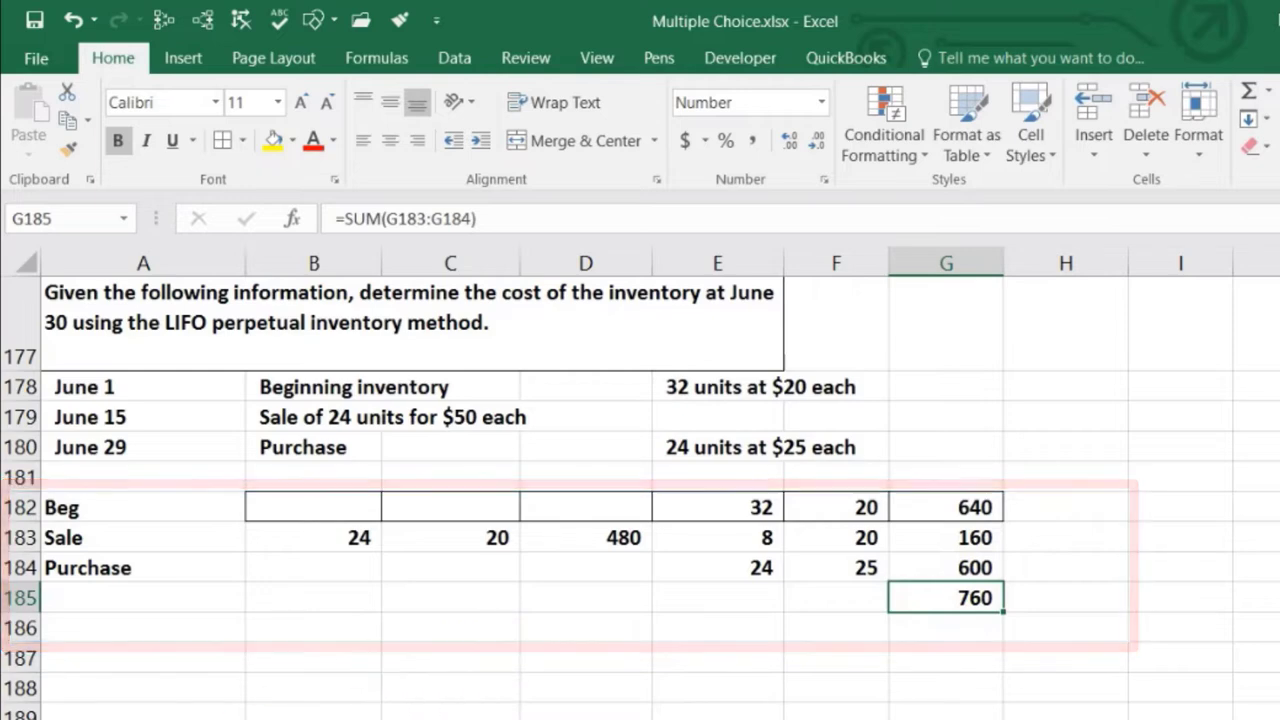
Label A221 "Sales" below the gross profit method question and enter 102,000 in C221
{"action": "left_click", "coordinate": [146, 562]}
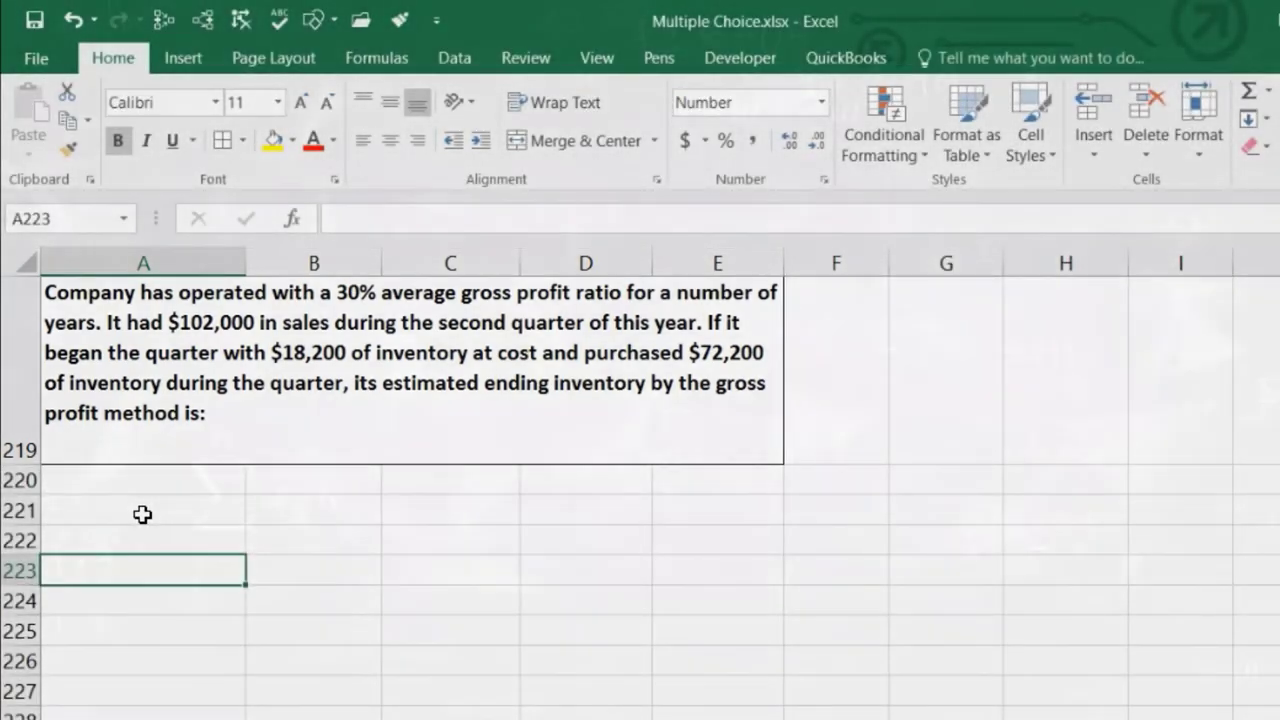
{"action": "left_click", "coordinate": [142, 514]}
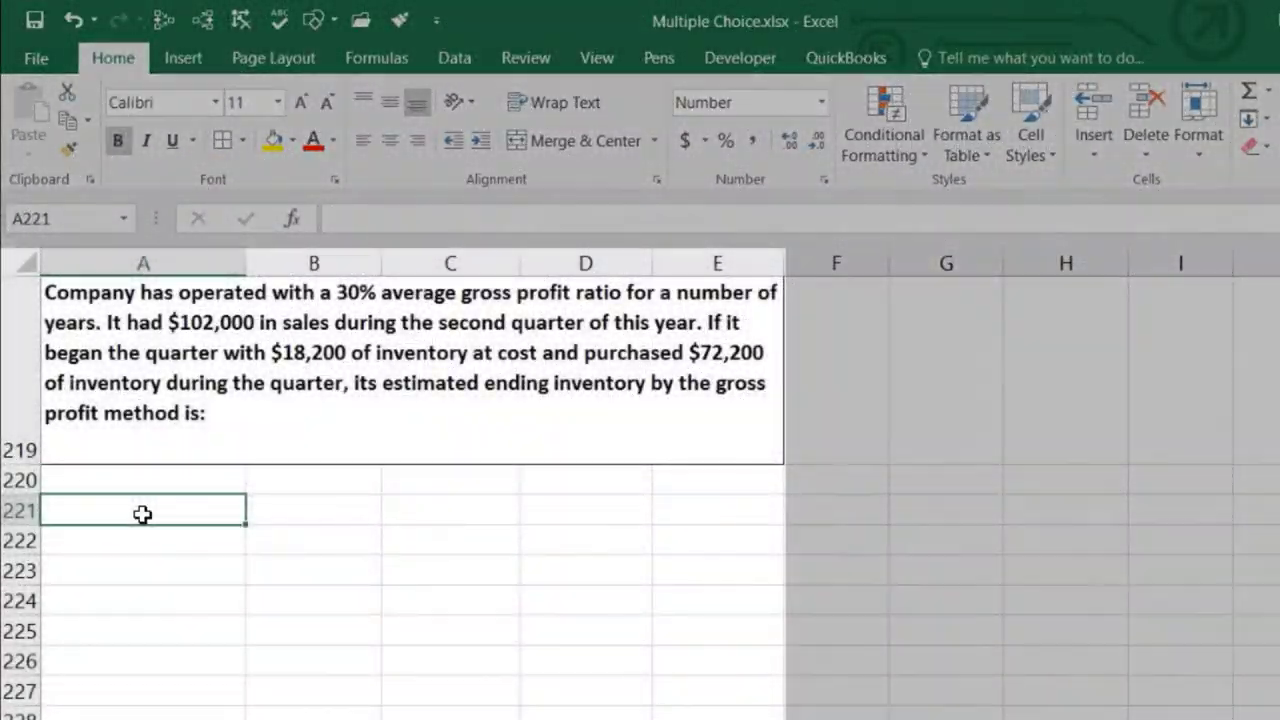
{"action": "type", "text": "Sa"}
{"action": "key", "text": "Tab"}
{"action": "key", "text": "Tab"}
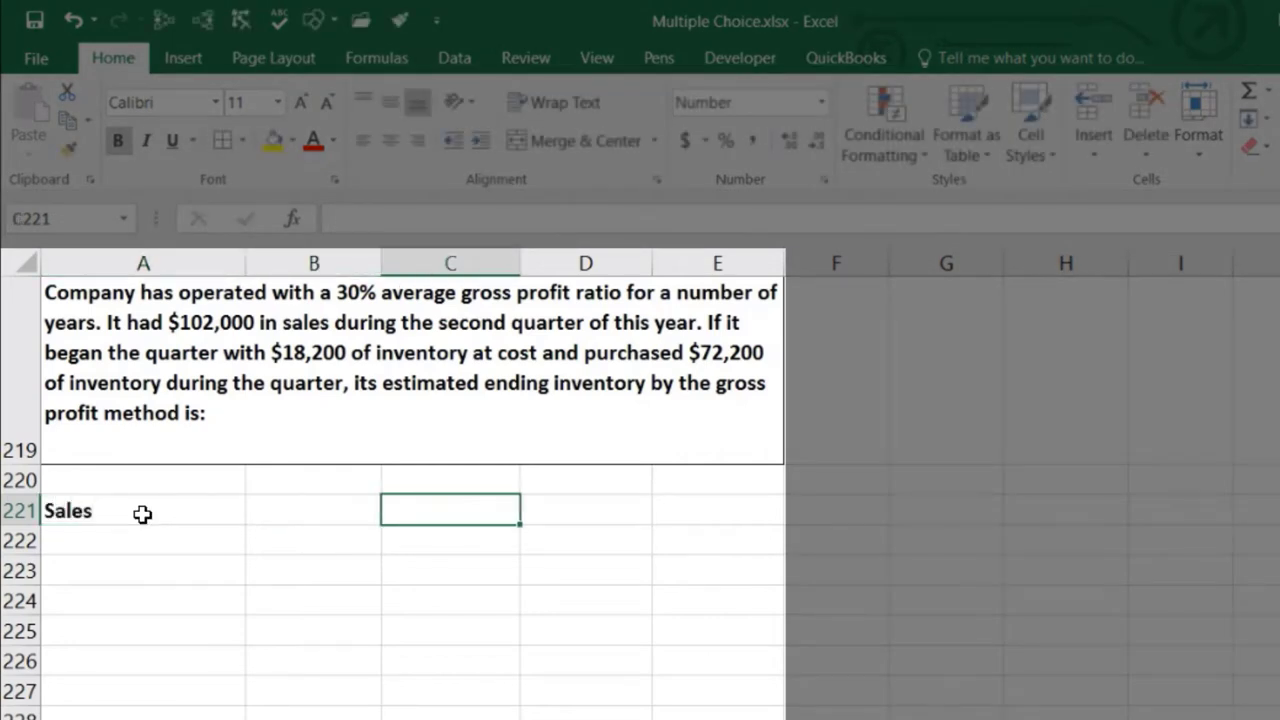
{"action": "type", "text": "102,0"}
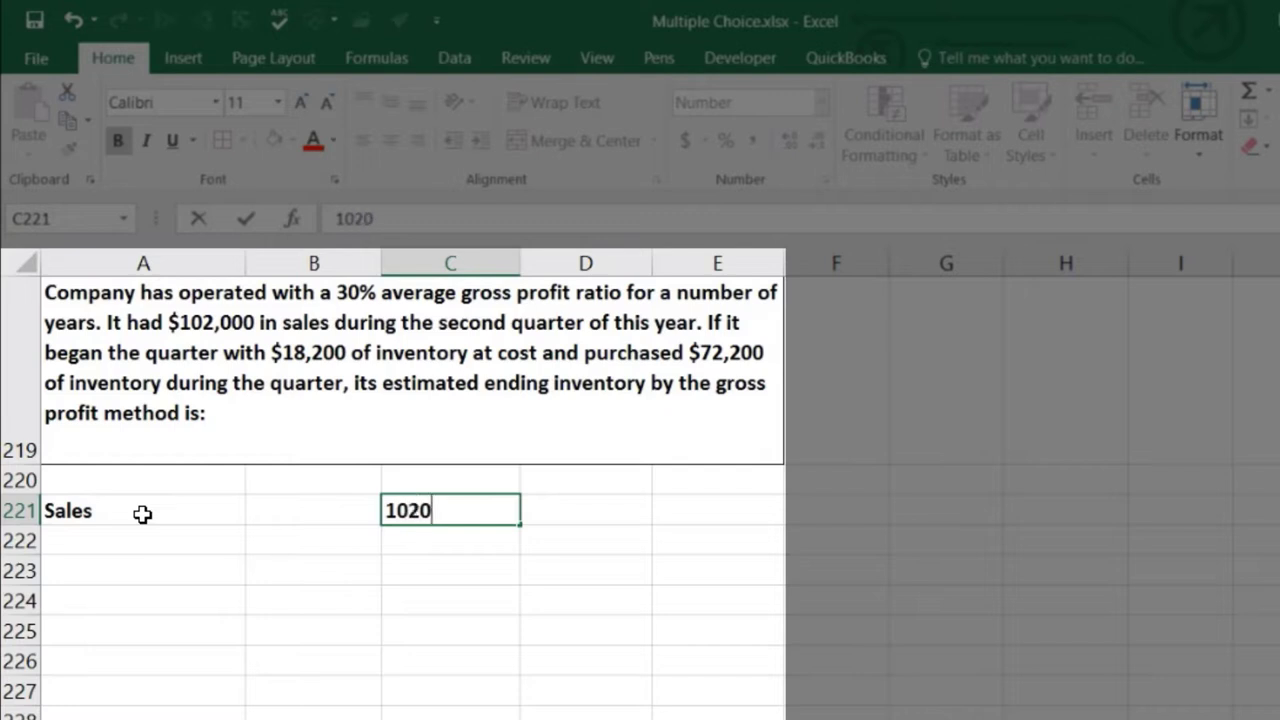
{"action": "type", "text": "00"}
{"action": "key", "text": "Return"}
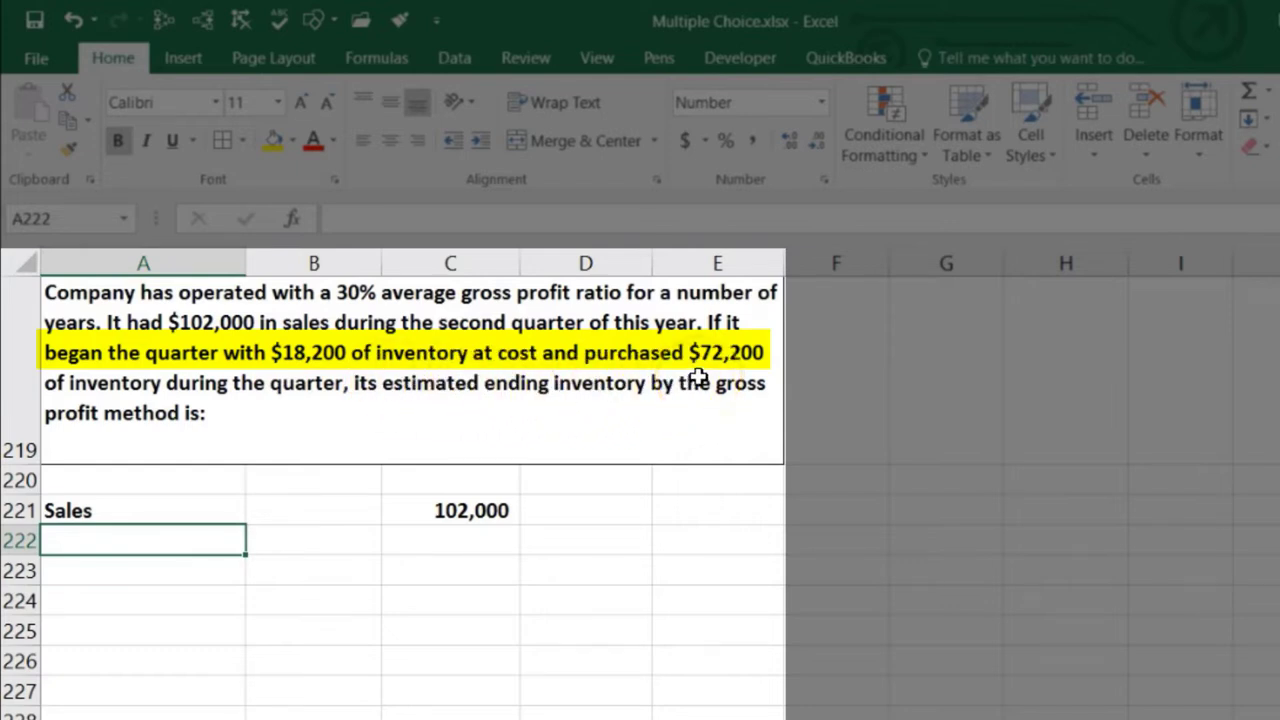
Add the heading "COGS:" in A222 and record "Beg inv" in A223 with 18,200 in B223
{"action": "type", "text": "COGS:"}
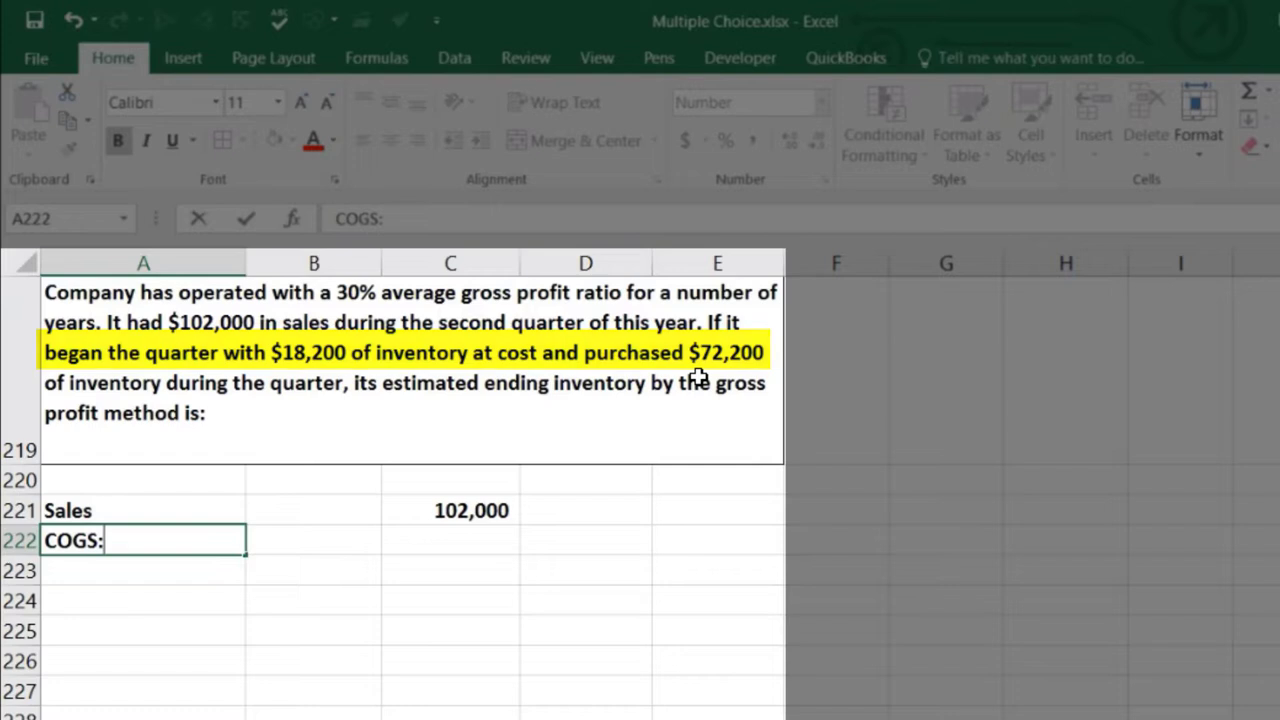
{"action": "key", "text": "Return"}
{"action": "type", "text": "Beg inv"}
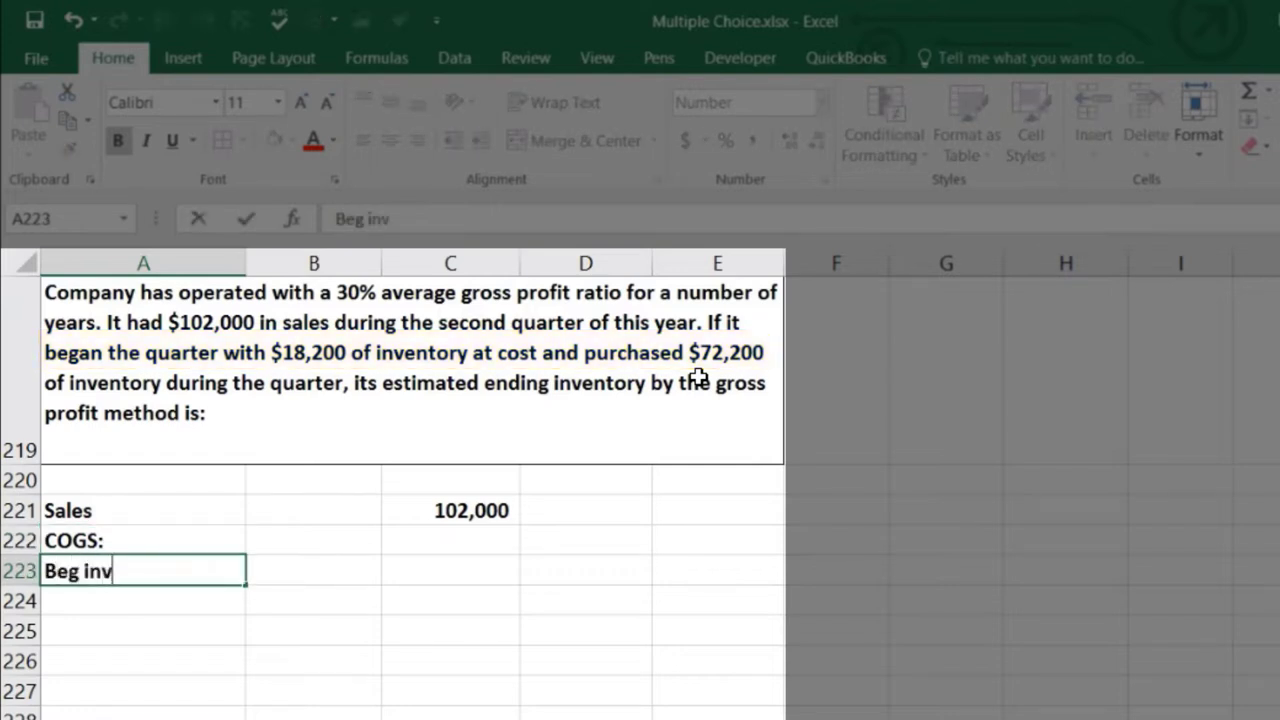
{"action": "key", "text": "Tab"}
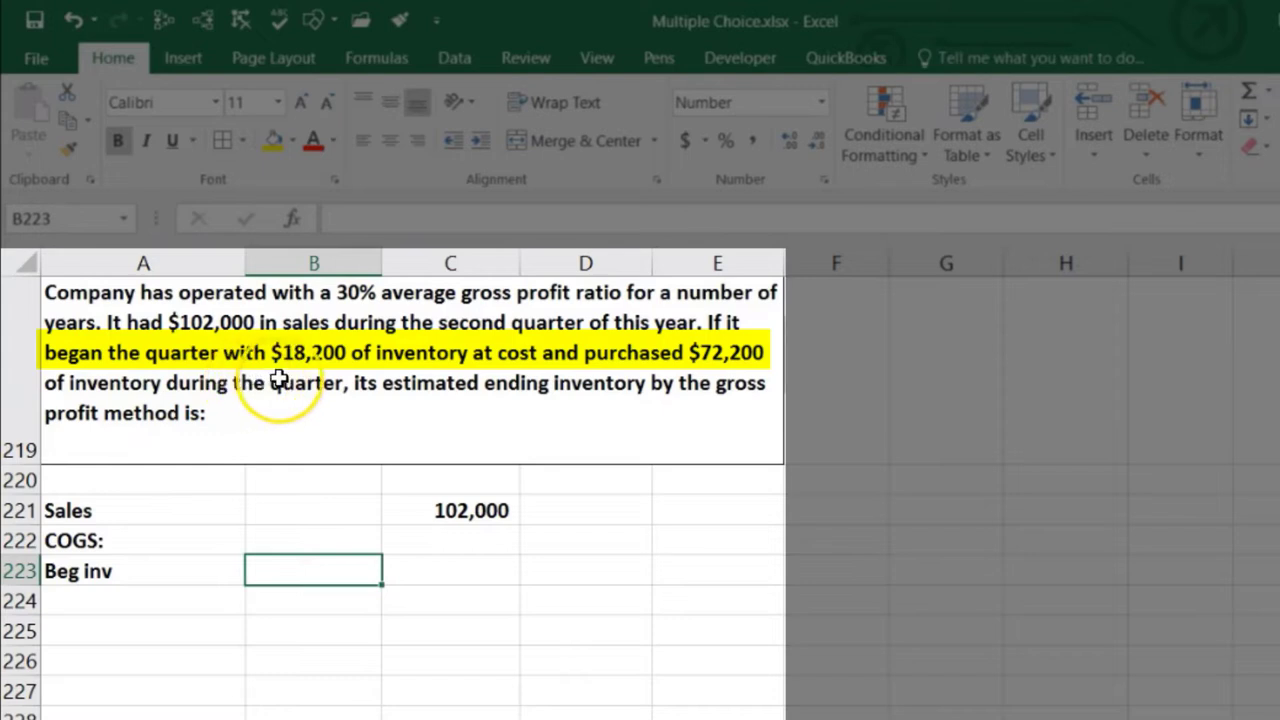
{"action": "type", "text": "182"}
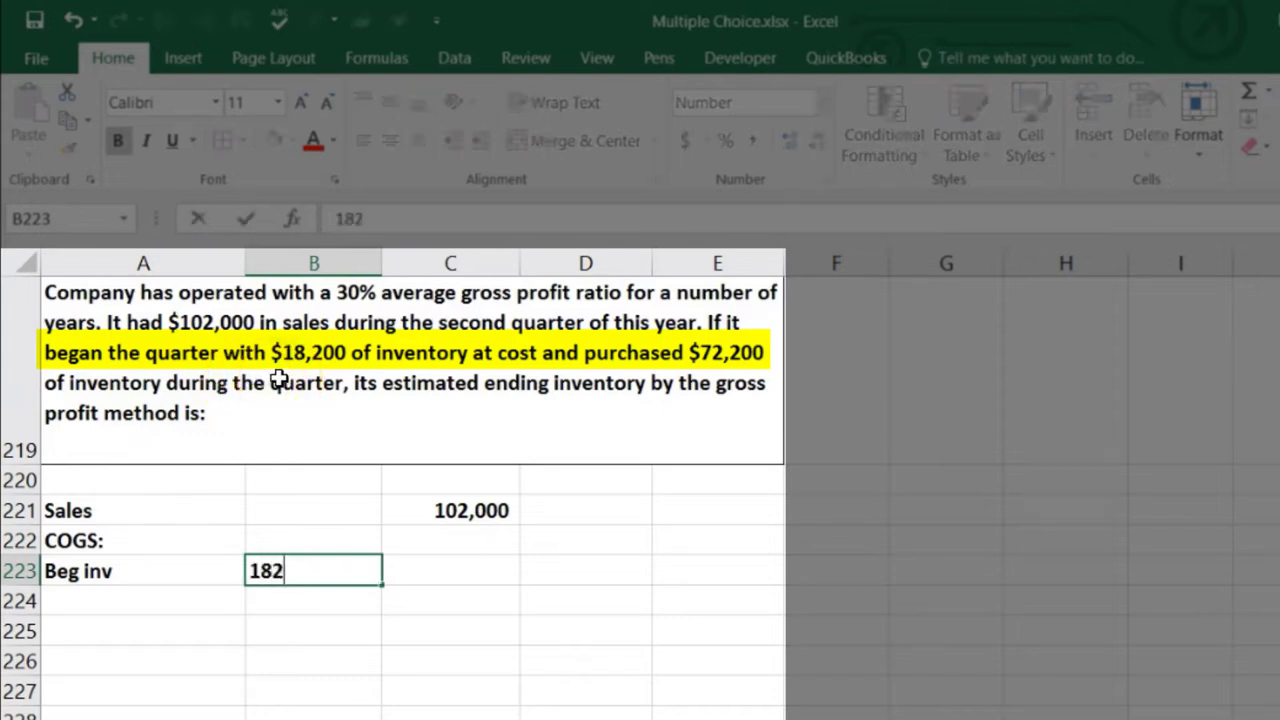
{"action": "type", "text": "8,200"}
{"action": "key", "text": "Return"}
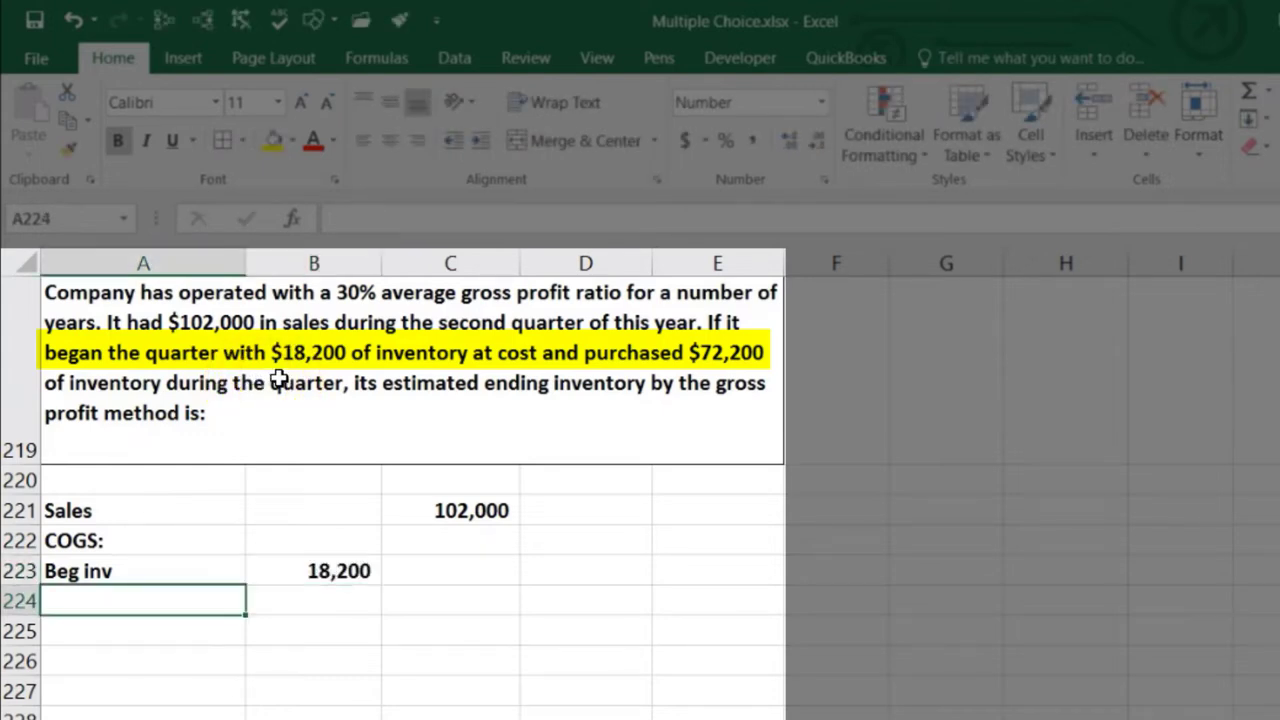
Record the quarter's purchases as "Purch" in A224 with 72,200 in B224
{"action": "type", "text": "PUrch"}
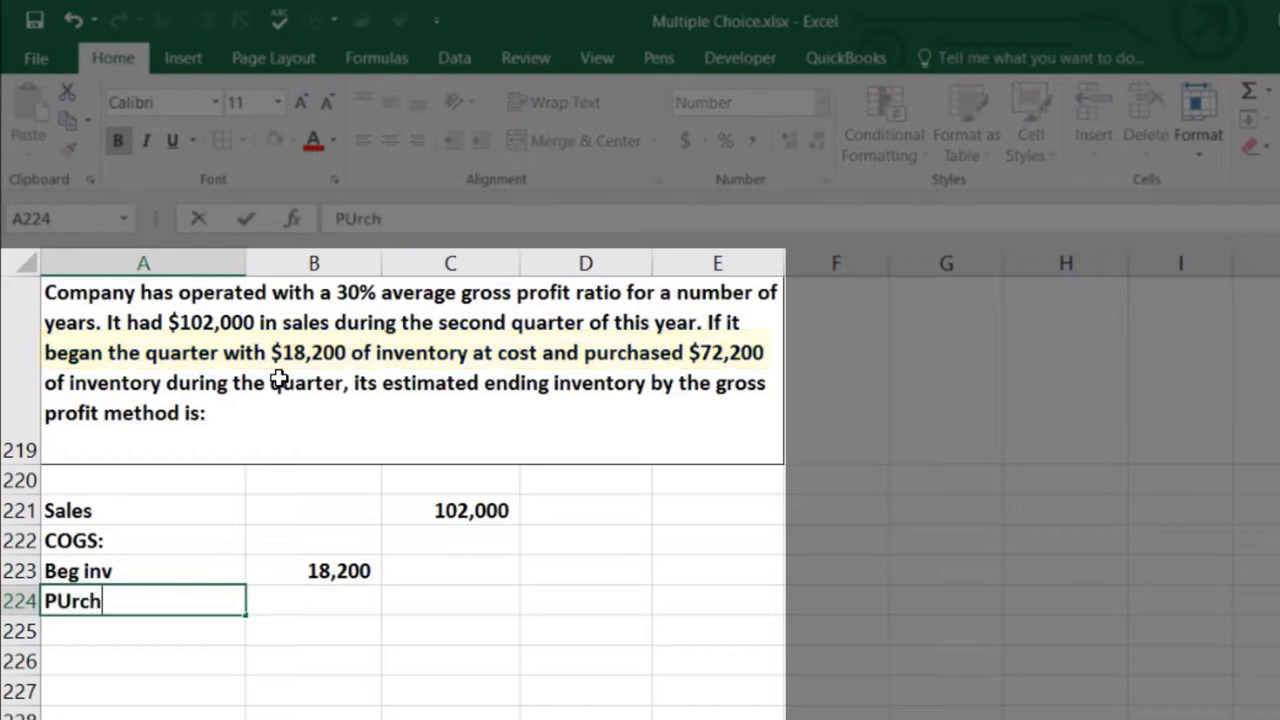
{"action": "key", "text": "Tab"}
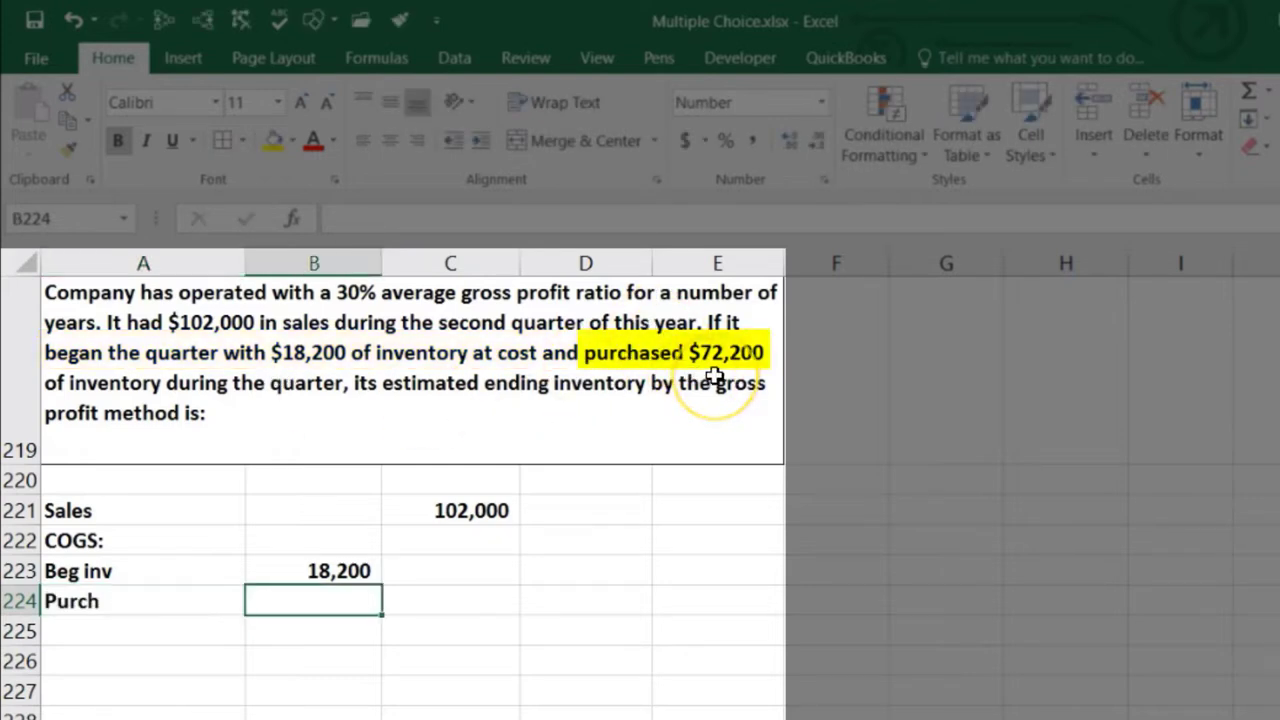
{"action": "type", "text": "7"}
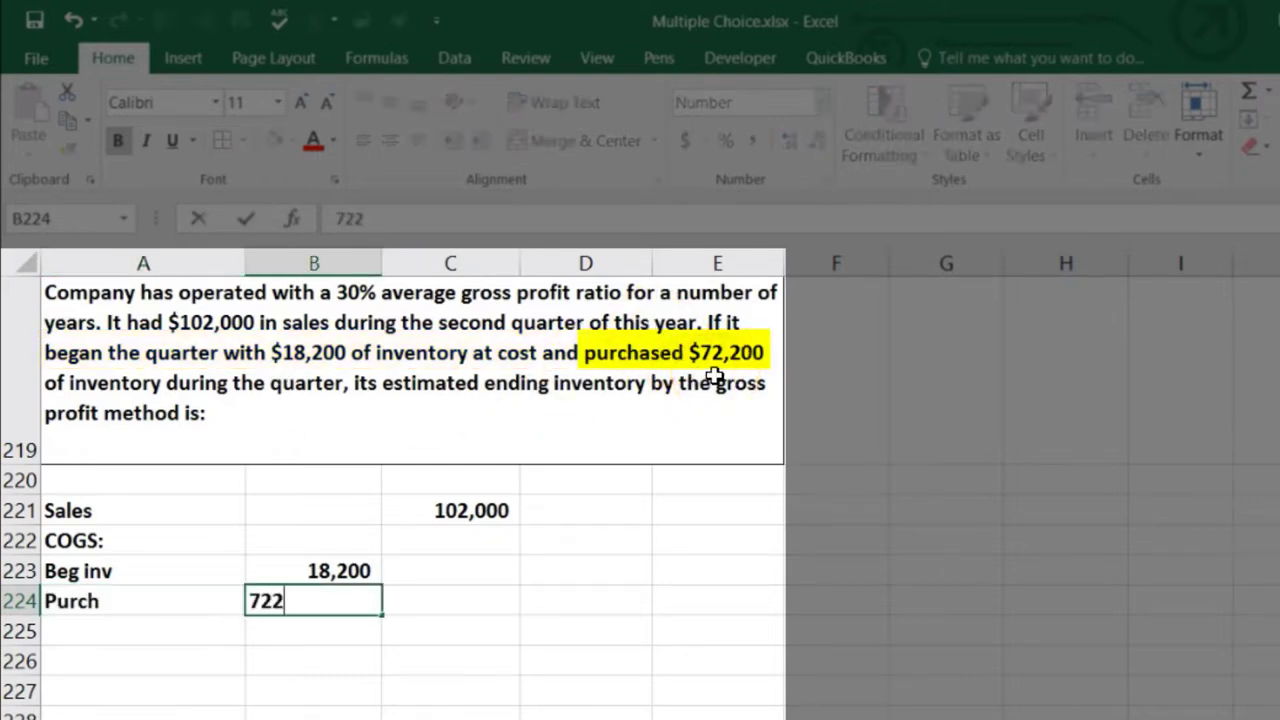
{"action": "type", "text": "2,200"}
{"action": "key", "text": "Return"}
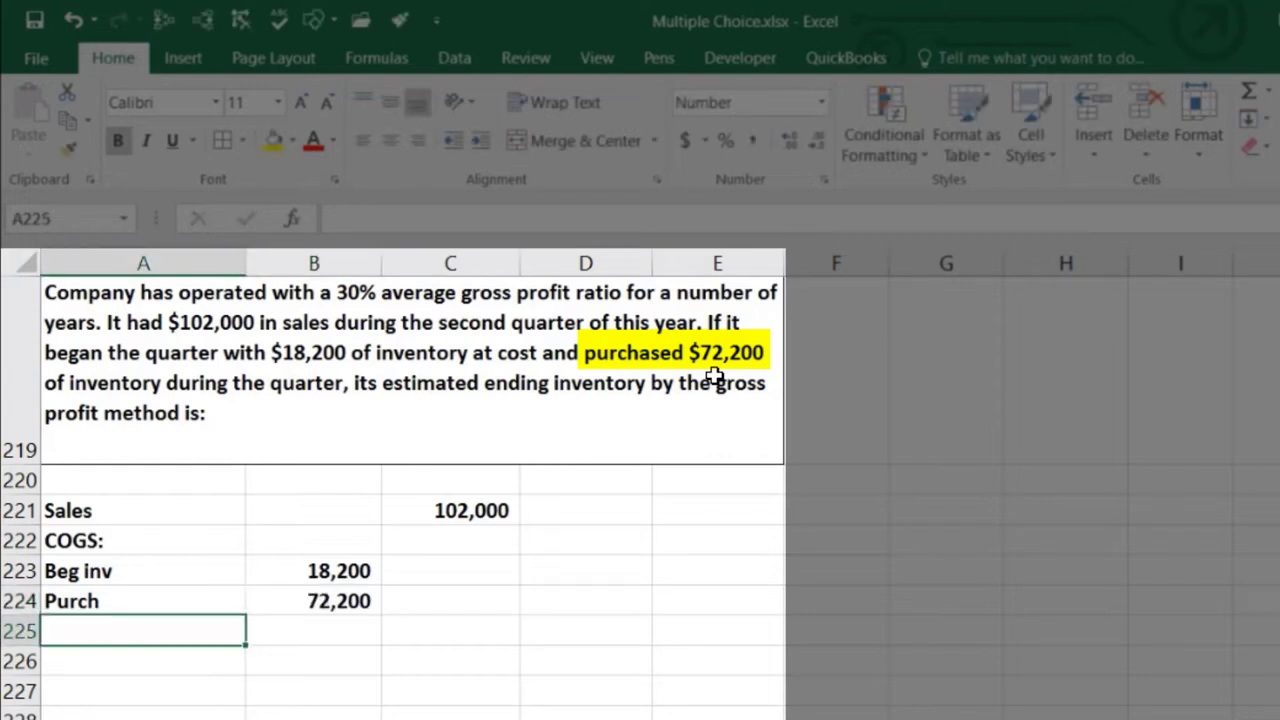
Label A225 "End inv" and fill its unknown amount cell B225 with yellow
{"action": "type", "text": "End inv"}
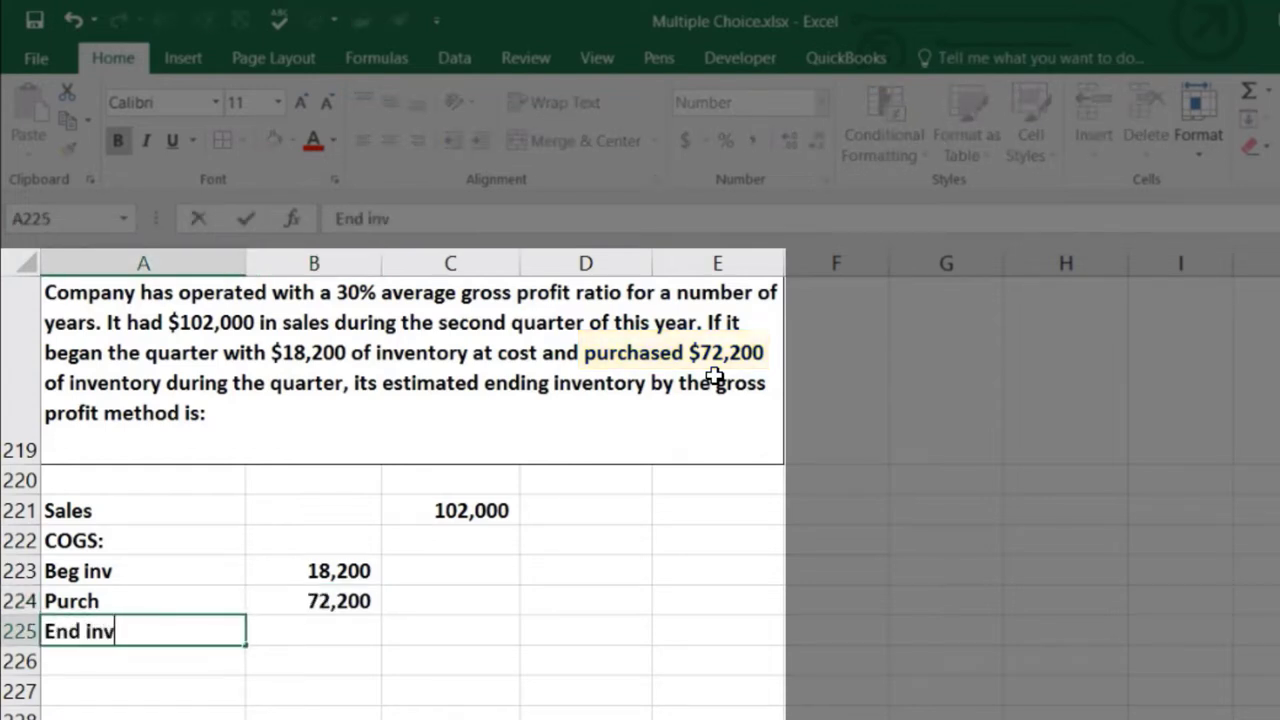
{"action": "key", "text": "Tab"}
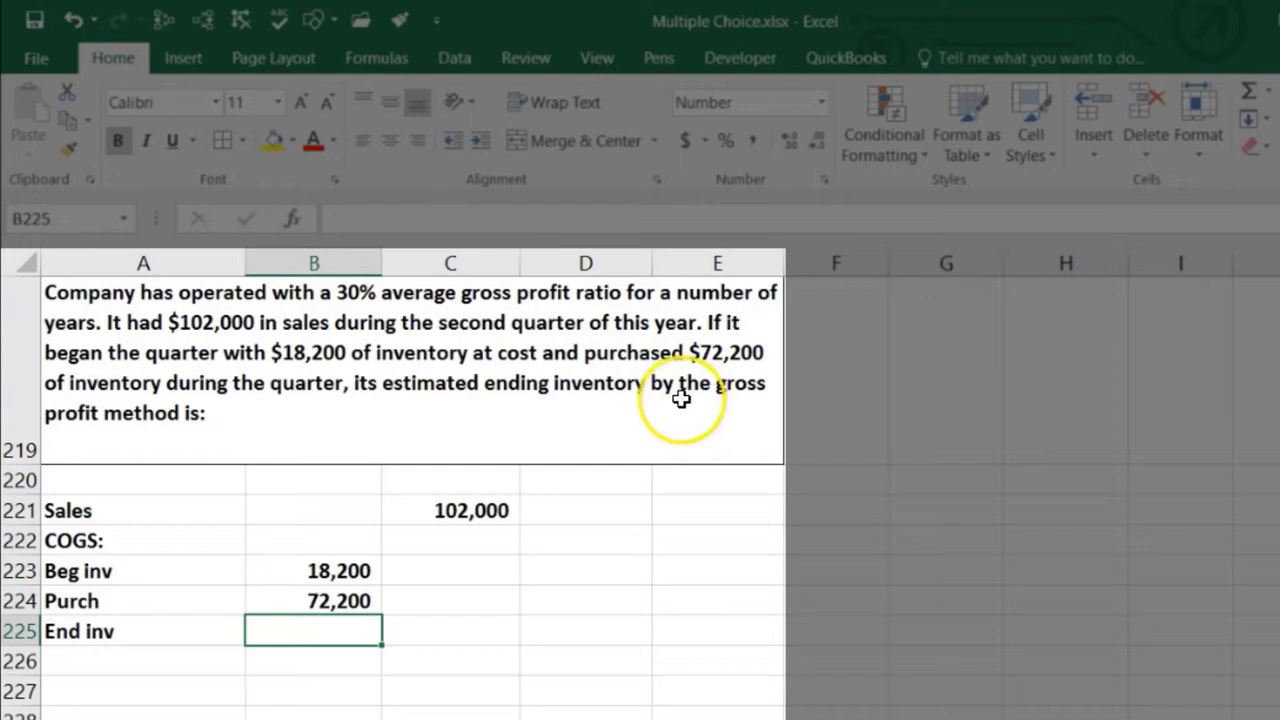
{"action": "right_click", "coordinate": [330, 635]}
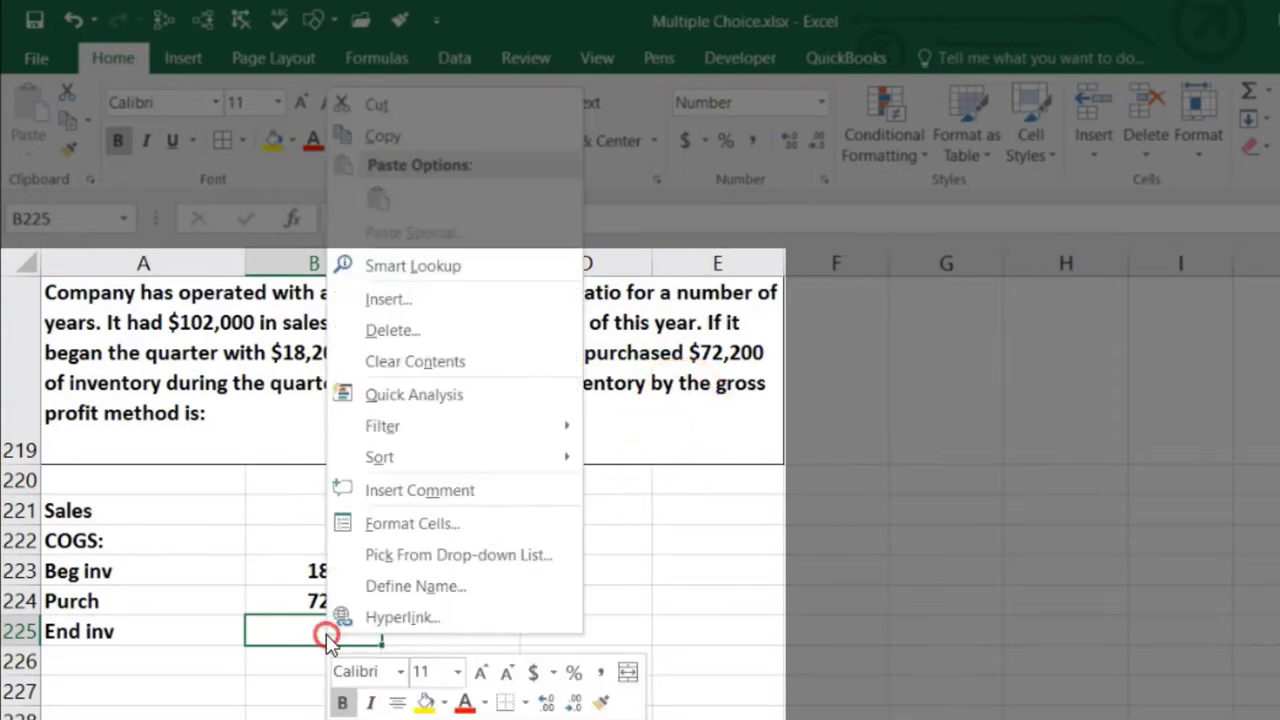
{"action": "left_click", "coordinate": [427, 705]}
{"action": "left_click", "coordinate": [200, 712]}
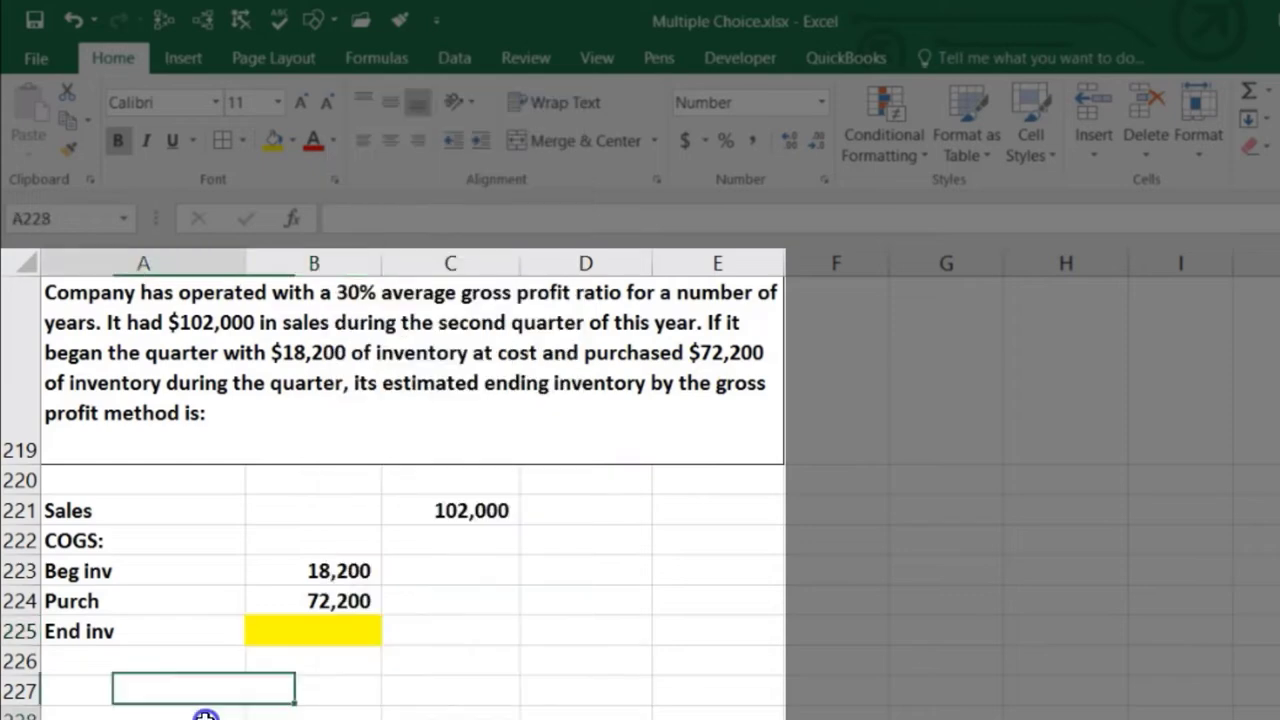
Indent the labels Beg inv, Purch and End inv in A223:A225 one level
{"action": "left_click_drag", "start_coordinate": [127, 571], "coordinate": [330, 648]}
{"action": "left_click_drag", "start_coordinate": [189, 571], "coordinate": [189, 631]}
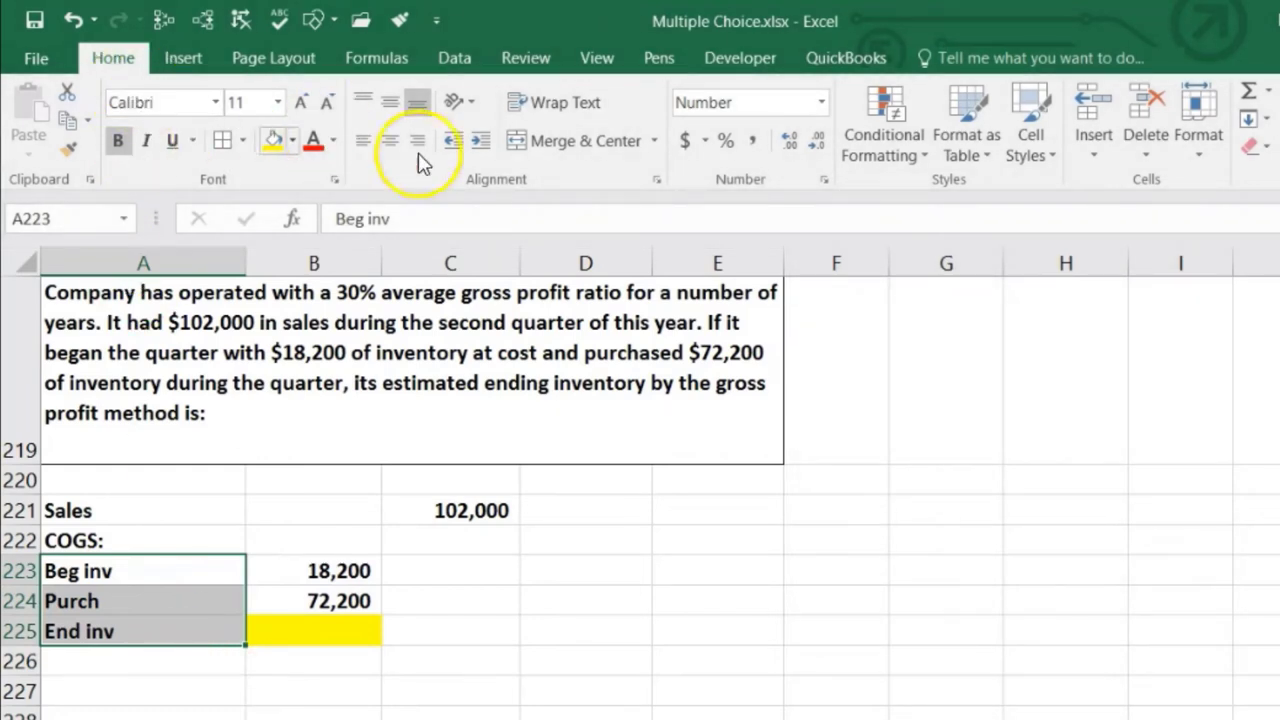
{"action": "left_click", "coordinate": [480, 140]}
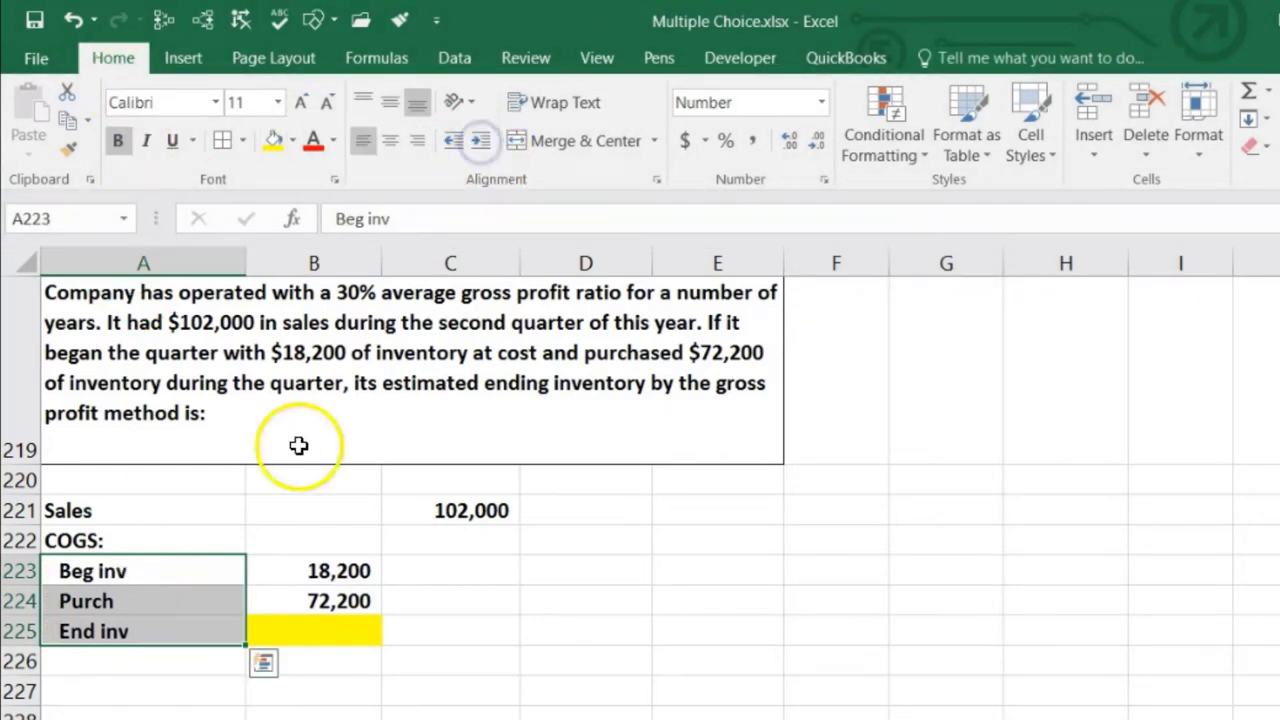
Label A226 "COGS", indented one level further than the inventory labels above it
{"action": "left_click", "coordinate": [94, 666]}
{"action": "left_click", "coordinate": [480, 141]}
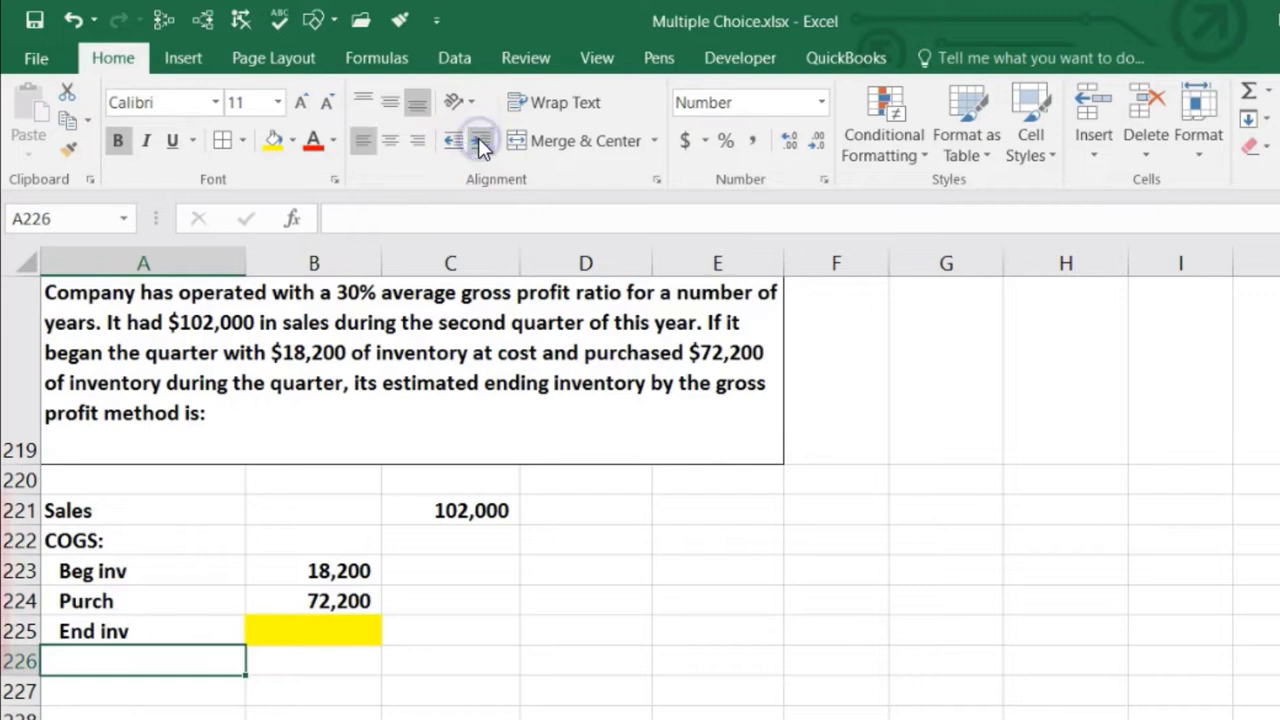
{"action": "left_click", "coordinate": [138, 660]}
{"action": "type", "text": "C"}
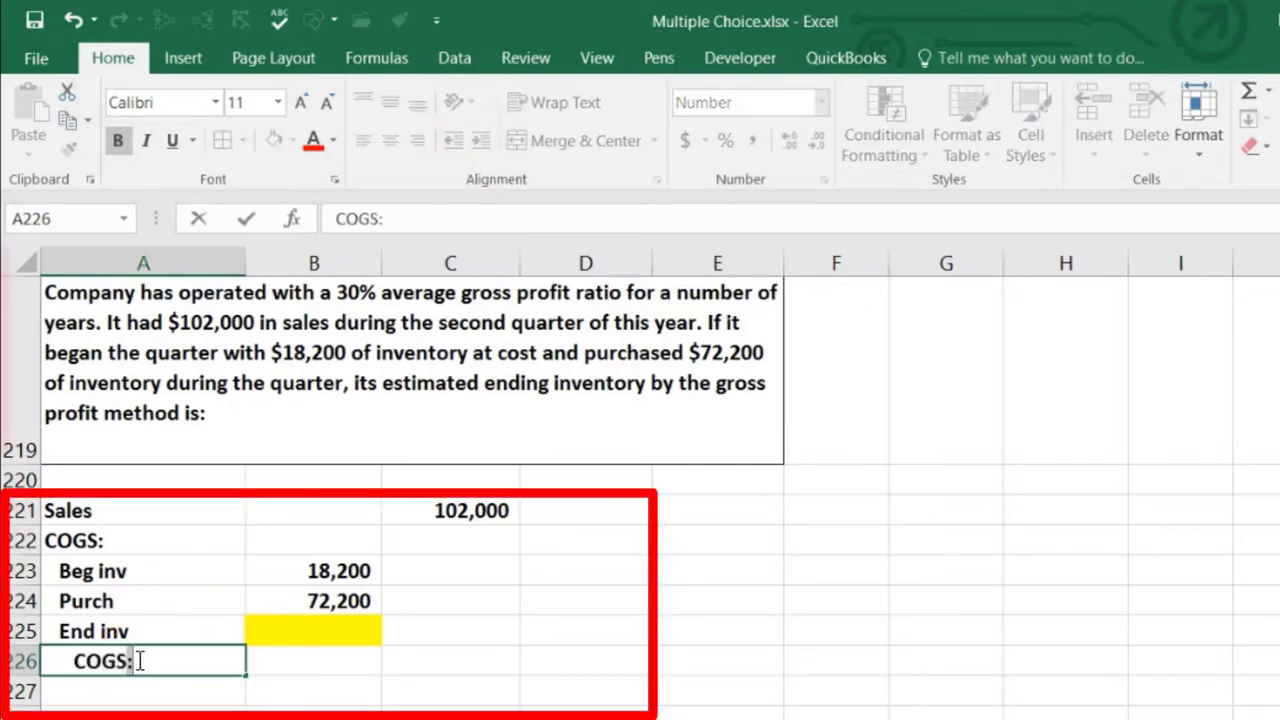
{"action": "type", "text": "OGS:"}
{"action": "key", "text": "BackSpace"}
{"action": "key", "text": "Tab"}
{"action": "key", "text": "Tab"}
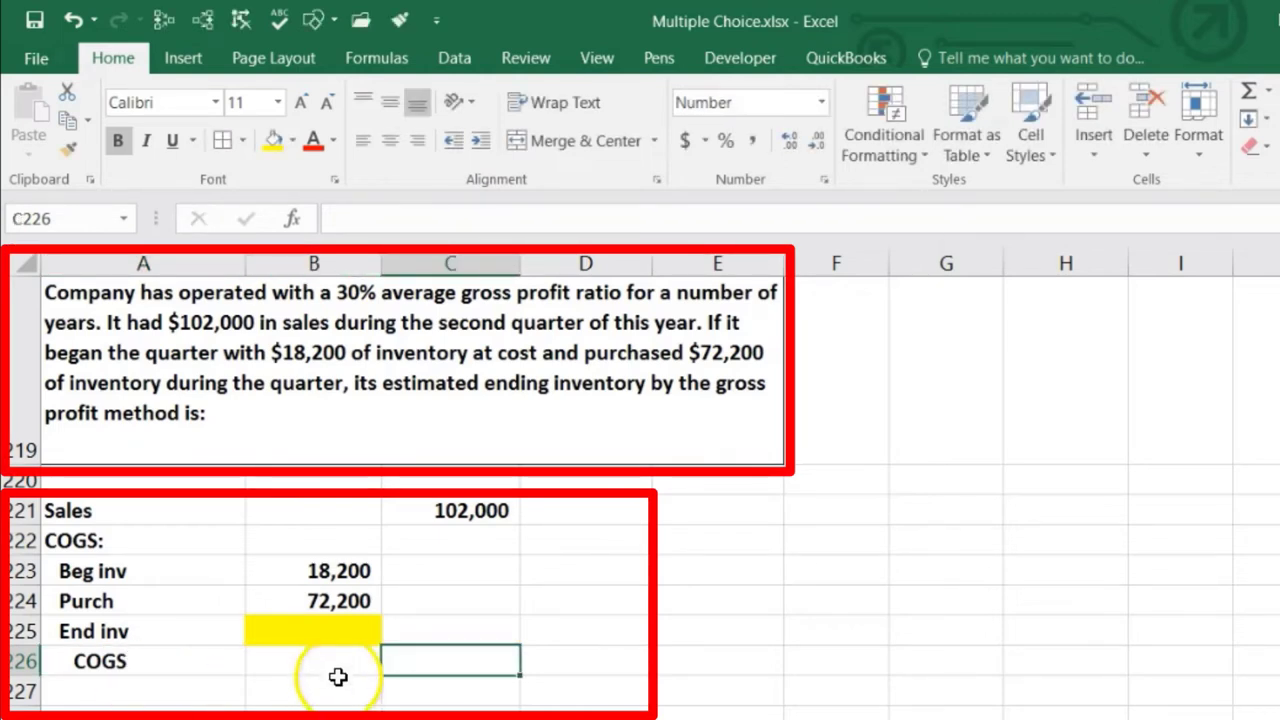
Fill the COGS amount cell C226 with yellow to mark it as unknown
{"action": "right_click", "coordinate": [414, 660]}
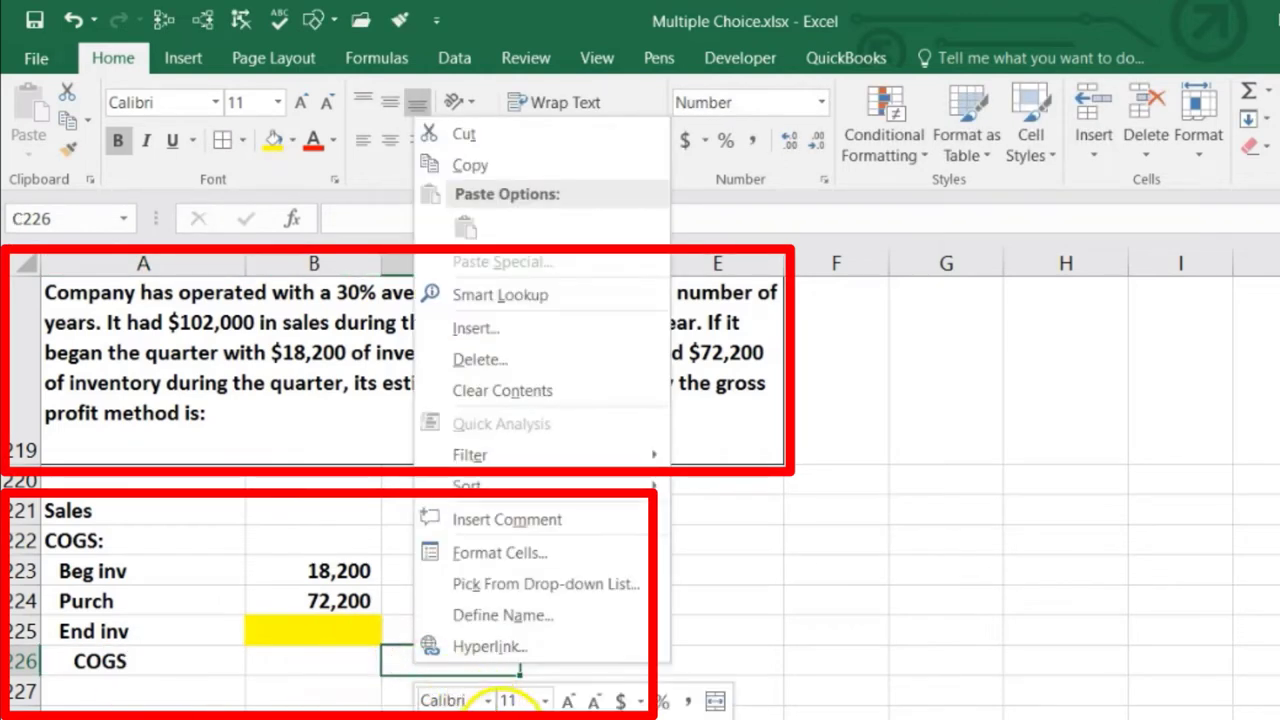
{"action": "left_click", "coordinate": [95, 56]}
{"action": "left_click", "coordinate": [217, 712]}
Label A227 "Gross profit" below the COGS row
{"action": "left_click", "coordinate": [130, 686]}
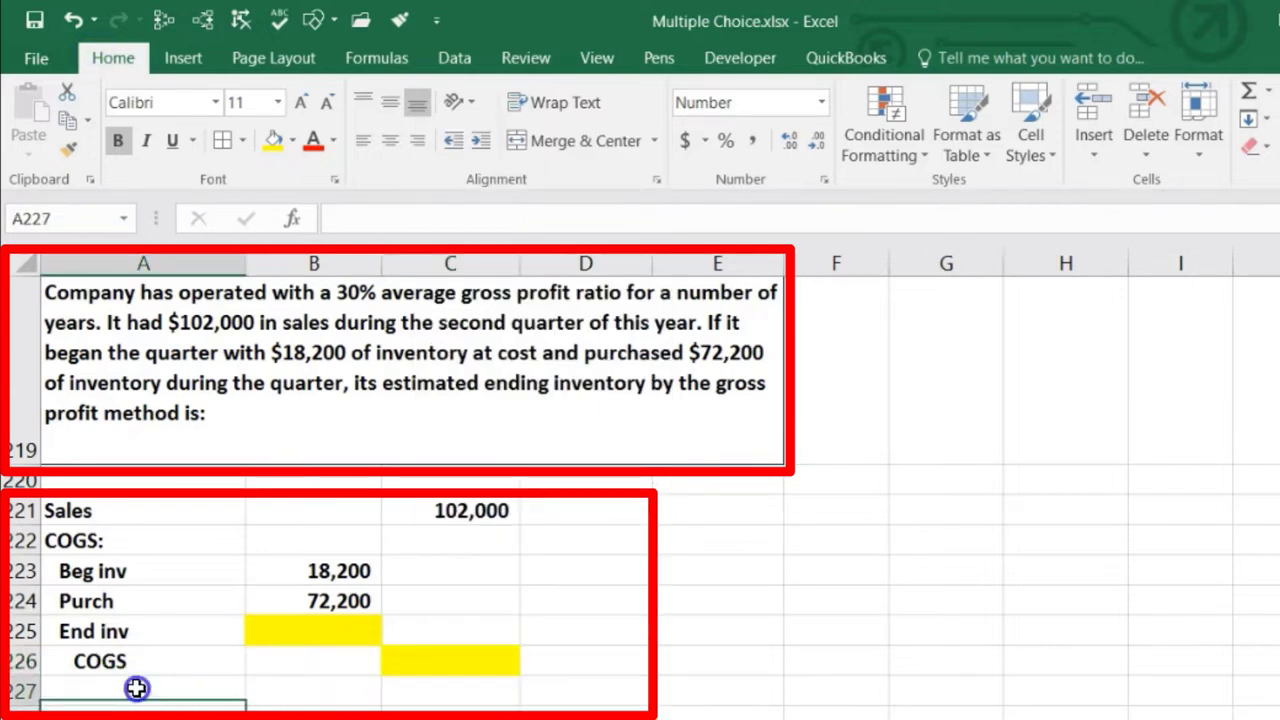
{"action": "type", "text": "Gross"}
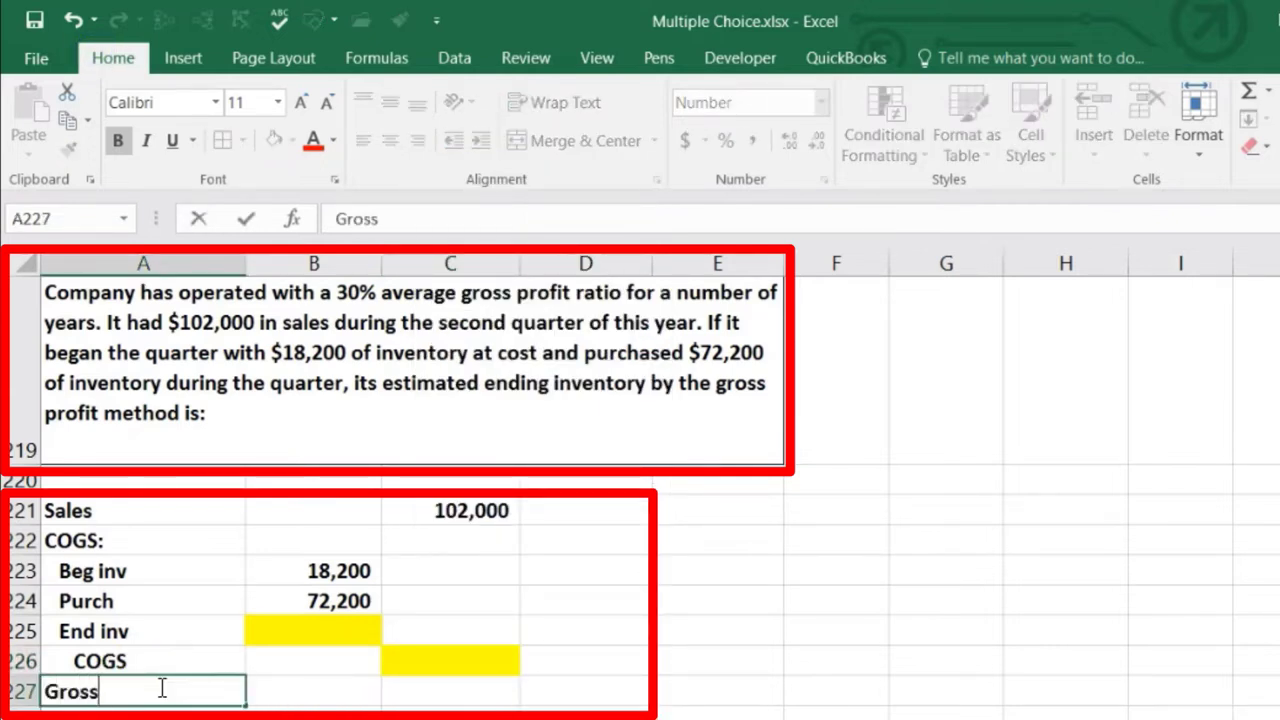
{"action": "type", "text": " profit"}
{"action": "key", "text": "Tab"}
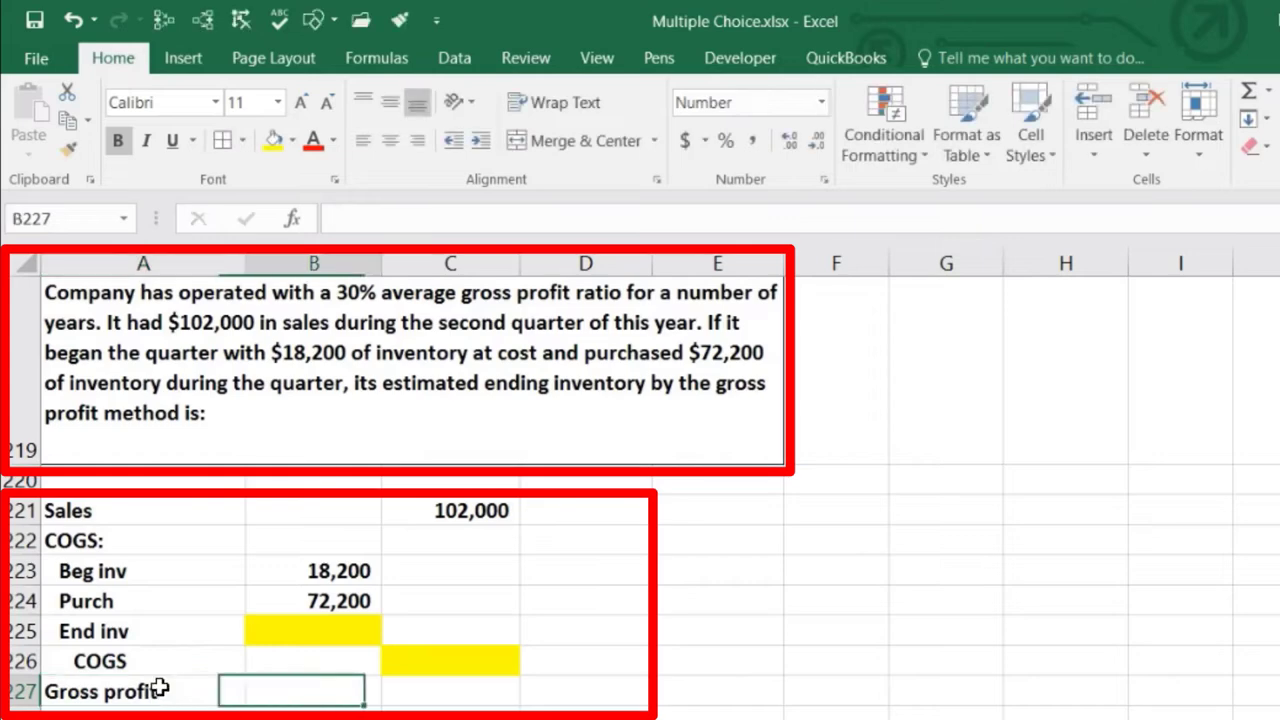
{"action": "key", "text": "Tab"}
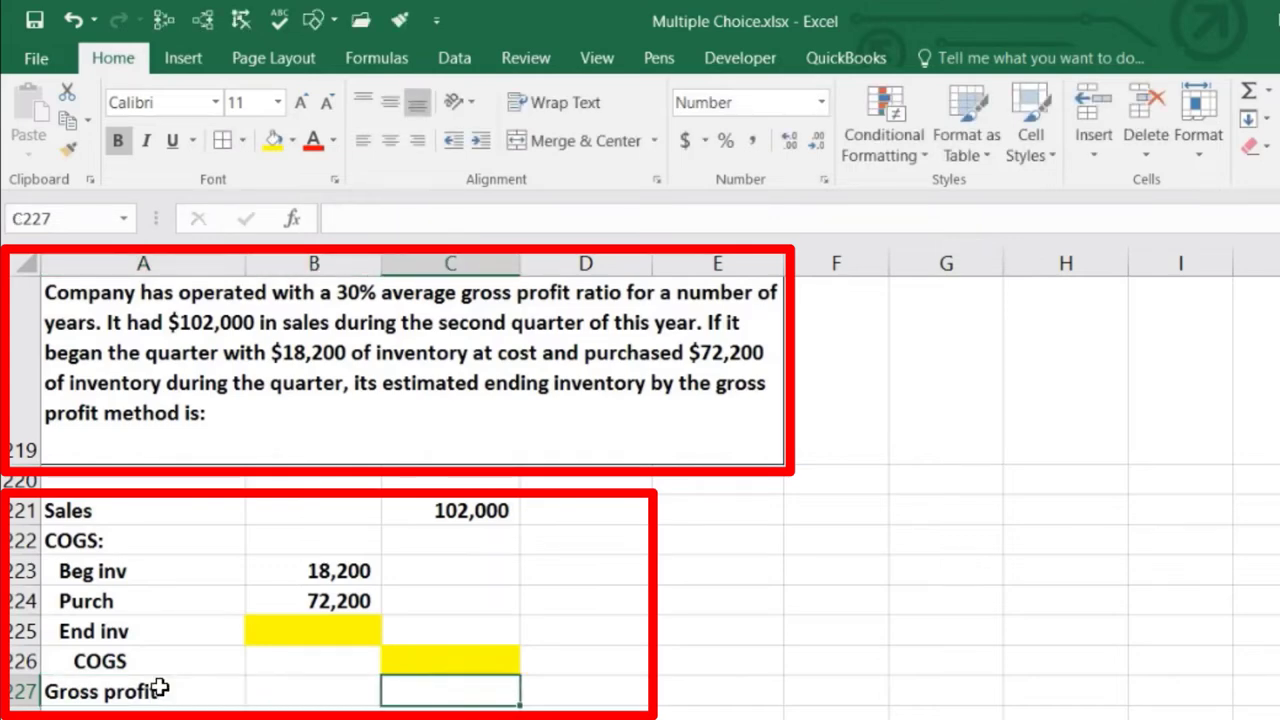
Fill the gross profit amount cell C227 with yellow to mark it as unknown
{"action": "left_click", "coordinate": [445, 512]}
{"action": "left_click", "coordinate": [445, 664]}
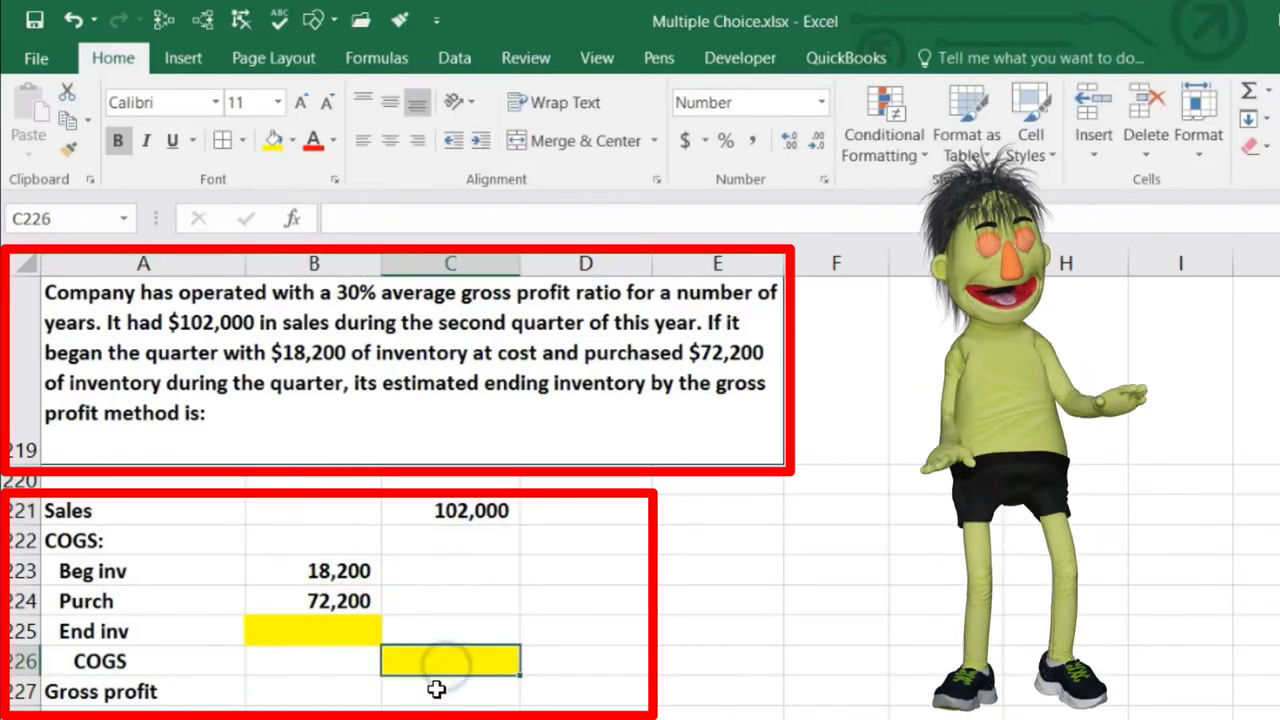
{"action": "right_click", "coordinate": [432, 688]}
{"action": "left_click", "coordinate": [92, 58]}
{"action": "left_click", "coordinate": [270, 140]}
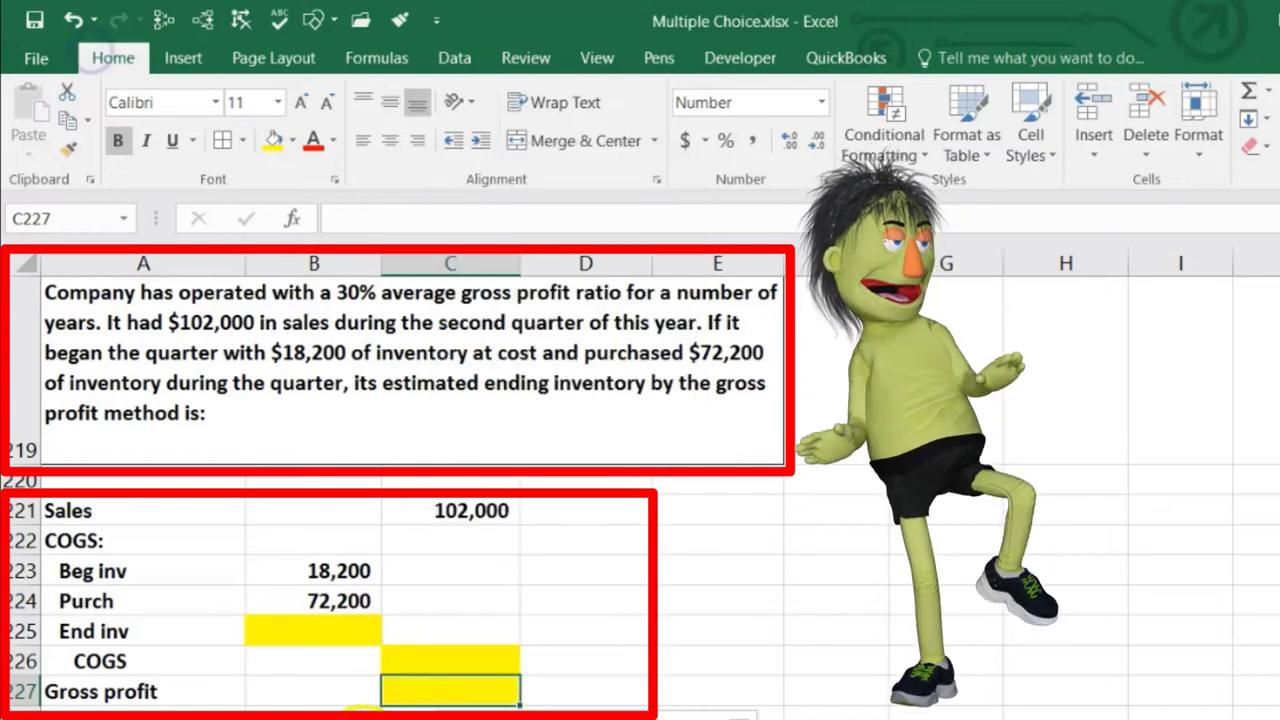
{"action": "key", "text": "Down"}
{"action": "key", "text": "Down"}
{"action": "key", "text": "Left"}
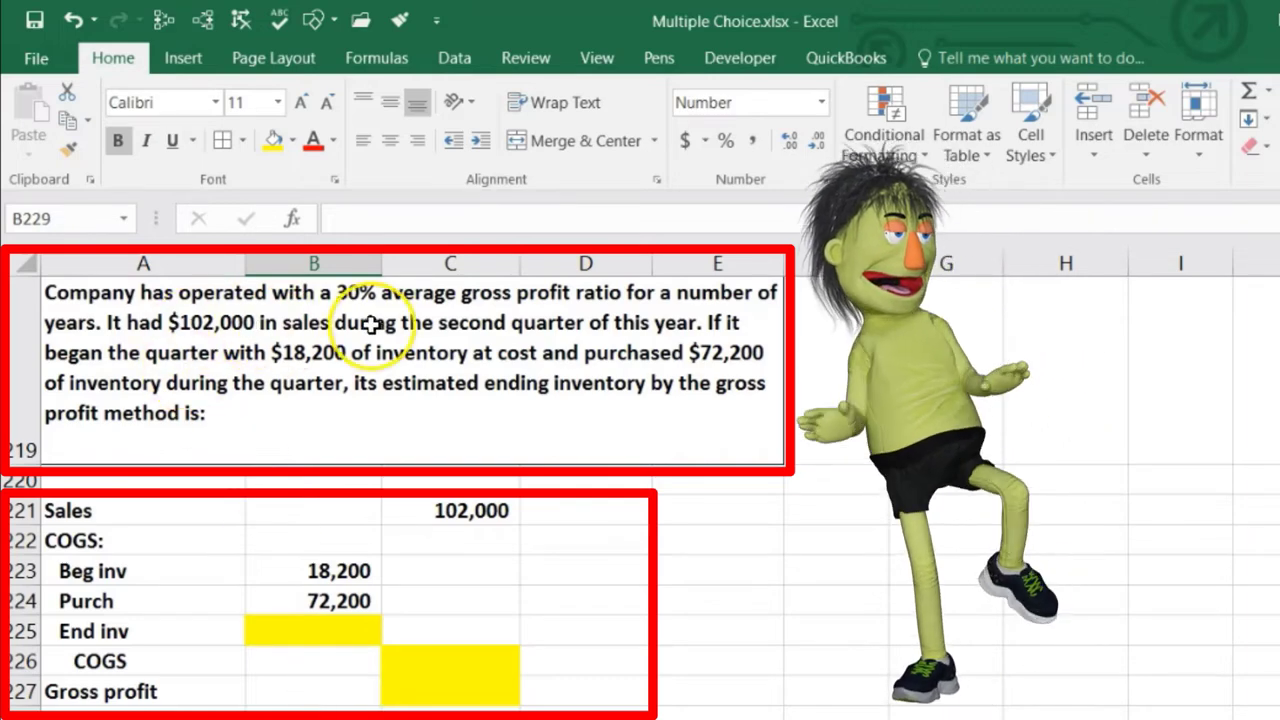
Enter the gross profit ratio as .3 in D227 beside the gross profit amount and reselect that cell
{"action": "key", "text": "ctrl+z"}
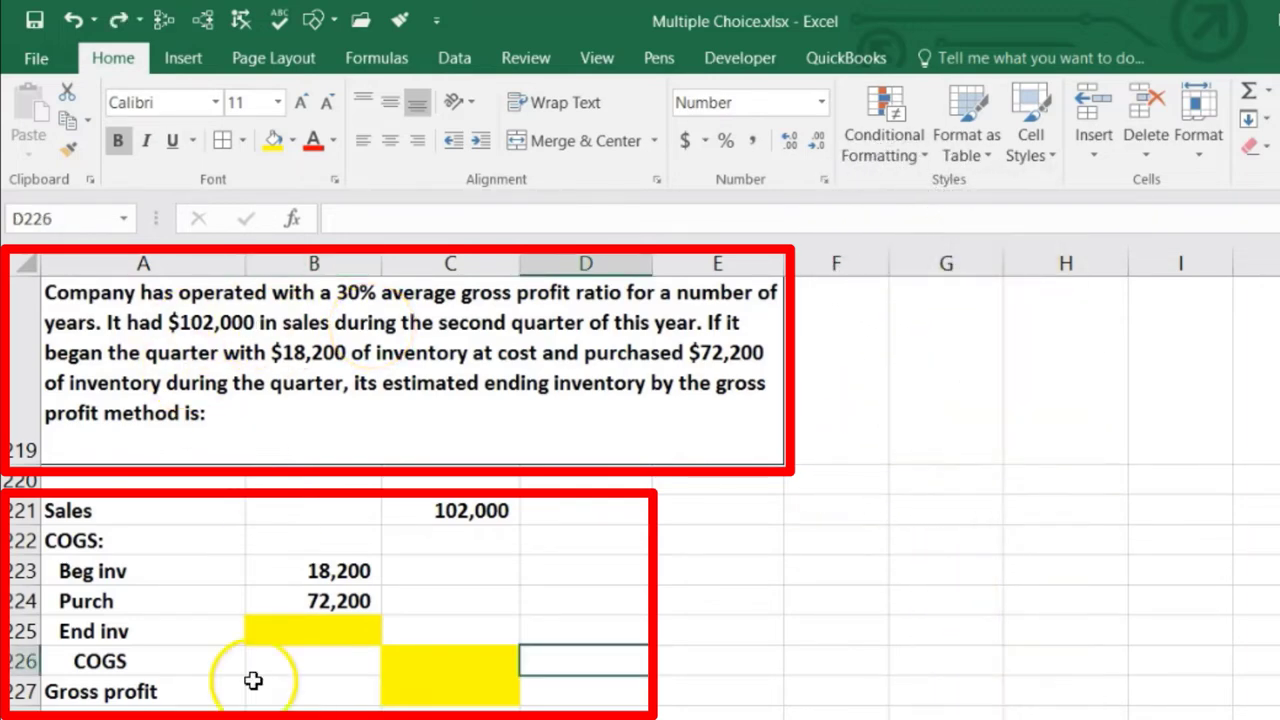
{"action": "left_click", "coordinate": [571, 695]}
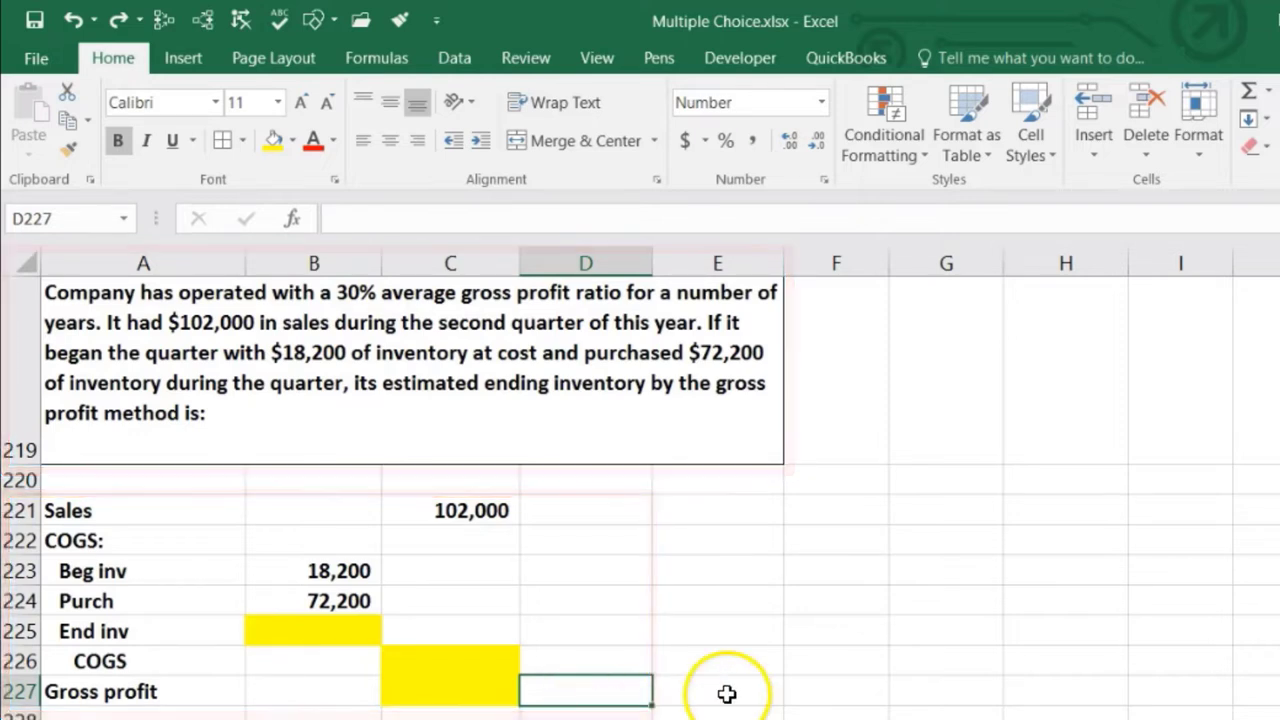
{"action": "type", "text": ".3"}
{"action": "key", "text": "Return"}
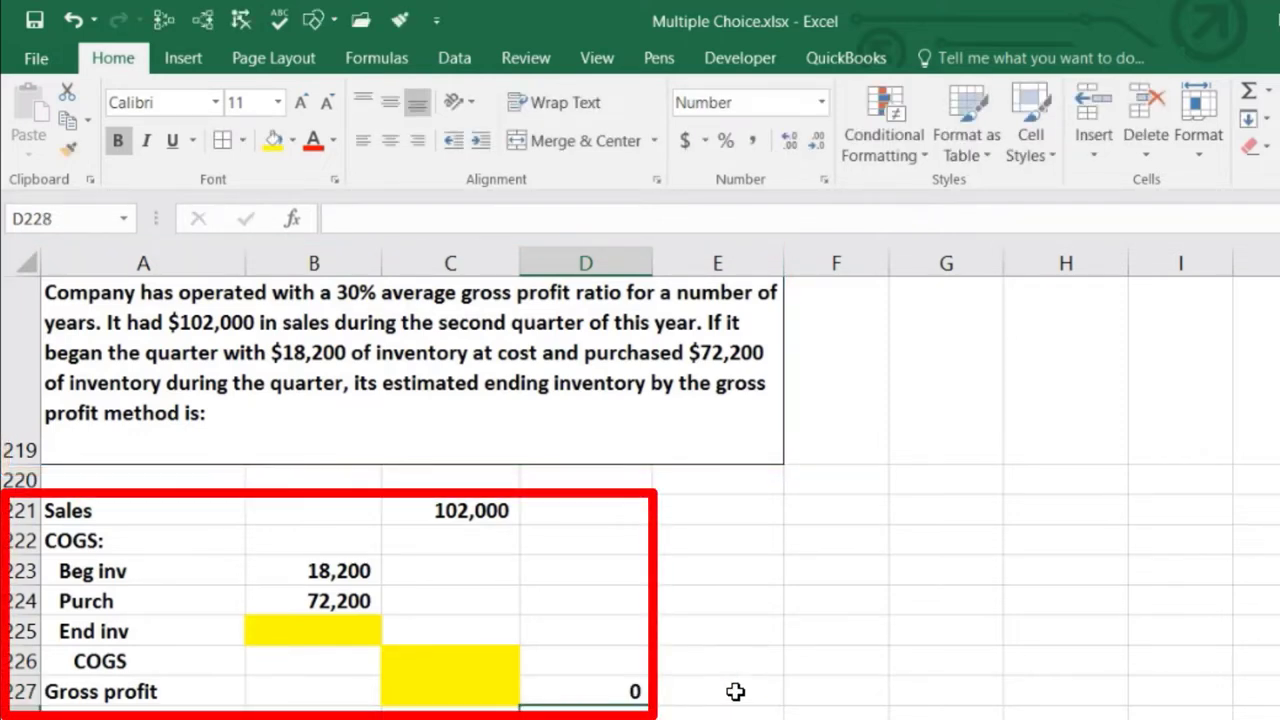
{"action": "key", "text": "Up"}
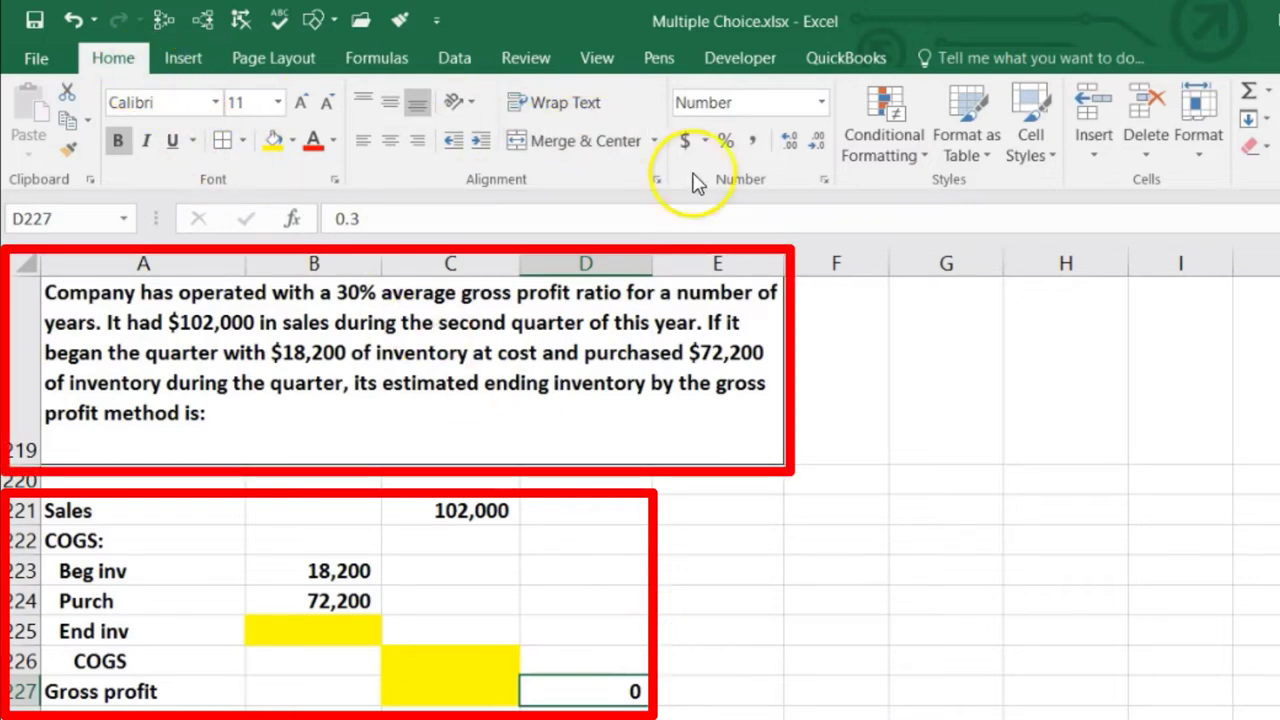
Format the gross profit ratio in D227 as a percentage
{"action": "left_click", "coordinate": [724, 144]}
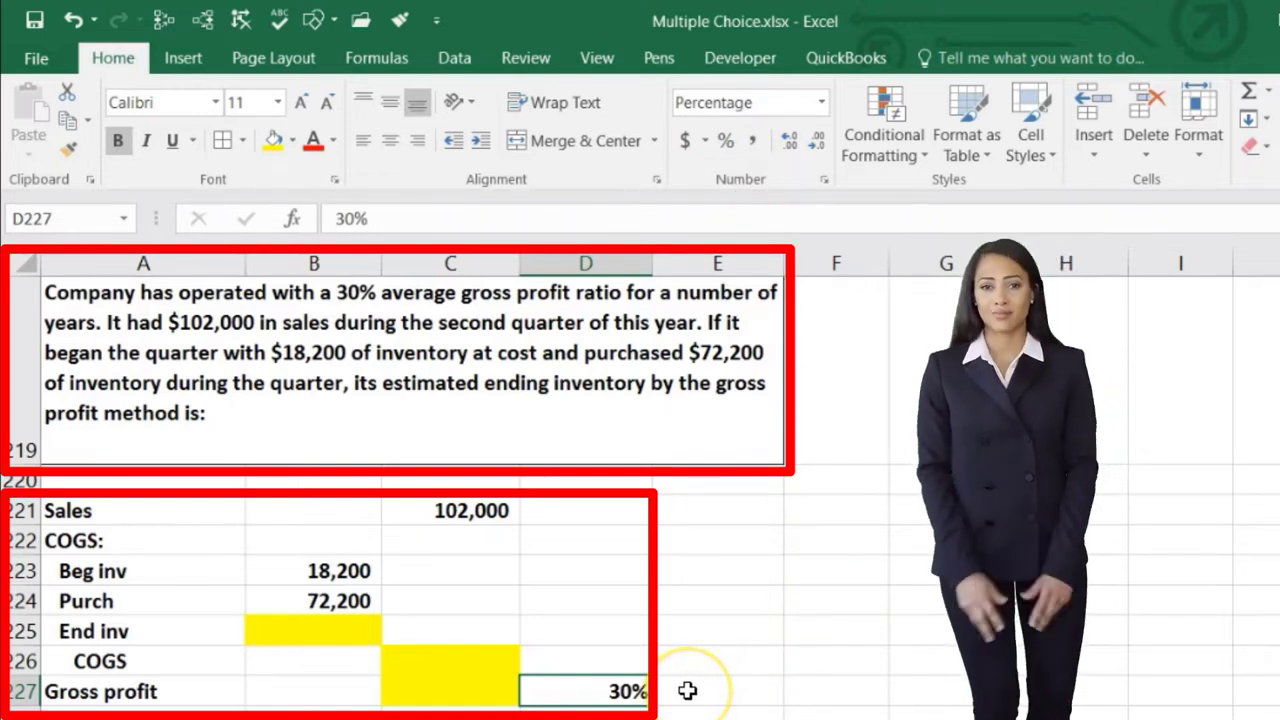
{"action": "left_click", "coordinate": [480, 691]}
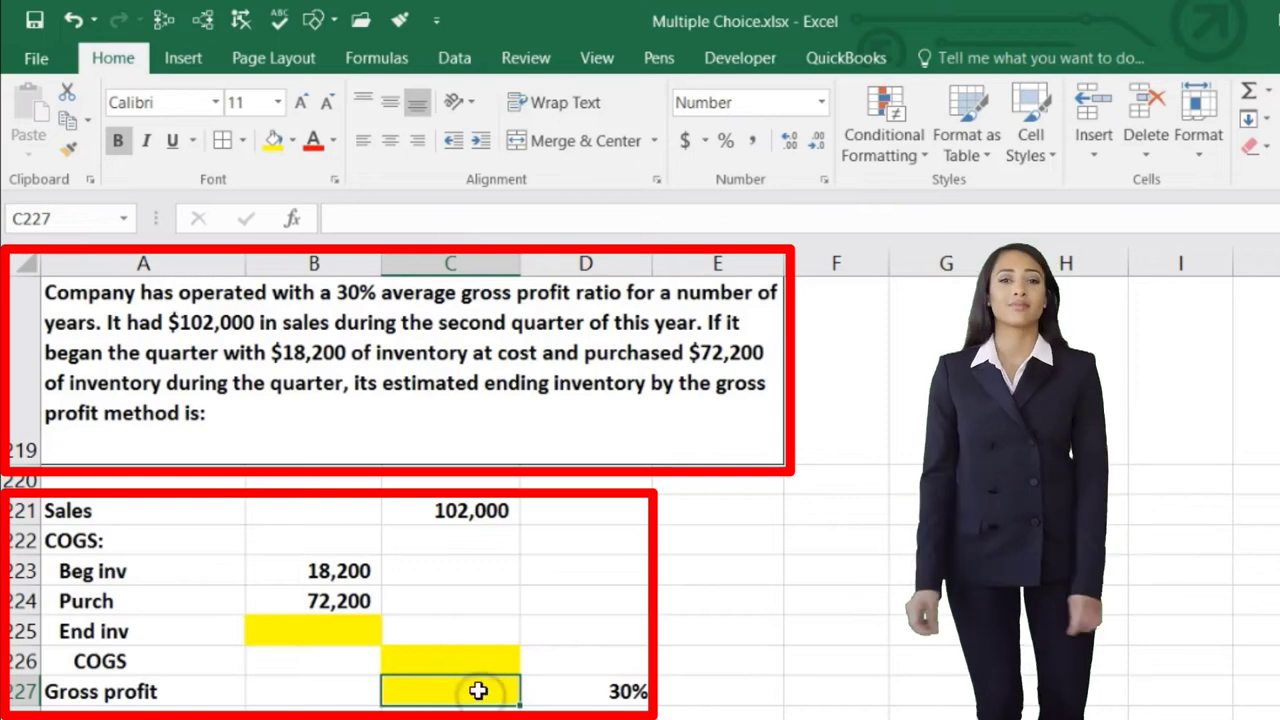
{"action": "left_click", "coordinate": [483, 512]}
Label E220 "GP%" and enter "GP" above "Sales" on two lines in F220
{"action": "left_click", "coordinate": [708, 508]}
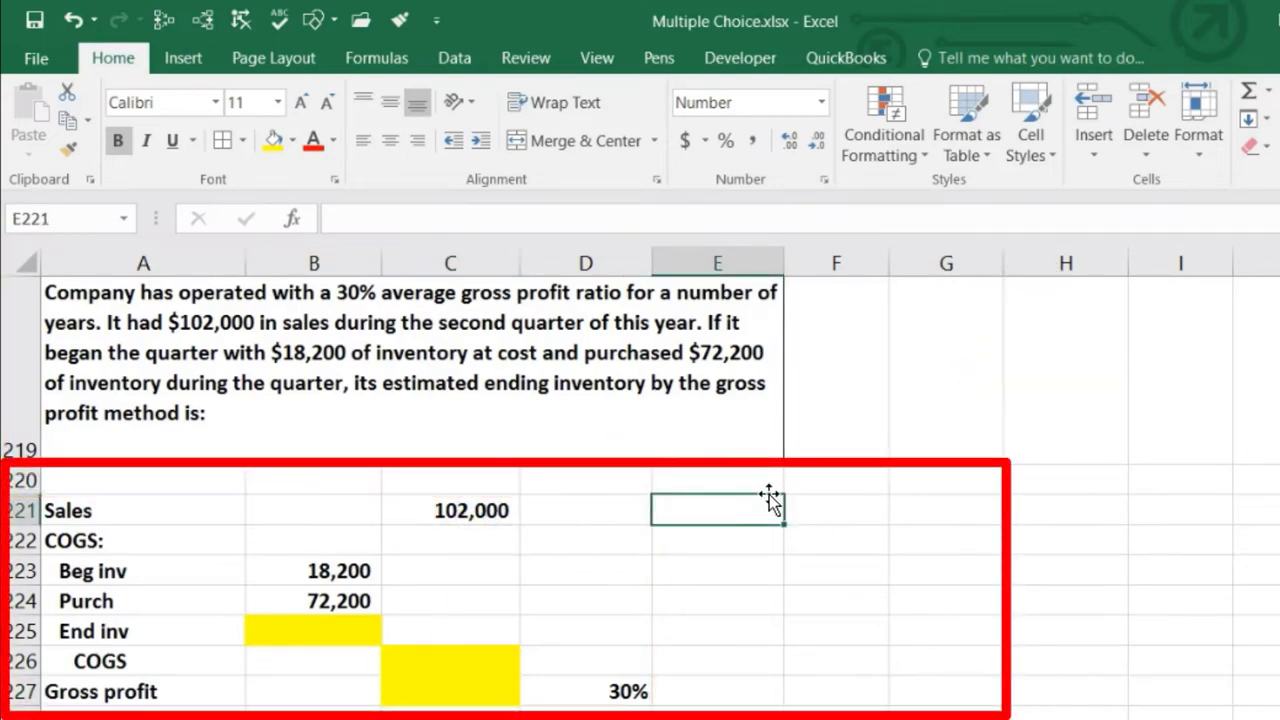
{"action": "key", "text": "Up"}
{"action": "type", "text": "GP"}
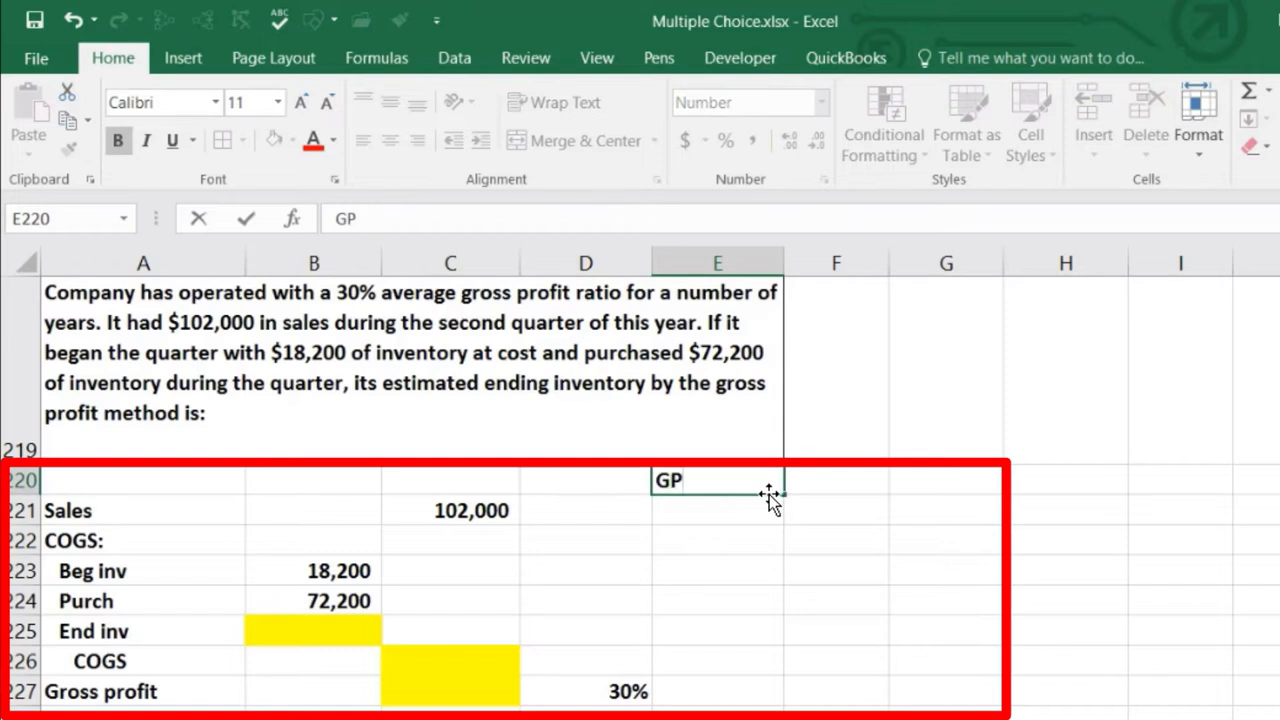
{"action": "type", "text": "%"}
{"action": "key", "text": "Tab"}
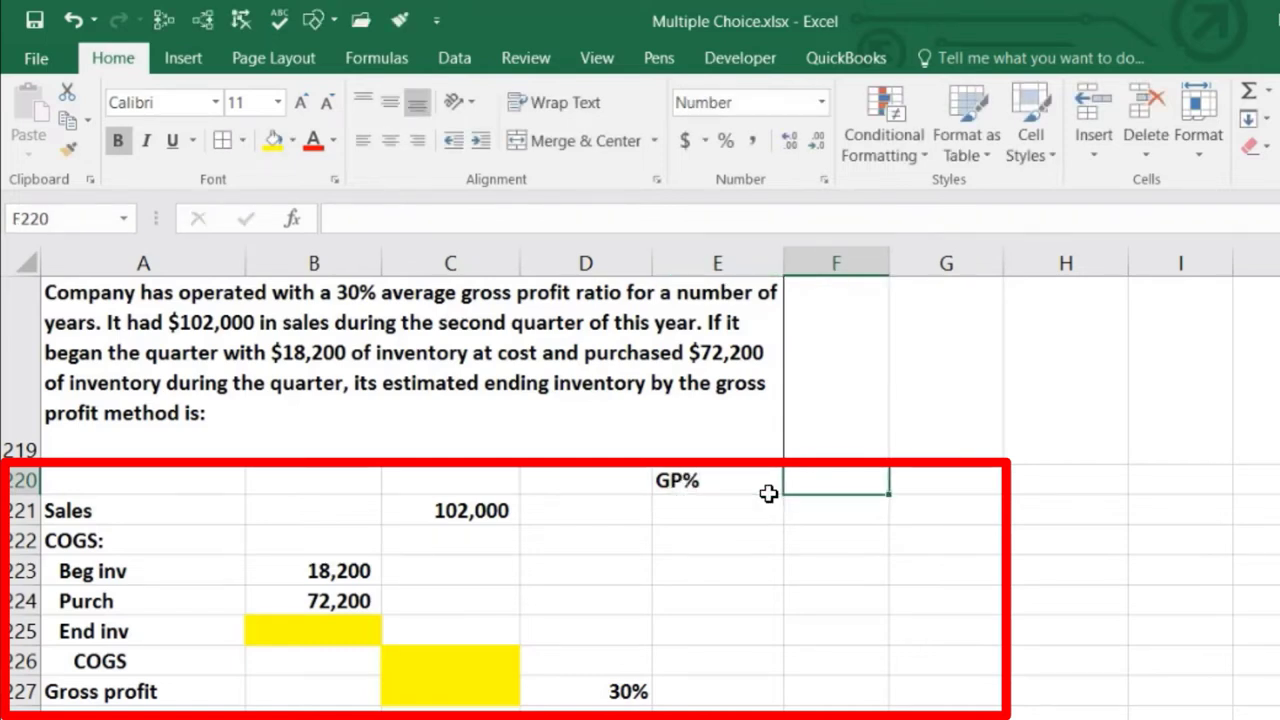
{"action": "type", "text": "GP"}
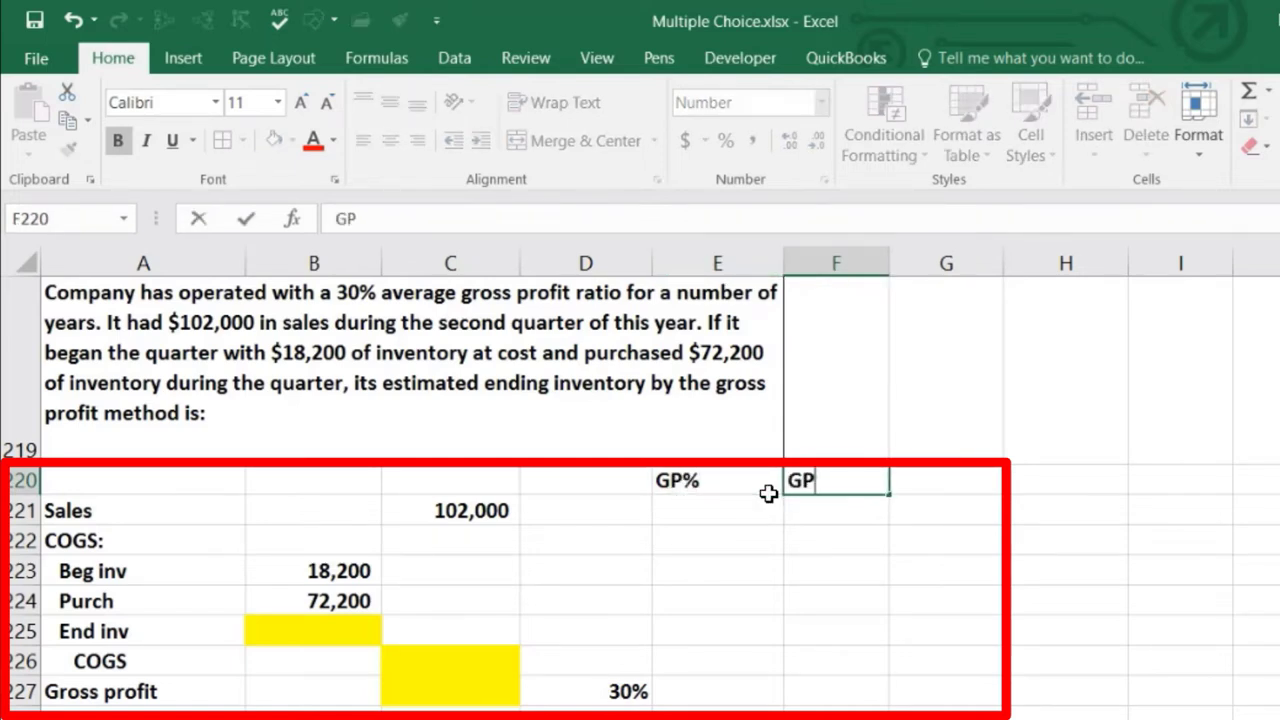
{"action": "key", "text": "Return"}
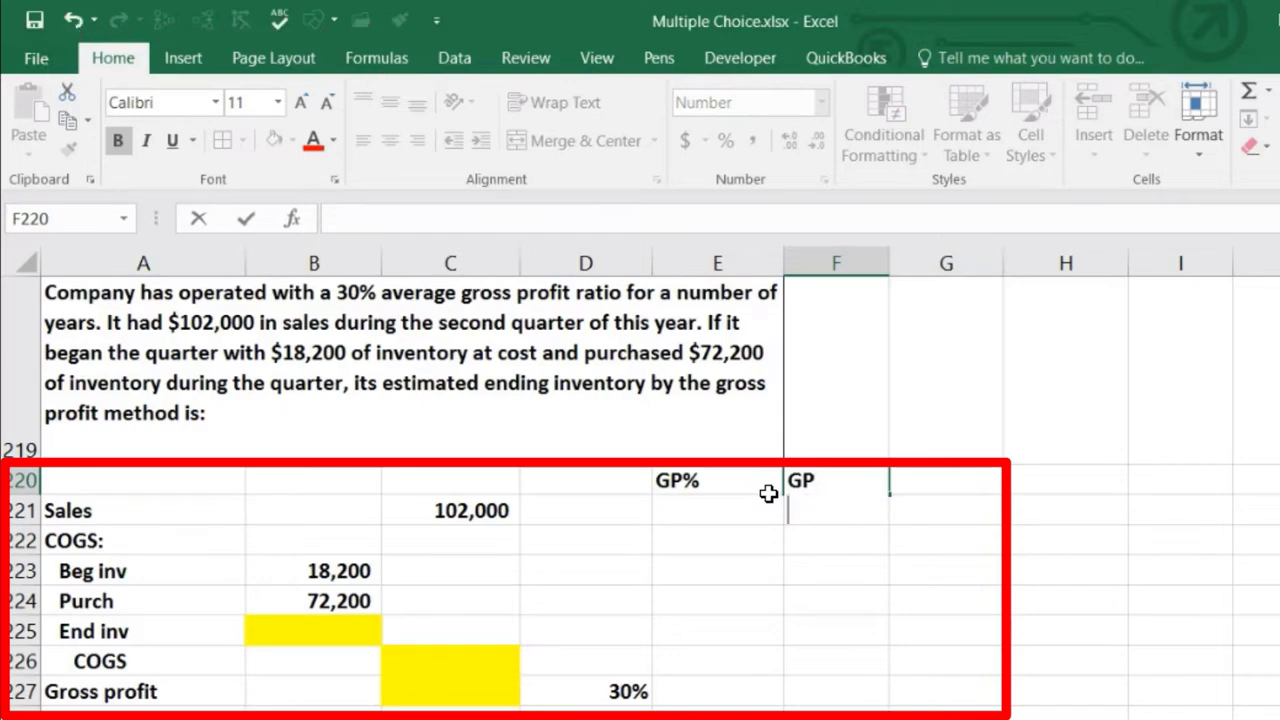
{"action": "type", "text": "Sales"}
{"action": "key", "text": "Return"}
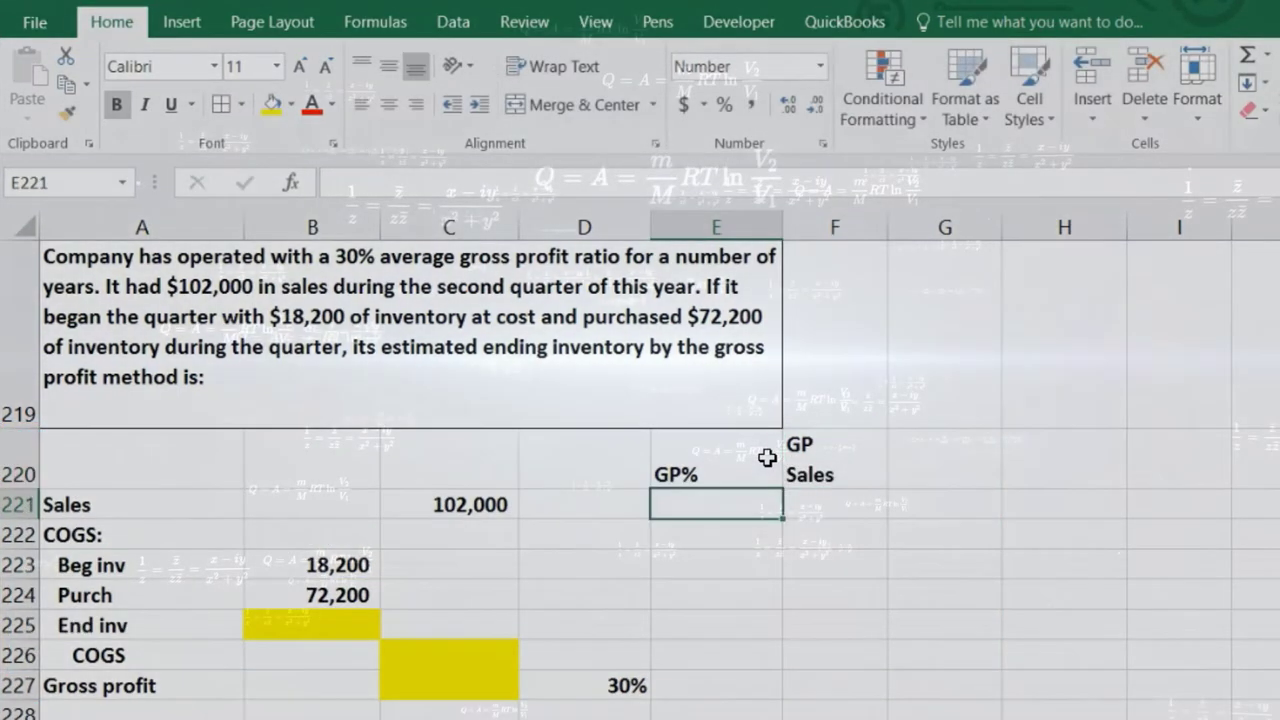
Center the text in F220 and underline "GP" so the cell reads as a fraction
{"action": "key", "text": "Up"}
{"action": "key", "text": "Right"}
{"action": "left_click", "coordinate": [834, 434]}
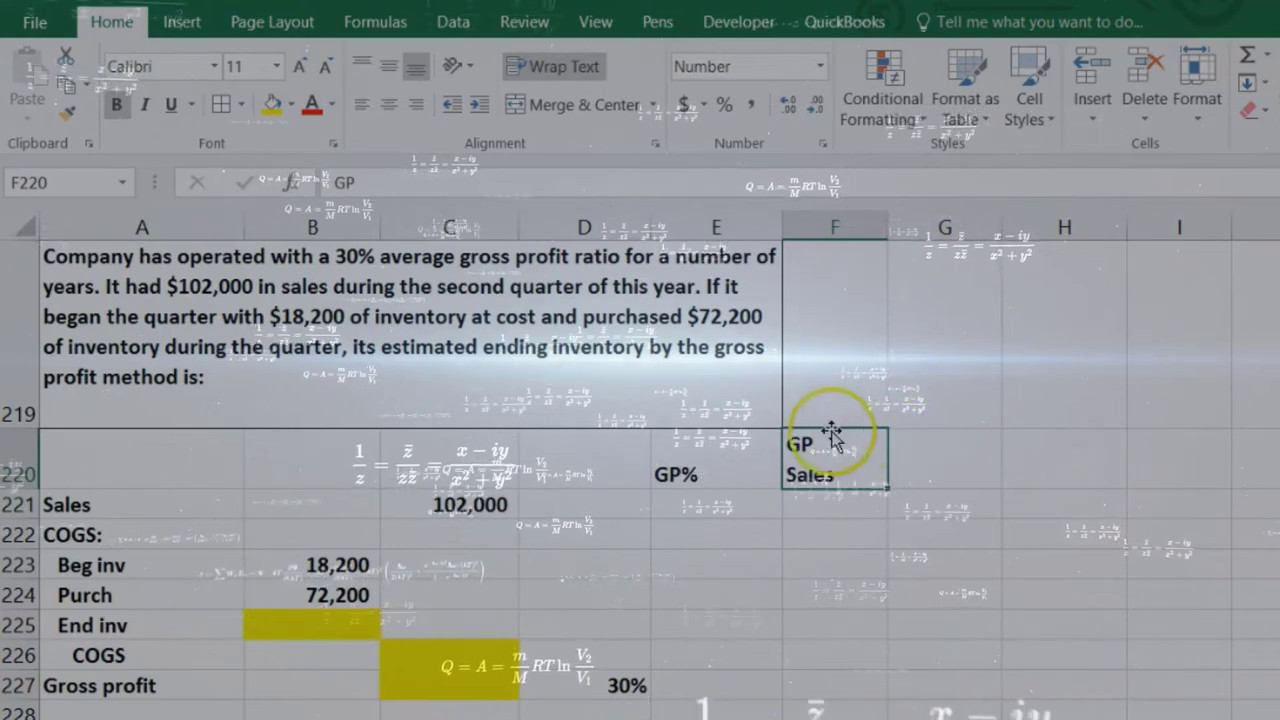
{"action": "left_click", "coordinate": [492, 200]}
{"action": "left_click", "coordinate": [388, 104]}
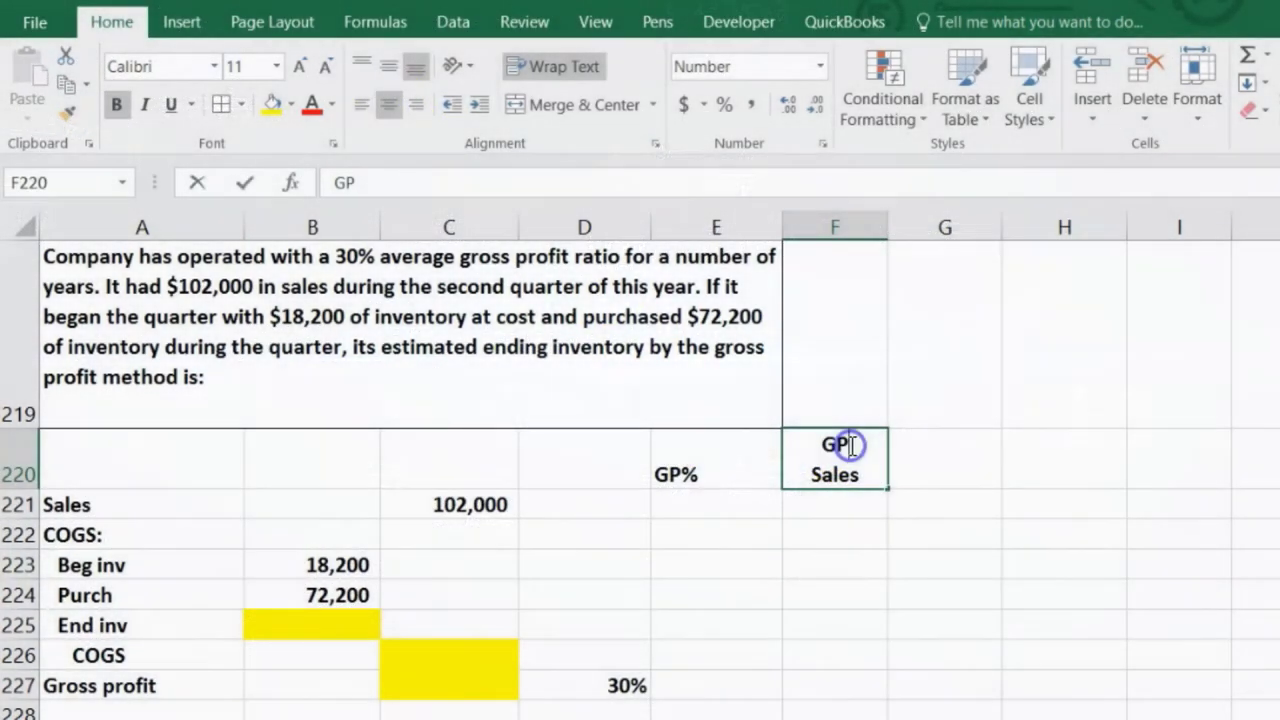
{"action": "double_click", "coordinate": [848, 445]}
{"action": "left_click_drag", "start_coordinate": [848, 445], "coordinate": [766, 437]}
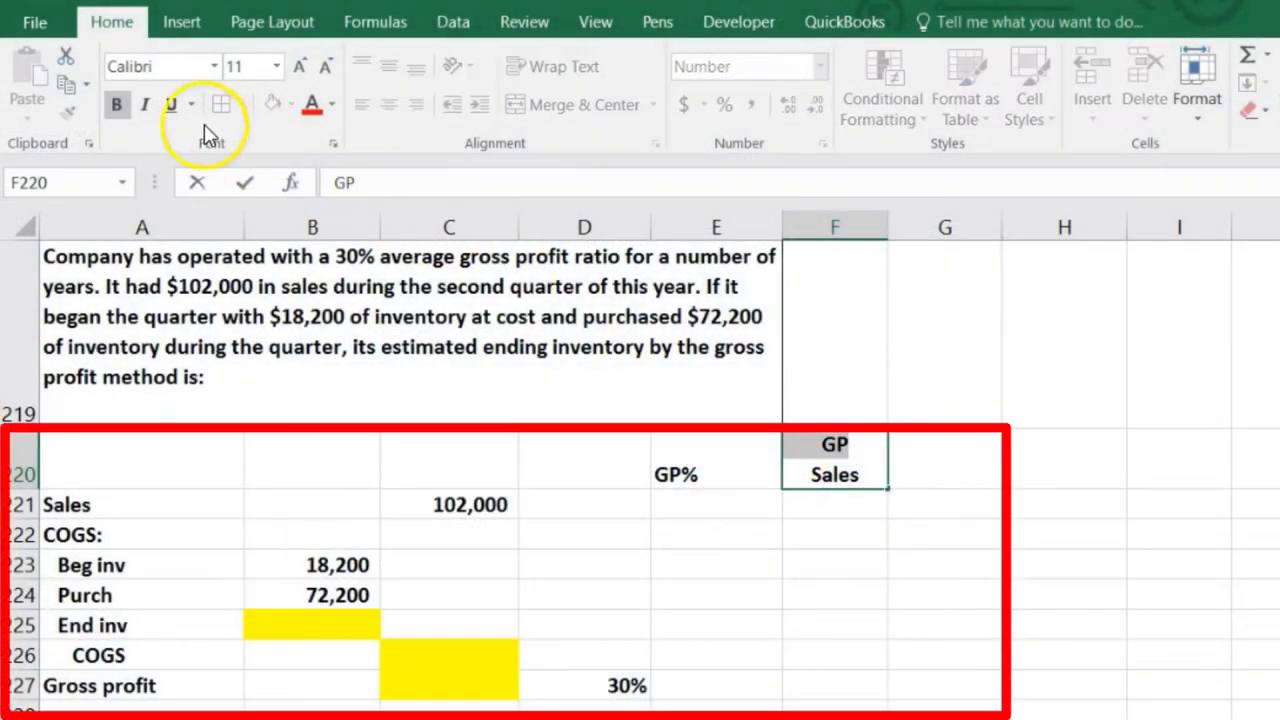
{"action": "left_click", "coordinate": [172, 105]}
{"action": "key", "text": "ctrl+Return"}
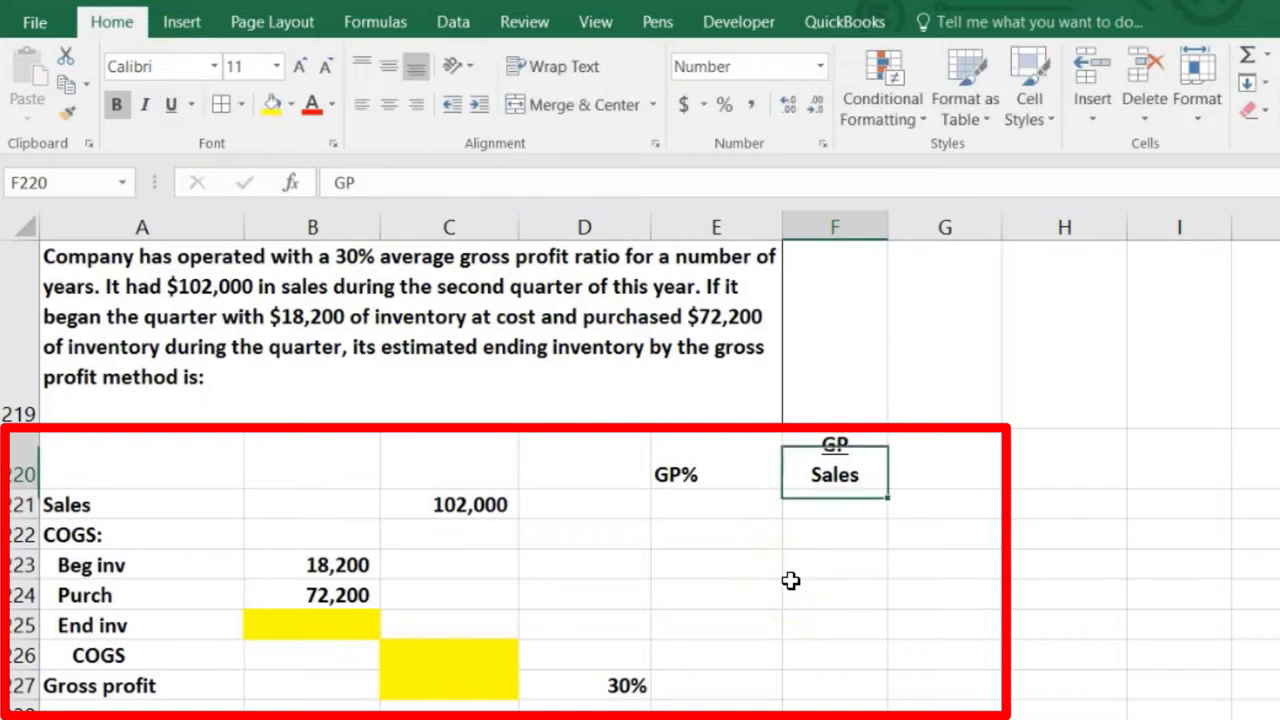
Move the GP over Sales fraction from F220 to G220 and enter an equals sign in F220
{"action": "left_click_drag", "start_coordinate": [887, 452], "coordinate": [915, 458]}
{"action": "left_click", "coordinate": [847, 460]}
{"action": "key", "text": "Return"}
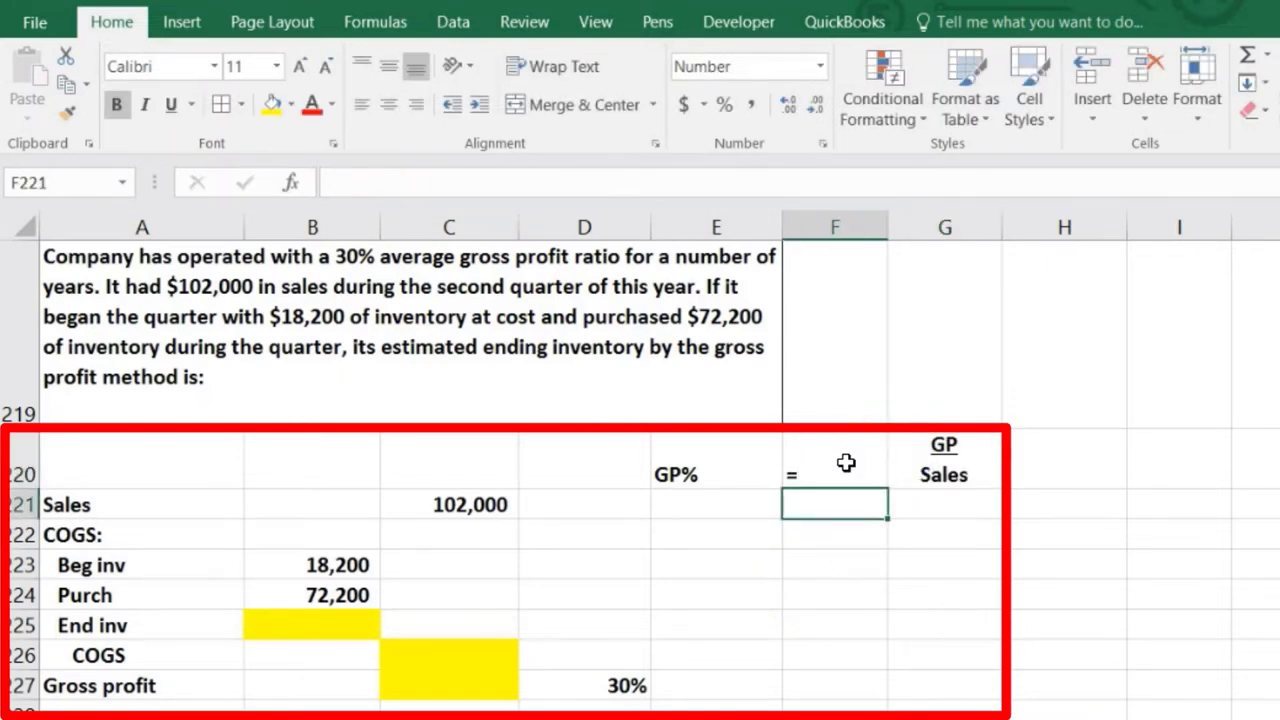
Enter the ratio .3 in E222 below the GP% label and format it as a percentage
{"action": "key", "text": "Down"}
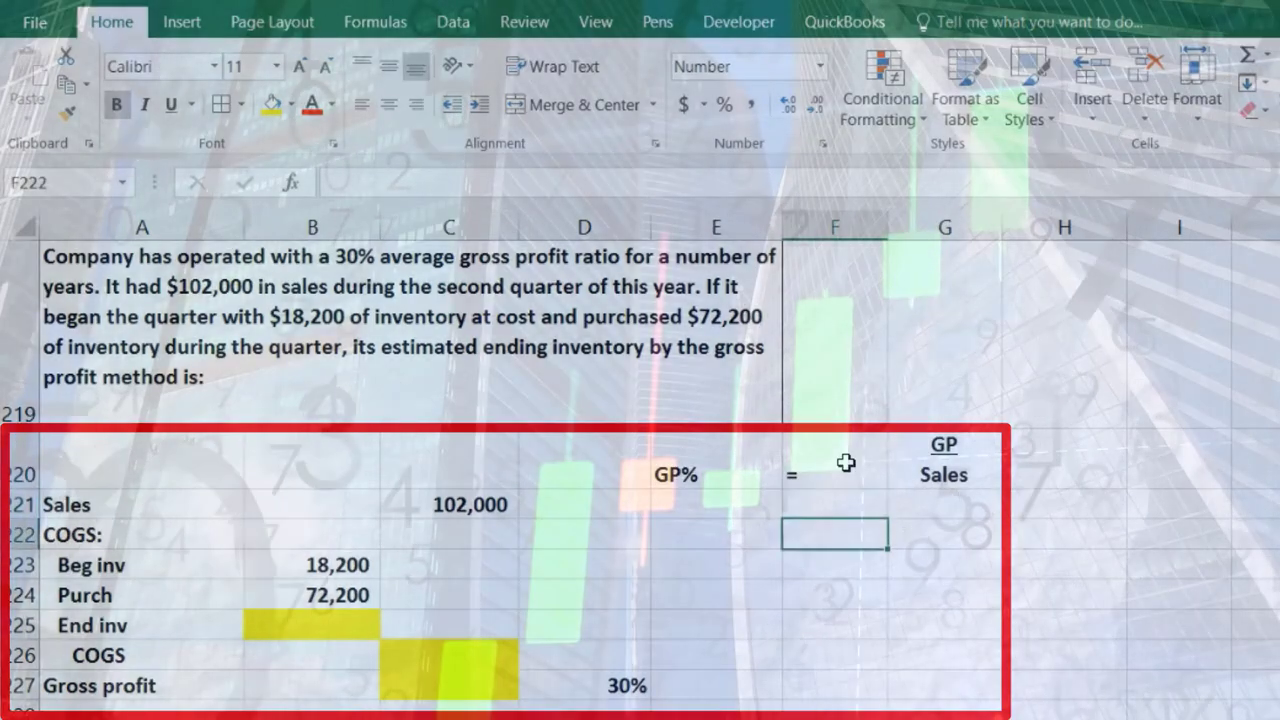
{"action": "key", "text": "Left"}
{"action": "type", "text": ".3"}
{"action": "key", "text": "Return"}
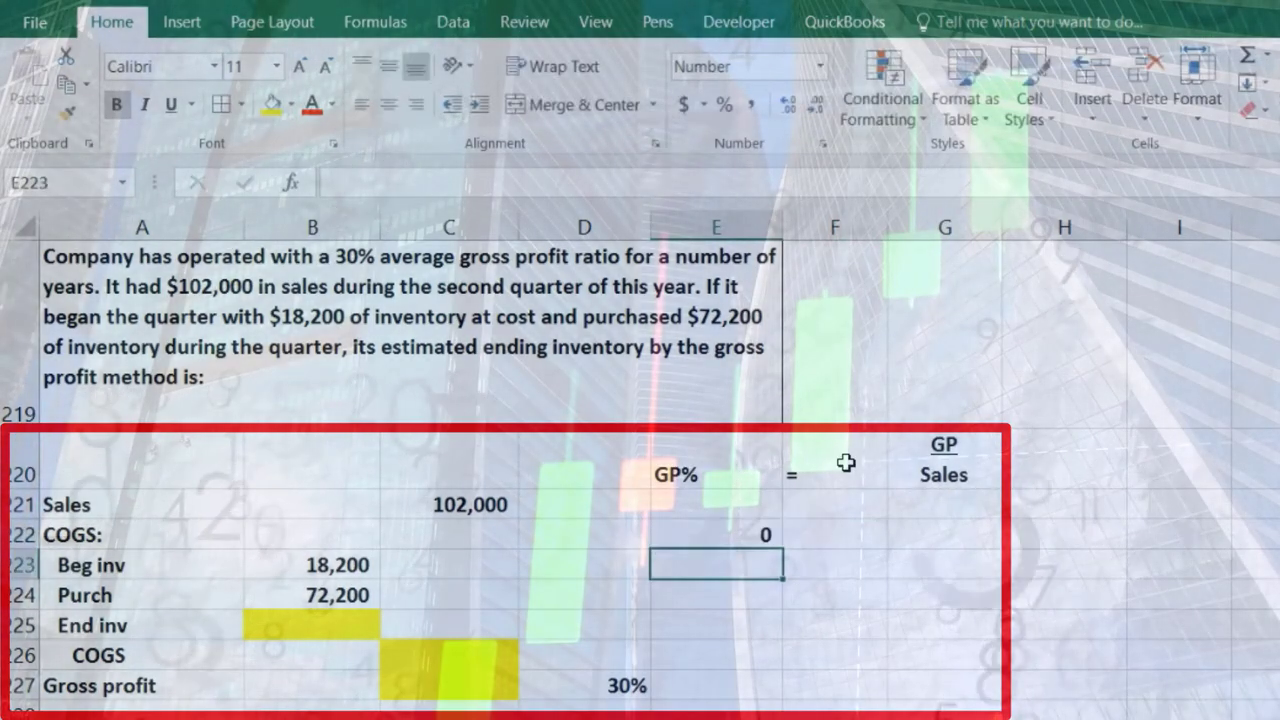
{"action": "key", "text": "Up"}
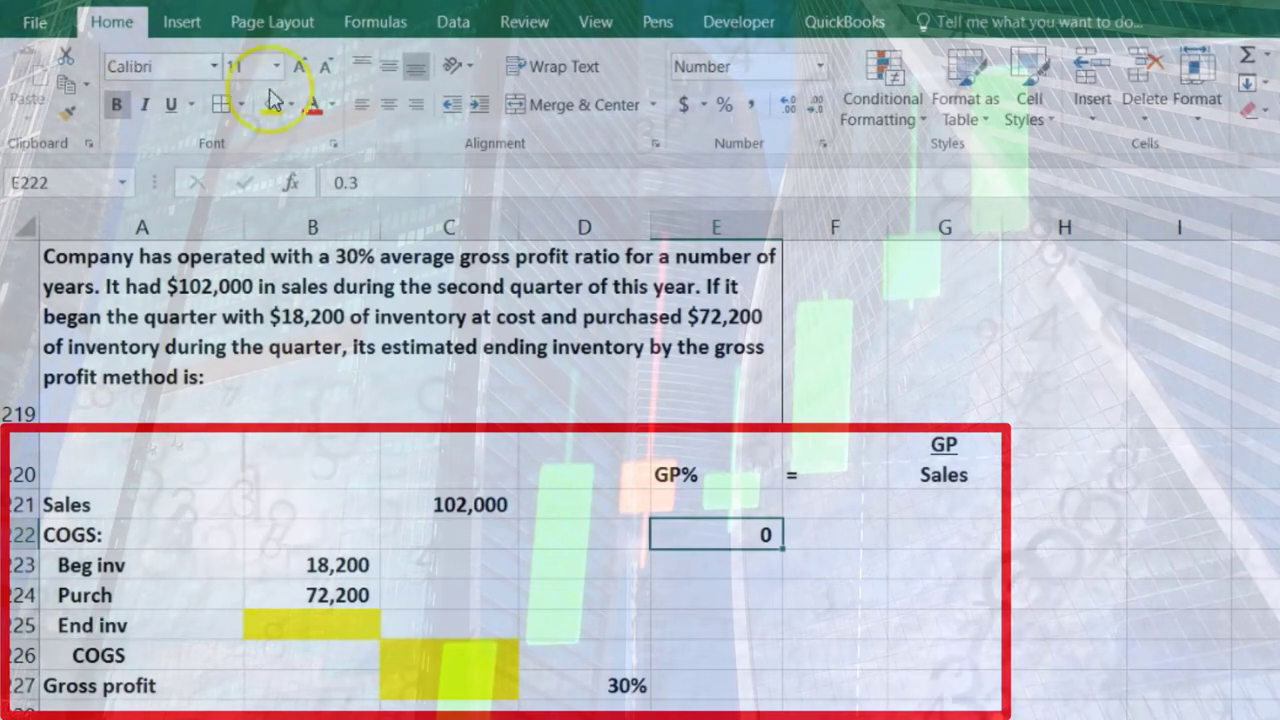
{"action": "left_click", "coordinate": [724, 104]}
Enter an equals sign in F222 and "GP" above "102,000" on two lines in G222
{"action": "left_click", "coordinate": [855, 527]}
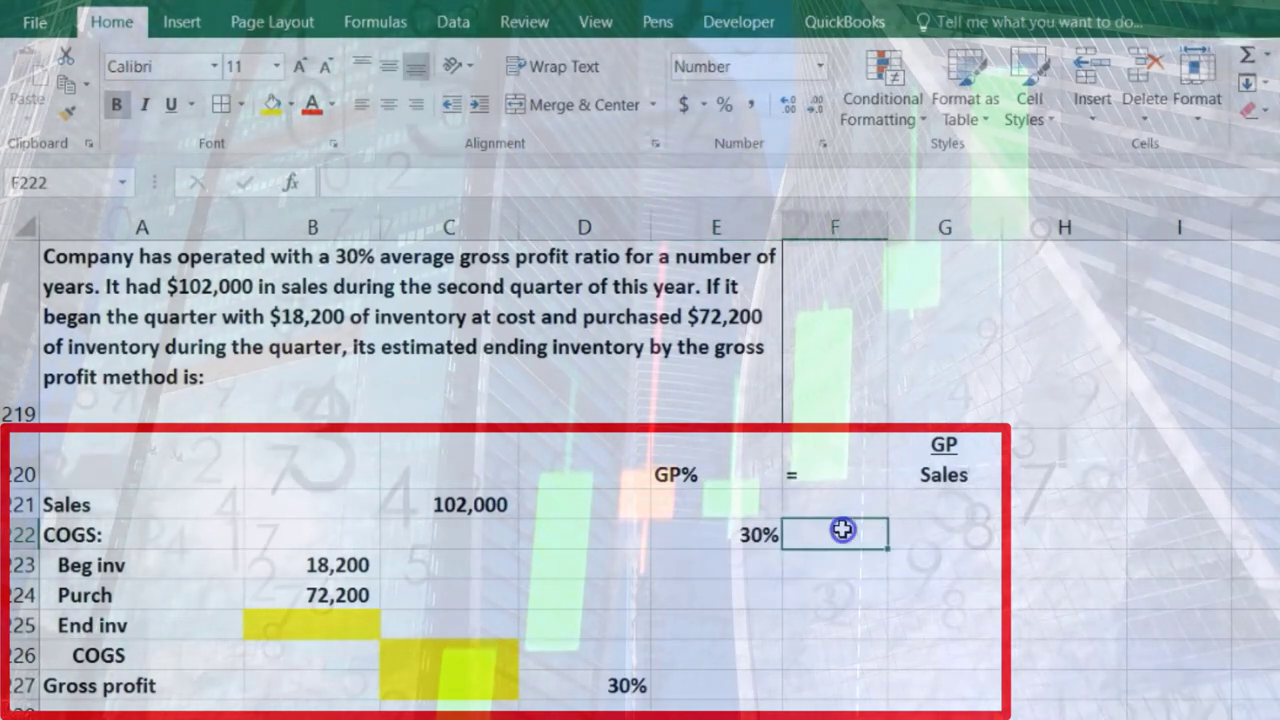
{"action": "type", "text": "="}
{"action": "key", "text": "Tab"}
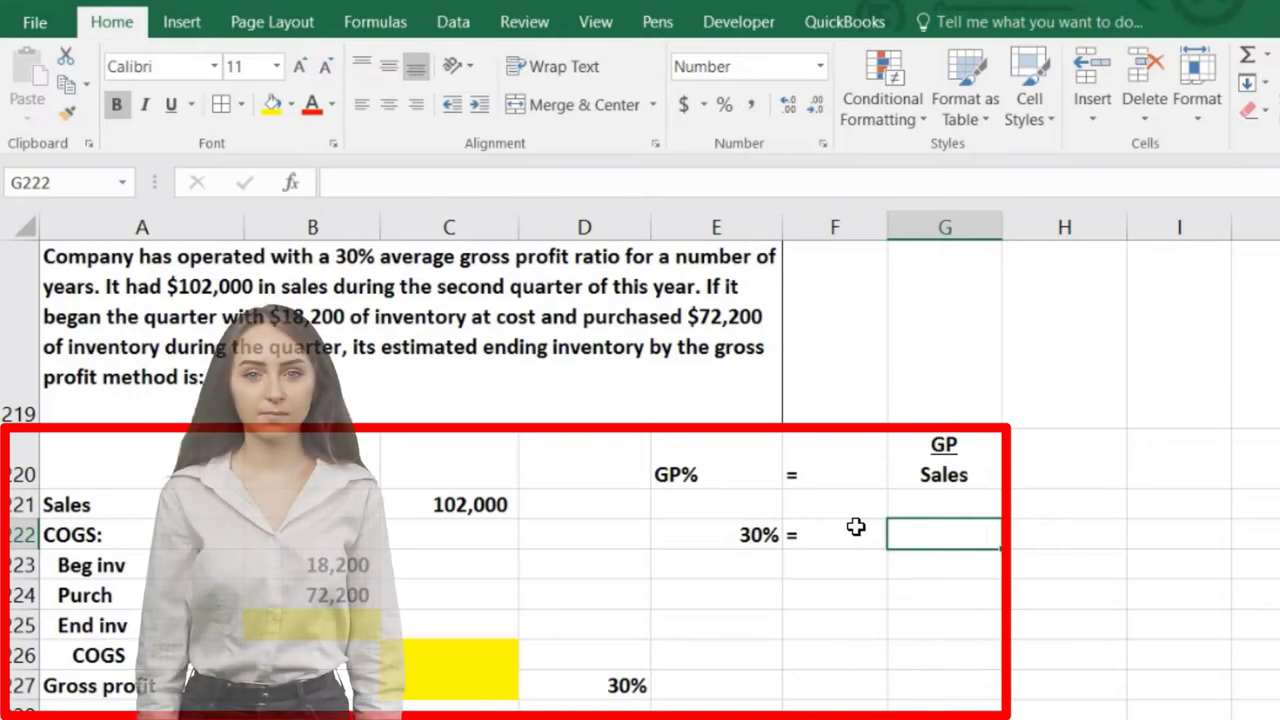
{"action": "type", "text": "GP"}
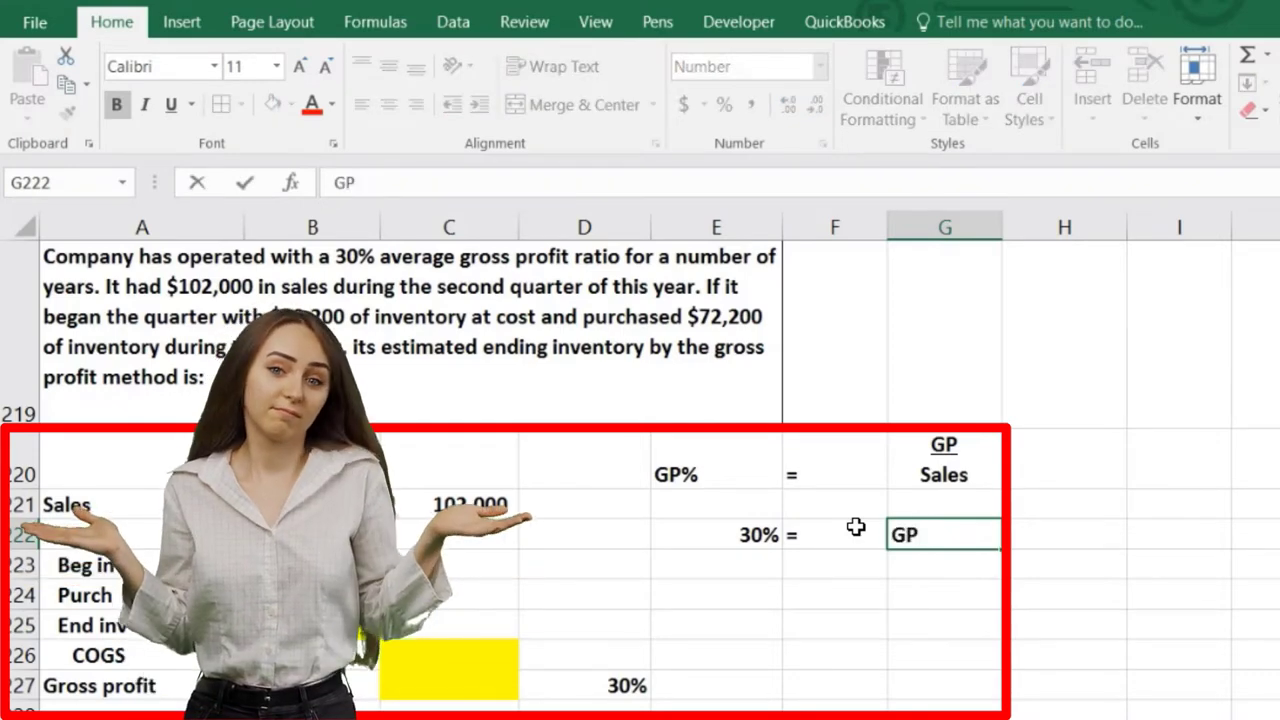
{"action": "key", "text": "alt+Return"}
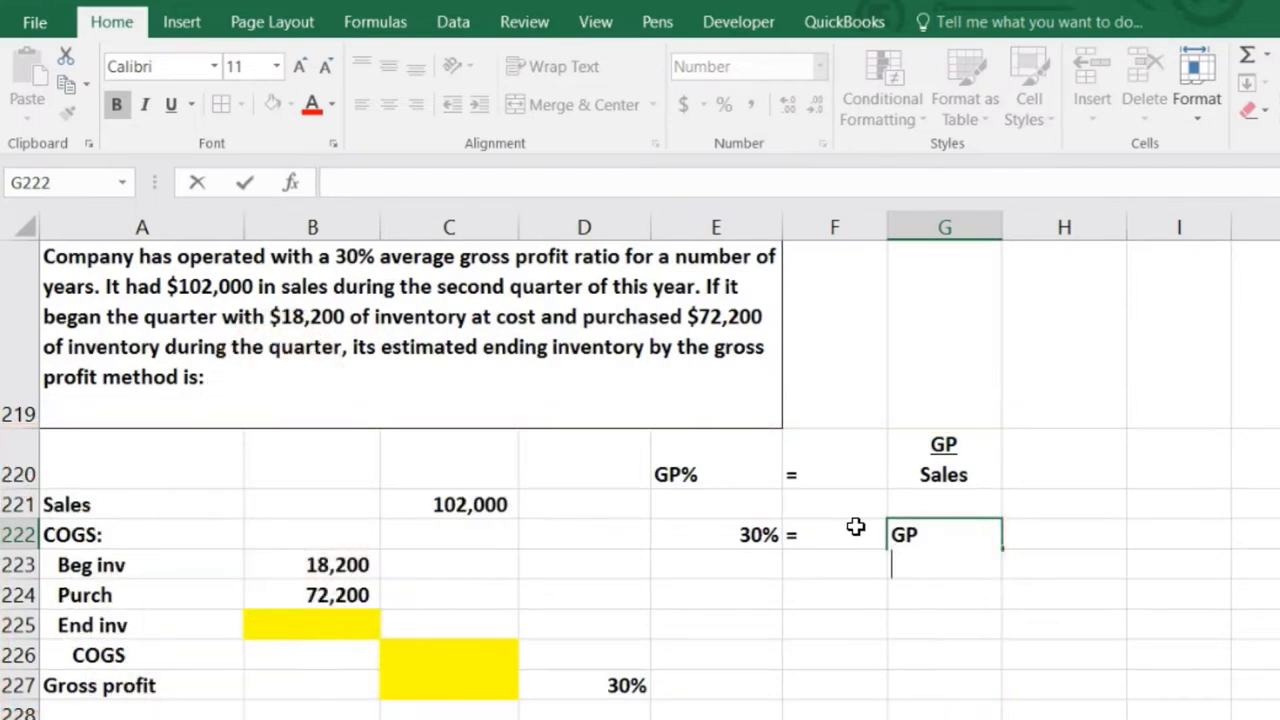
{"action": "type", "text": "102,000"}
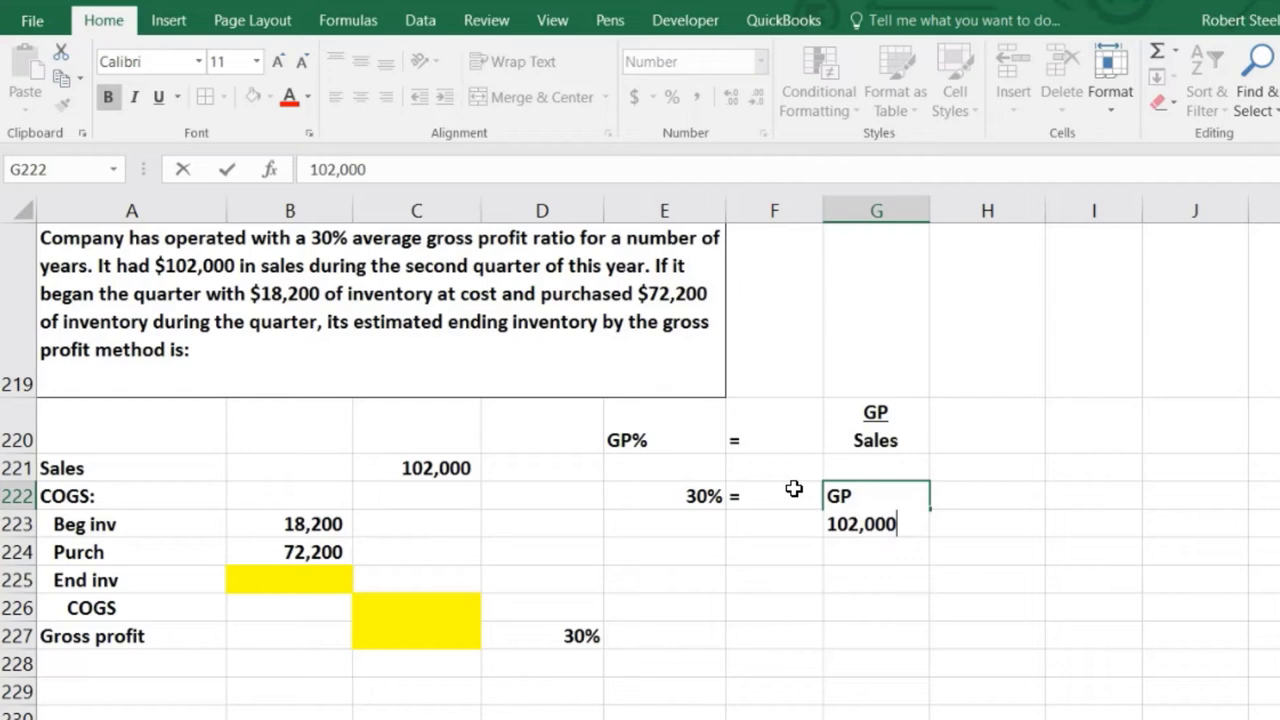
{"action": "key", "text": "Return"}
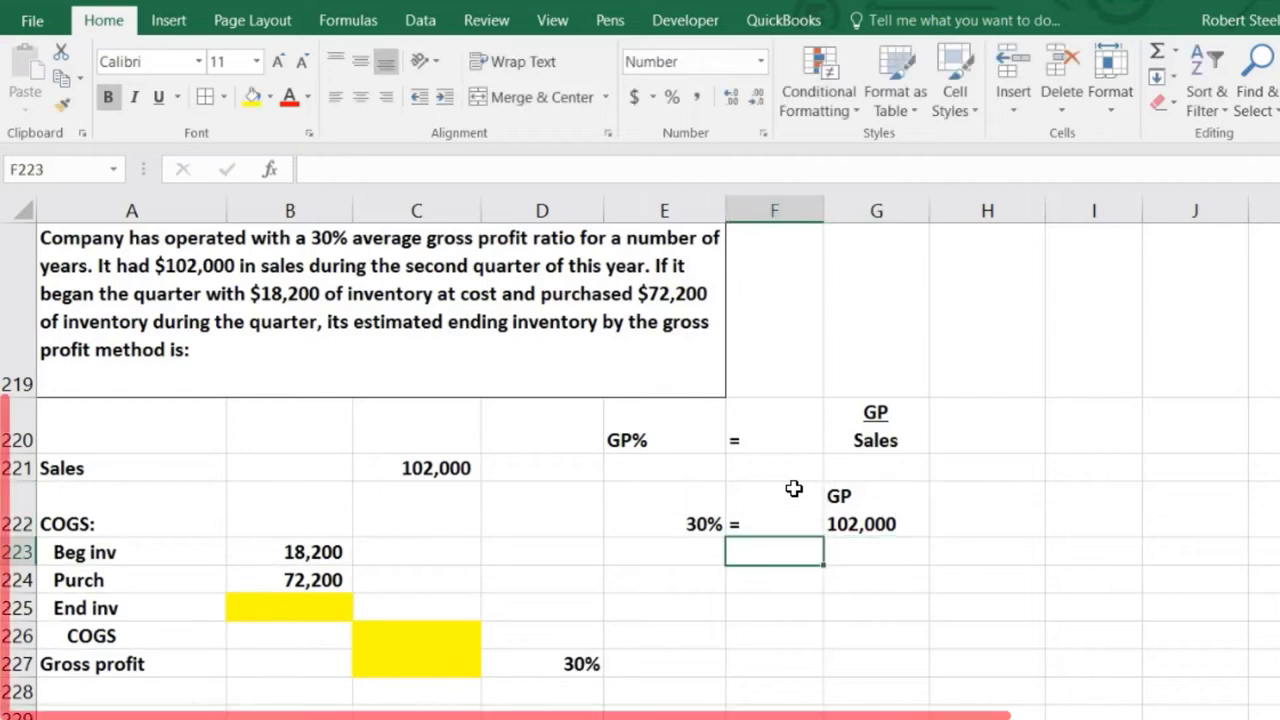
Center the text in G222 and underline "GP" to show it as a fraction over 102,000
{"action": "key", "text": "Up"}
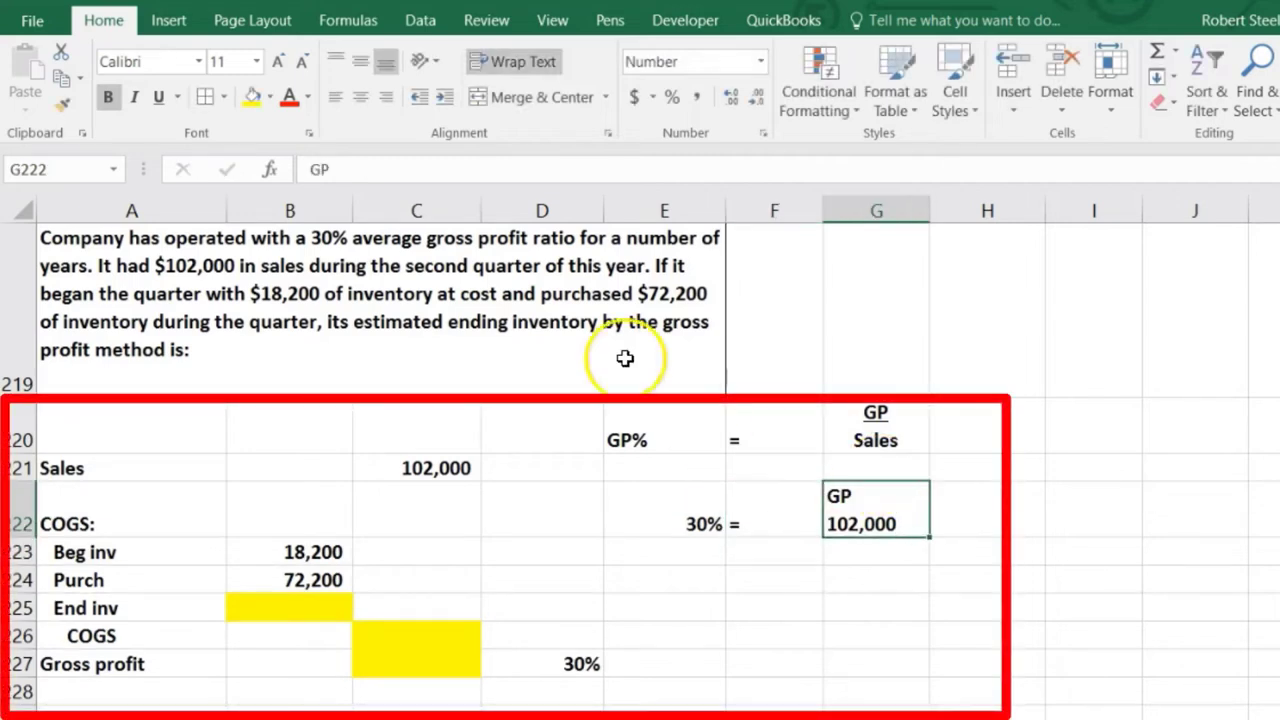
{"action": "left_click", "coordinate": [360, 97]}
{"action": "double_click", "coordinate": [898, 501]}
{"action": "left_click_drag", "start_coordinate": [898, 501], "coordinate": [848, 497]}
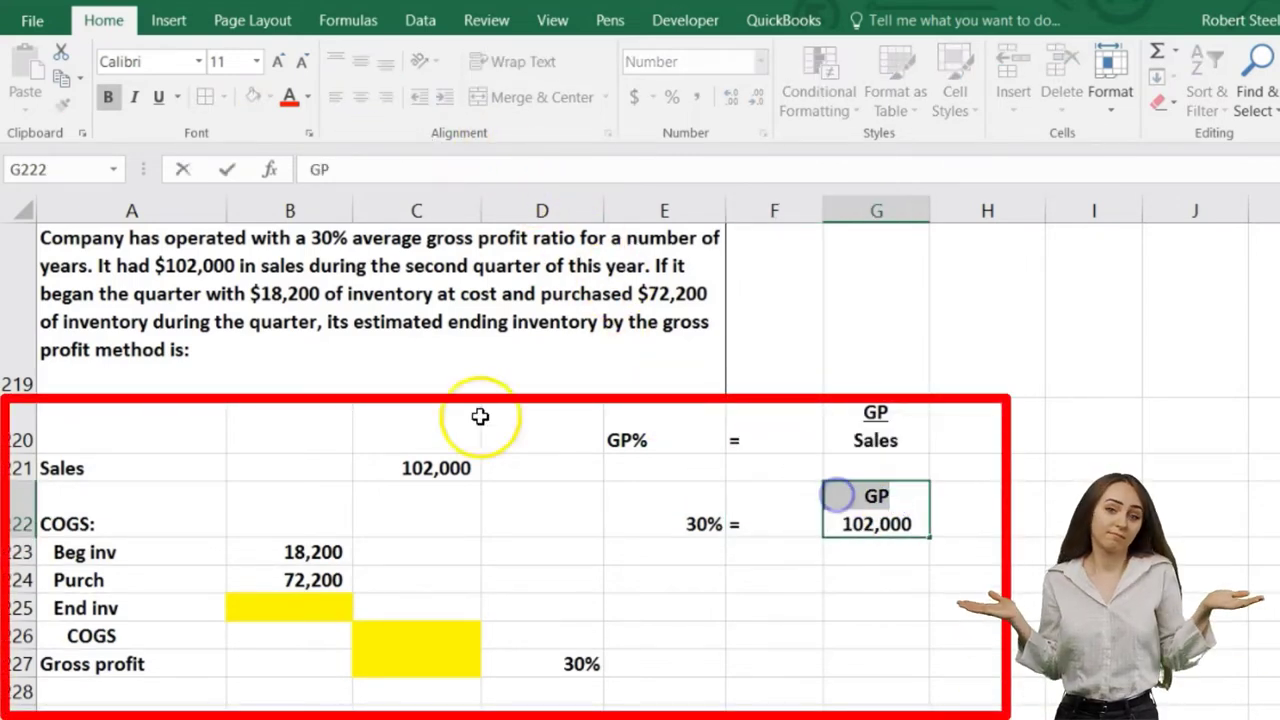
{"action": "left_click", "coordinate": [160, 97]}
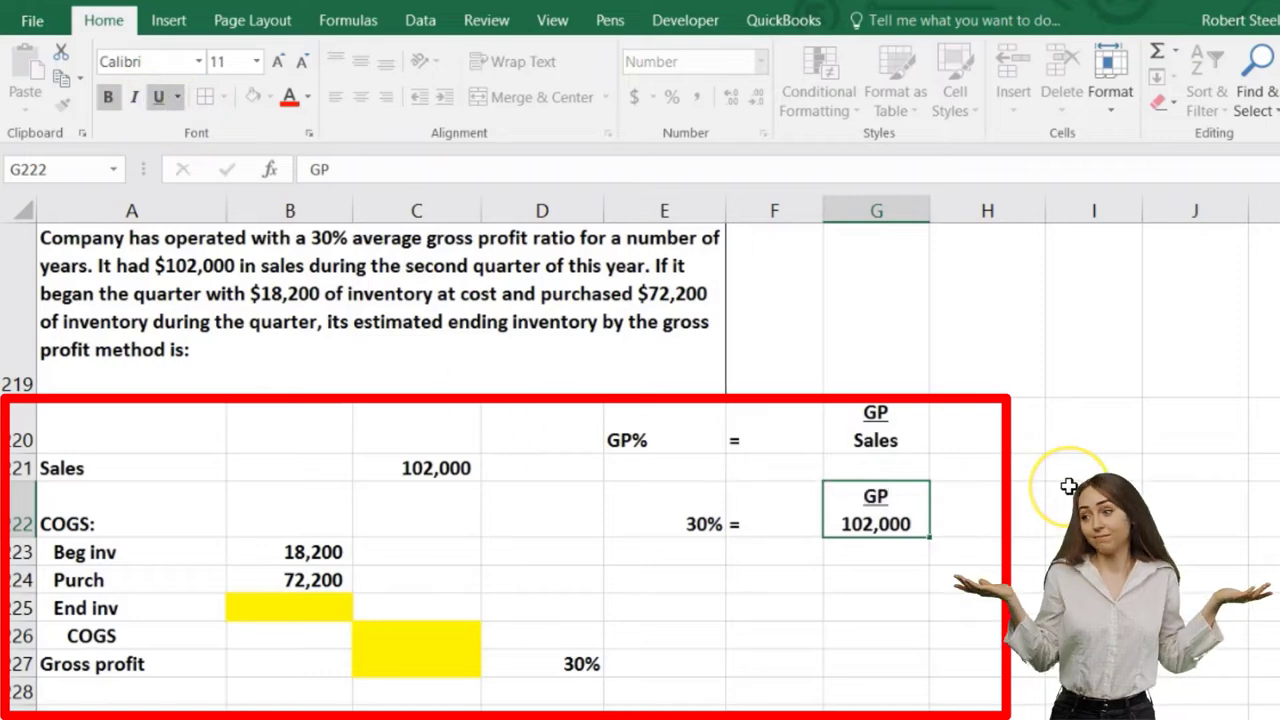
{"action": "key", "text": "Return"}
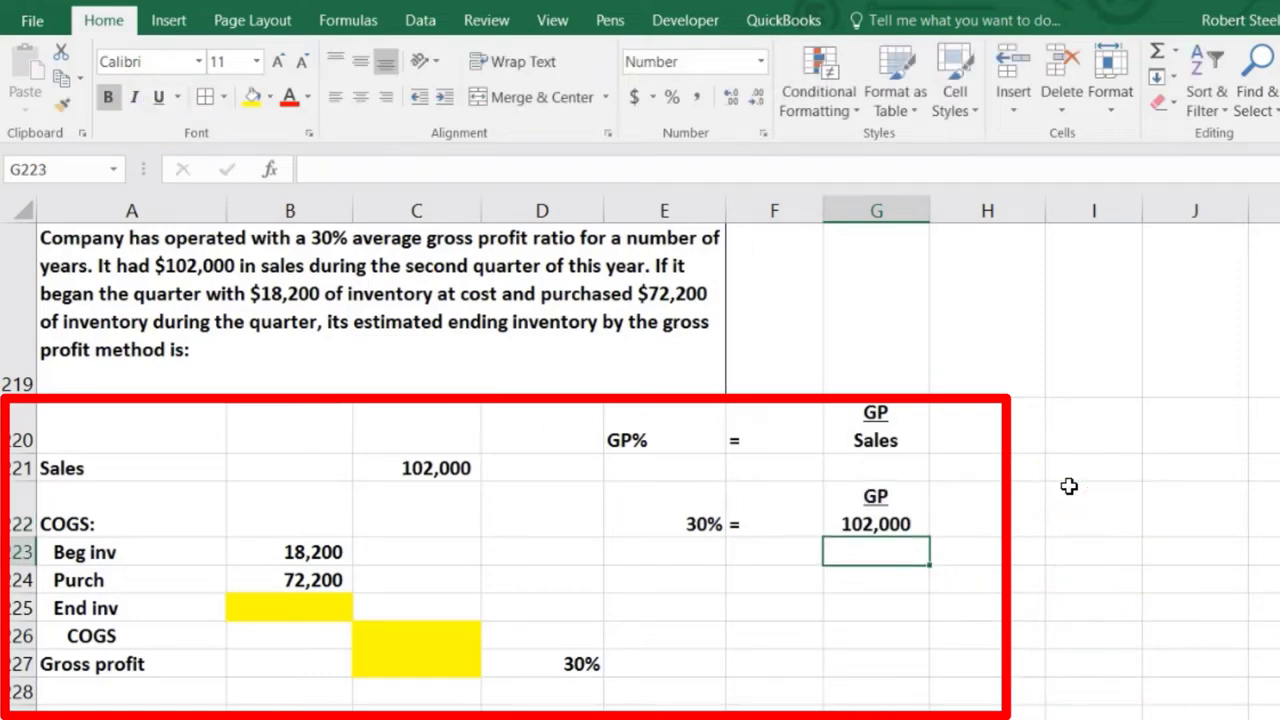
Examine the gross profit amount cell, its ratio in D227 and the sales amount in C221
{"action": "key", "text": "Down"}
{"action": "key", "text": "Down"}
{"action": "key", "text": "Down"}
{"action": "key", "text": "Down"}
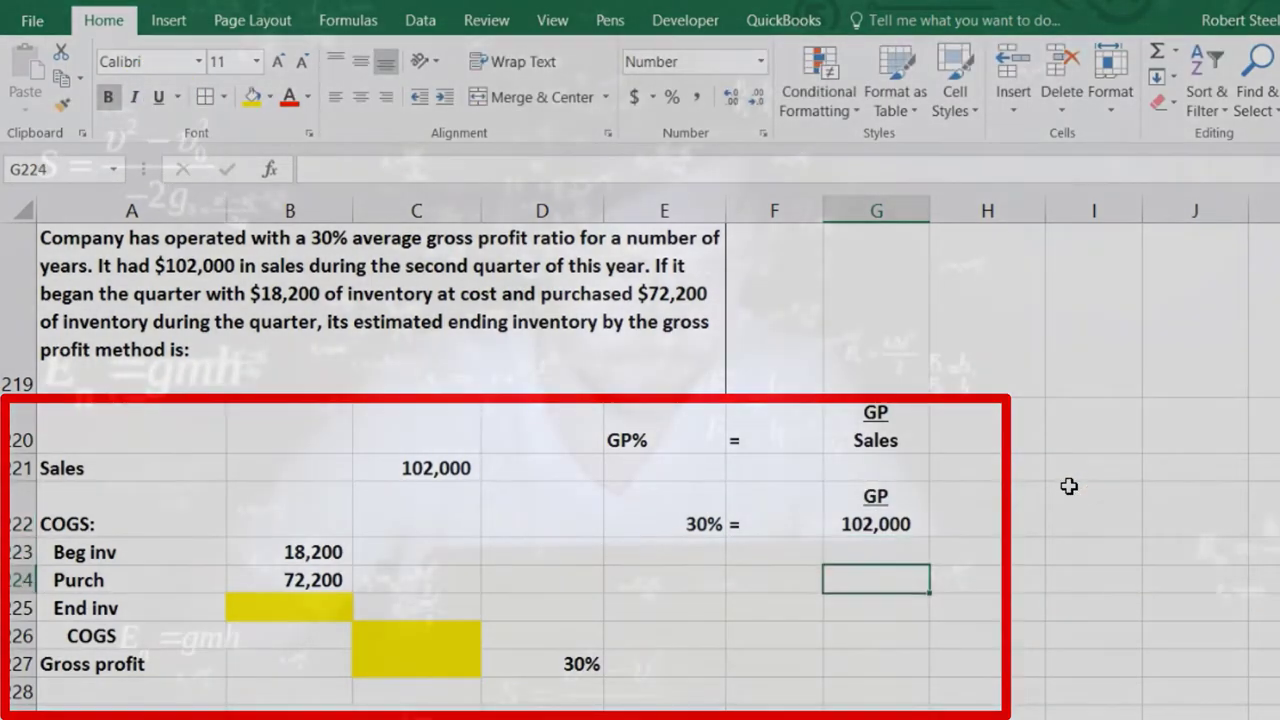
{"action": "key", "text": "Left"}
{"action": "key", "text": "Left"}
{"action": "key", "text": "Left"}
{"action": "key", "text": "Left"}
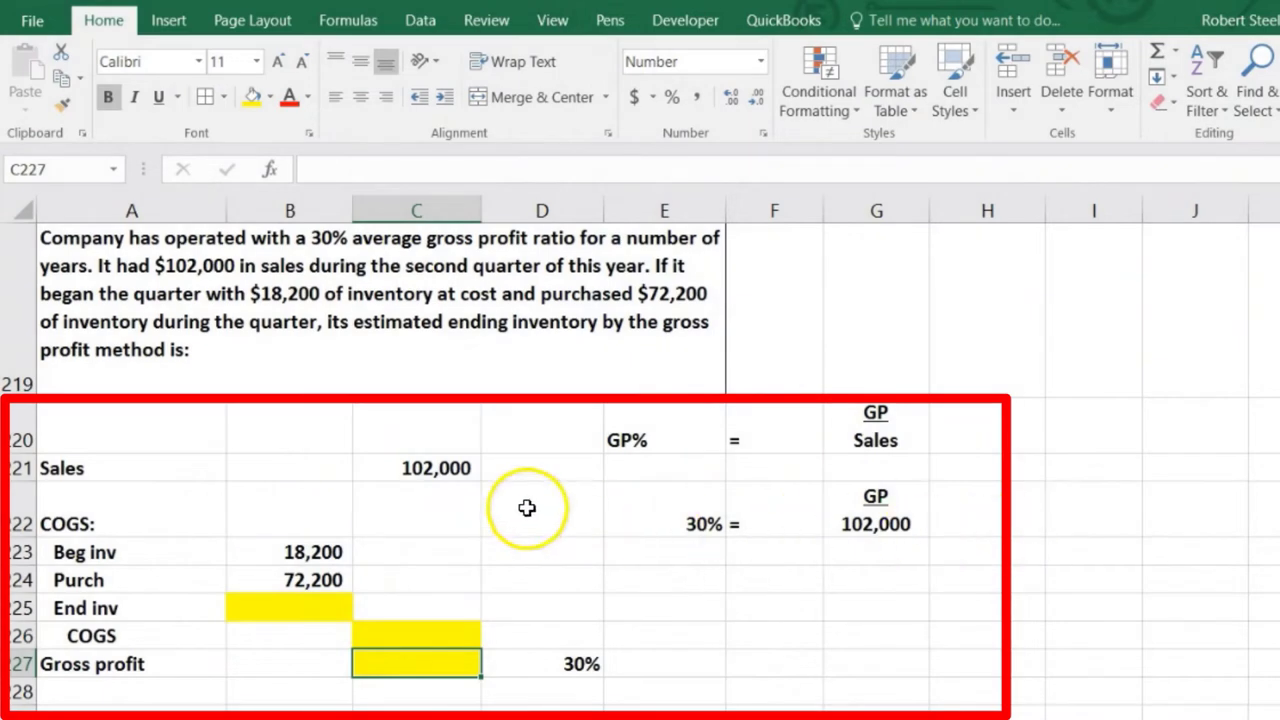
{"action": "left_click", "coordinate": [539, 664]}
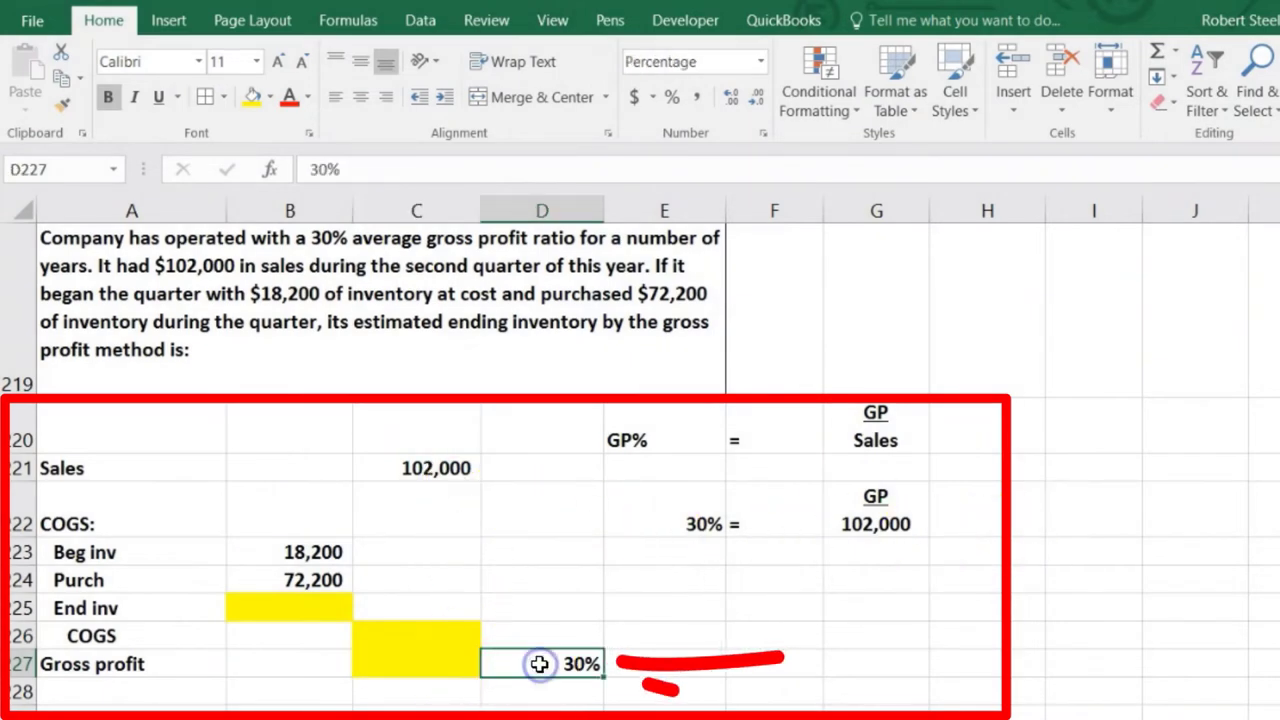
{"action": "left_click", "coordinate": [458, 667]}
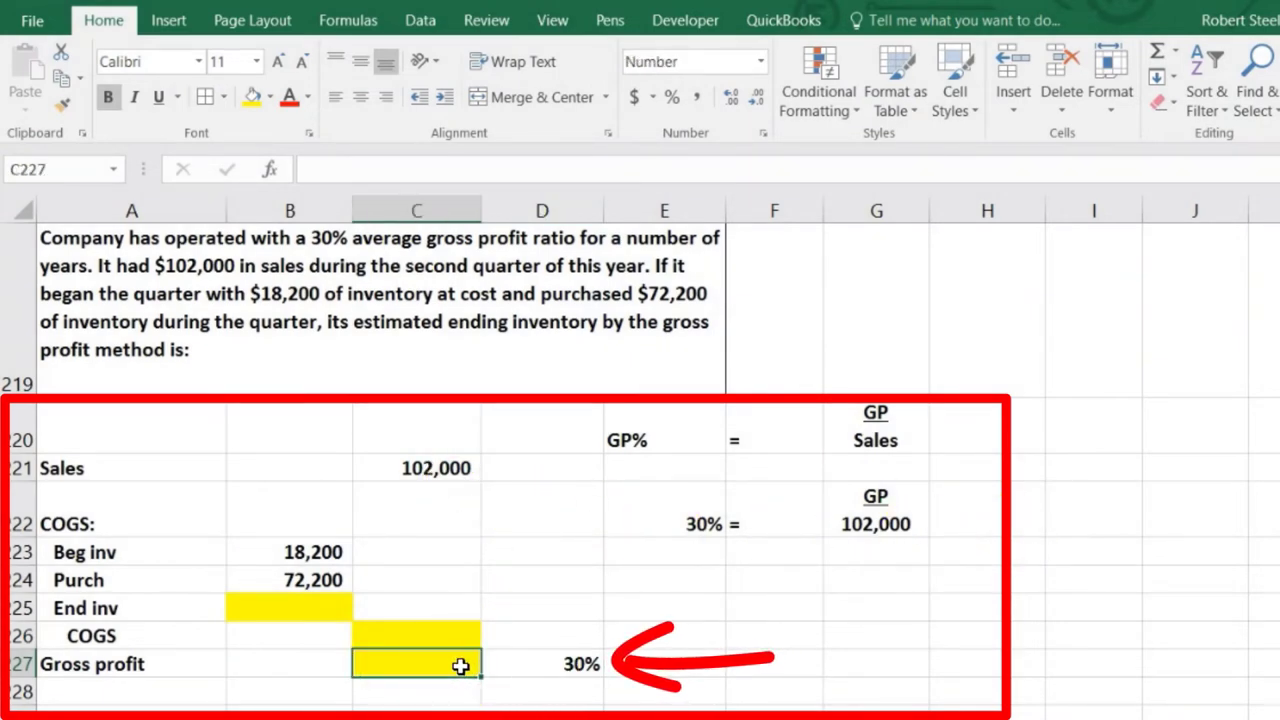
{"action": "left_click", "coordinate": [443, 472]}
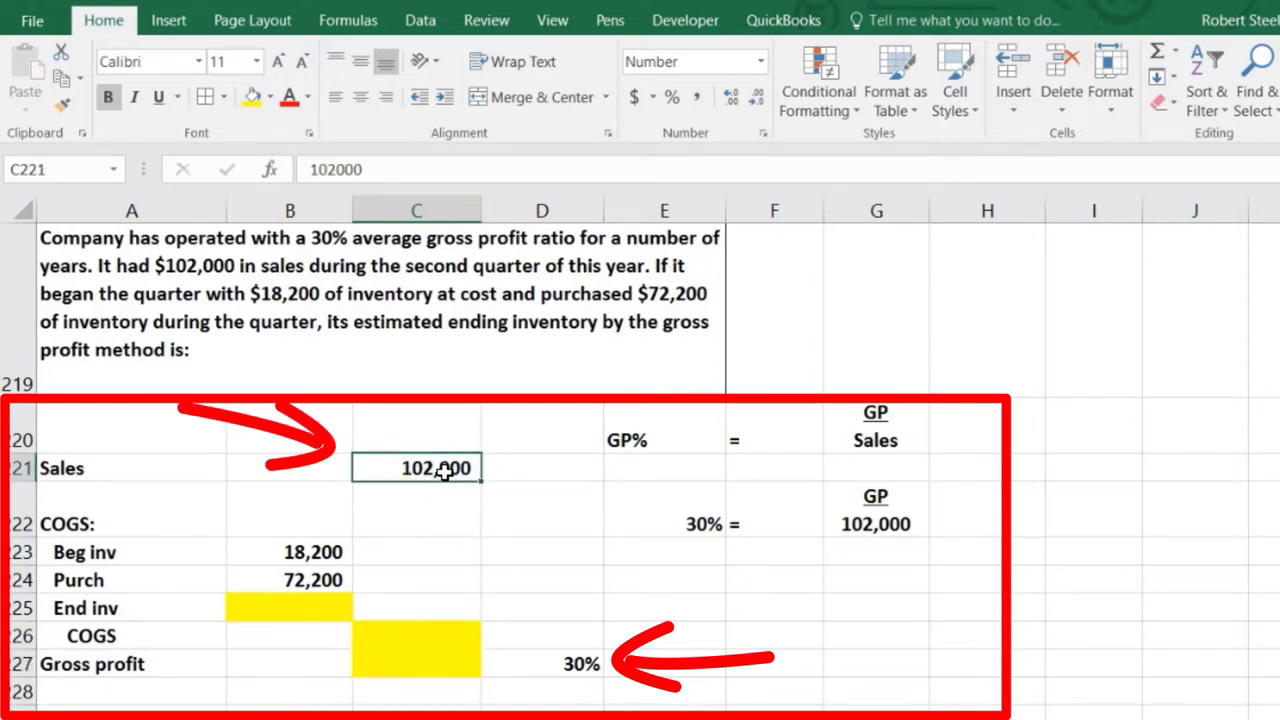
{"action": "left_click", "coordinate": [525, 661]}
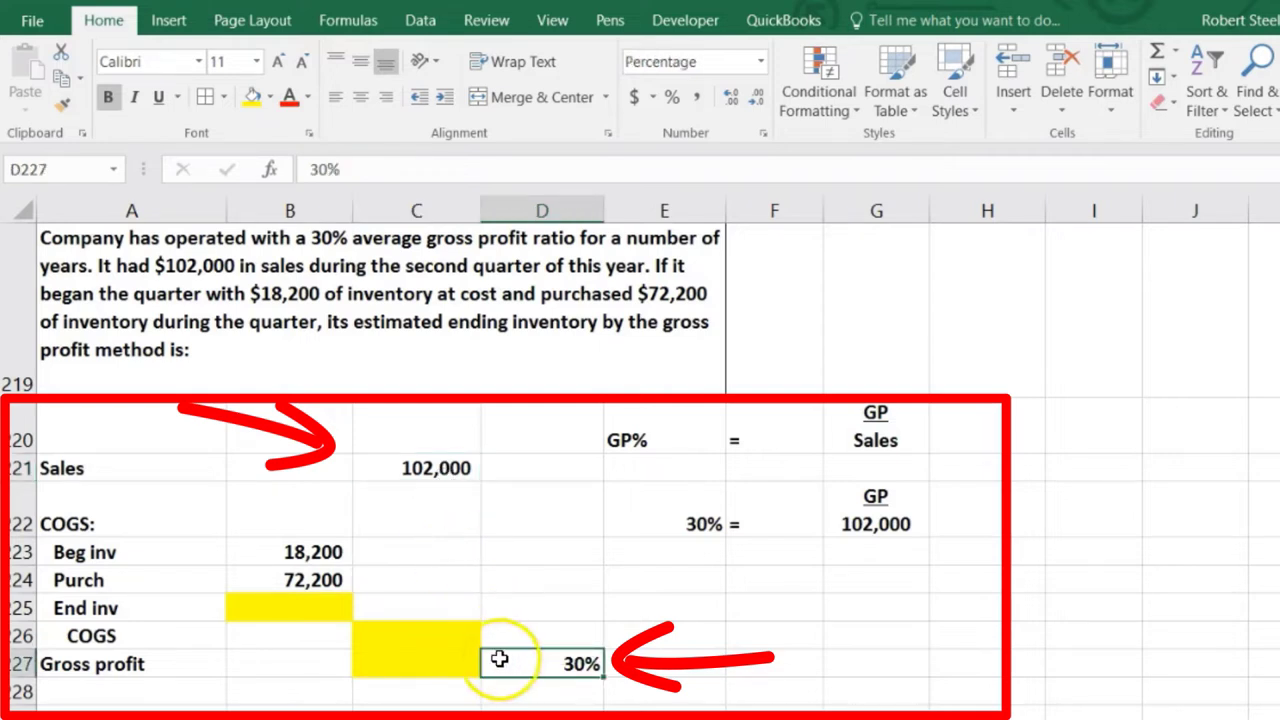
Calculate the gross profit in C227 as sales times the gross profit ratio with =C221*D227
{"action": "left_click", "coordinate": [455, 657]}
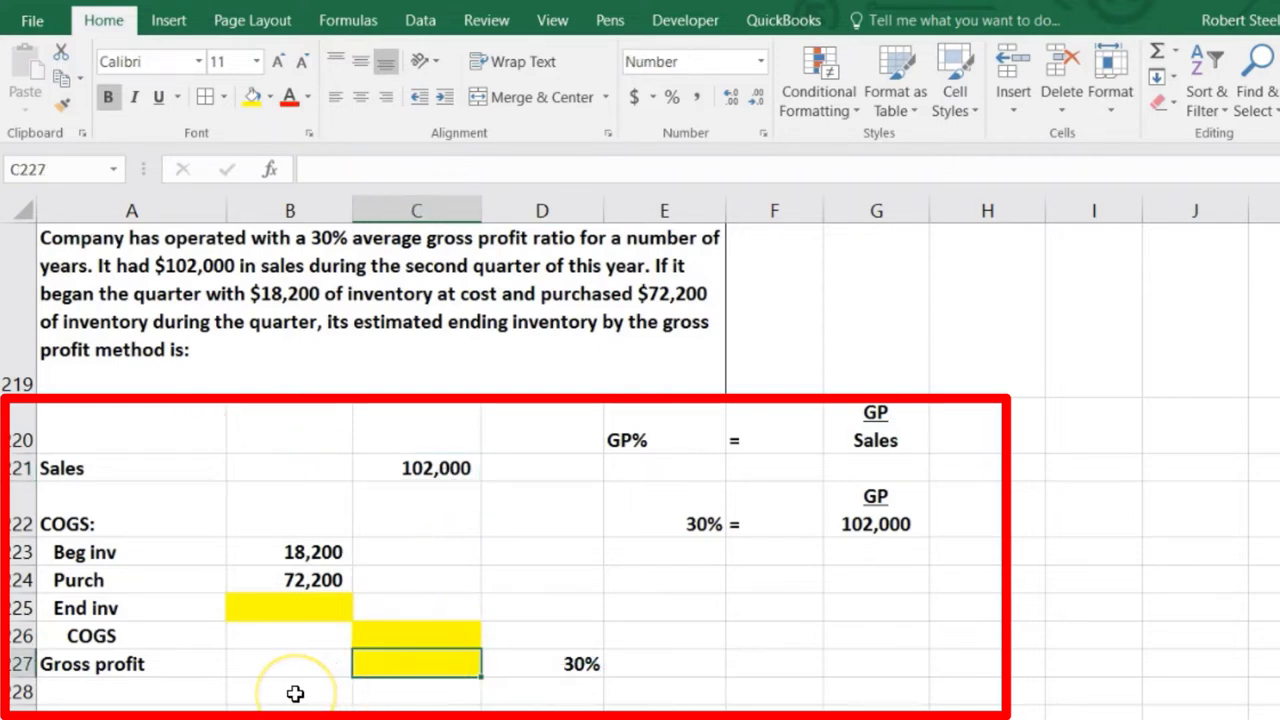
{"action": "type", "text": "="}
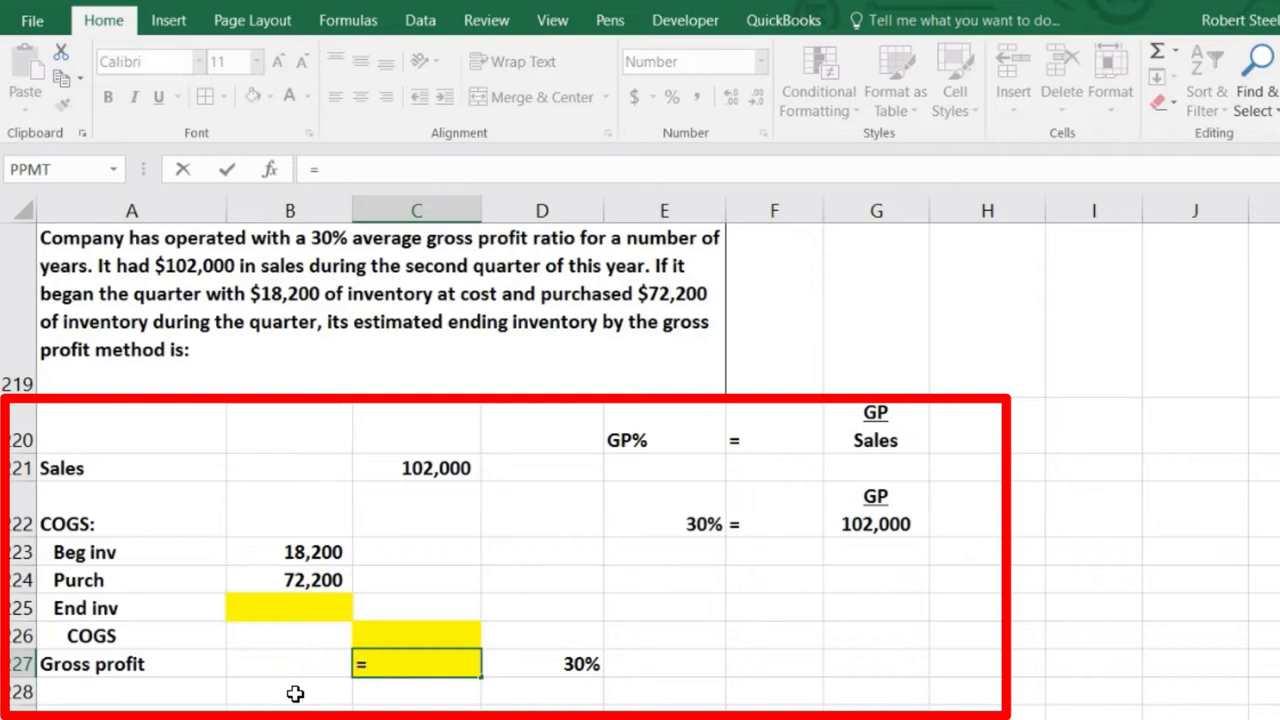
{"action": "left_click", "coordinate": [414, 470]}
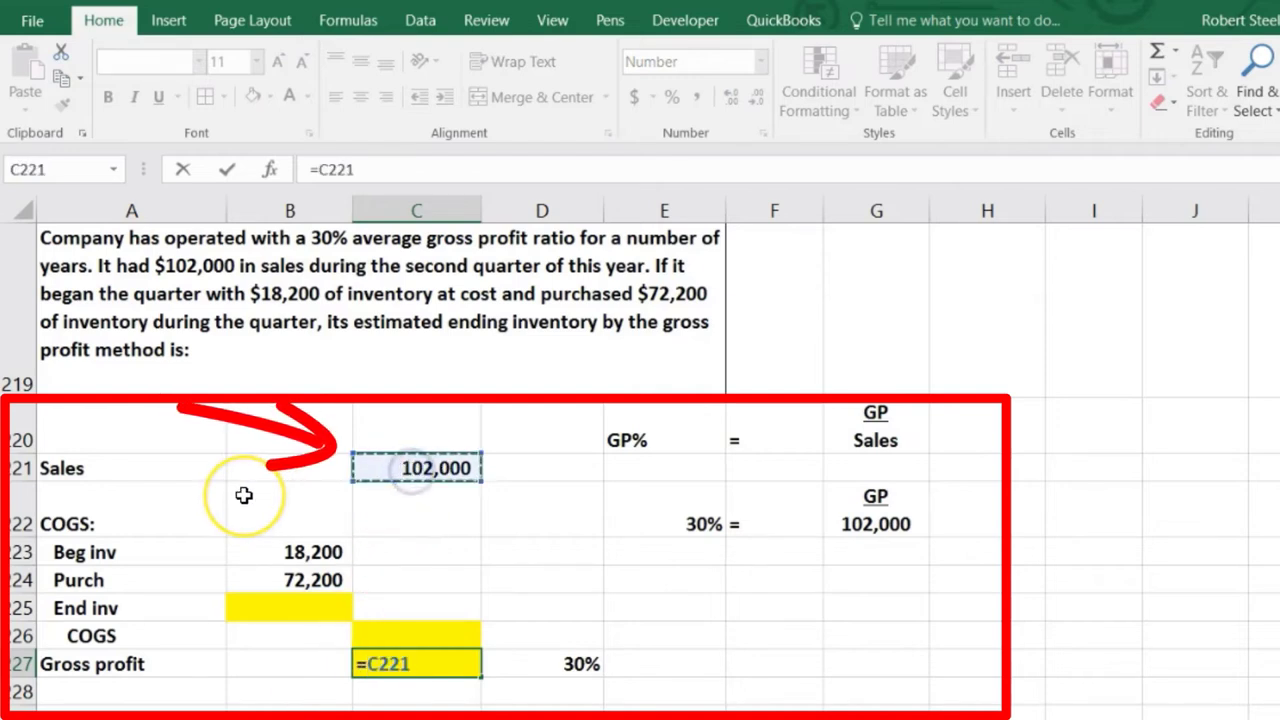
{"action": "type", "text": "*"}
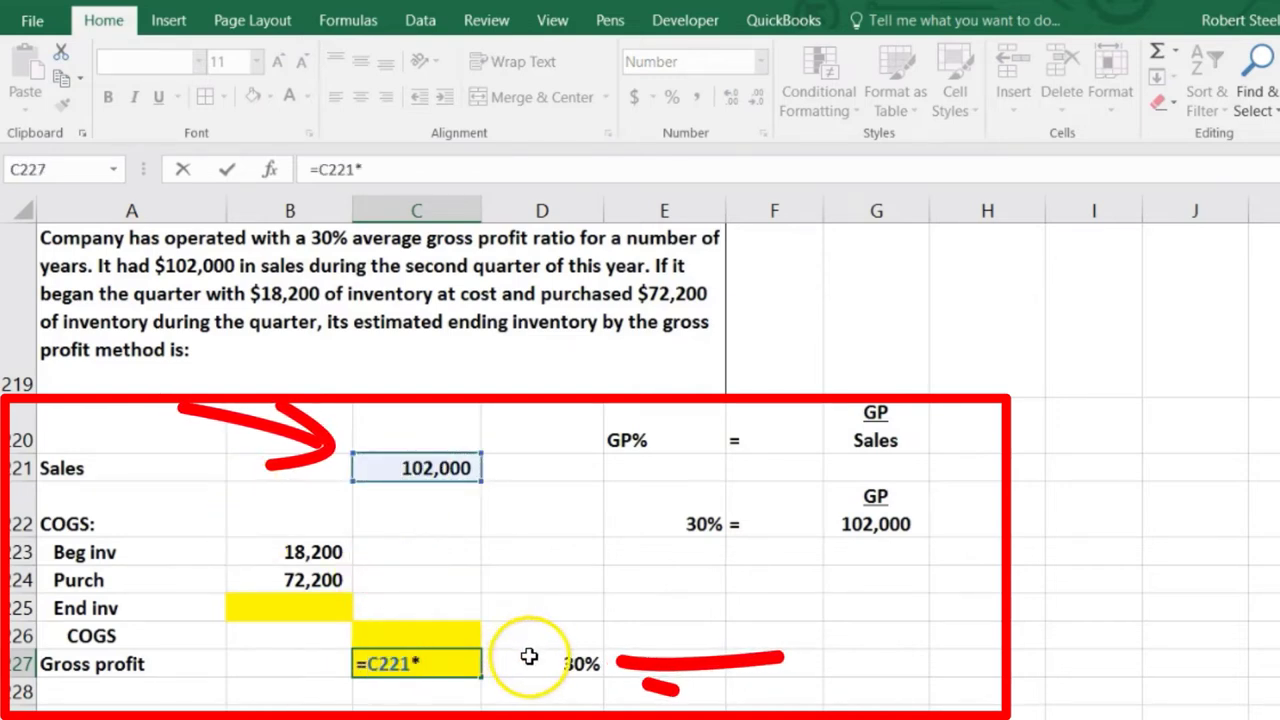
{"action": "left_click", "coordinate": [524, 655]}
{"action": "key", "text": "Return"}
{"action": "key", "text": "Up"}
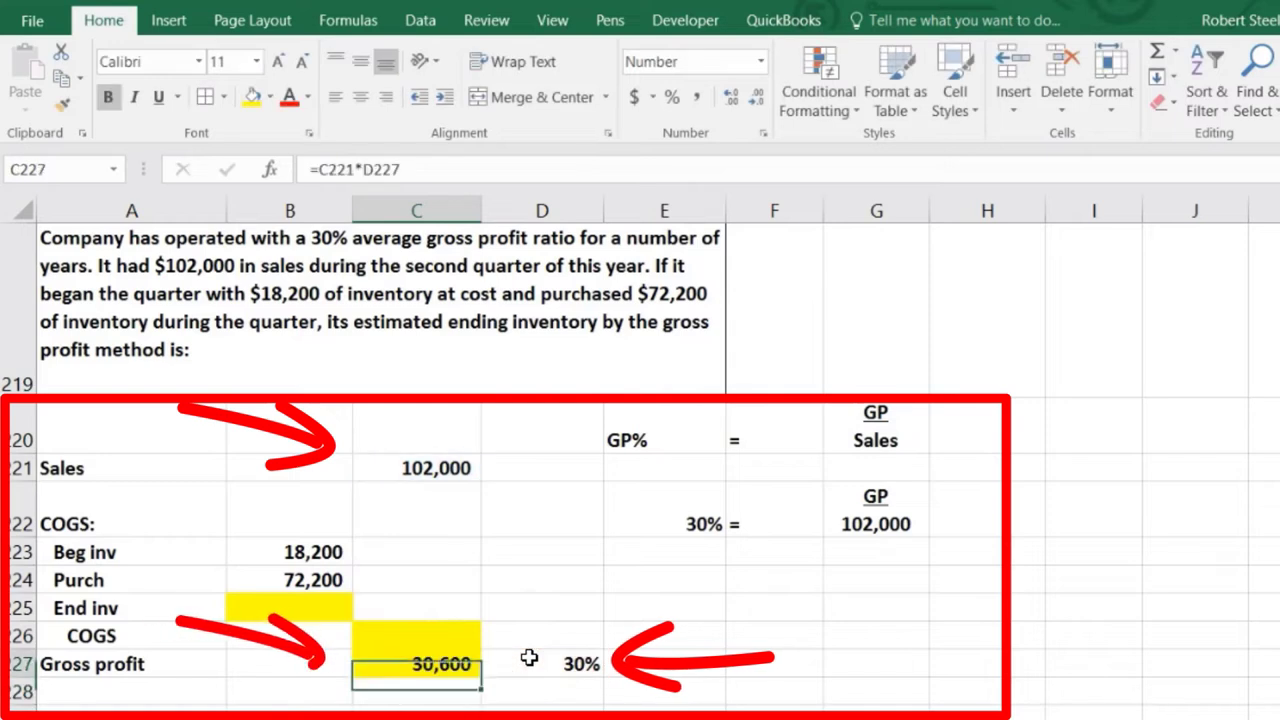
Switch to Calculator and check the ratio by dividing 30,600 by 102,000, then return to the worksheet
{"action": "key", "text": "Right"}
{"action": "key", "text": "Right"}
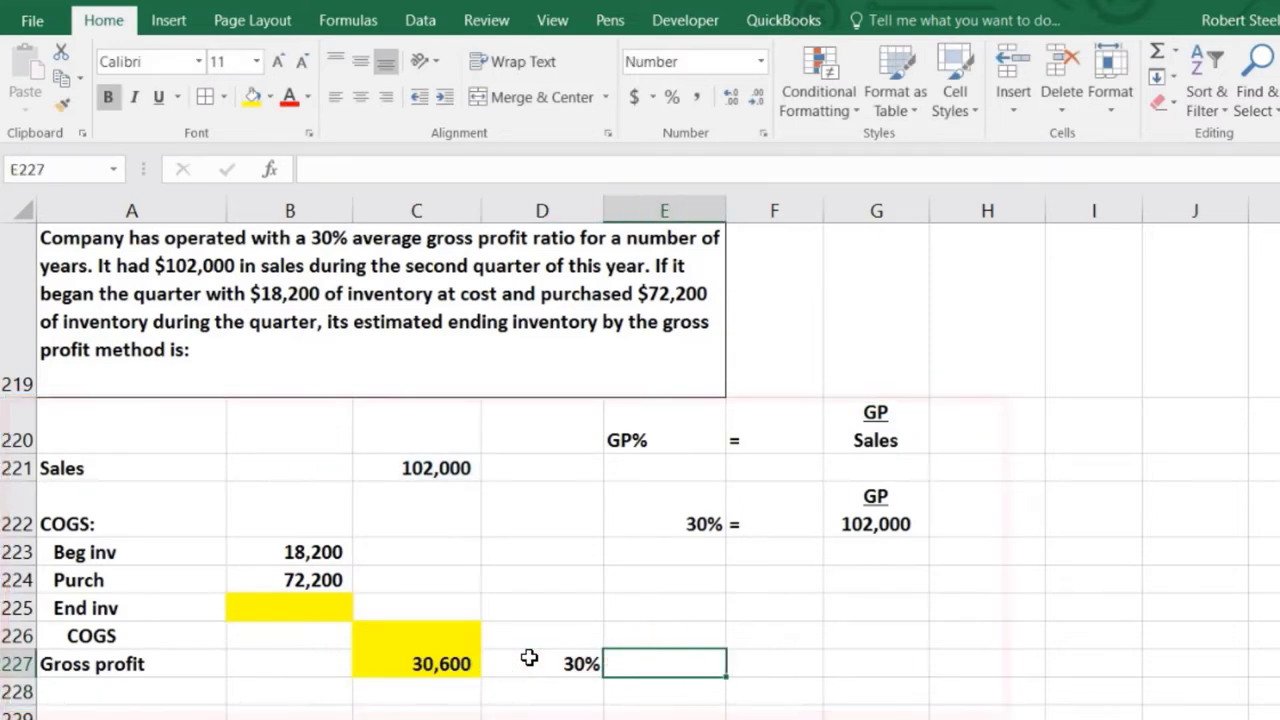
{"action": "key", "text": "XF86Calculator"}
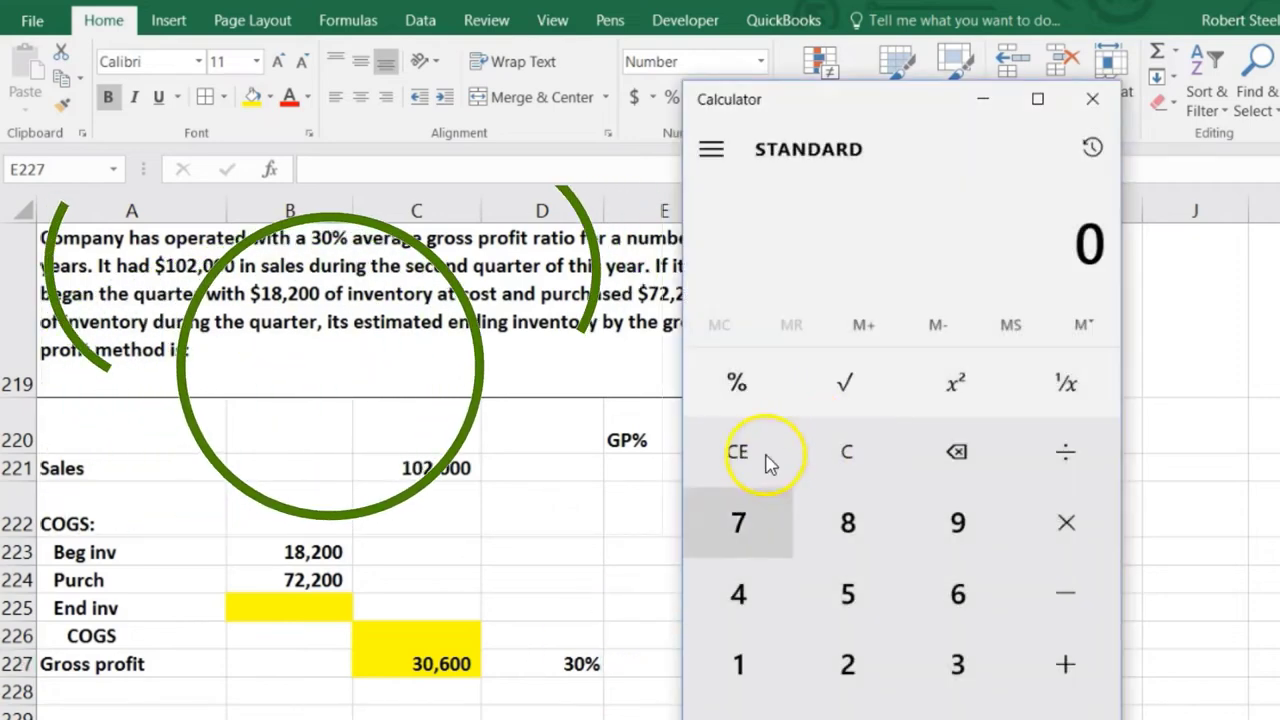
{"action": "type", "text": "3"}
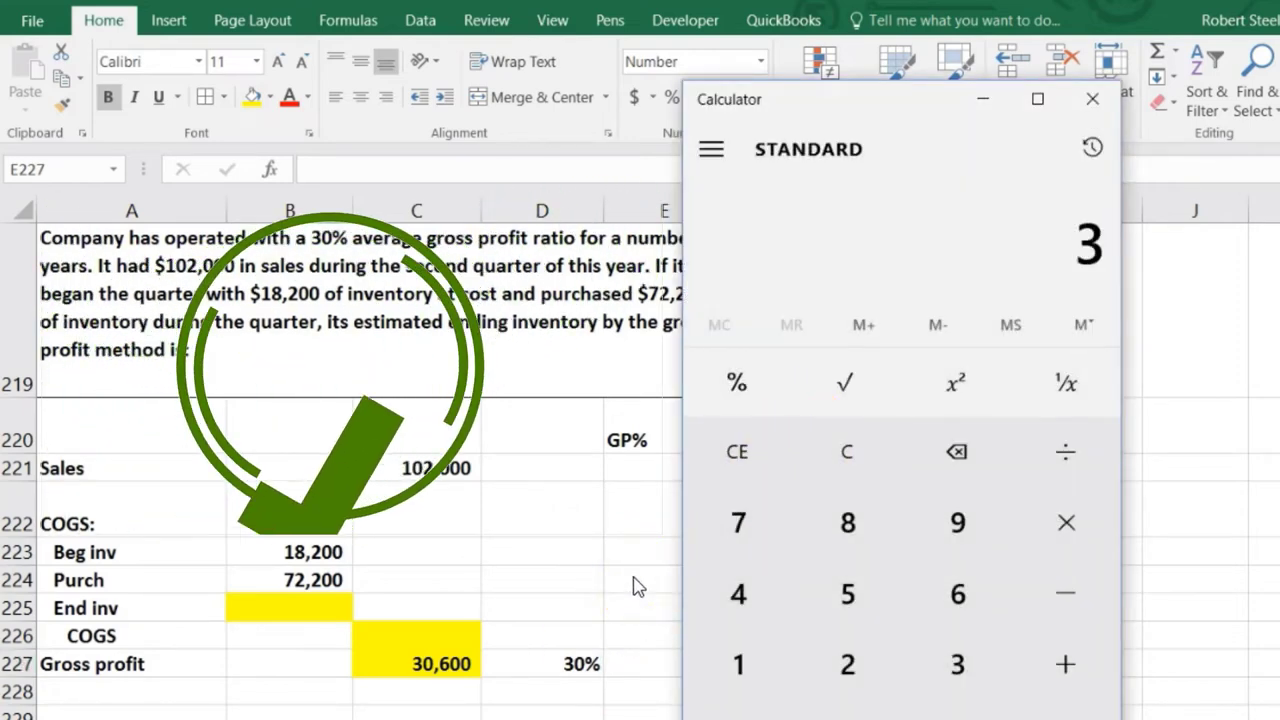
{"action": "type", "text": "0600,600"}
{"action": "key", "text": "slash"}
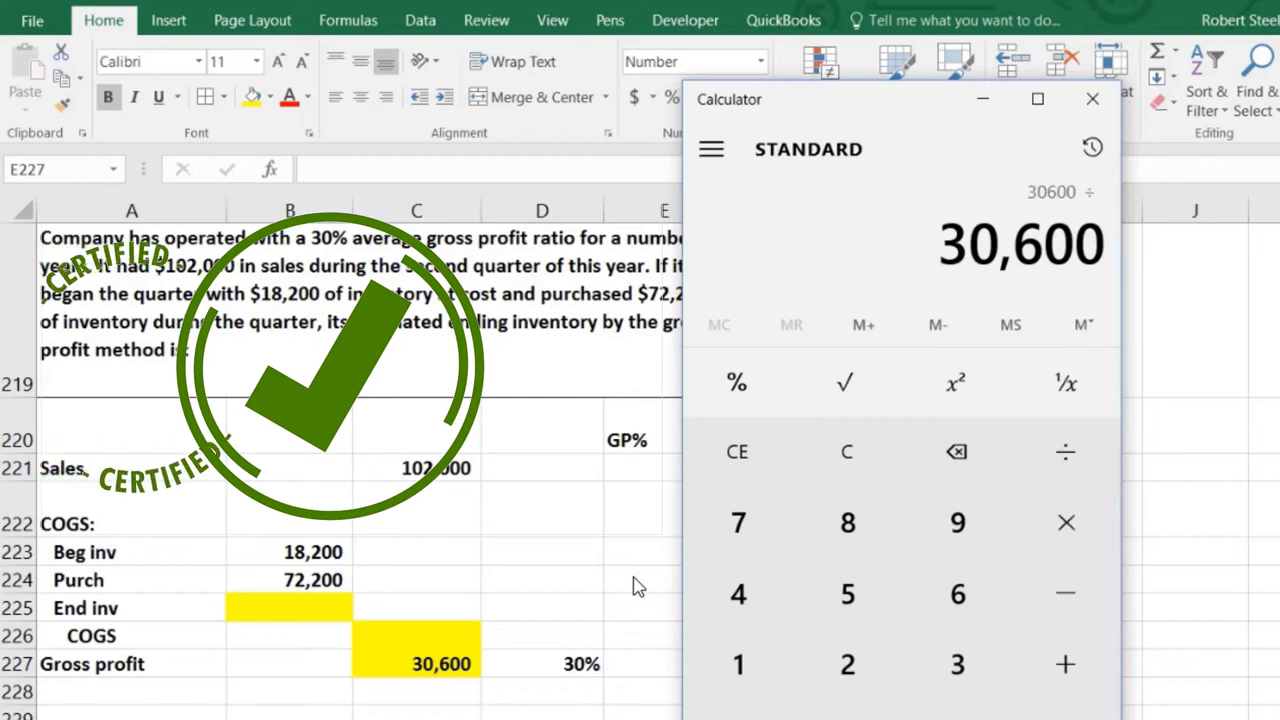
{"action": "type", "text": "102,000"}
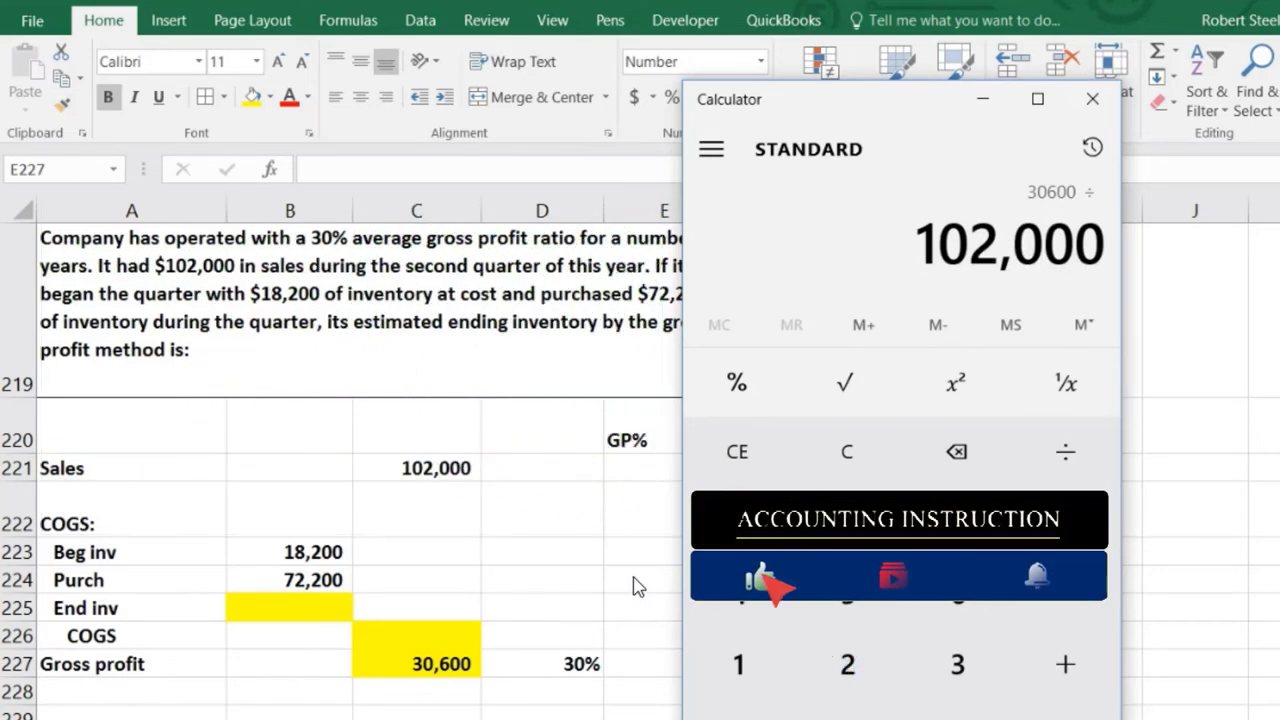
{"action": "key", "text": "Return"}
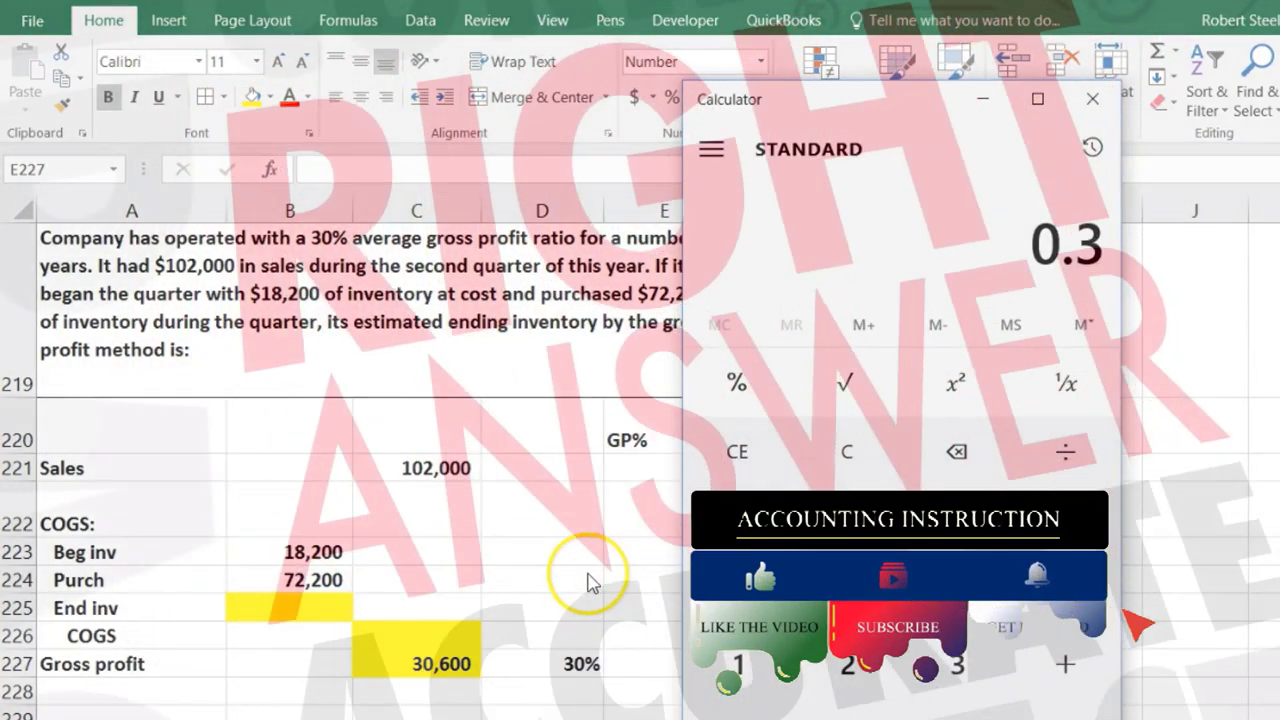
{"action": "left_click", "coordinate": [587, 573]}
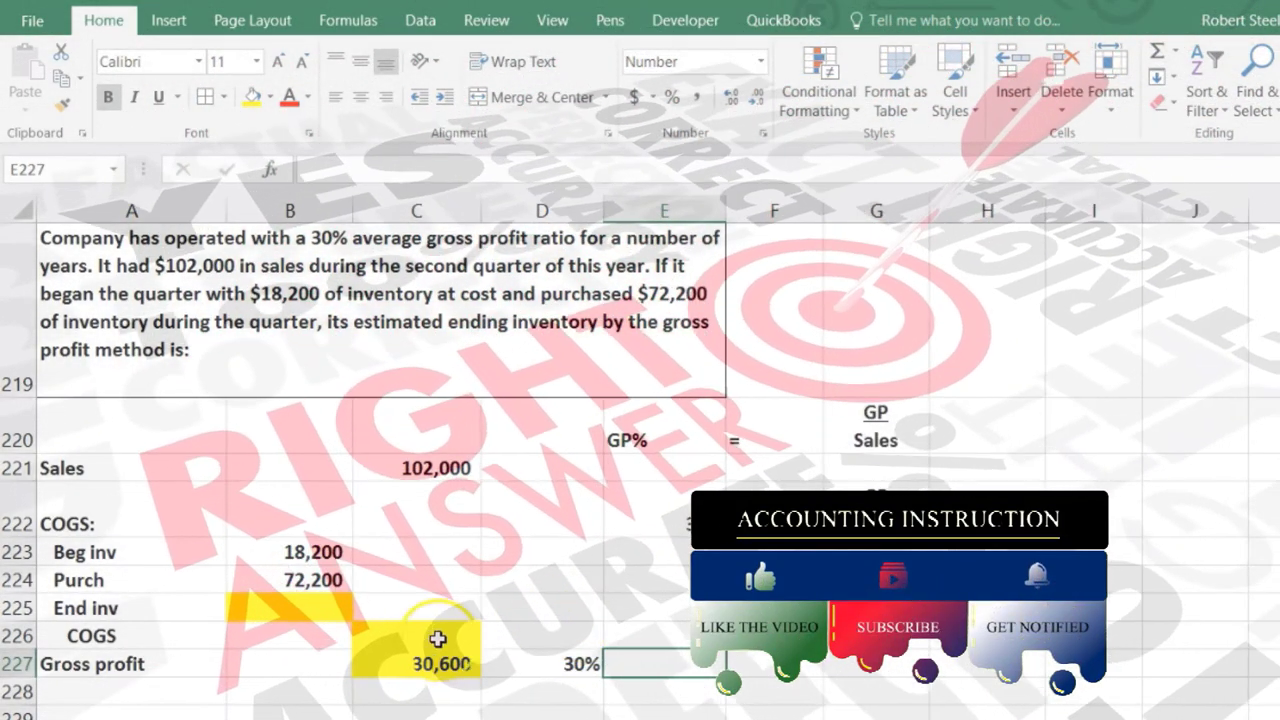
Write the equation 102,000 - x = 30,600 across cells E224 to I224, one term or sign per cell
{"action": "left_click", "coordinate": [437, 638]}
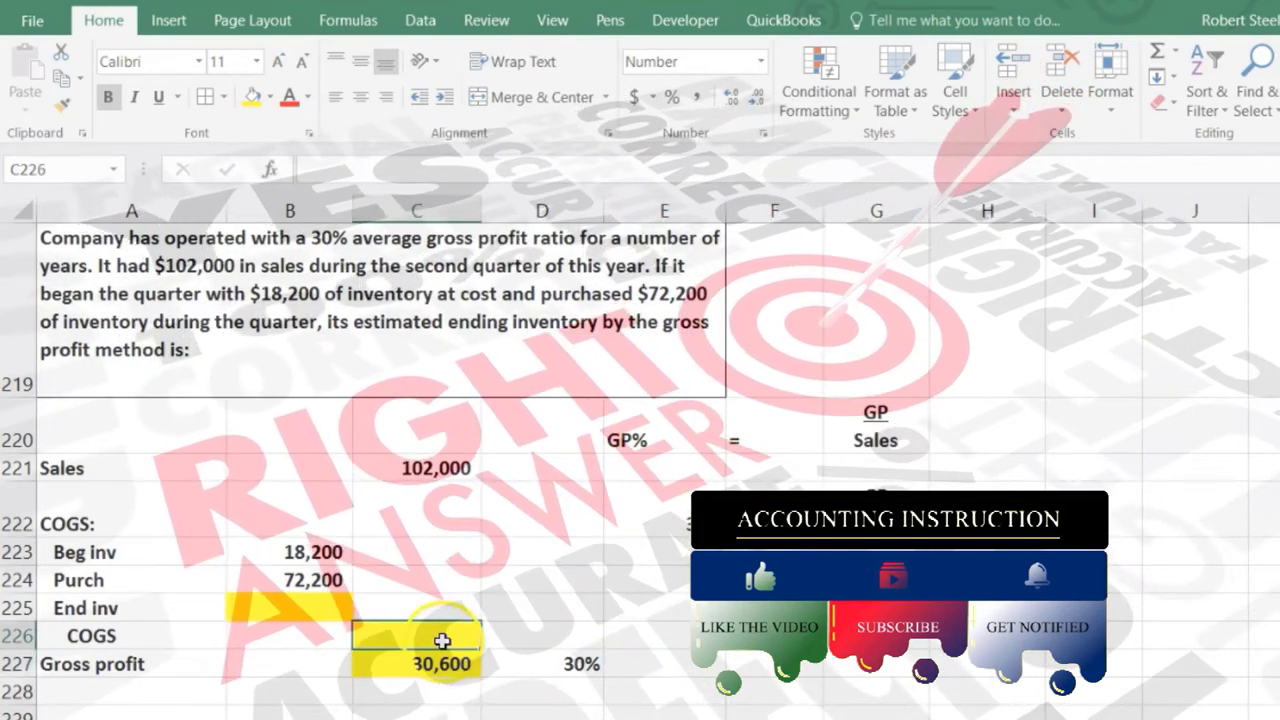
{"action": "left_click", "coordinate": [430, 470]}
{"action": "left_click", "coordinate": [428, 634]}
{"action": "left_click", "coordinate": [456, 664]}
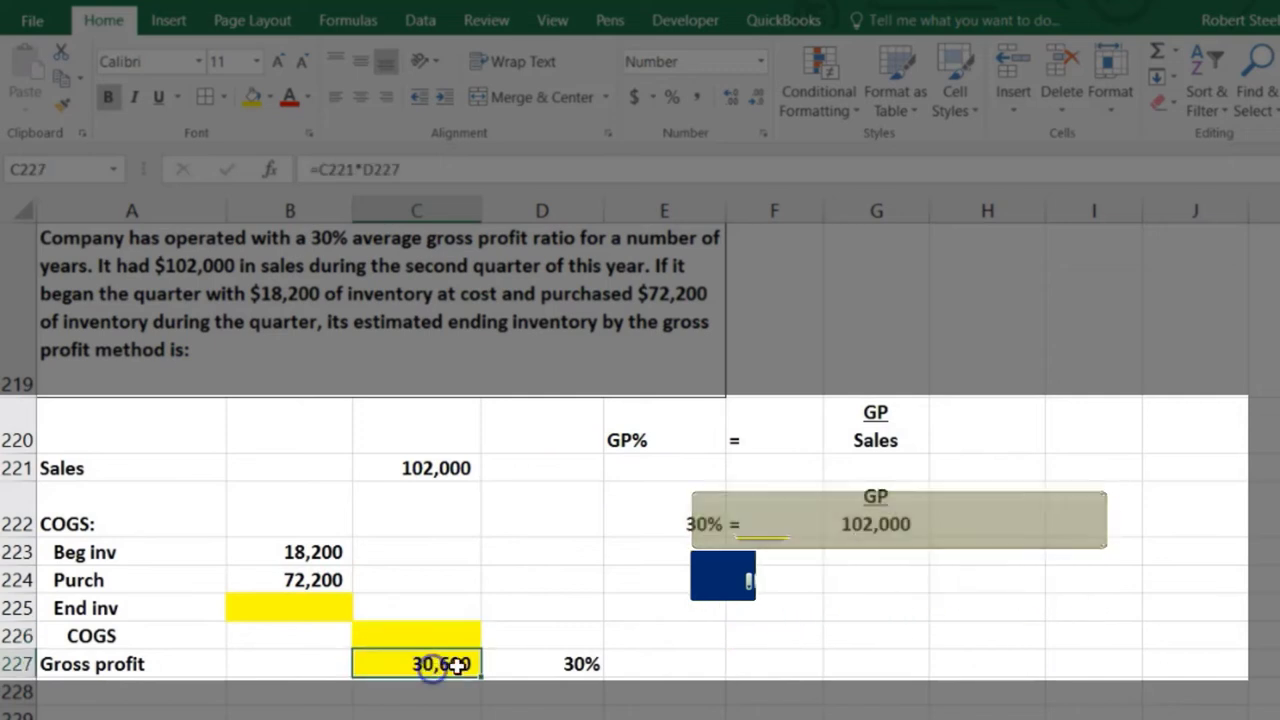
{"action": "left_click", "coordinate": [681, 574]}
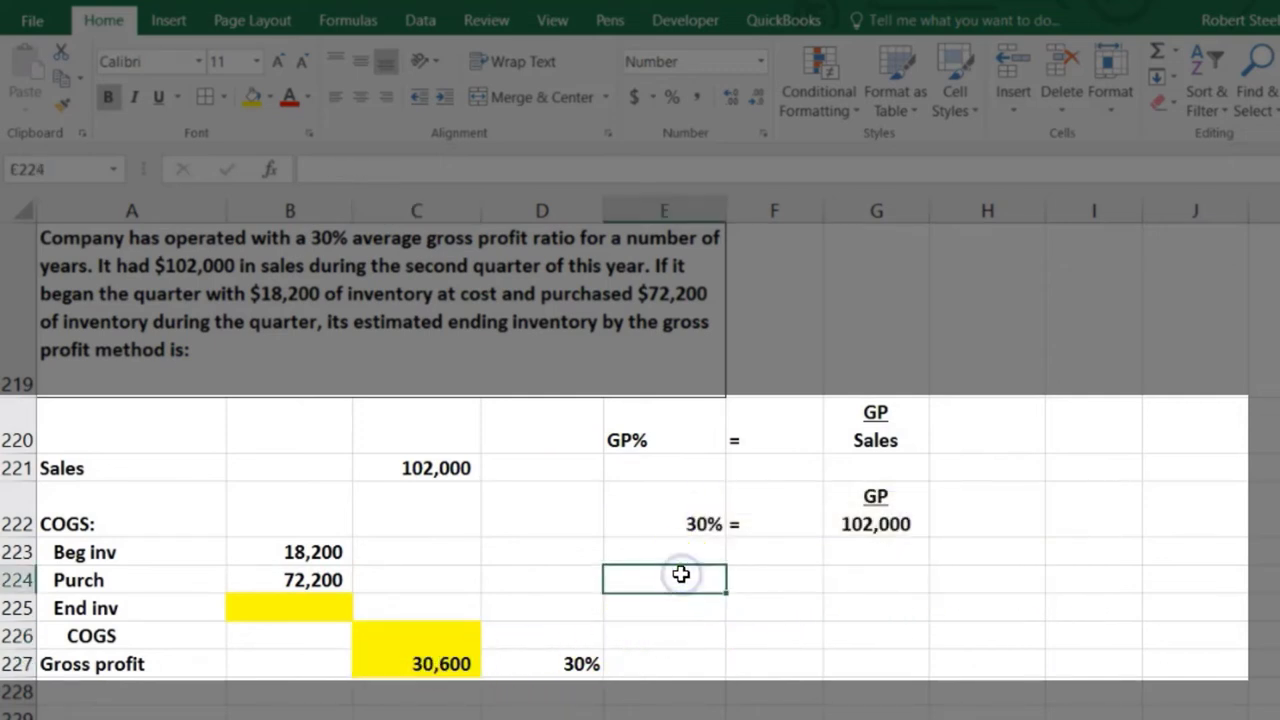
{"action": "type", "text": "102,000"}
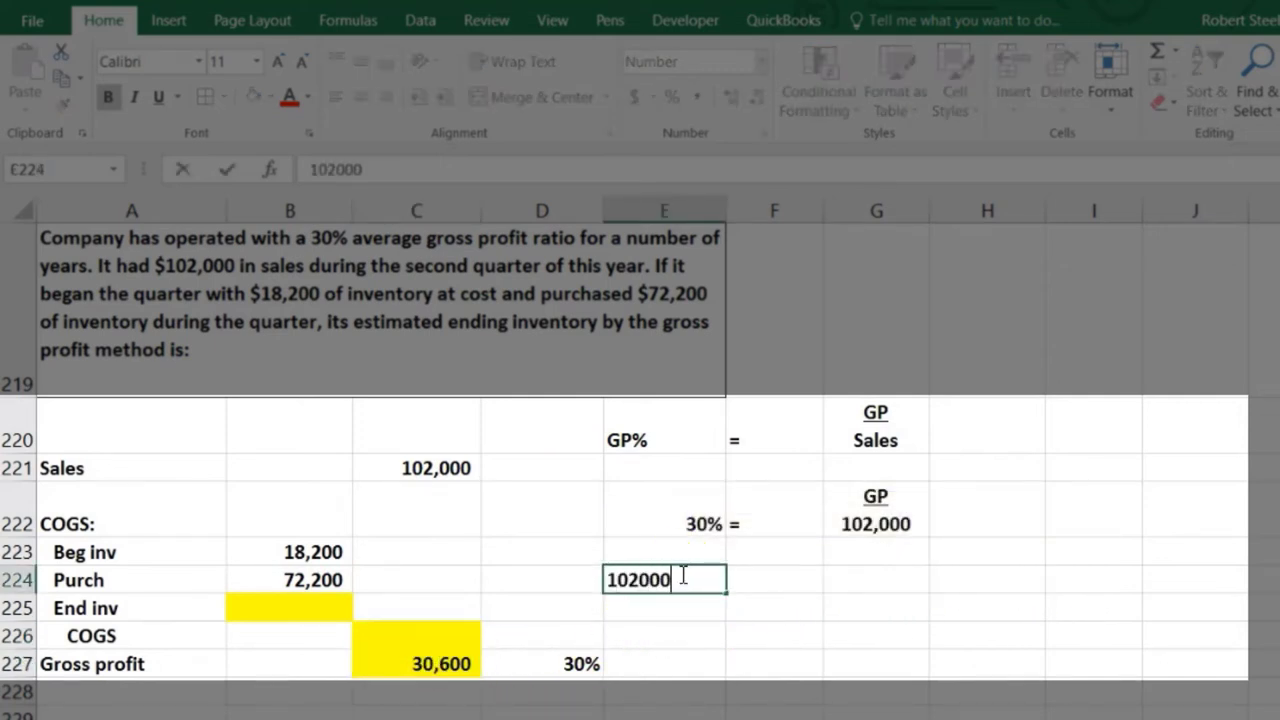
{"action": "key", "text": "Tab"}
{"action": "type", "text": "-"}
{"action": "key", "text": "Tab"}
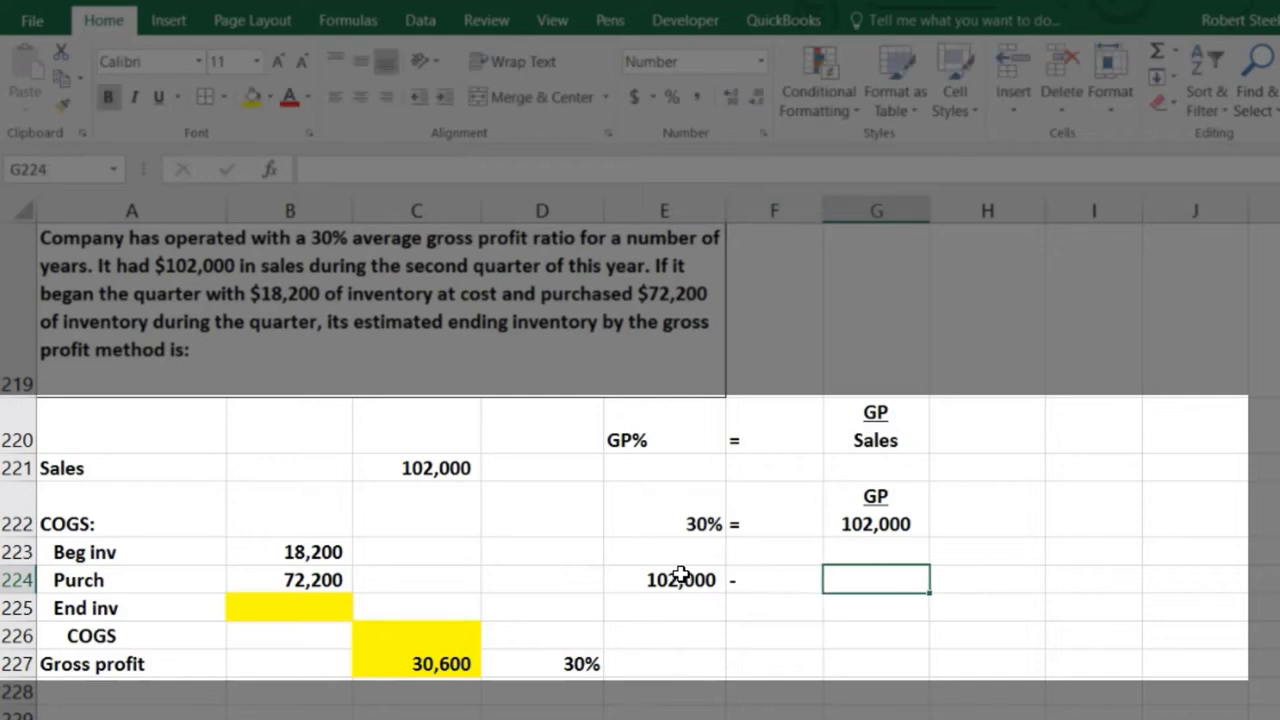
{"action": "type", "text": "x"}
{"action": "key", "text": "Tab"}
{"action": "key", "text": "Tab"}
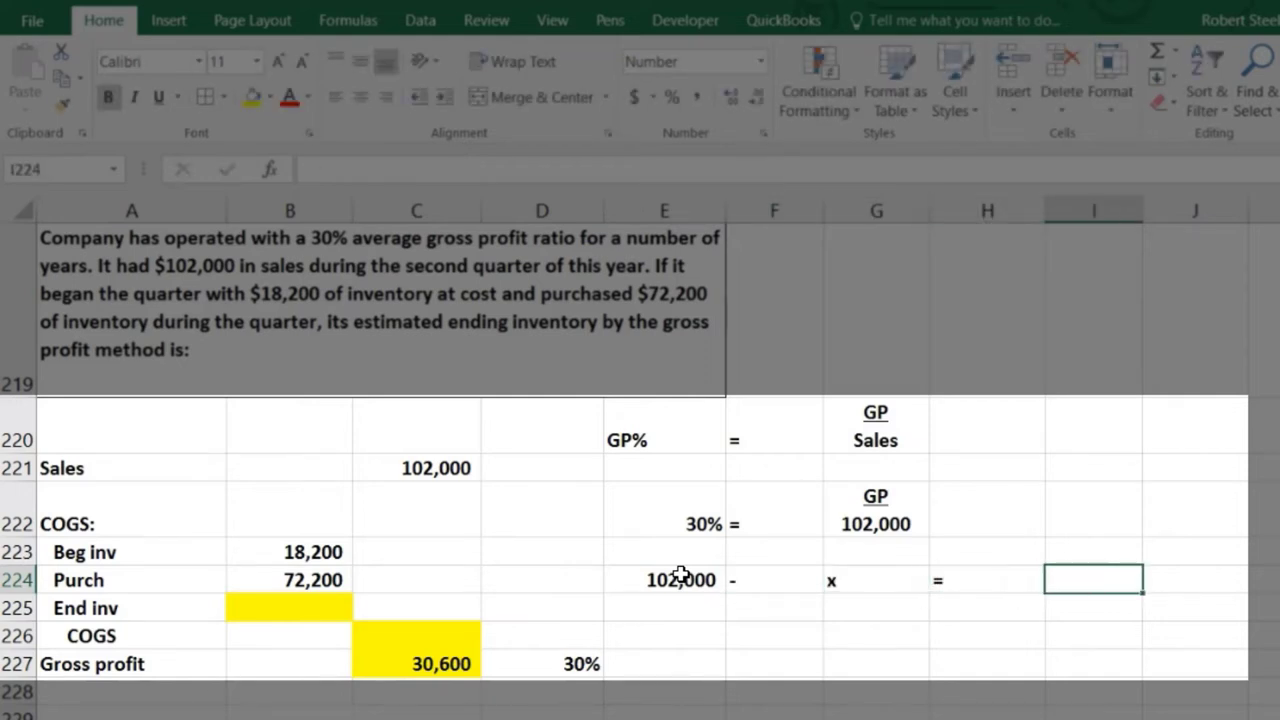
{"action": "type", "text": "30600"}
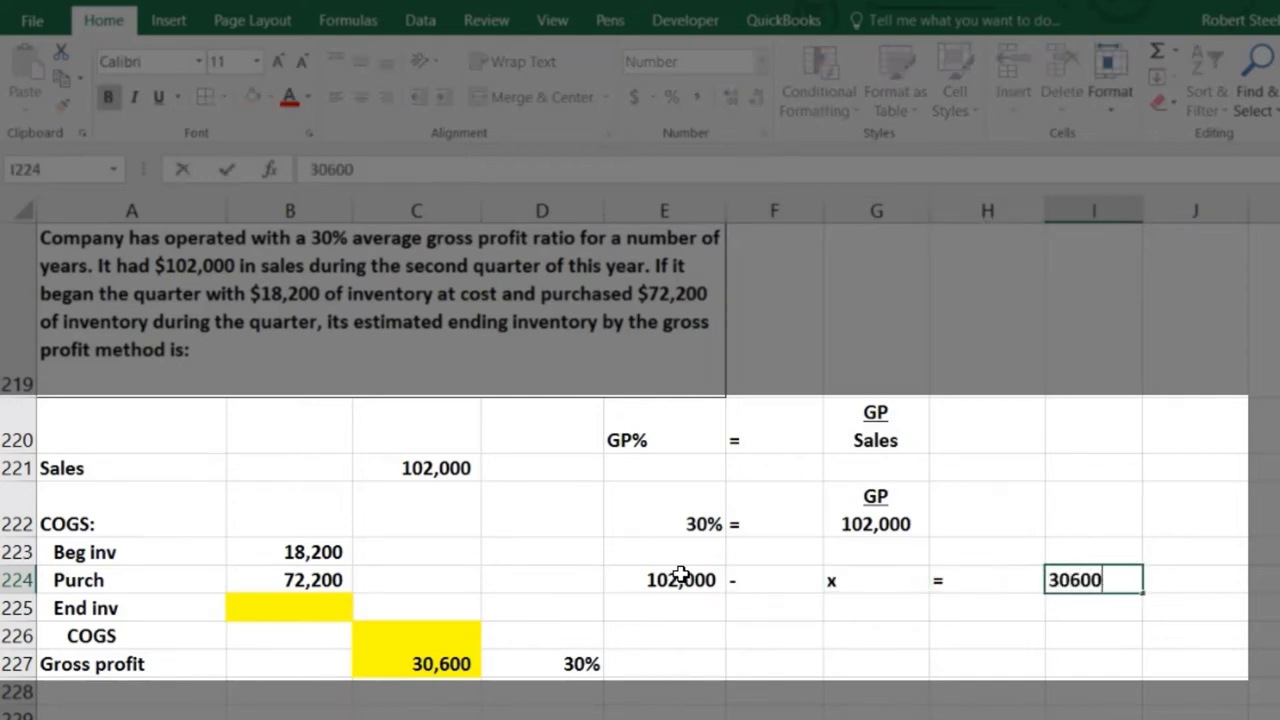
{"action": "key", "text": "Return"}
{"action": "key", "text": "Right"}
{"action": "key", "text": "Right"}
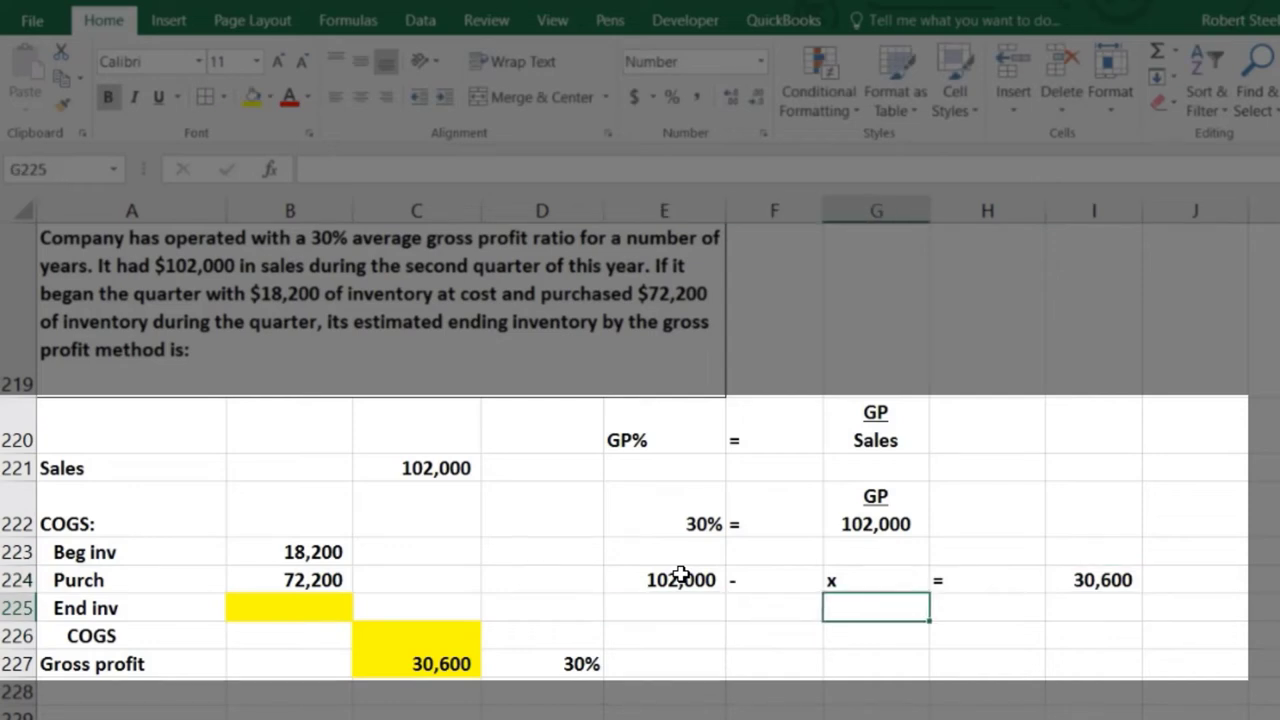
{"action": "type", "text": "x"}
{"action": "key", "text": "Tab"}
{"action": "type", "text": "="}
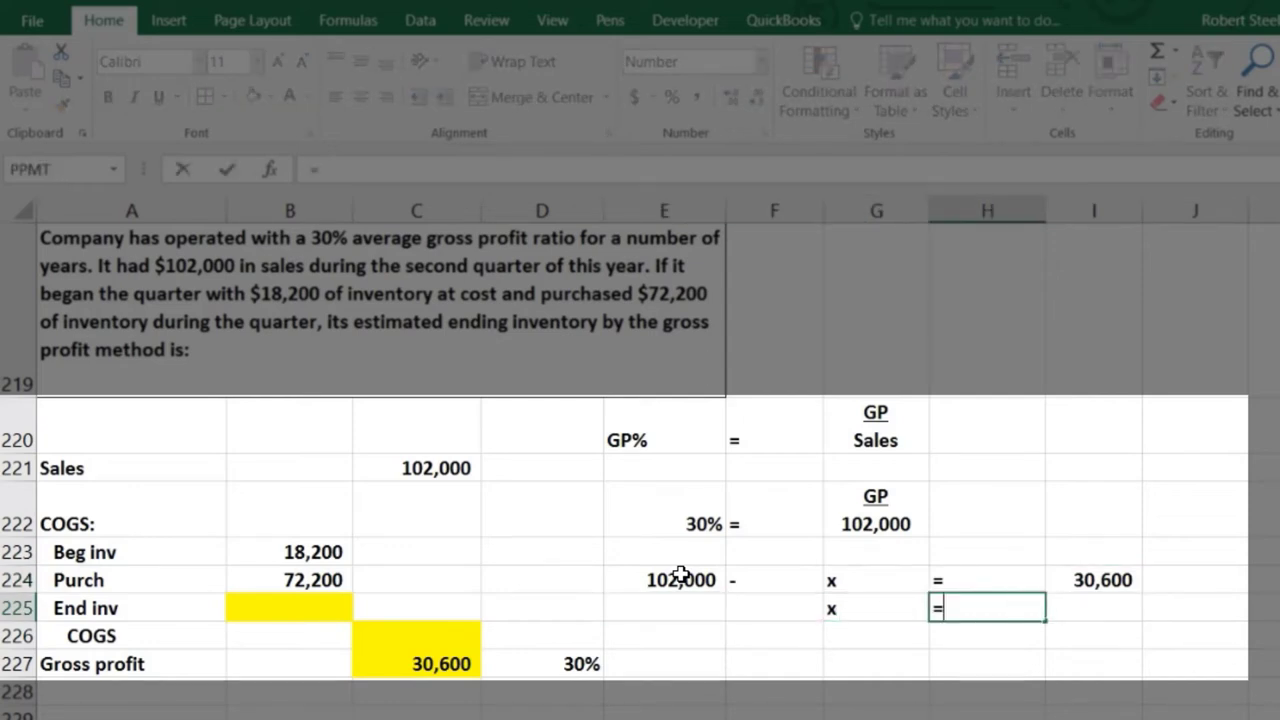
{"action": "key", "text": "Tab"}
{"action": "type", "text": "="}
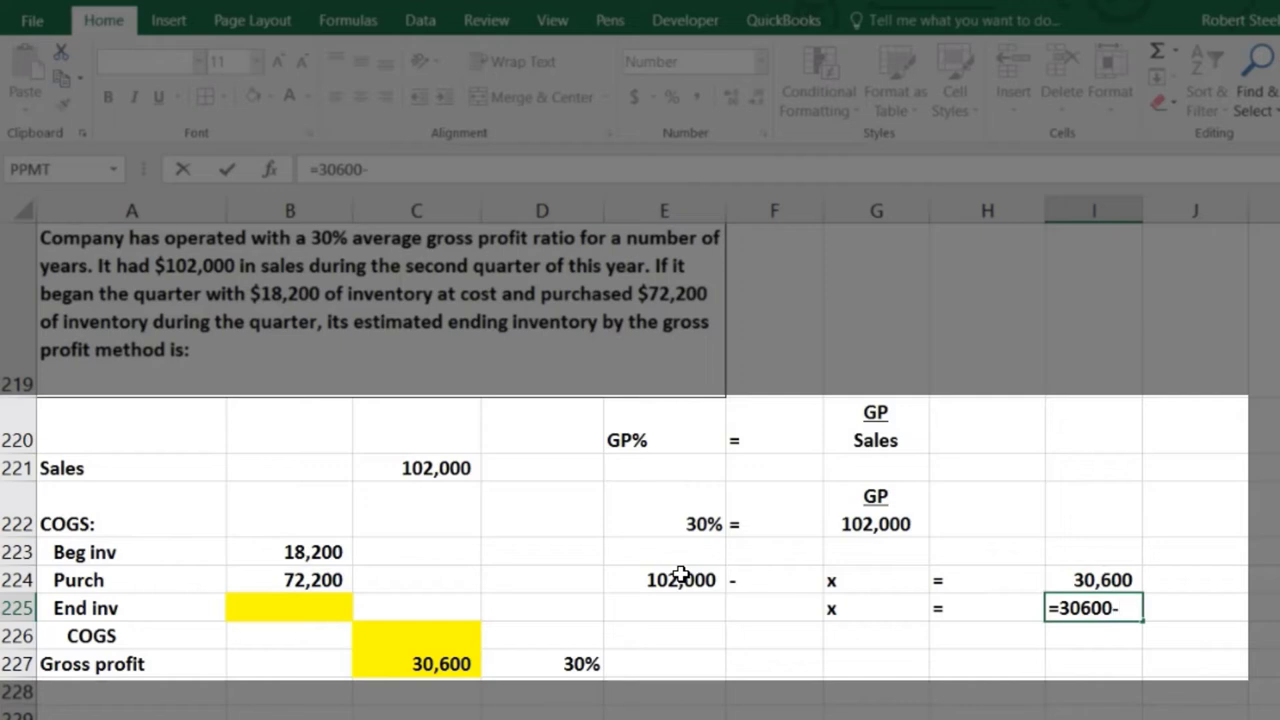
{"action": "type", "text": "30600-102000"}
{"action": "key", "text": "Return"}
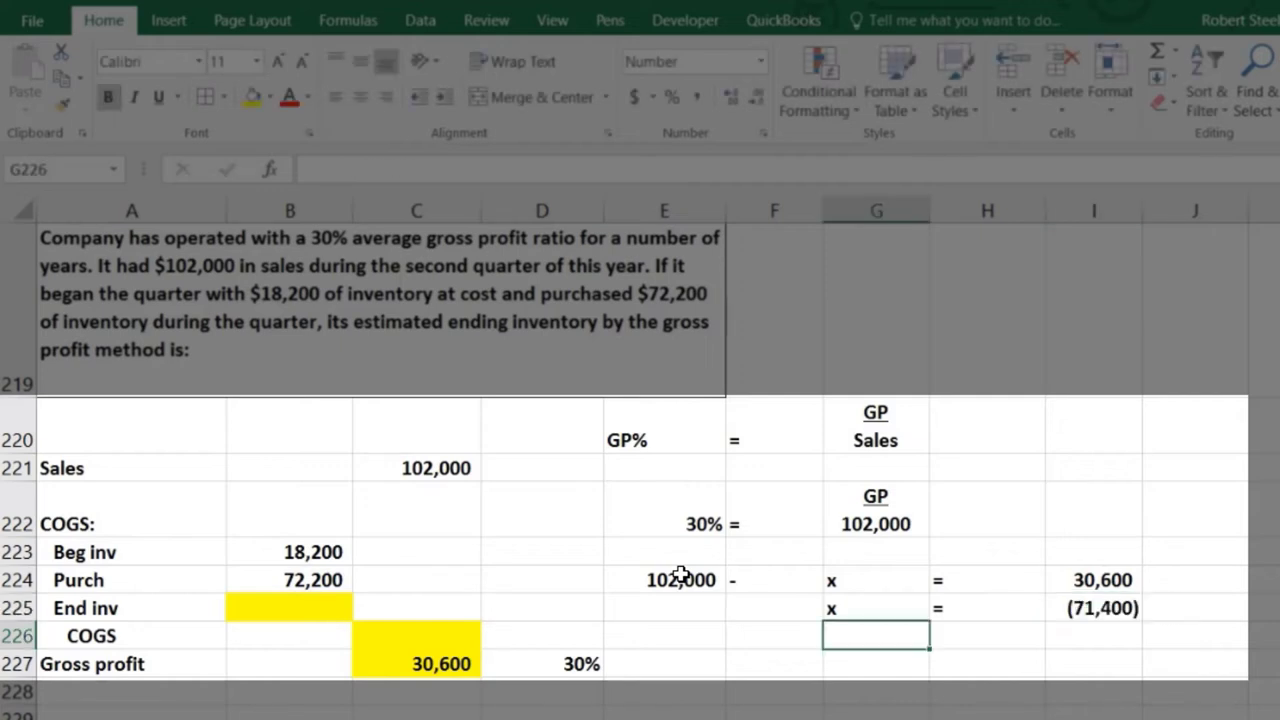
Add a minus sign in F225 in front of the x
{"action": "key", "text": "Up"}
{"action": "key", "text": "Right"}
{"action": "key", "text": "Right"}
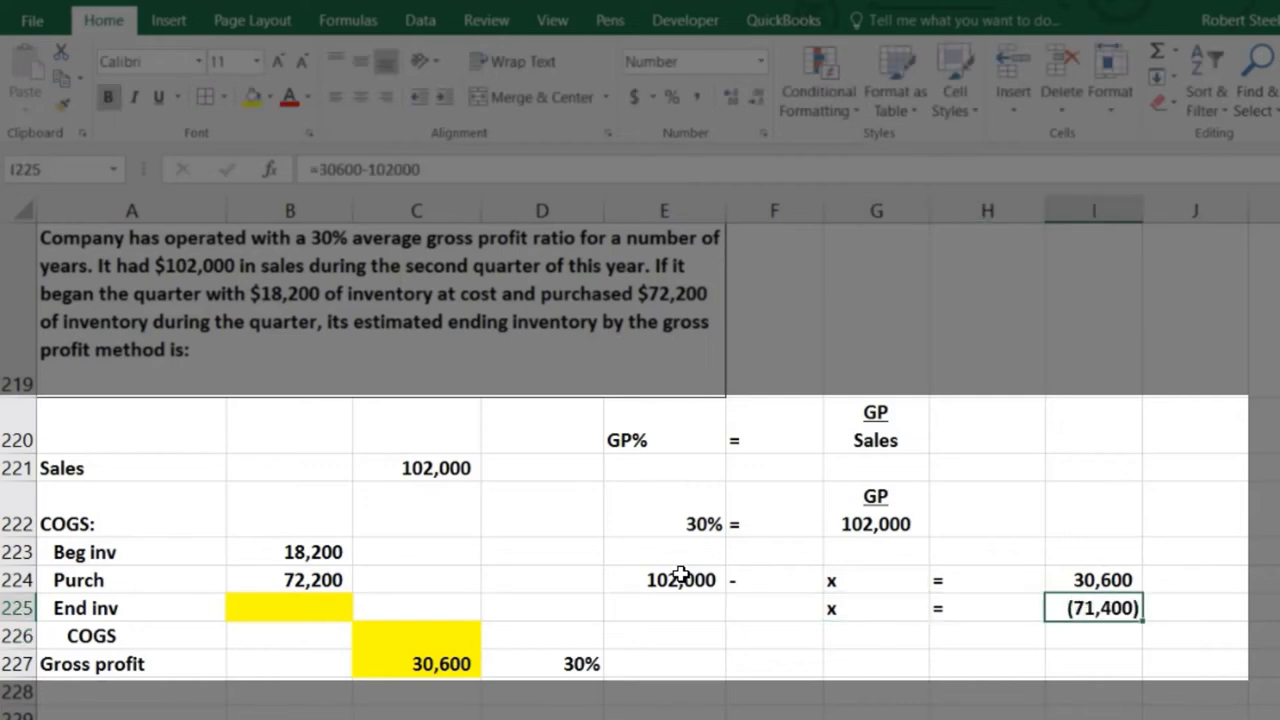
{"action": "left_click", "coordinate": [782, 605]}
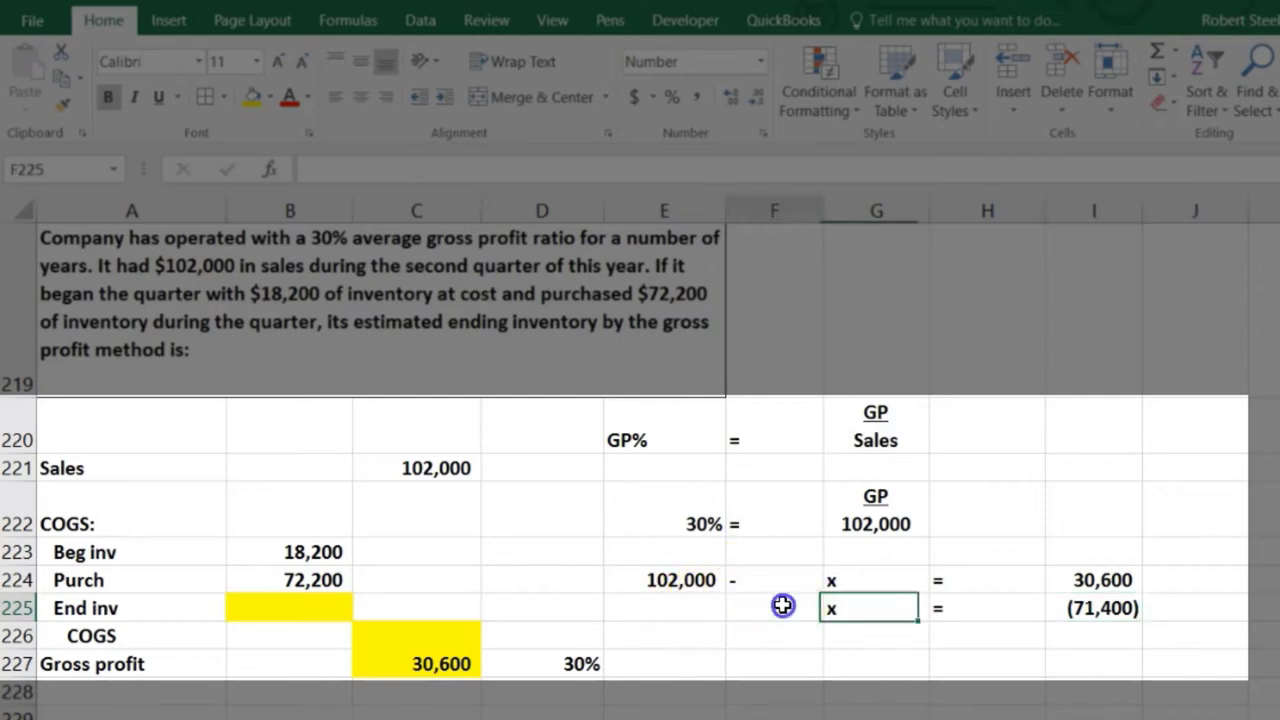
{"action": "type", "text": "-"}
{"action": "key", "text": "Return"}
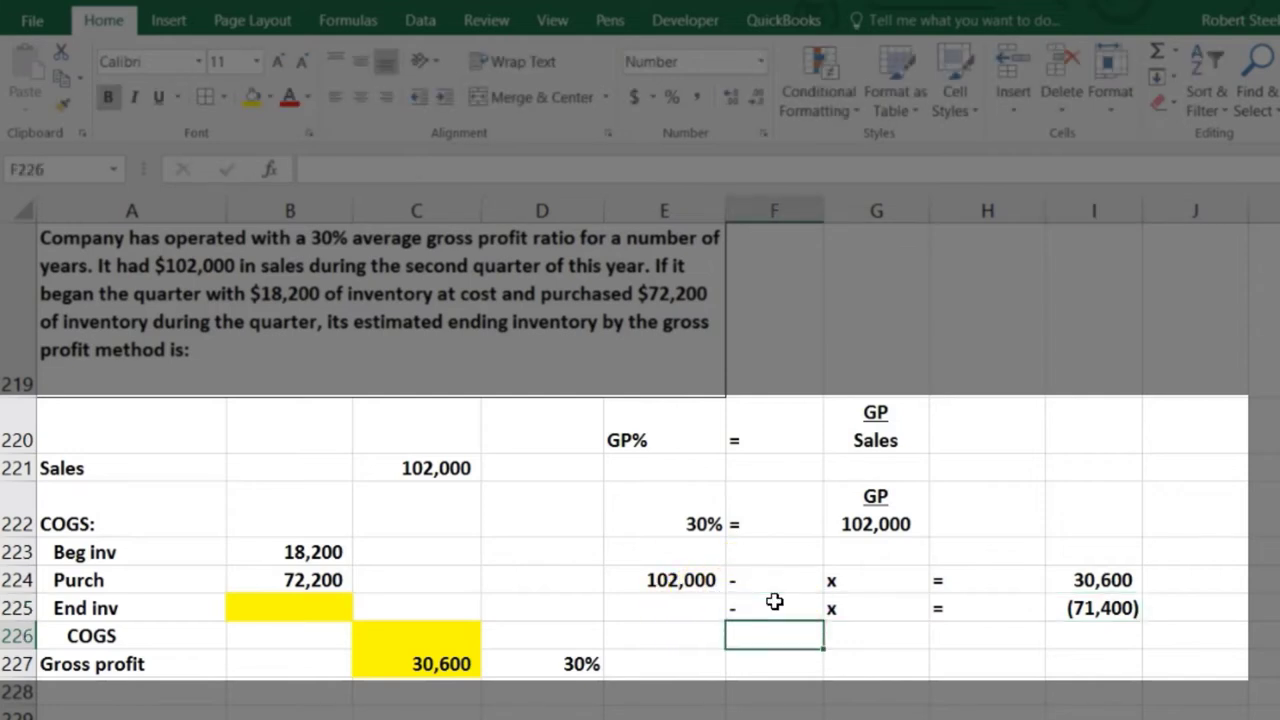
Write the solved equation x = 71,400 across cells G226 to I226
{"action": "key", "text": "Right"}
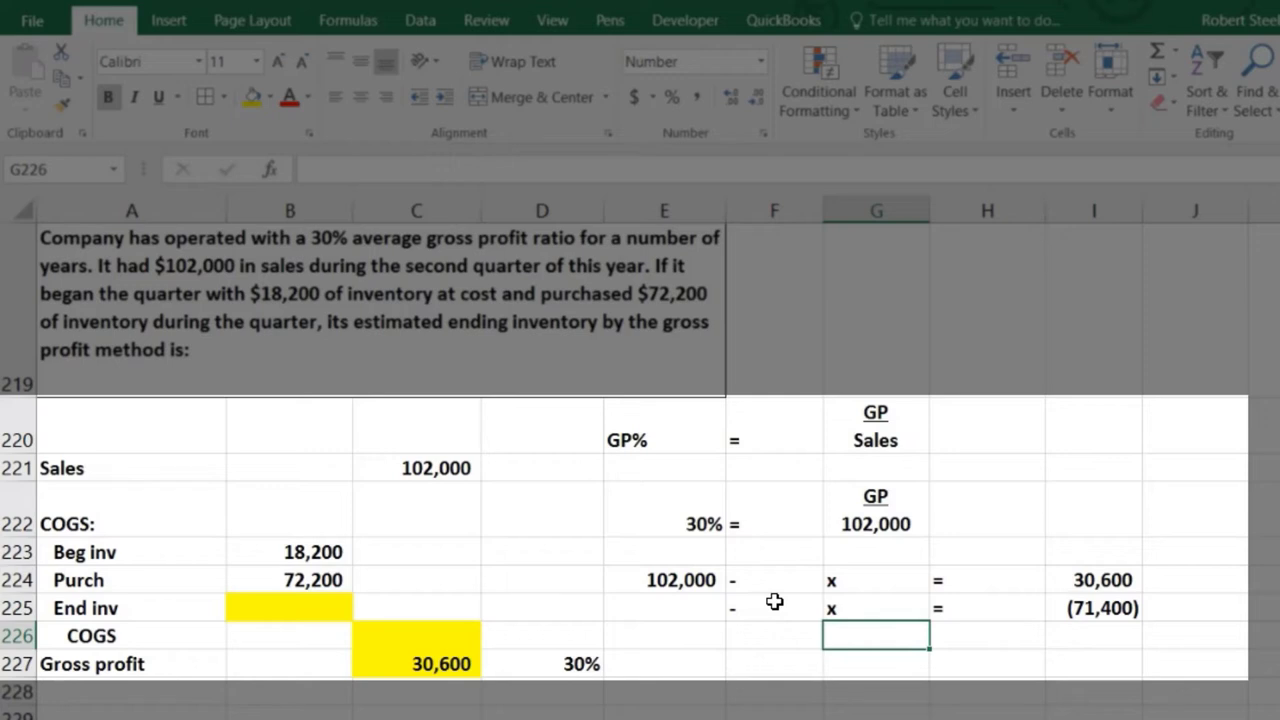
{"action": "type", "text": "x"}
{"action": "key", "text": "Right"}
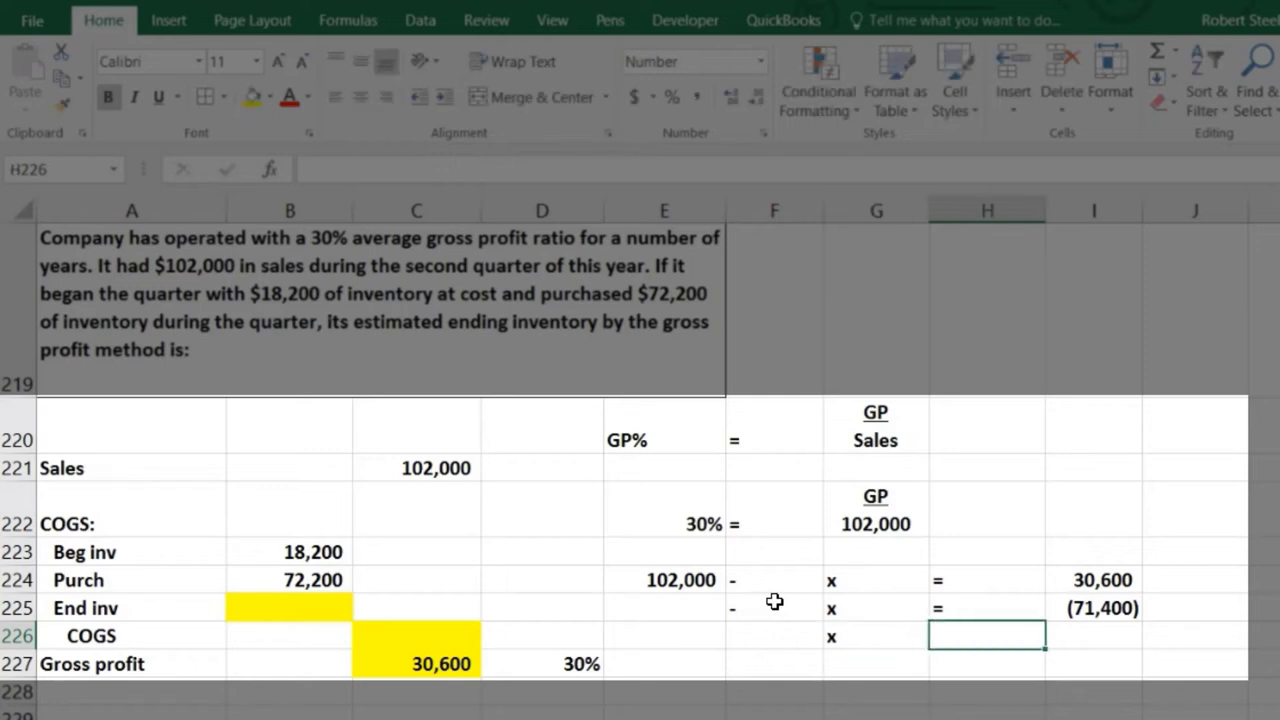
{"action": "type", "text": "="}
{"action": "key", "text": "Right"}
{"action": "type", "text": "7"}
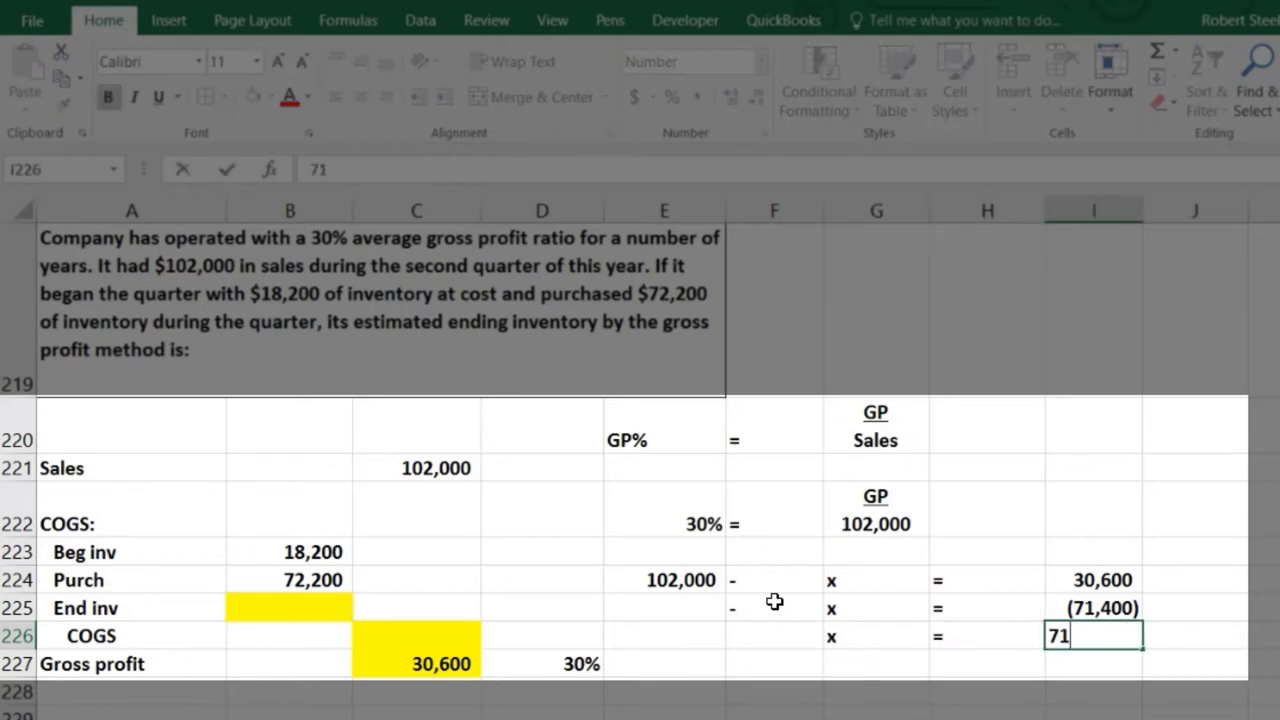
{"action": "type", "text": "1,400"}
{"action": "key", "text": "Return"}
Enter 71,400 as the COGS amount in C226
{"action": "key", "text": "Left"}
{"action": "key", "text": "Left"}
{"action": "key", "text": "Left"}
{"action": "key", "text": "Left"}
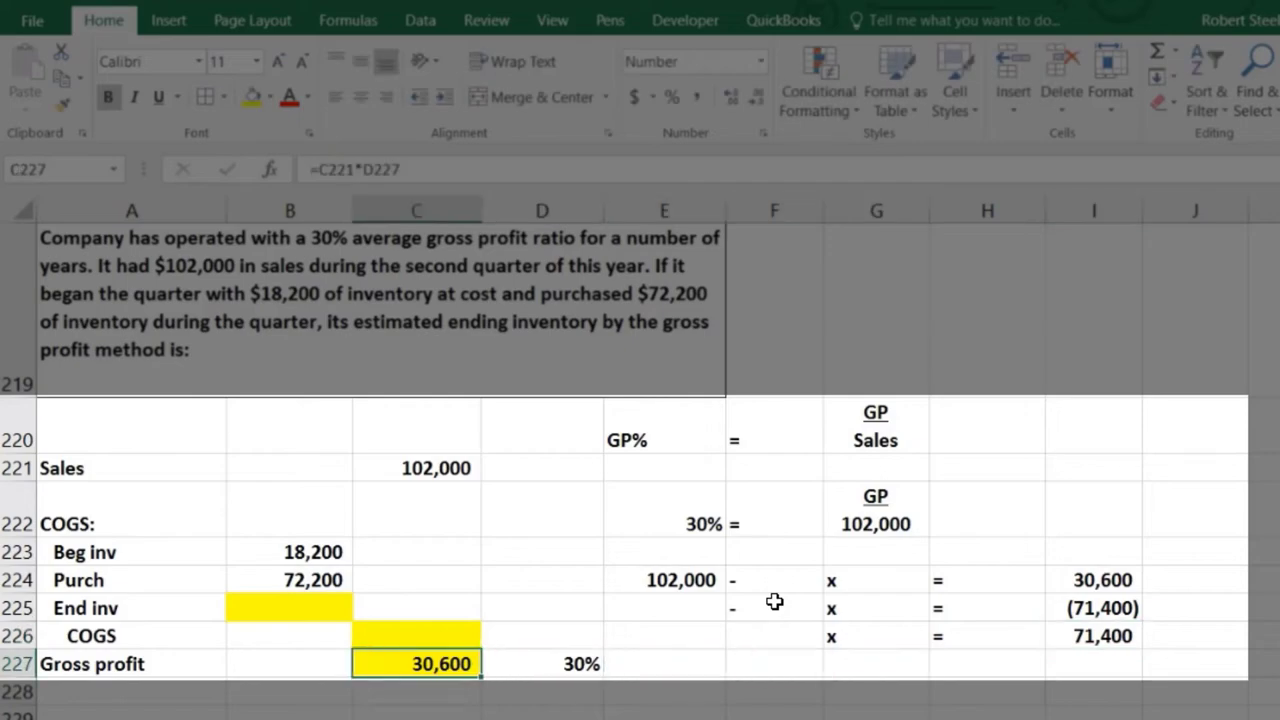
{"action": "key", "text": "Up"}
{"action": "type", "text": "71"}
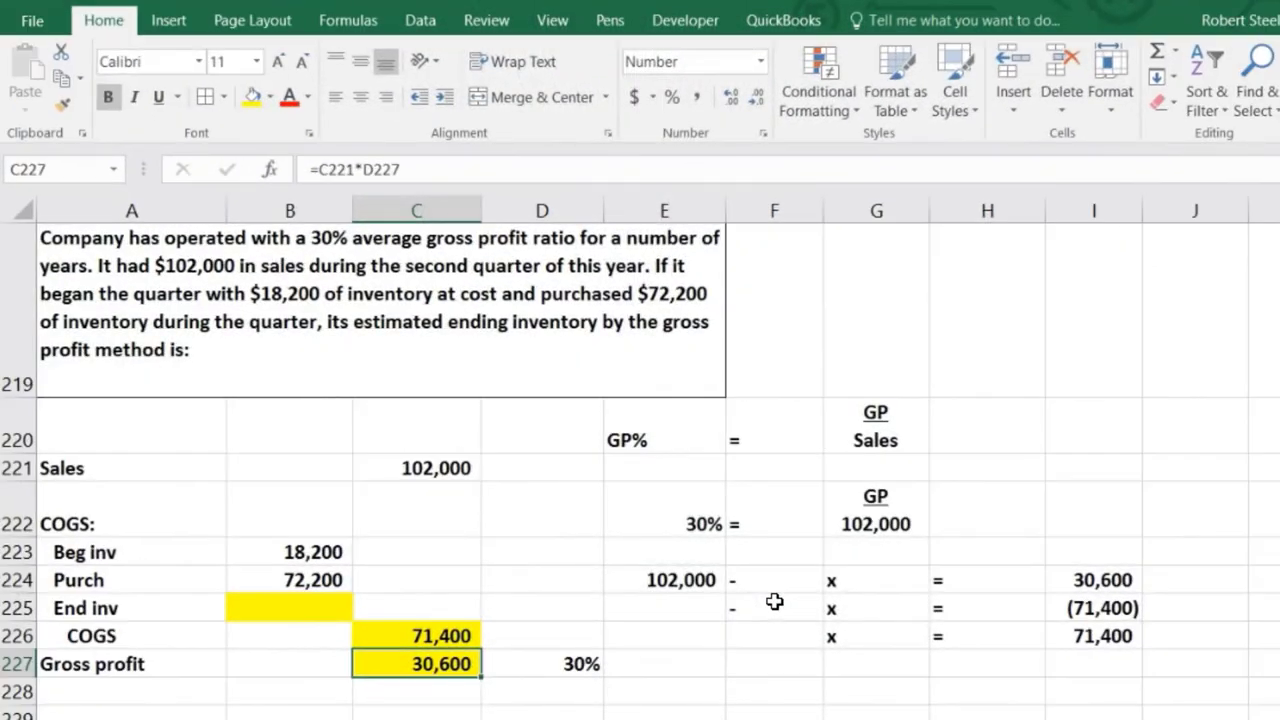
Subtract 71,400 from 102,000 in Calculator to check the gross profit, and return to the worksheet
{"action": "key", "text": "Right"}
{"action": "key", "text": "Up"}
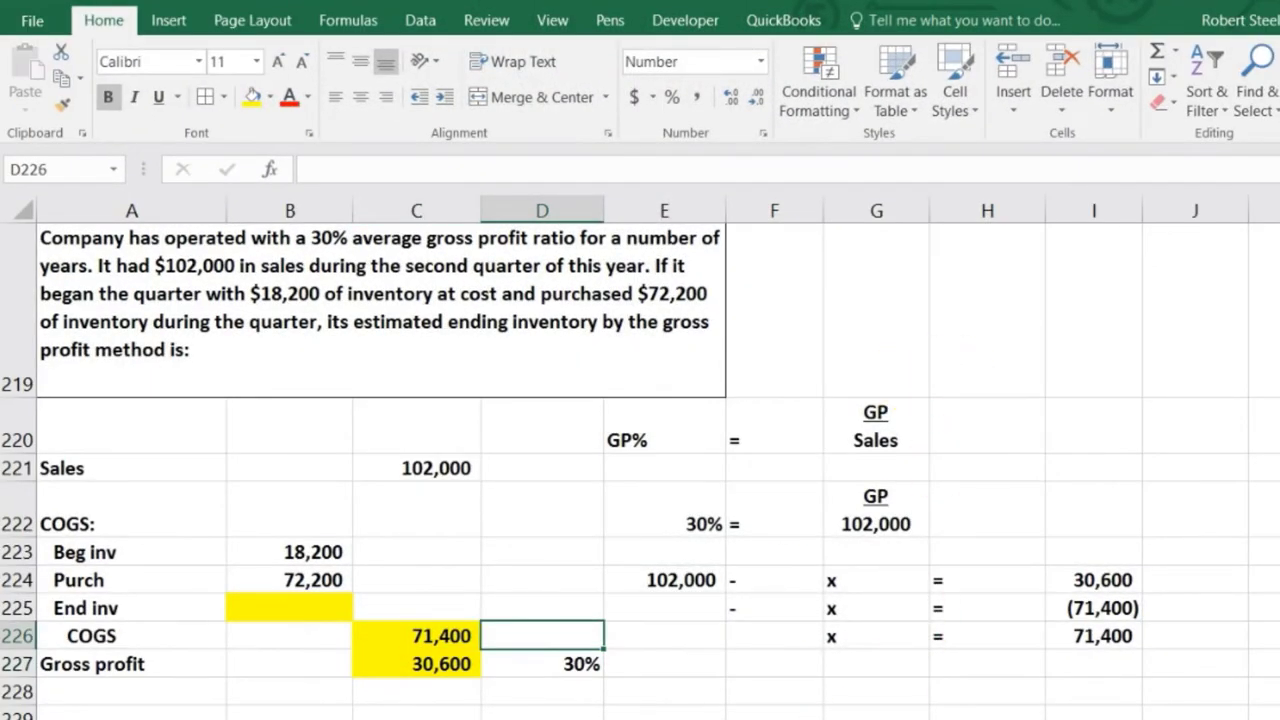
{"action": "left_click", "coordinate": [765, 680]}
{"action": "left_click", "coordinate": [805, 445]}
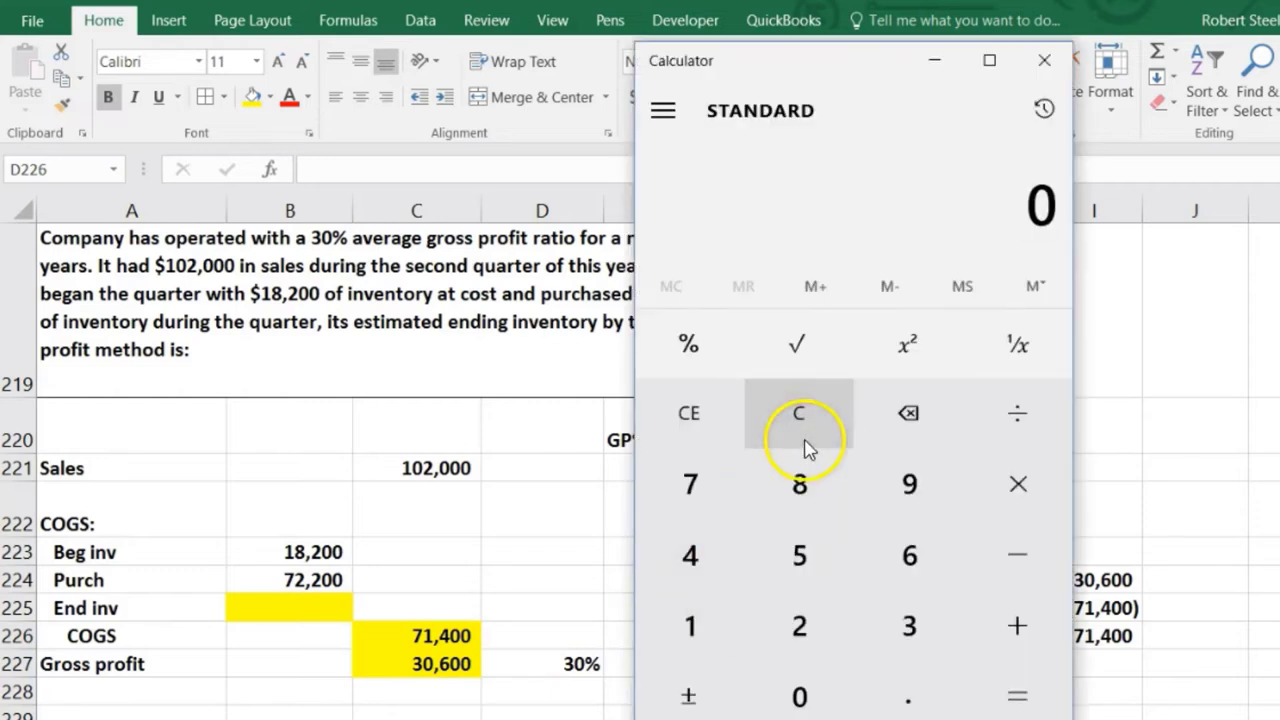
{"action": "type", "text": "102000 "}
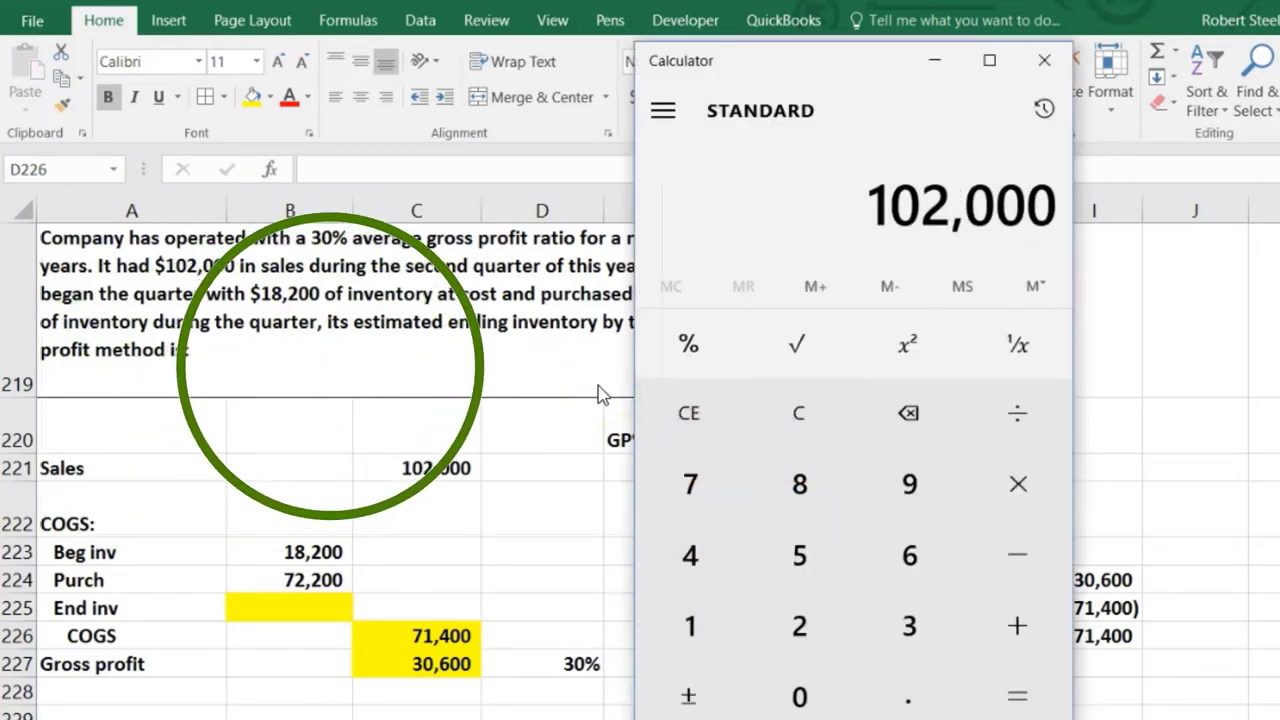
{"action": "type", "text": "- 71,400"}
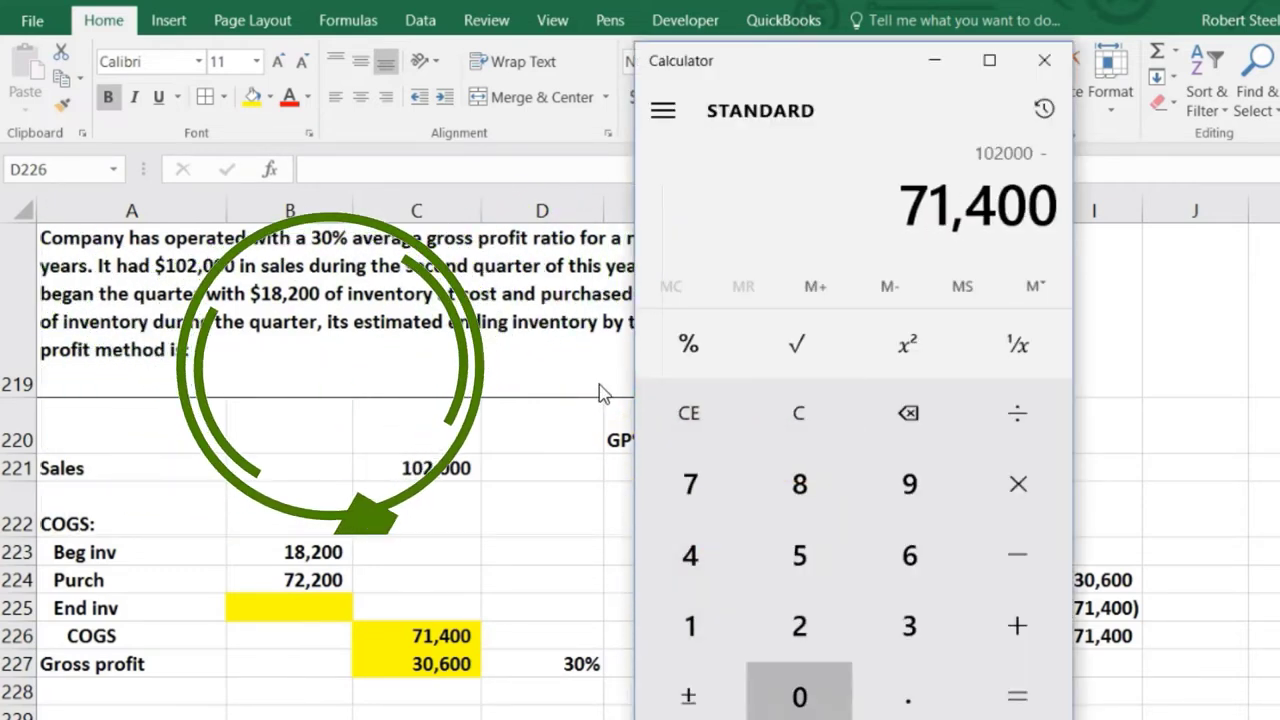
{"action": "key", "text": "Return"}
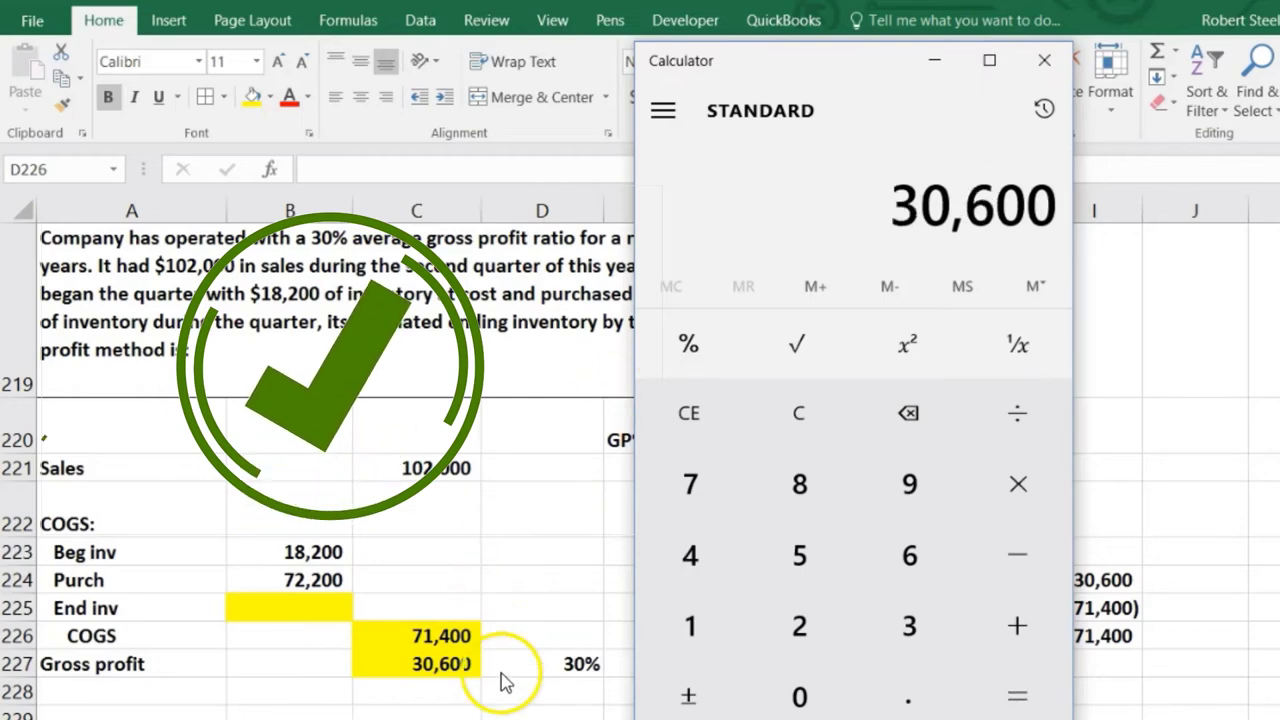
{"action": "left_click", "coordinate": [513, 638]}
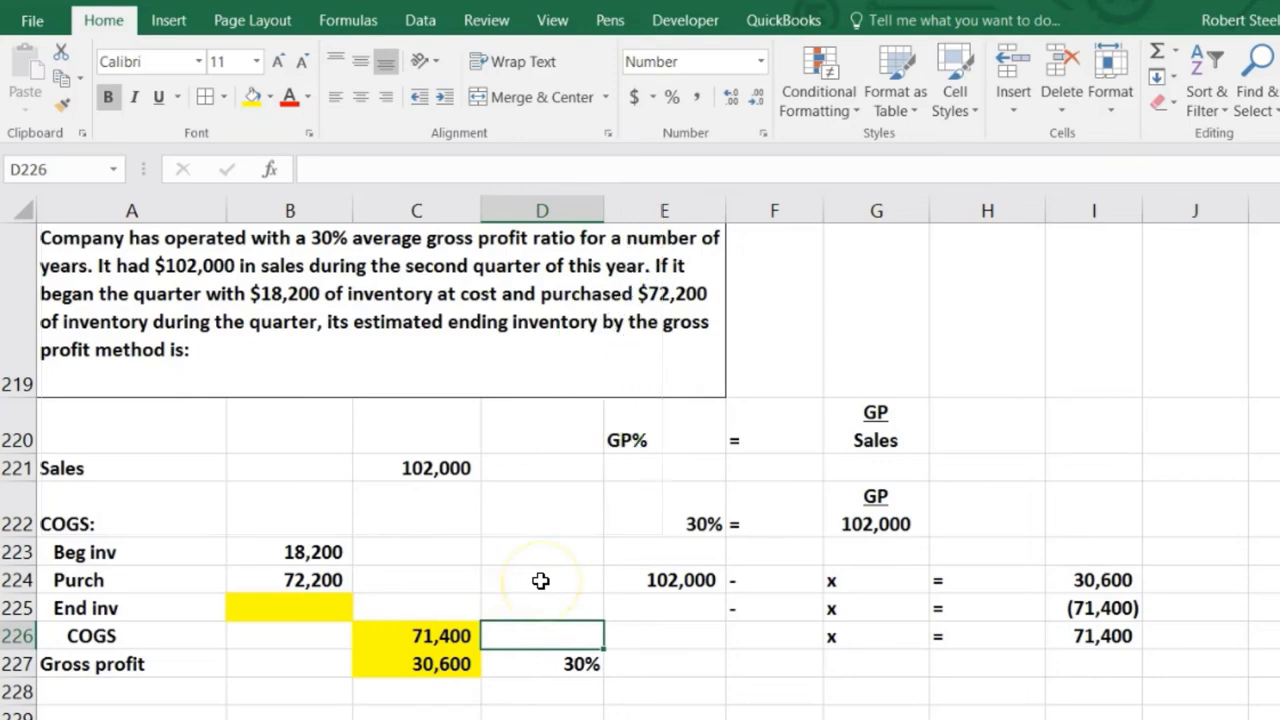
Enter =1-.3 in D226 as the COGS ratio and format it as a percentage
{"action": "left_click", "coordinate": [585, 667]}
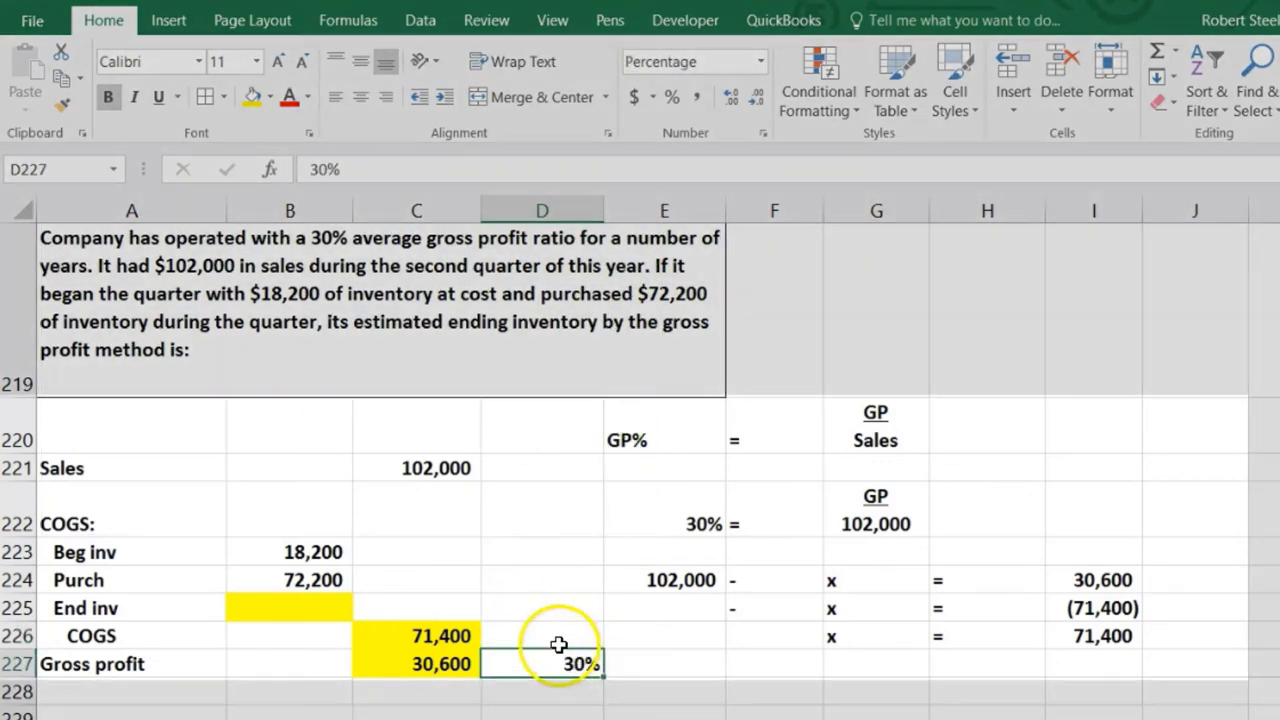
{"action": "left_click", "coordinate": [556, 638]}
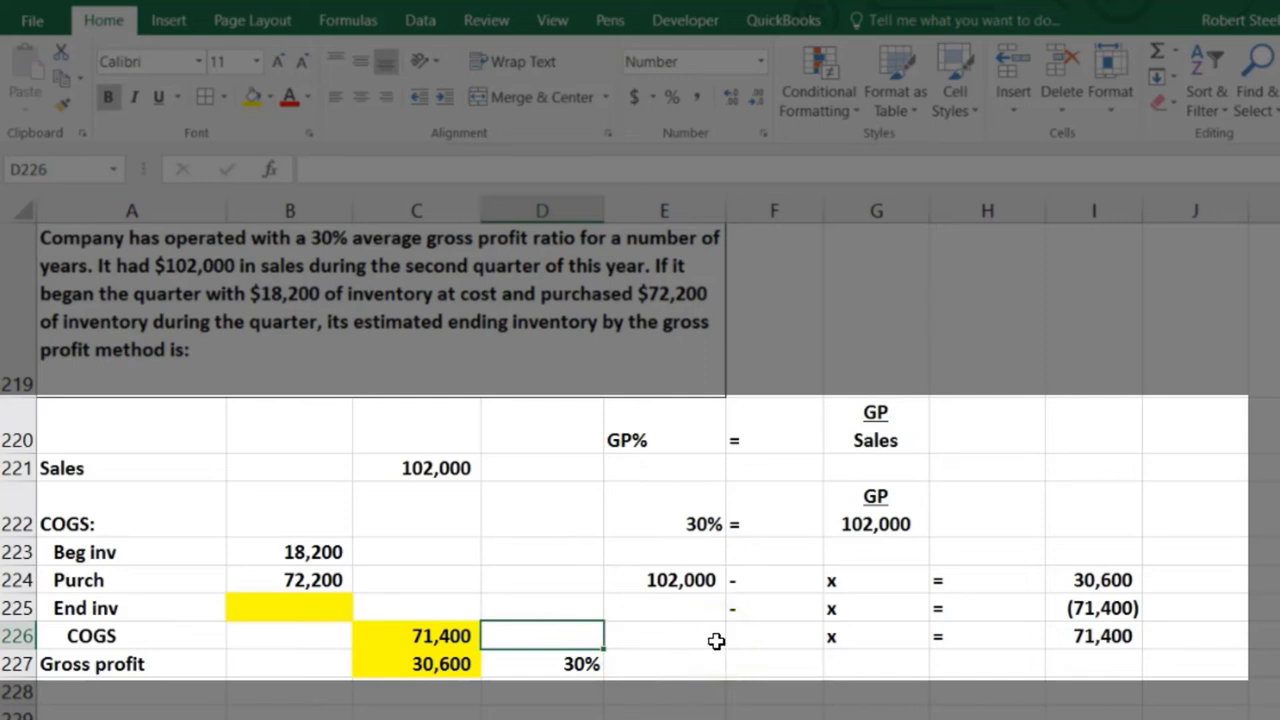
{"action": "type", "text": "=1-.3"}
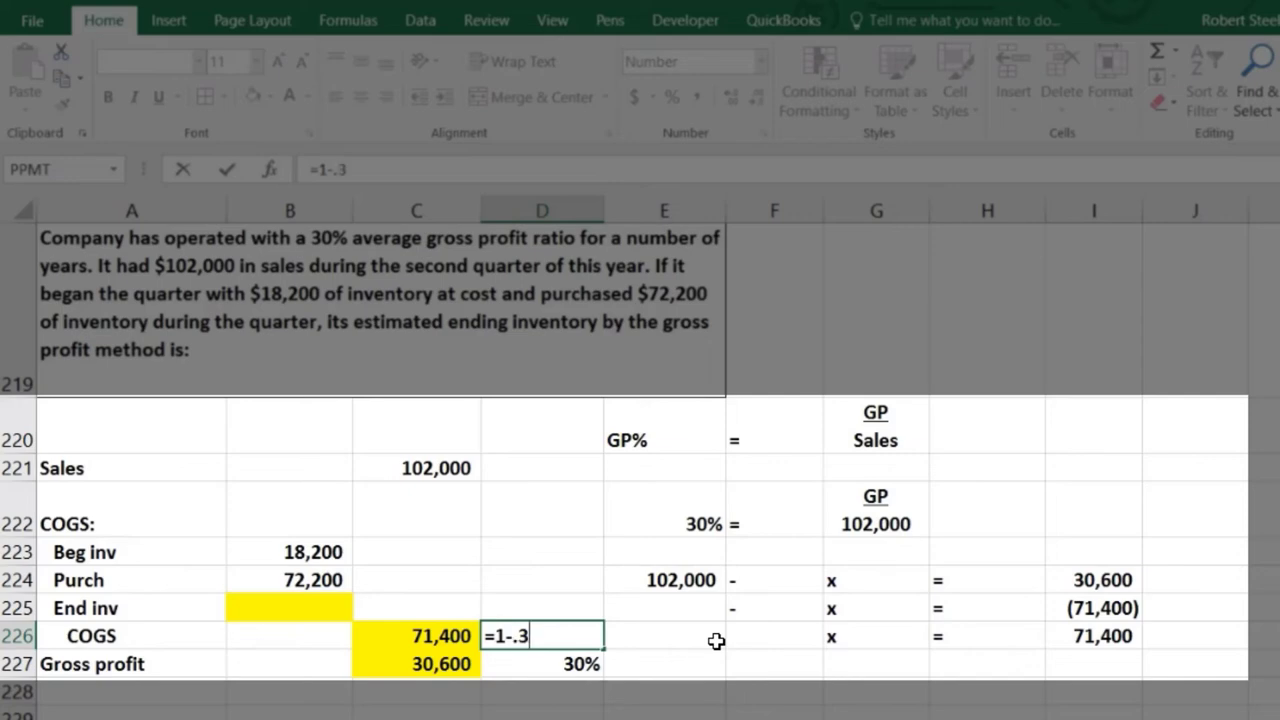
{"action": "key", "text": "Return"}
{"action": "key", "text": "Up"}
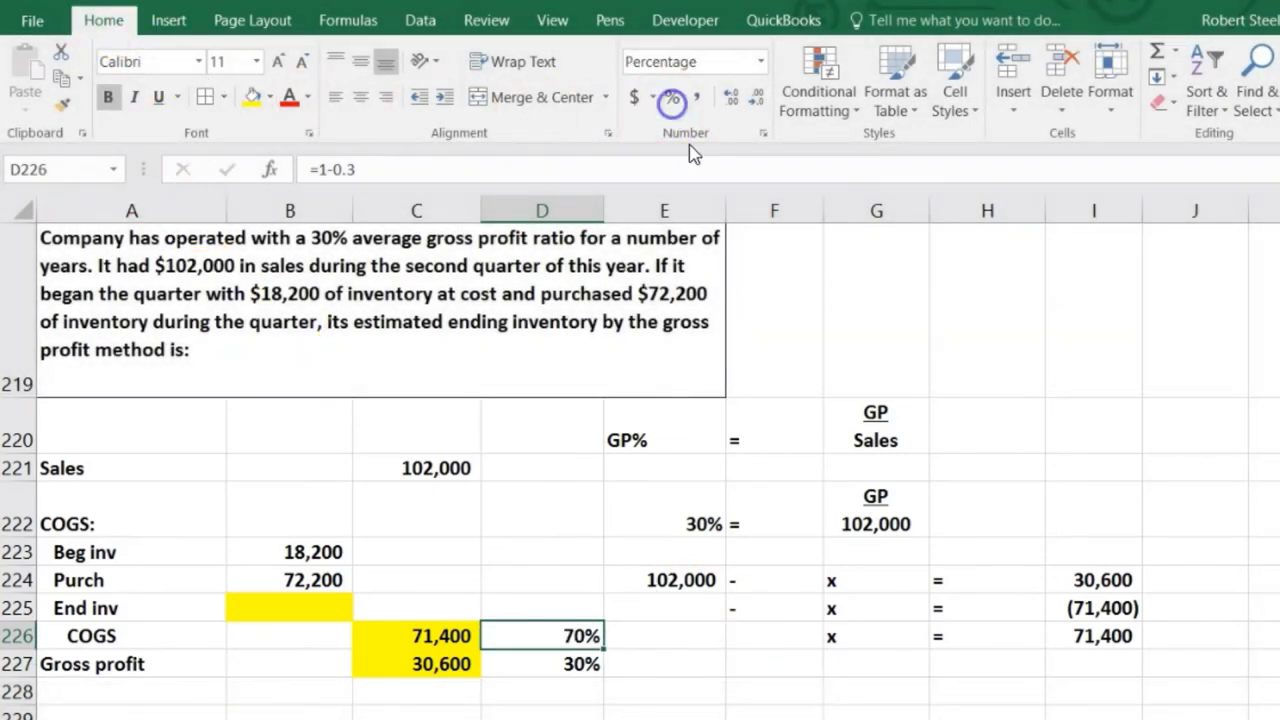
Replace the COGS amount in C226 with the formula =C221*D226
{"action": "left_click", "coordinate": [440, 636]}
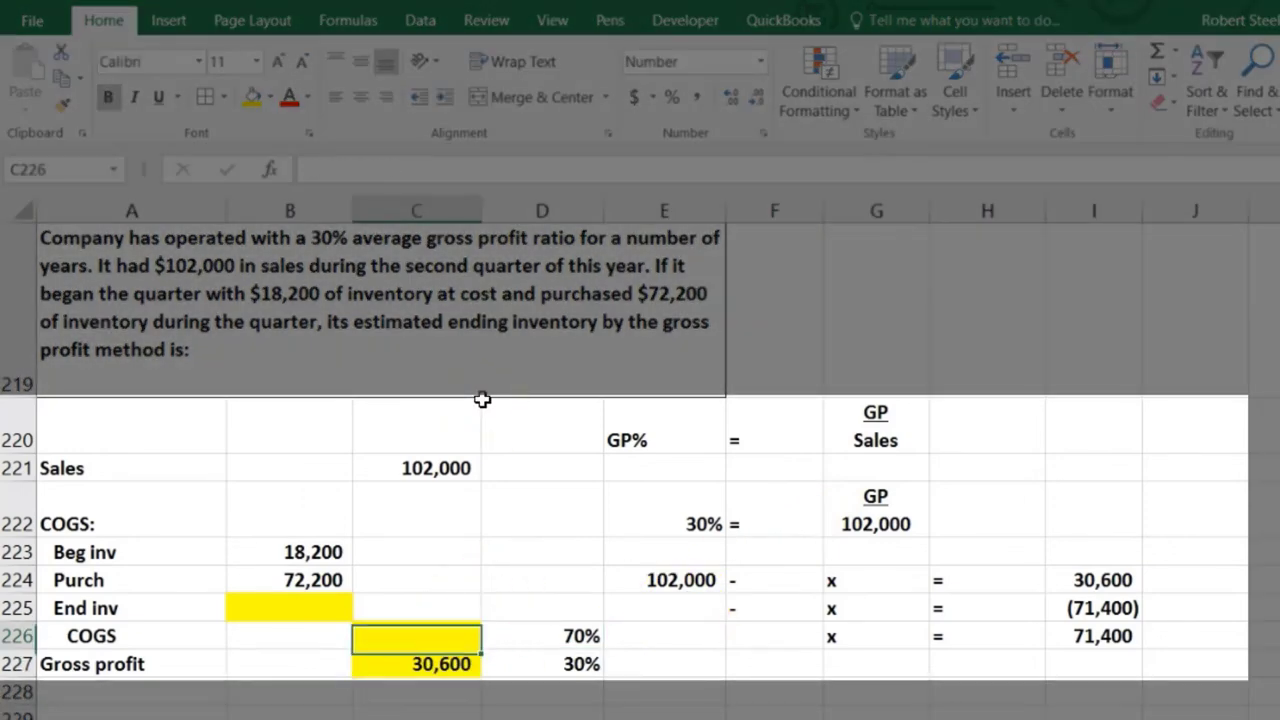
{"action": "type", "text": "="}
{"action": "left_click", "coordinate": [440, 466]}
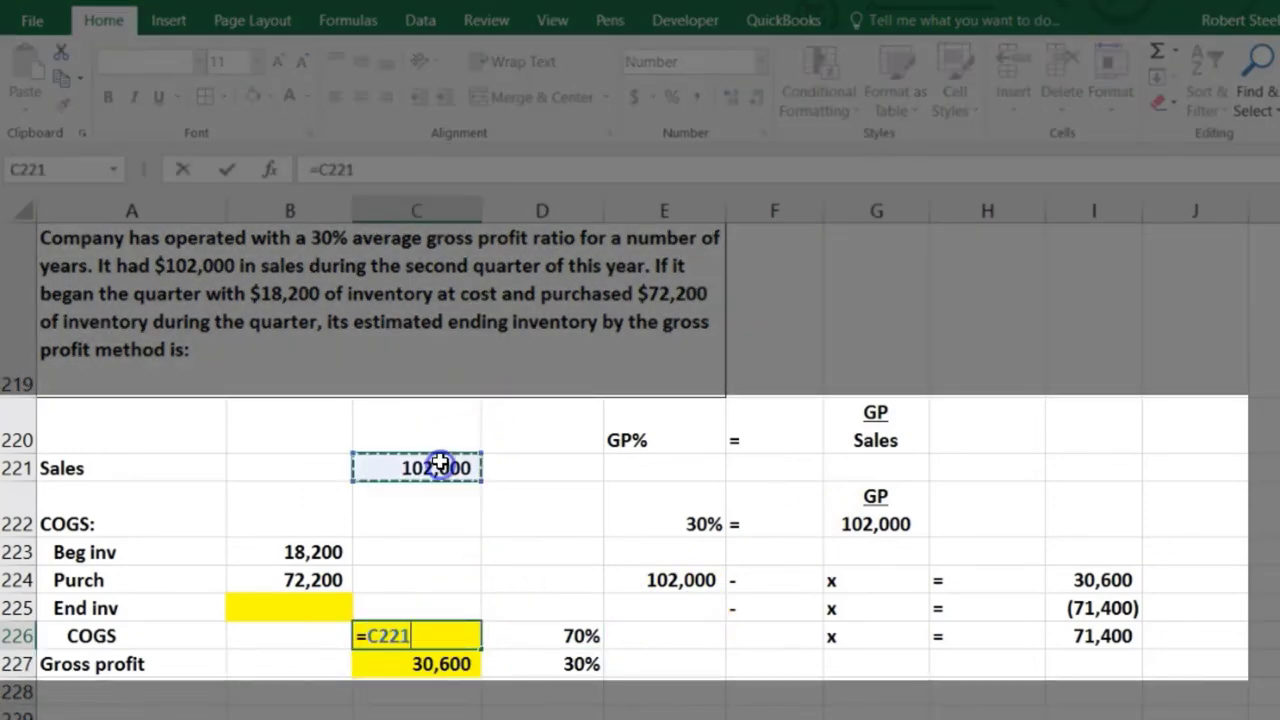
{"action": "left_click", "coordinate": [592, 632]}
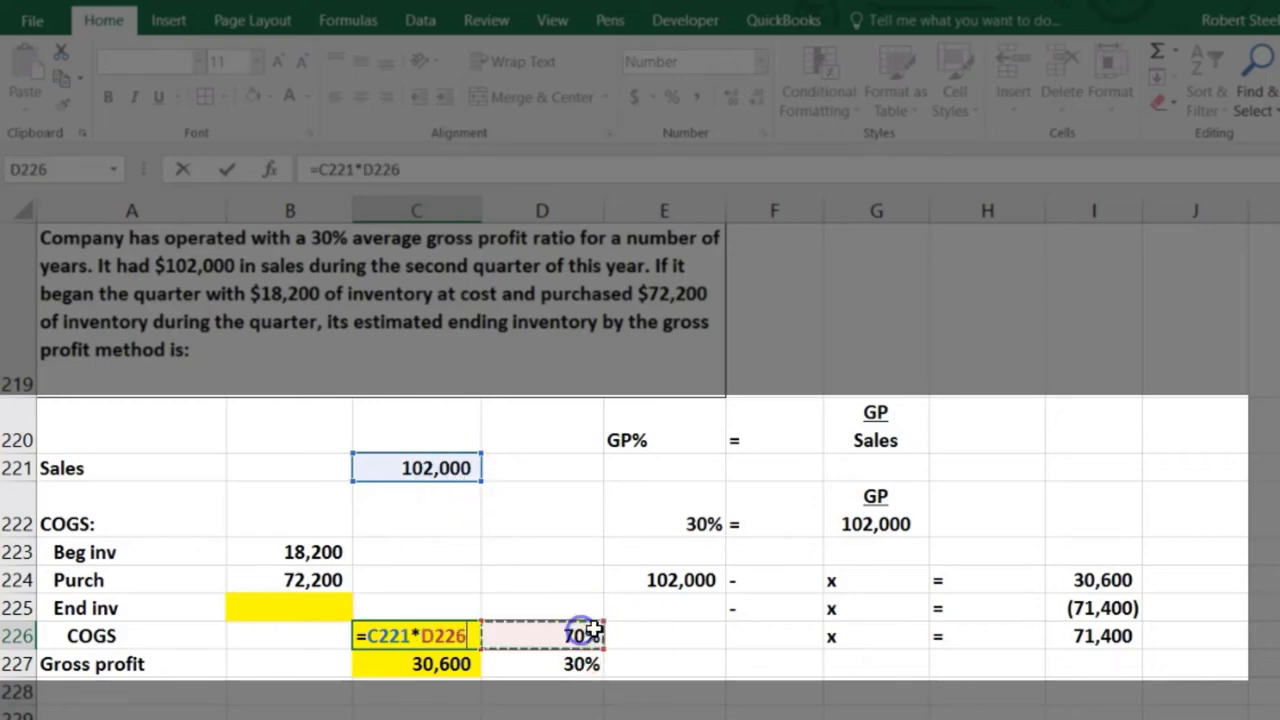
{"action": "key", "text": "Return"}
{"action": "key", "text": "Up"}
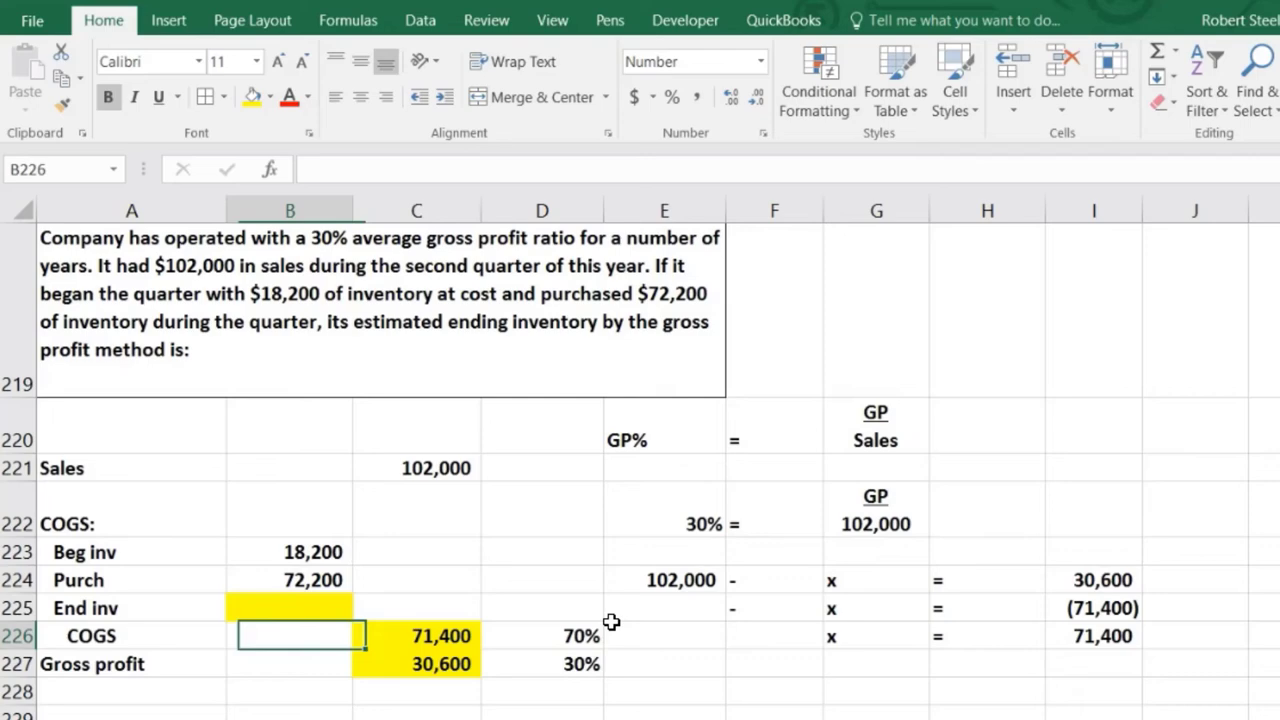
Clear the old equation work from cells E222 to I226
{"action": "key", "text": "Up"}
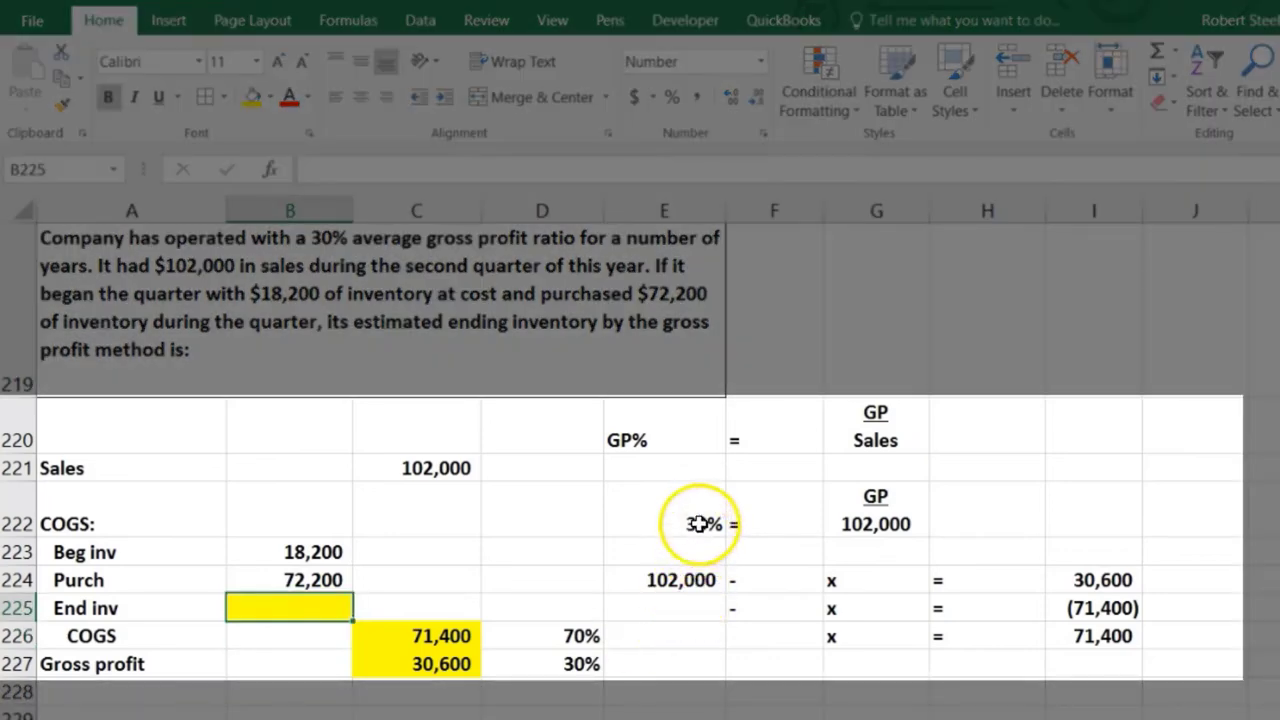
{"action": "left_click_drag", "start_coordinate": [700, 524], "coordinate": [1063, 626]}
{"action": "key", "text": "Delete"}
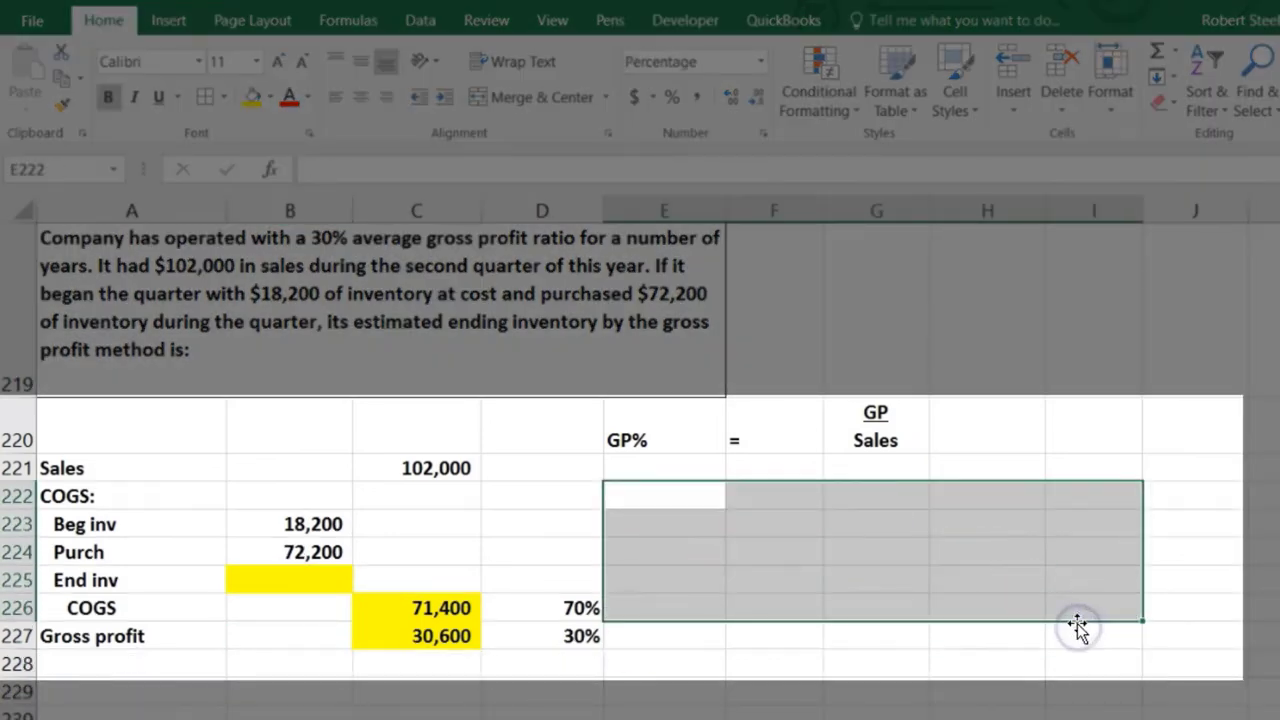
{"action": "key", "text": "shift+BackSpace"}
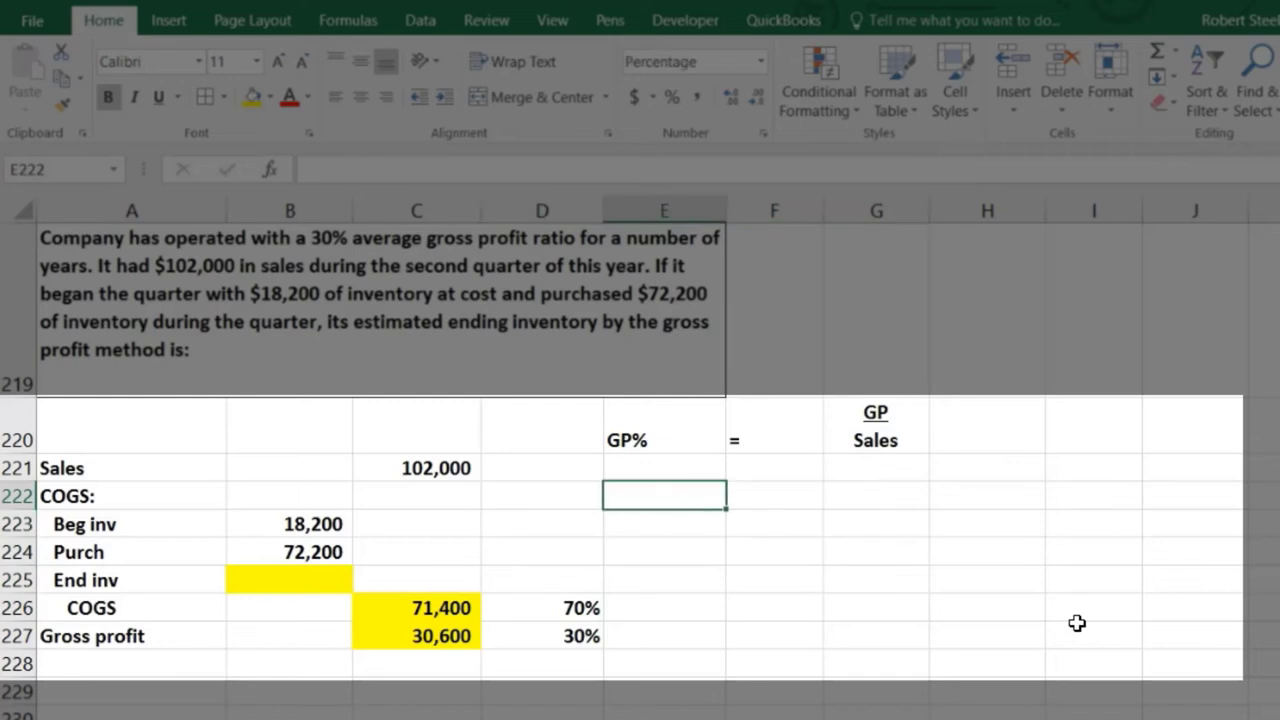
{"action": "left_click", "coordinate": [315, 524]}
{"action": "left_click", "coordinate": [315, 552]}
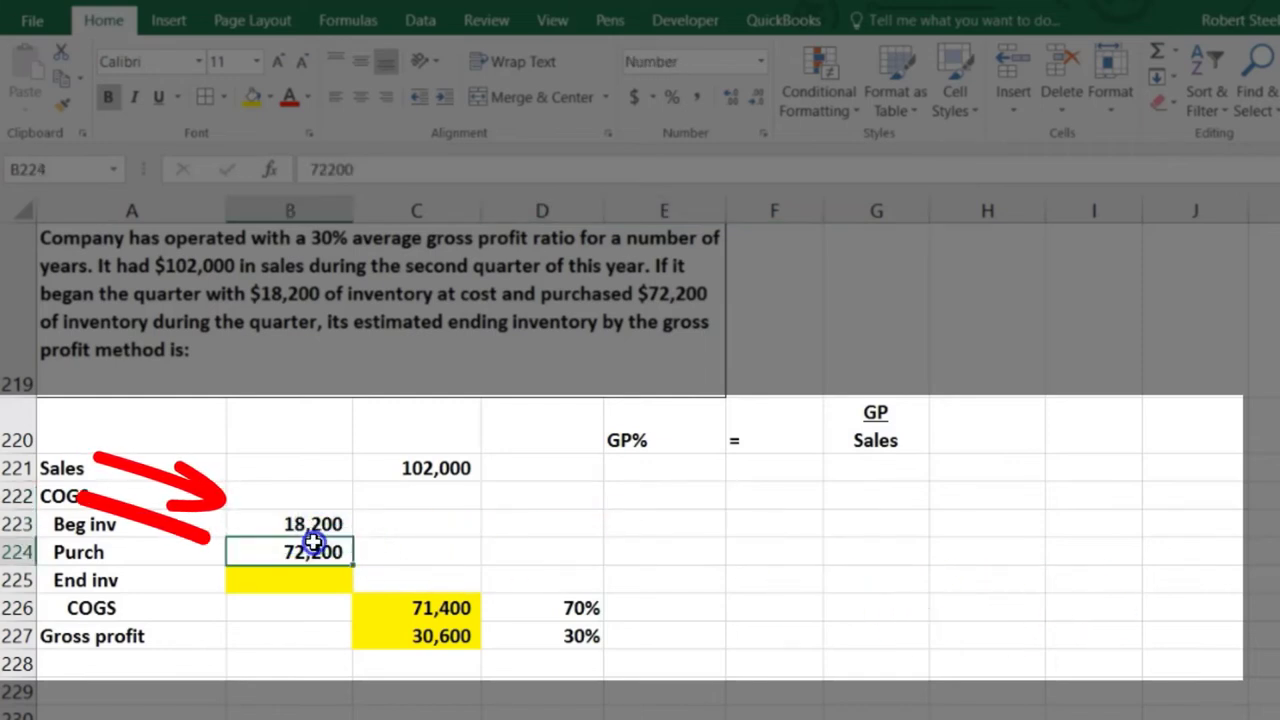
{"action": "left_click", "coordinate": [306, 570]}
{"action": "left_click", "coordinate": [377, 598]}
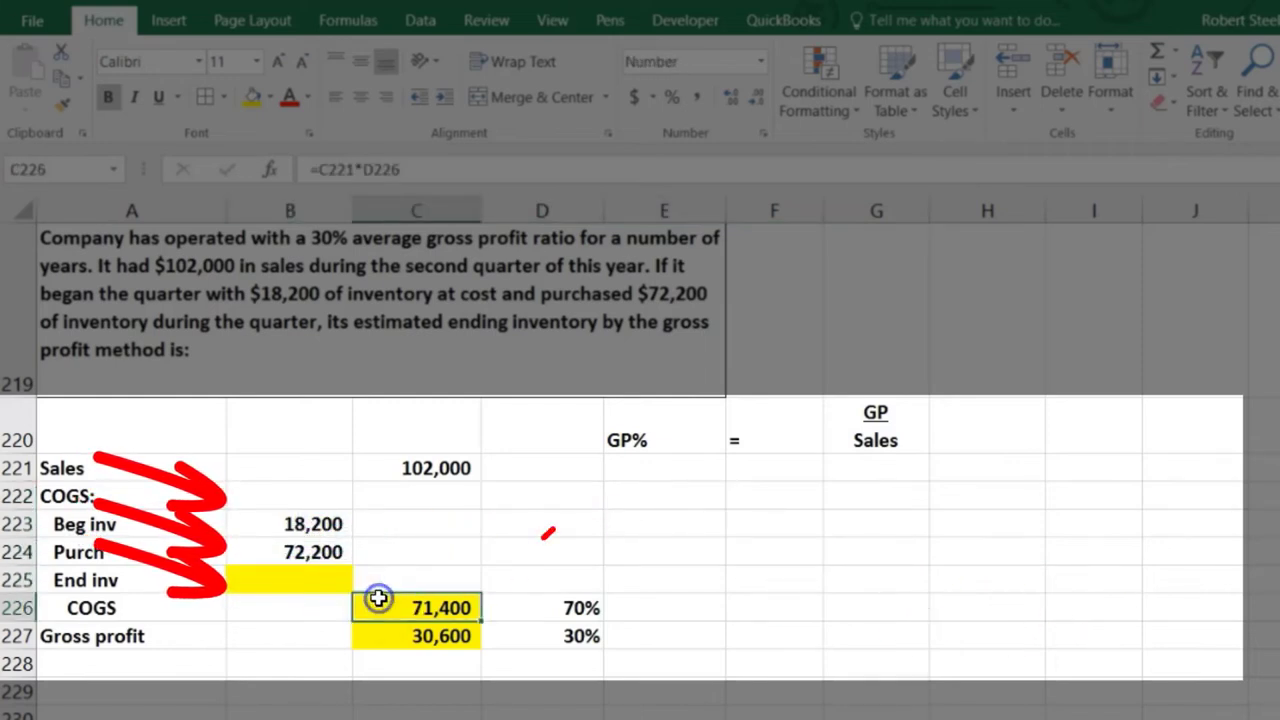
{"action": "left_click", "coordinate": [695, 495]}
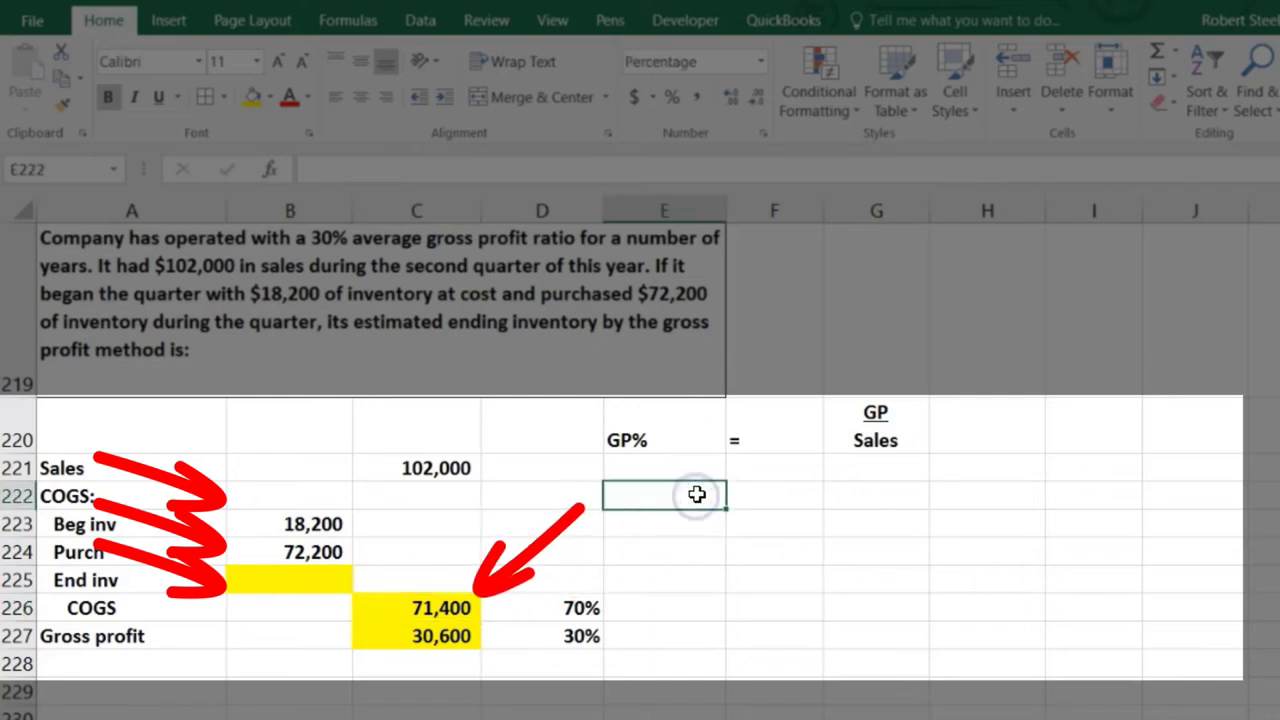
{"action": "type", "text": "1"}
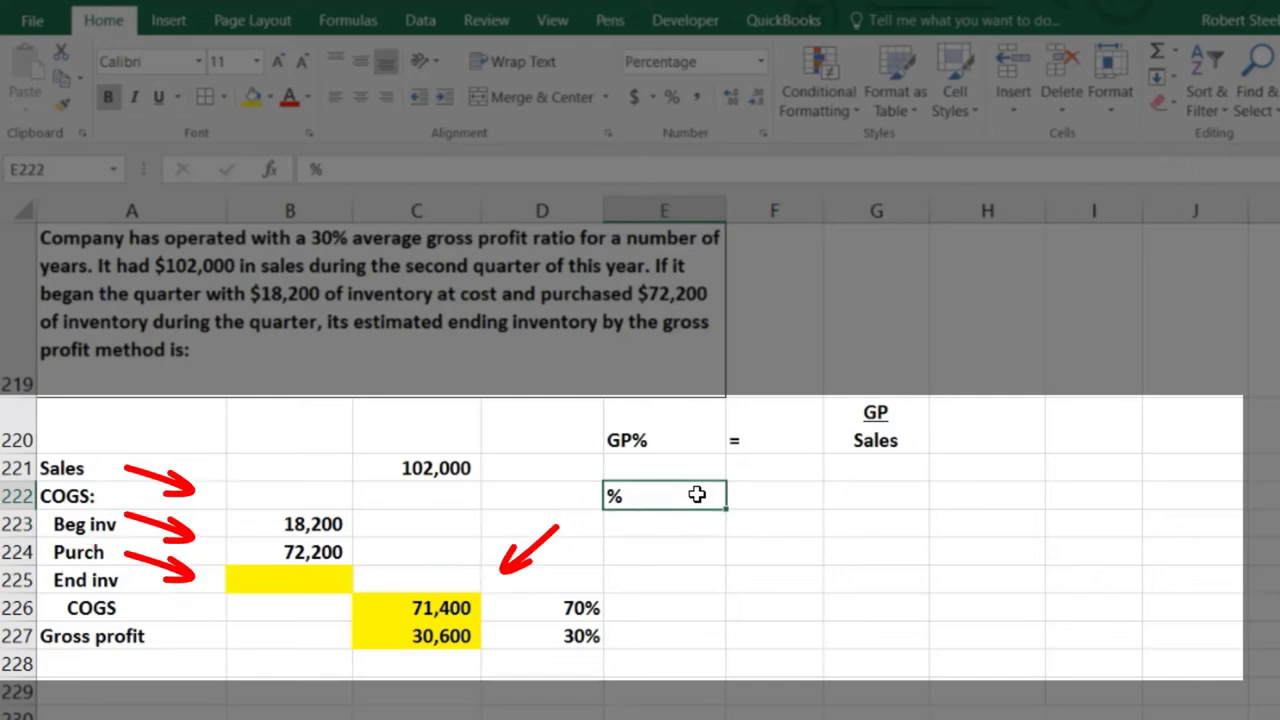
{"action": "key", "text": "Escape"}
Write the expression 18,200 + 72,200 - x across cells F222 to J222, one term or sign per cell
{"action": "key", "text": "Right"}
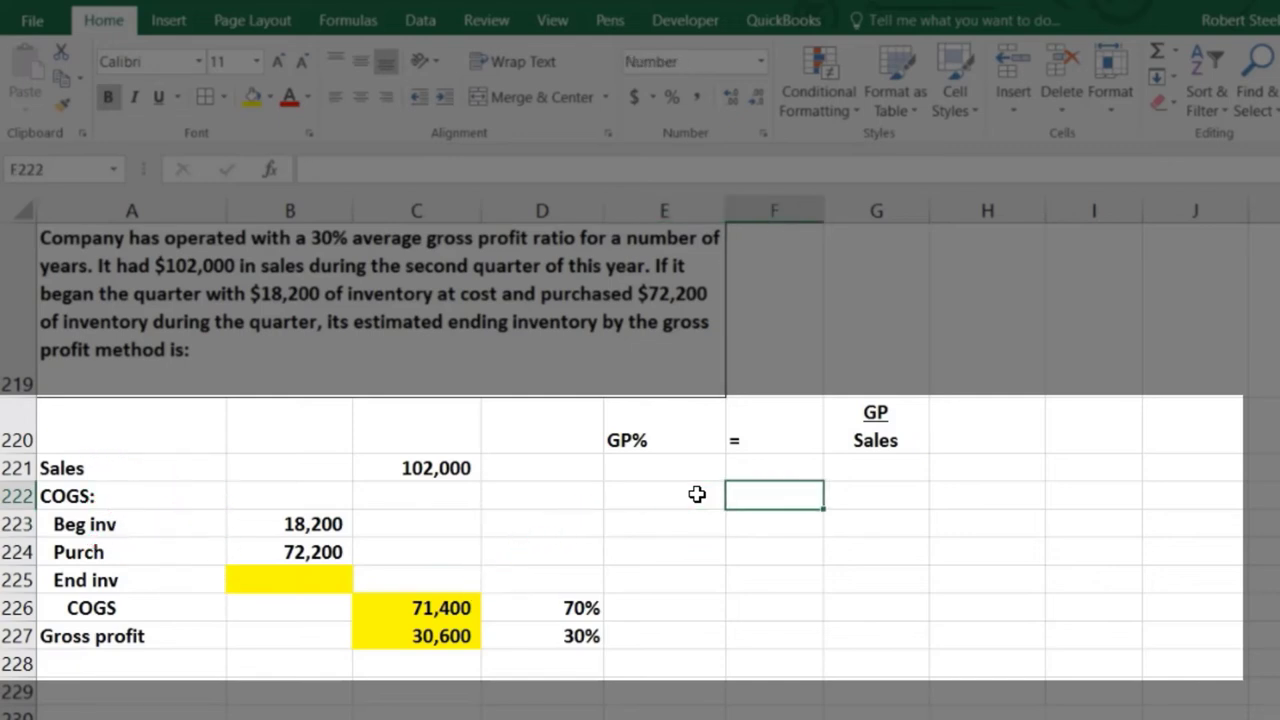
{"action": "type", "text": "18,200"}
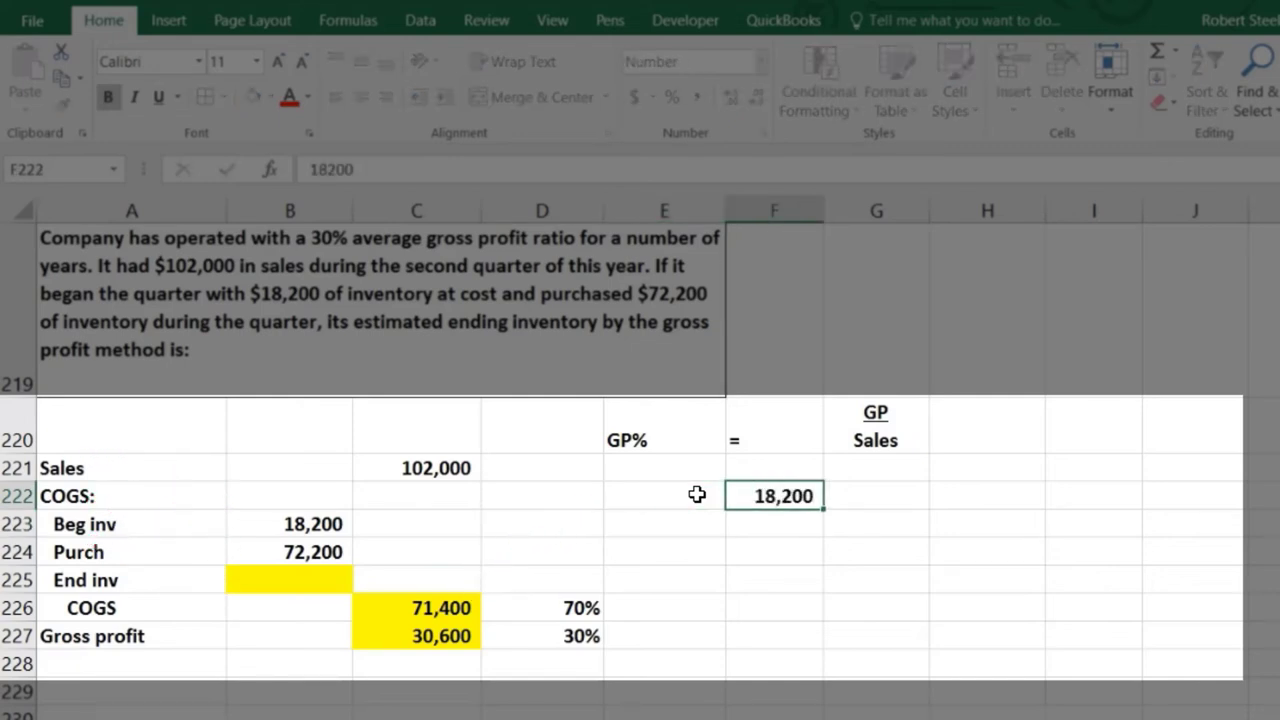
{"action": "key", "text": "Right"}
{"action": "type", "text": "+"}
{"action": "key", "text": "Right"}
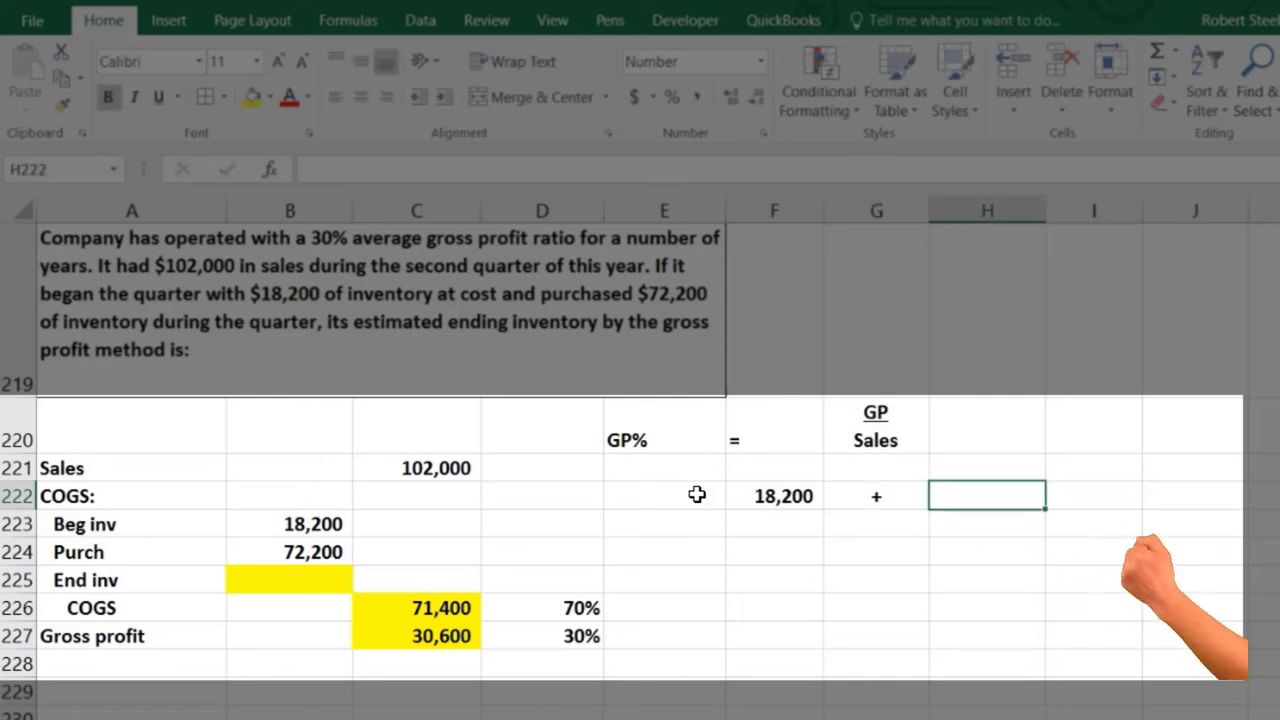
{"action": "type", "text": "722"}
{"action": "key", "text": "Tab"}
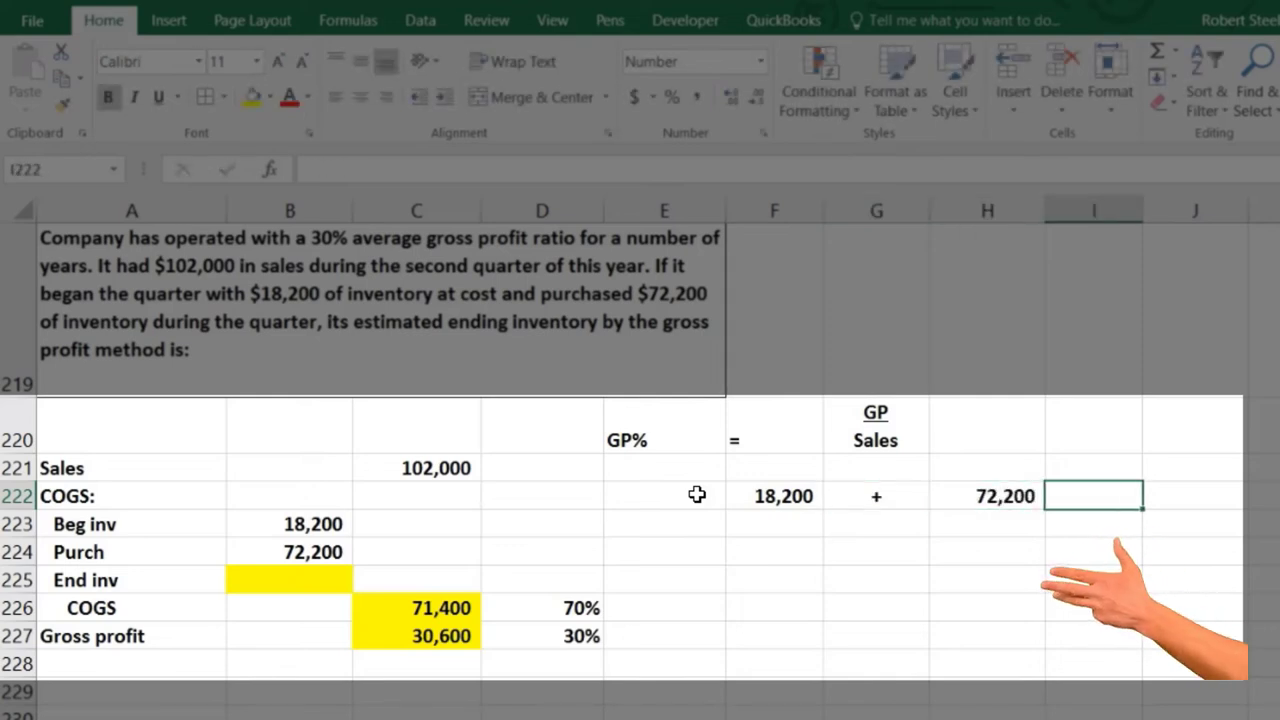
{"action": "type", "text": "-"}
{"action": "key", "text": "Tab"}
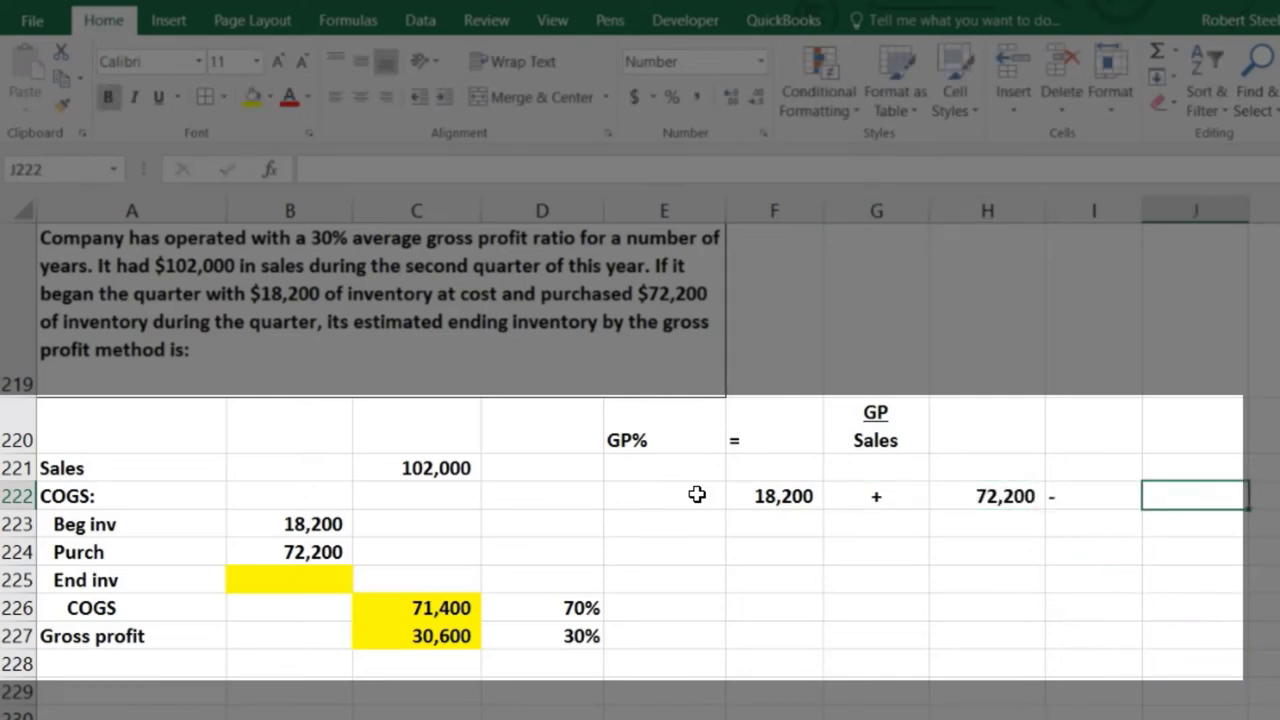
{"action": "key", "text": "Tab"}
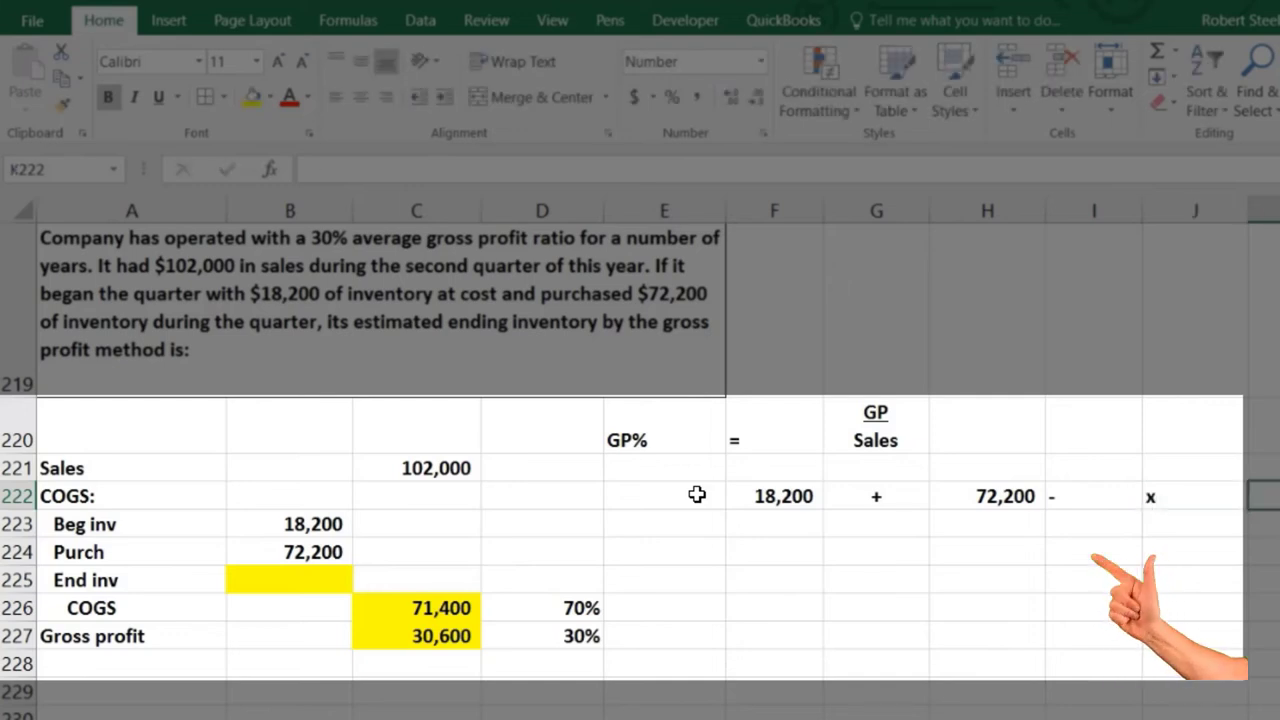
Shift the expression to E222:I222 and complete it with an equals sign in J222 and 71,400 in K222
{"action": "left_click_drag", "start_coordinate": [752, 494], "coordinate": [1155, 491]}
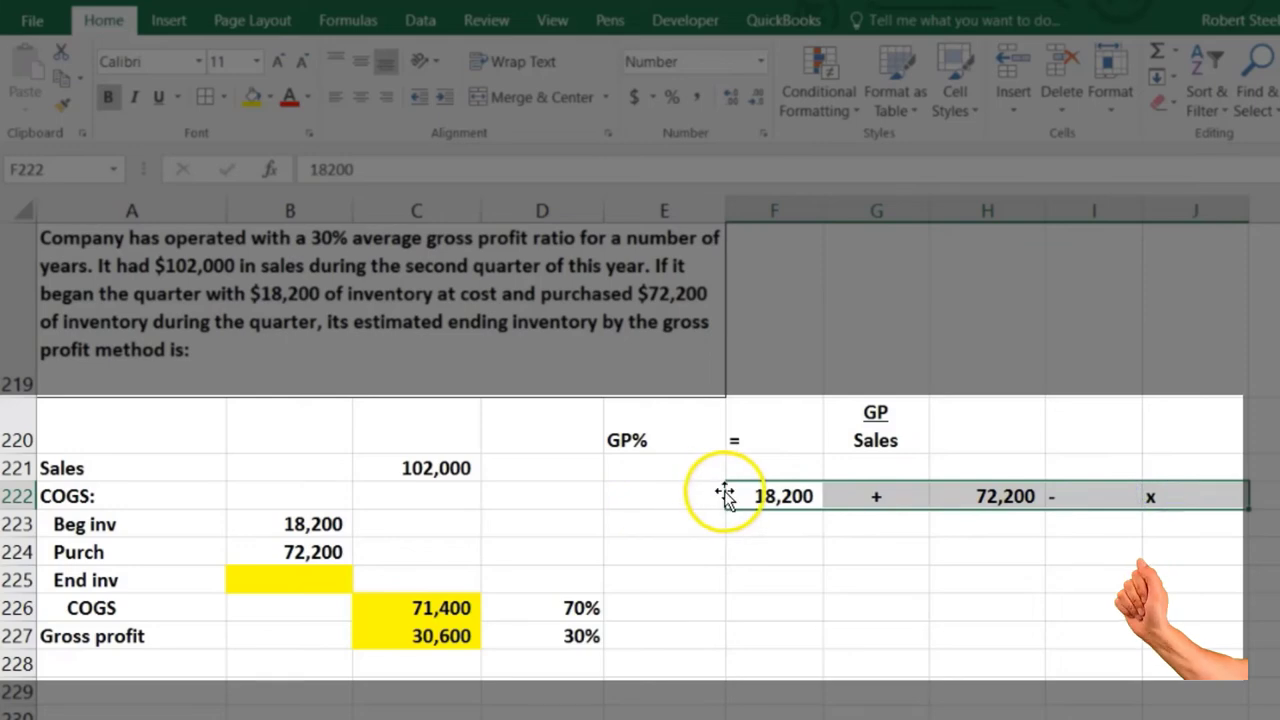
{"action": "left_click_drag", "start_coordinate": [714, 496], "coordinate": [706, 494]}
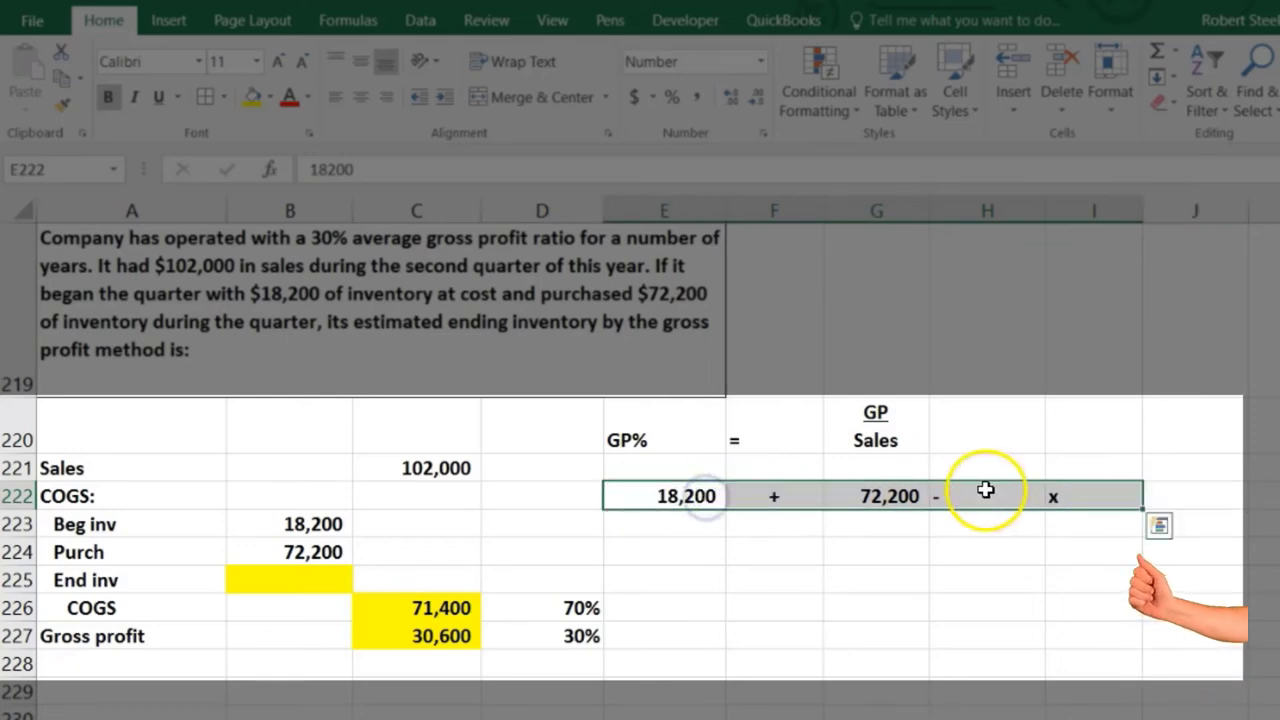
{"action": "left_click", "coordinate": [1210, 497]}
{"action": "type", "text": "="}
{"action": "key", "text": "Tab"}
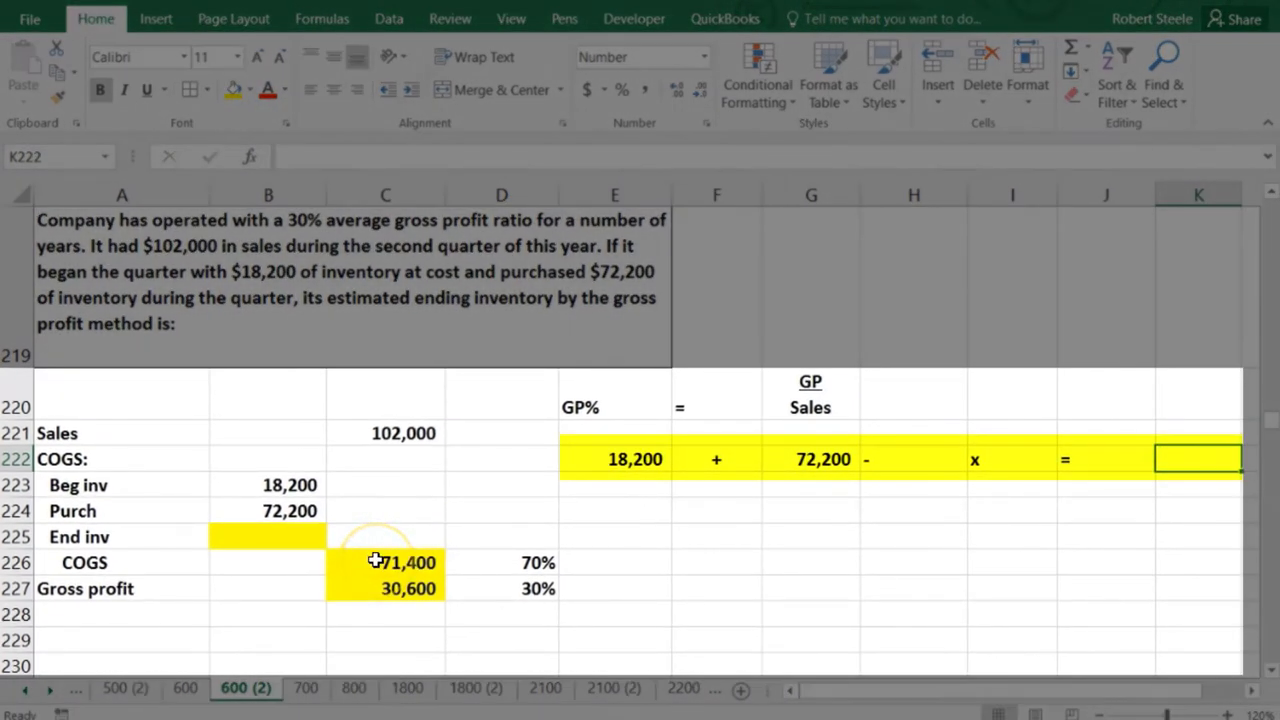
{"action": "type", "text": "71,4"}
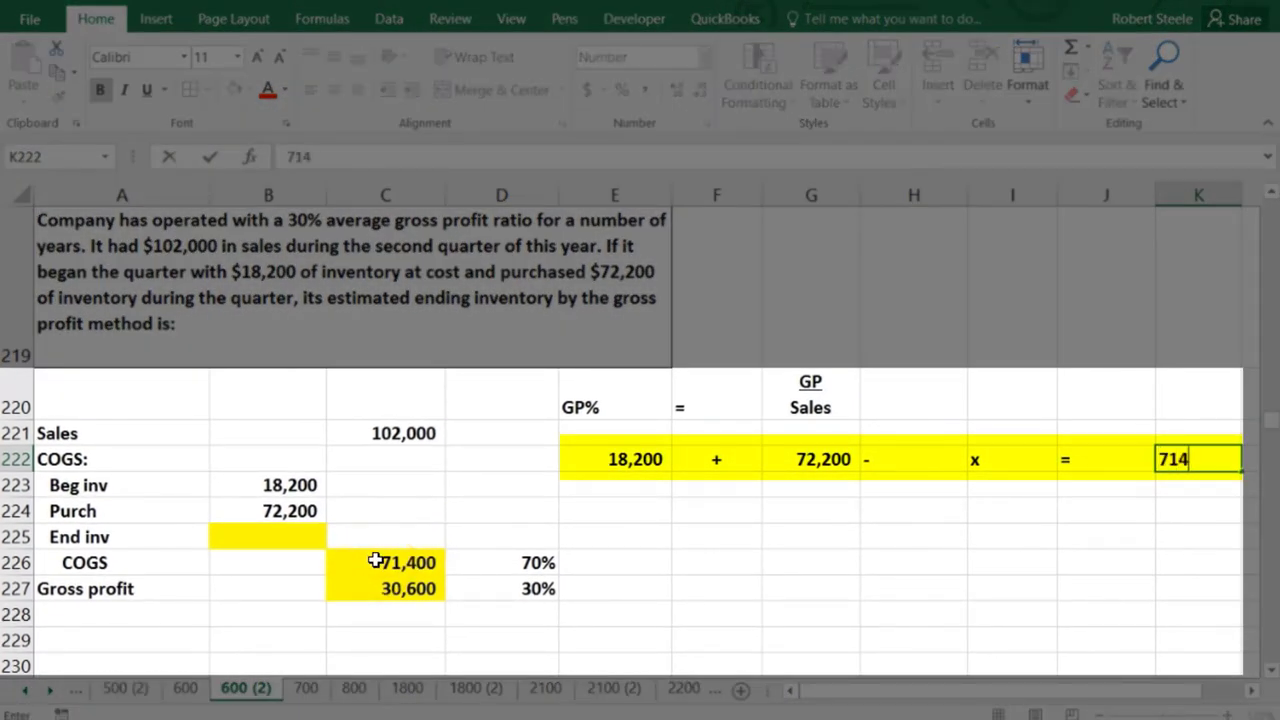
{"action": "type", "text": "00"}
{"action": "key", "text": "Return"}
Combine purchases and beginning inventory in G223 with the formula =G222+E222
{"action": "key", "text": "Left"}
{"action": "key", "text": "Left"}
{"action": "key", "text": "Left"}
{"action": "key", "text": "Left"}
{"action": "key", "text": "Left"}
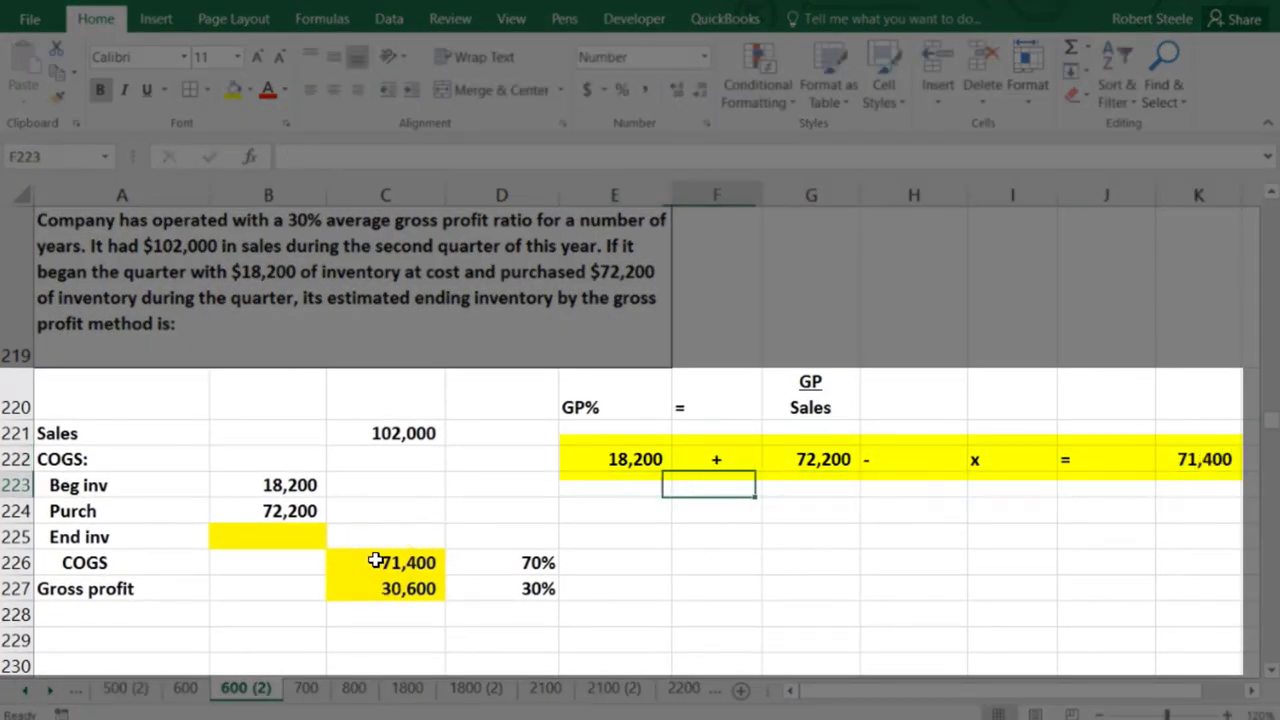
{"action": "key", "text": "Right"}
{"action": "type", "text": "="}
{"action": "key", "text": "Up"}
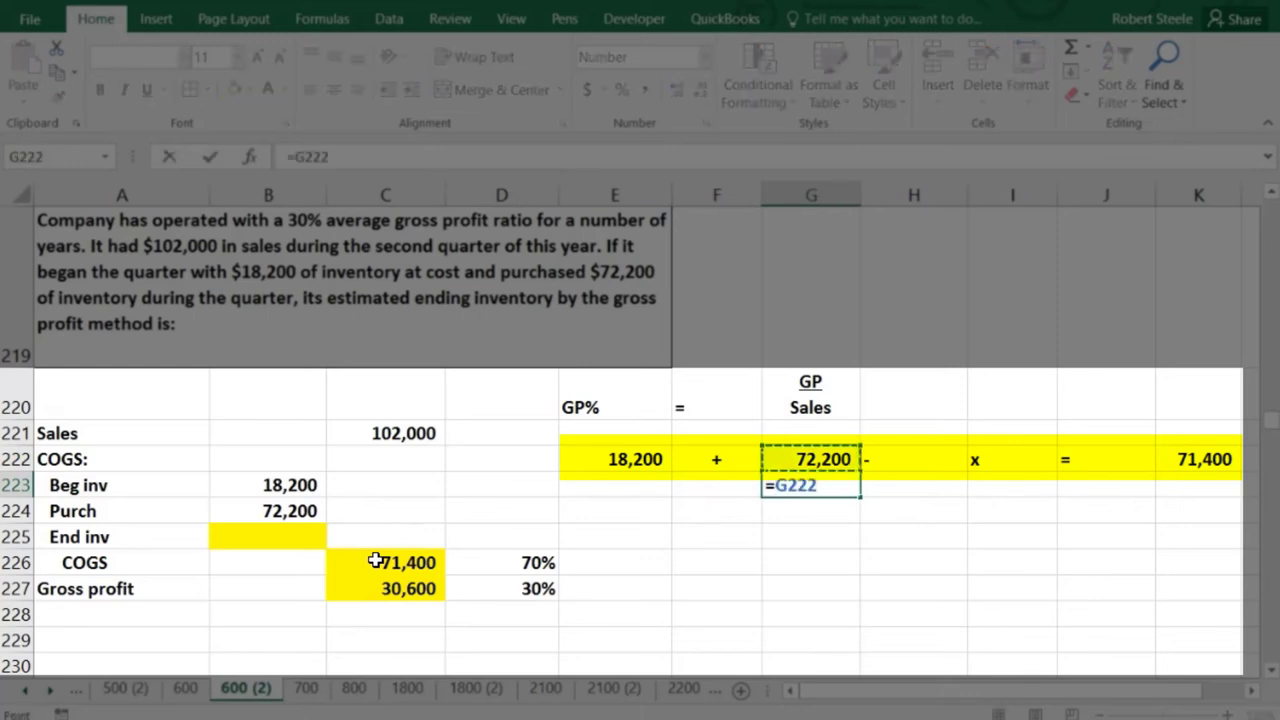
{"action": "type", "text": "+"}
{"action": "left_click", "coordinate": [636, 455]}
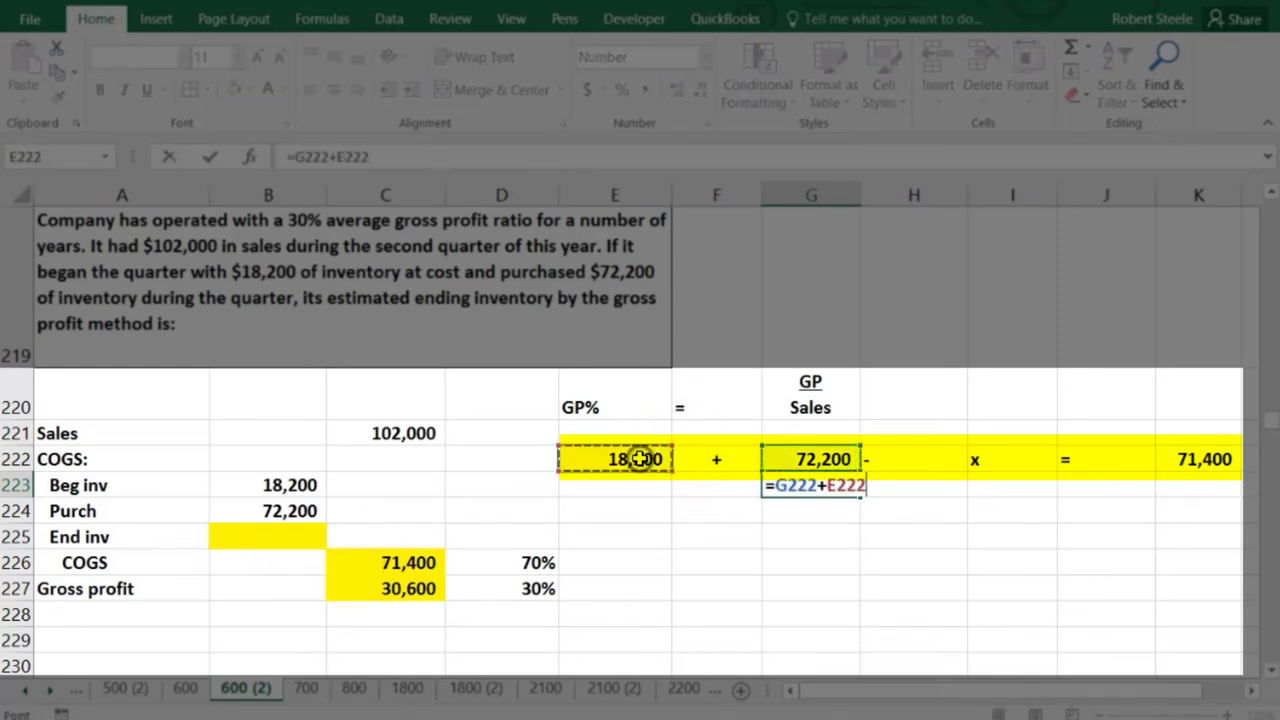
{"action": "key", "text": "Return"}
Complete the equation in row 223 with a minus sign in H223, x in I223, an equals sign in J223 and 71,400 in K223
{"action": "key", "text": "Right"}
{"action": "key", "text": "Up"}
{"action": "type", "text": "-"}
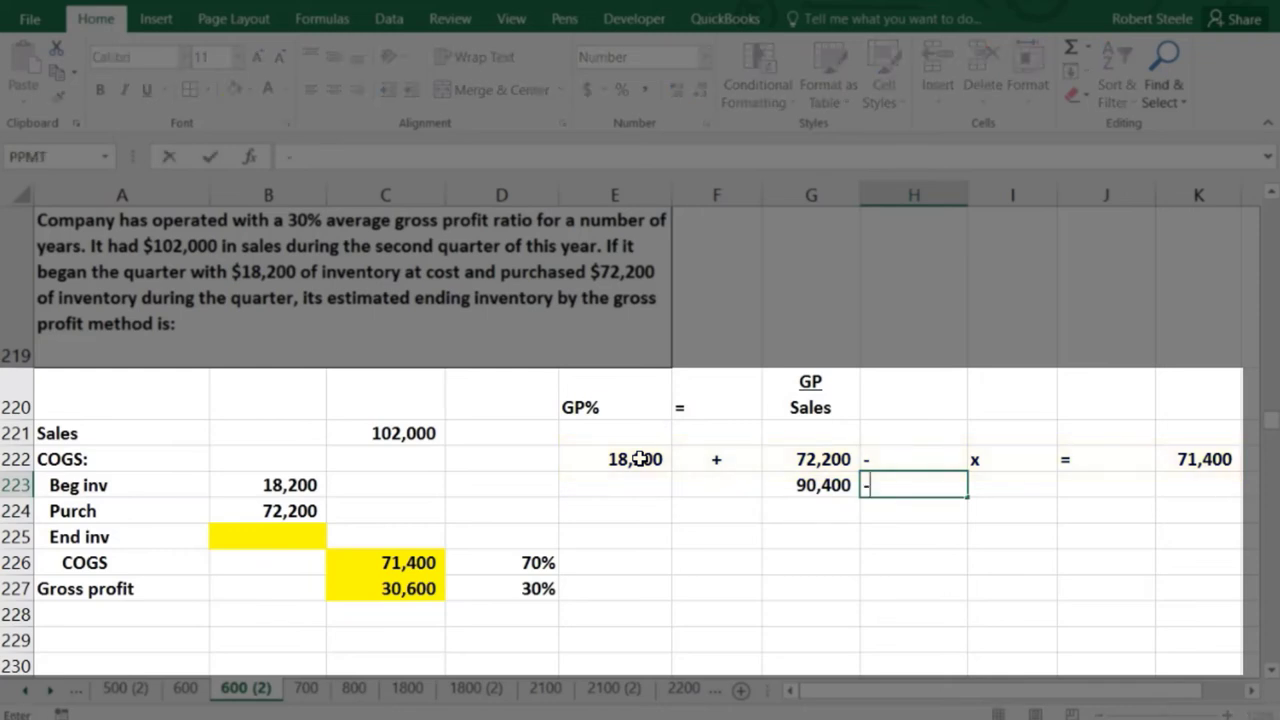
{"action": "key", "text": "Right"}
{"action": "type", "text": "x"}
{"action": "key", "text": "Right"}
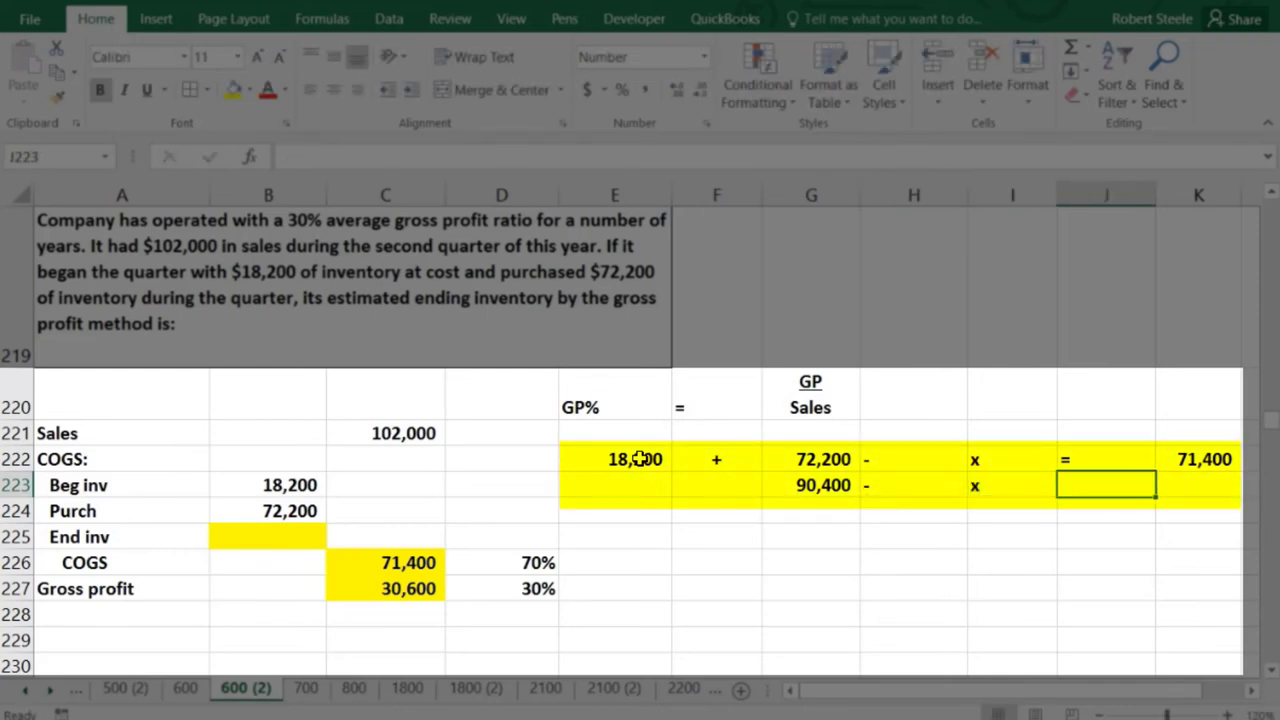
{"action": "type", "text": "="}
{"action": "key", "text": "Right"}
{"action": "type", "text": "7"}
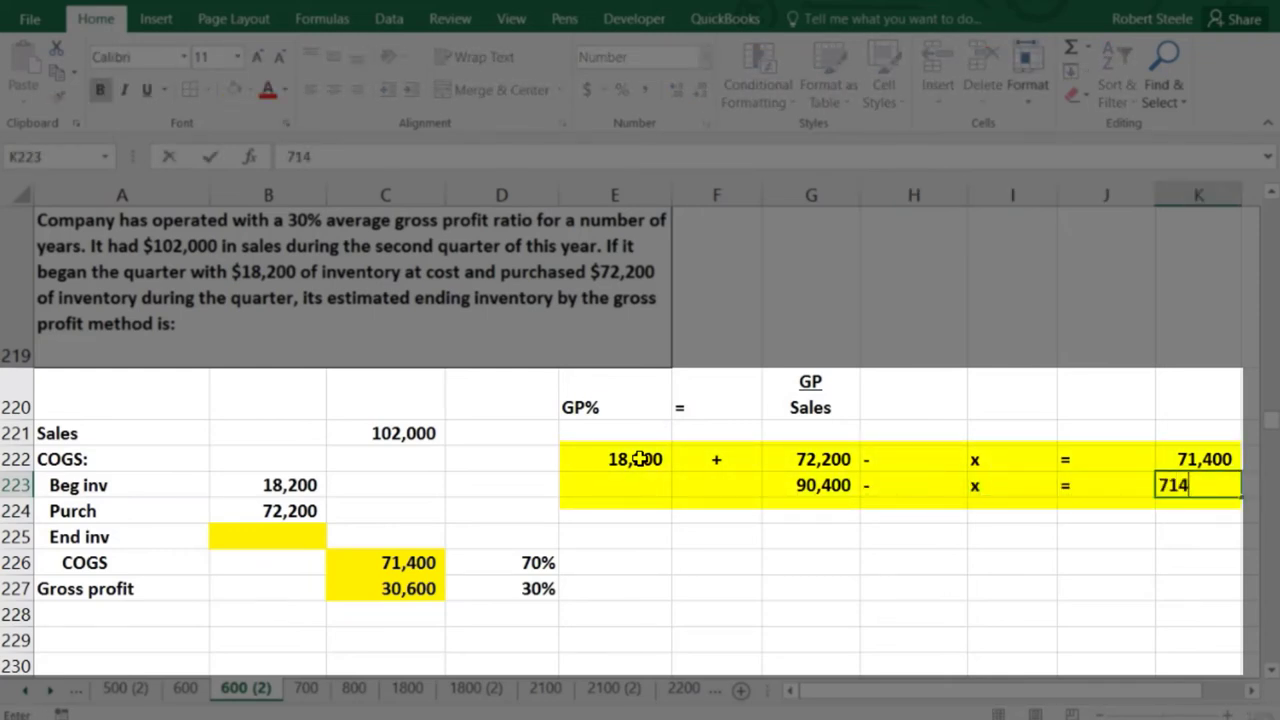
{"action": "key", "text": "Down"}
Begin the next equation line with x in I224 and an equals sign in J224
{"action": "key", "text": "Left"}
{"action": "key", "text": "Left"}
{"action": "key", "text": "Left"}
{"action": "key", "text": "Right"}
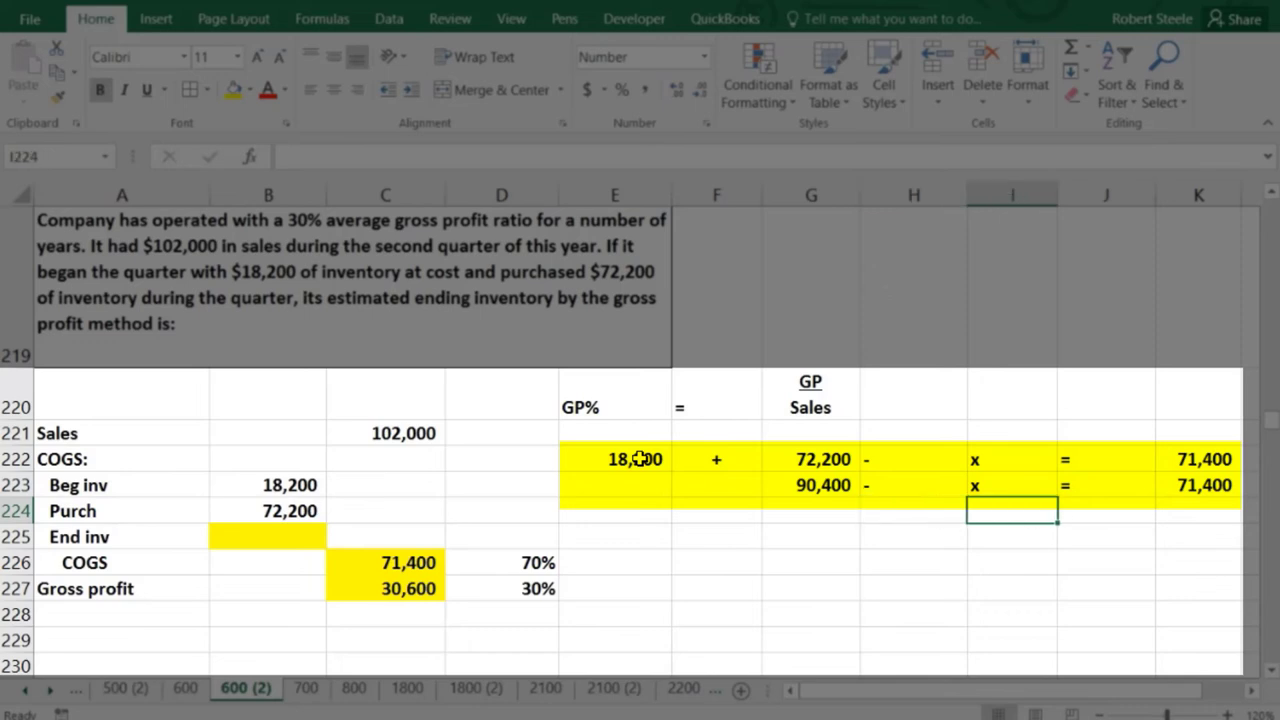
{"action": "type", "text": "x"}
{"action": "key", "text": "Right"}
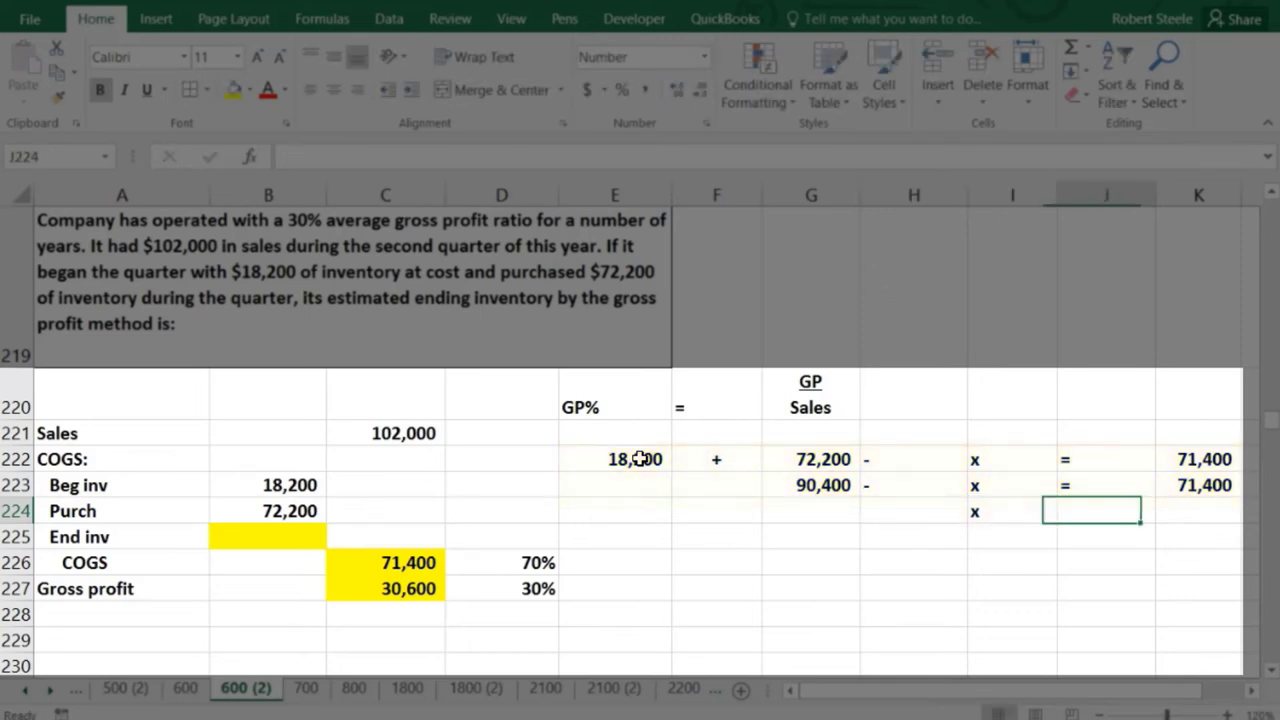
{"action": "type", "text": "="}
{"action": "key", "text": "Right"}
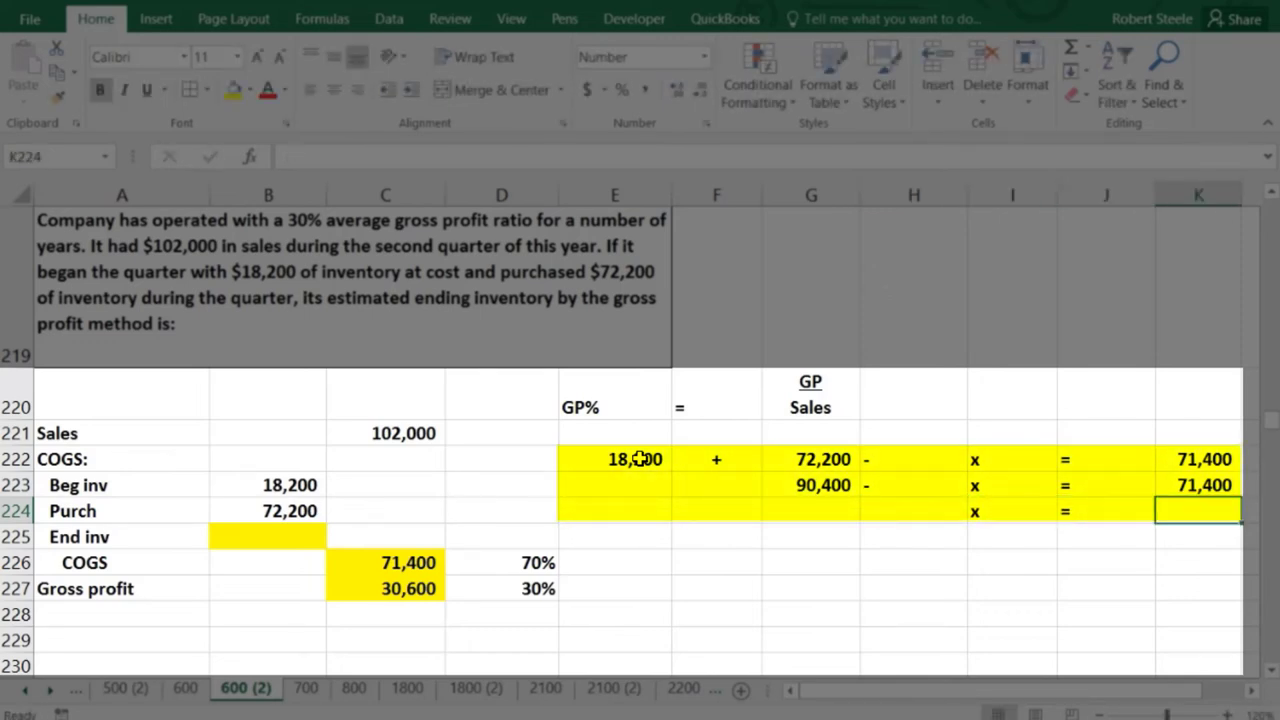
Calculate the right side in K224 with =K223-G223 and put a minus sign before the x in H224
{"action": "type", "text": "="}
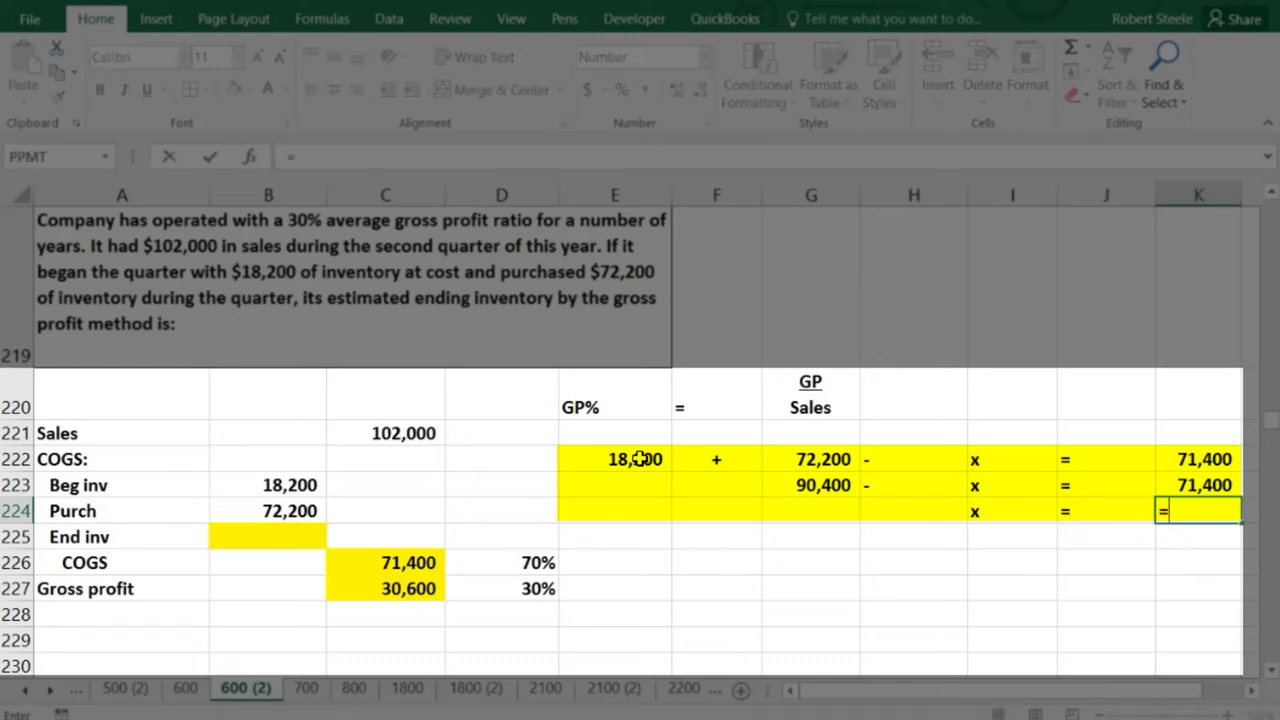
{"action": "key", "text": "Up"}
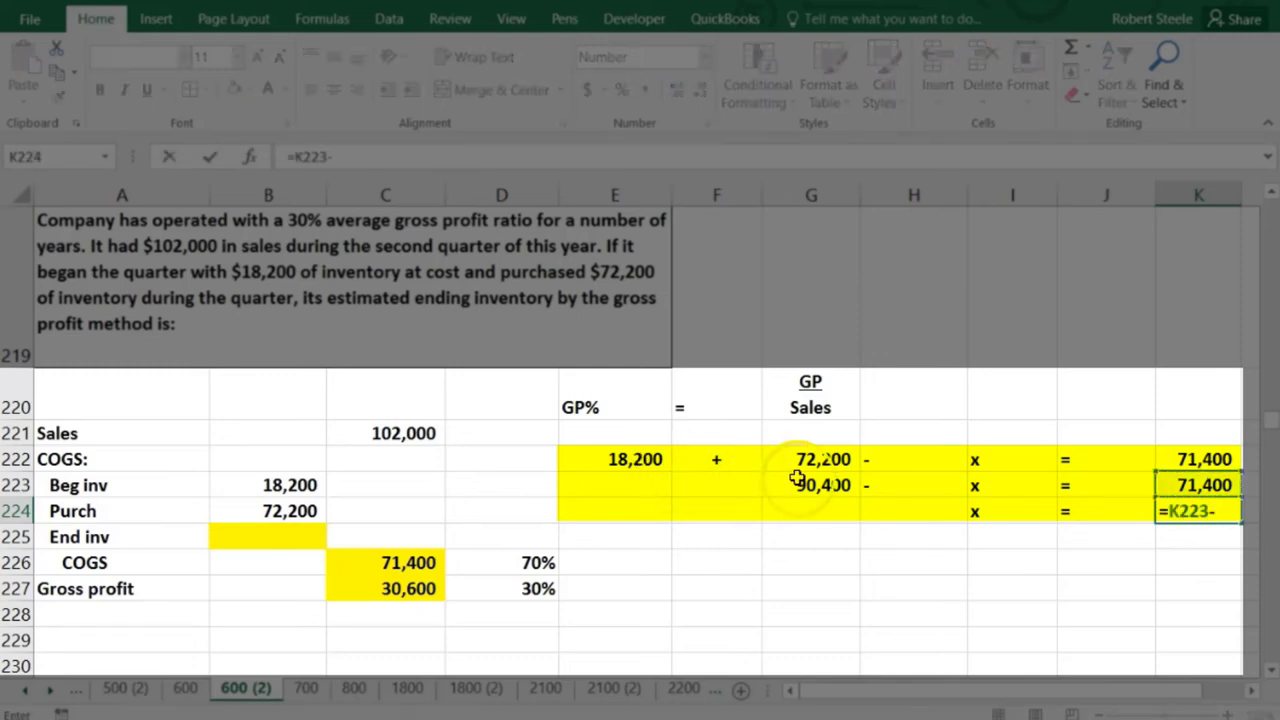
{"action": "type", "text": "-"}
{"action": "left_click", "coordinate": [800, 485]}
{"action": "key", "text": "Return"}
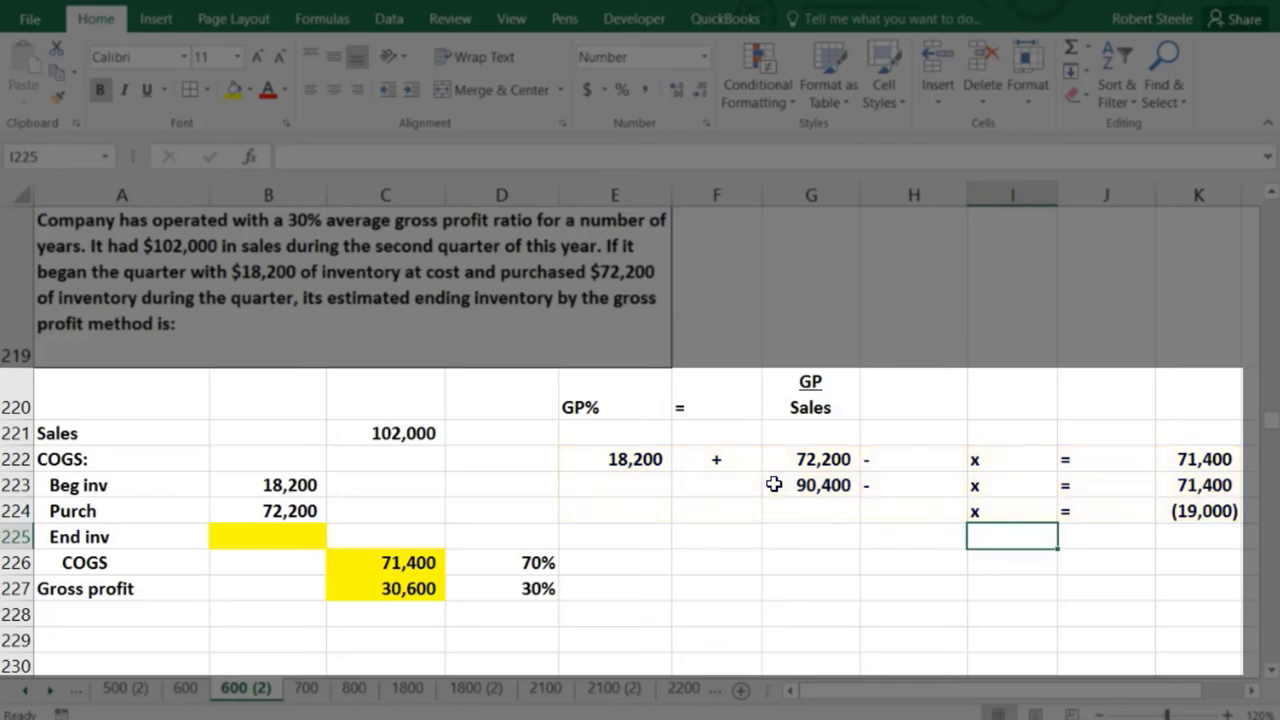
{"action": "key", "text": "Up"}
{"action": "key", "text": "Left"}
{"action": "type", "text": "-"}
{"action": "key", "text": "Return"}
Write the solved equation in row 225 with x in I225, an equals sign in J225 and 19,000 in K225
{"action": "key", "text": "Right"}
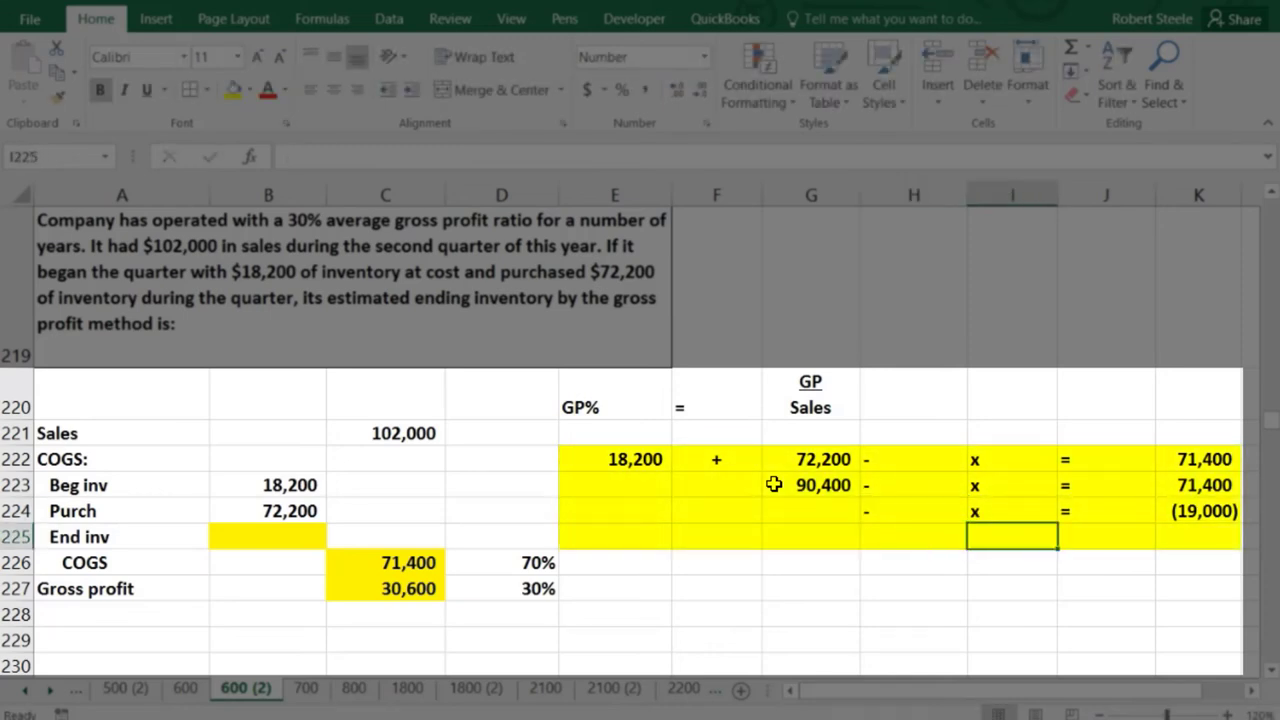
{"action": "type", "text": "x"}
{"action": "key", "text": "Right"}
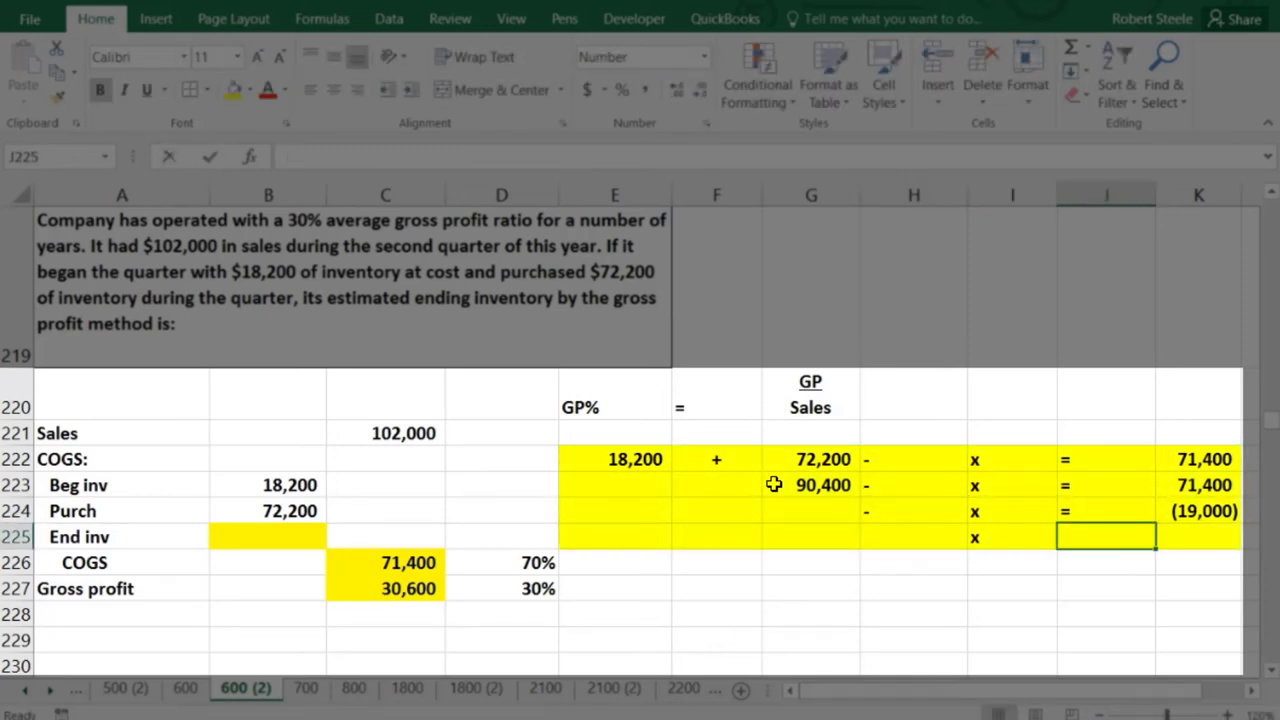
{"action": "type", "text": "="}
{"action": "key", "text": "Right"}
{"action": "type", "text": "19"}
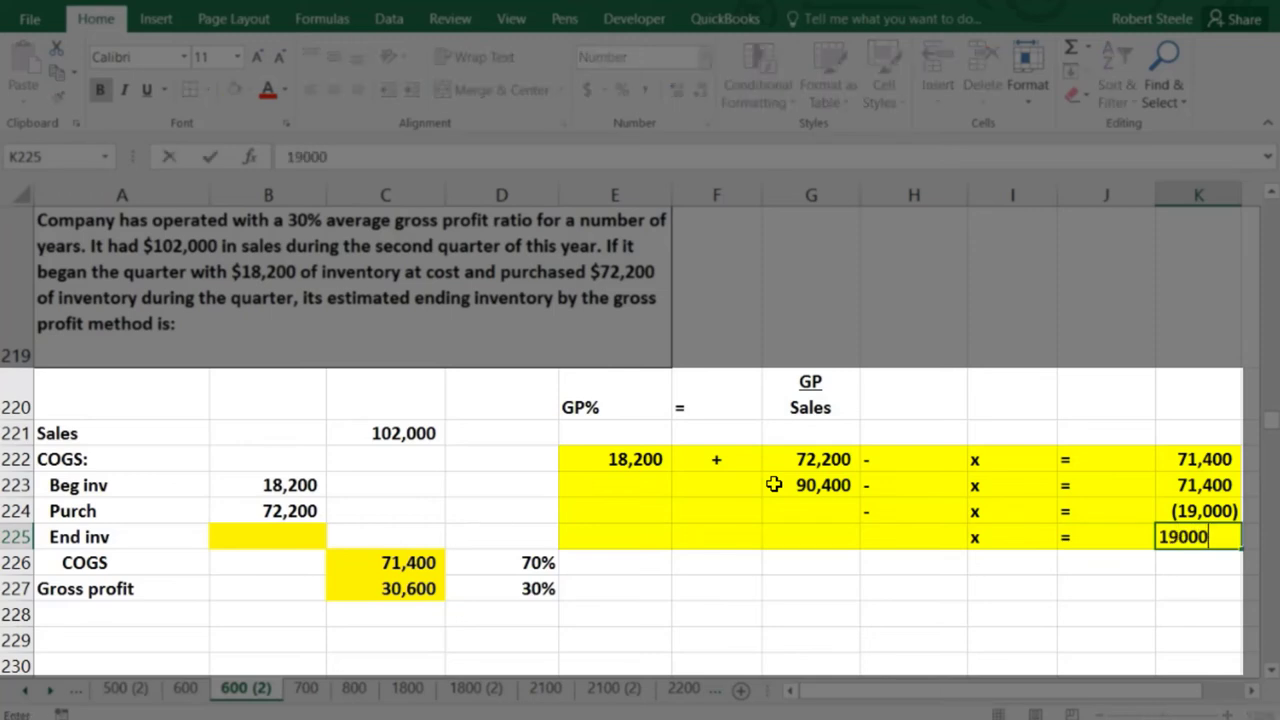
{"action": "key", "text": "Return"}
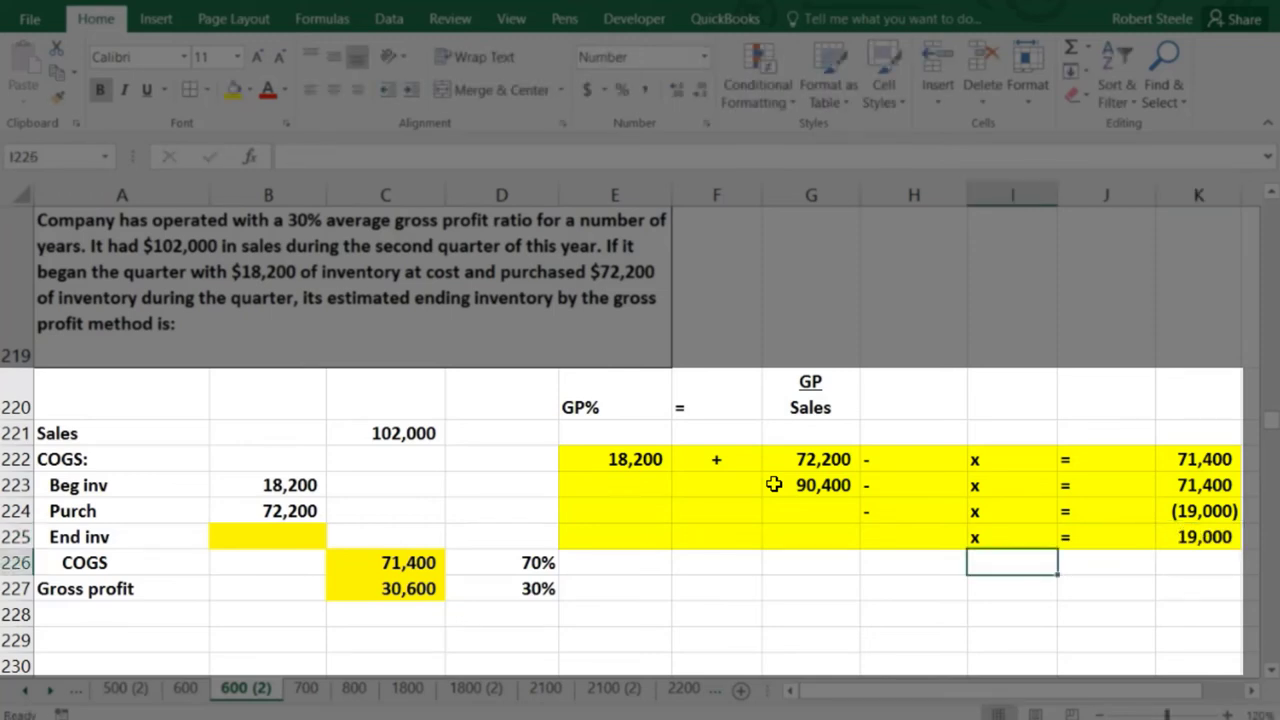
Examine the beginning inventory, purchases, ending inventory and COGS cells that determine the missing ending inventory
{"action": "key", "text": "Left"}
{"action": "key", "text": "Left"}
{"action": "key", "text": "Left"}
{"action": "key", "text": "Left"}
{"action": "key", "text": "Left"}
{"action": "key", "text": "Left"}
{"action": "key", "text": "Left"}
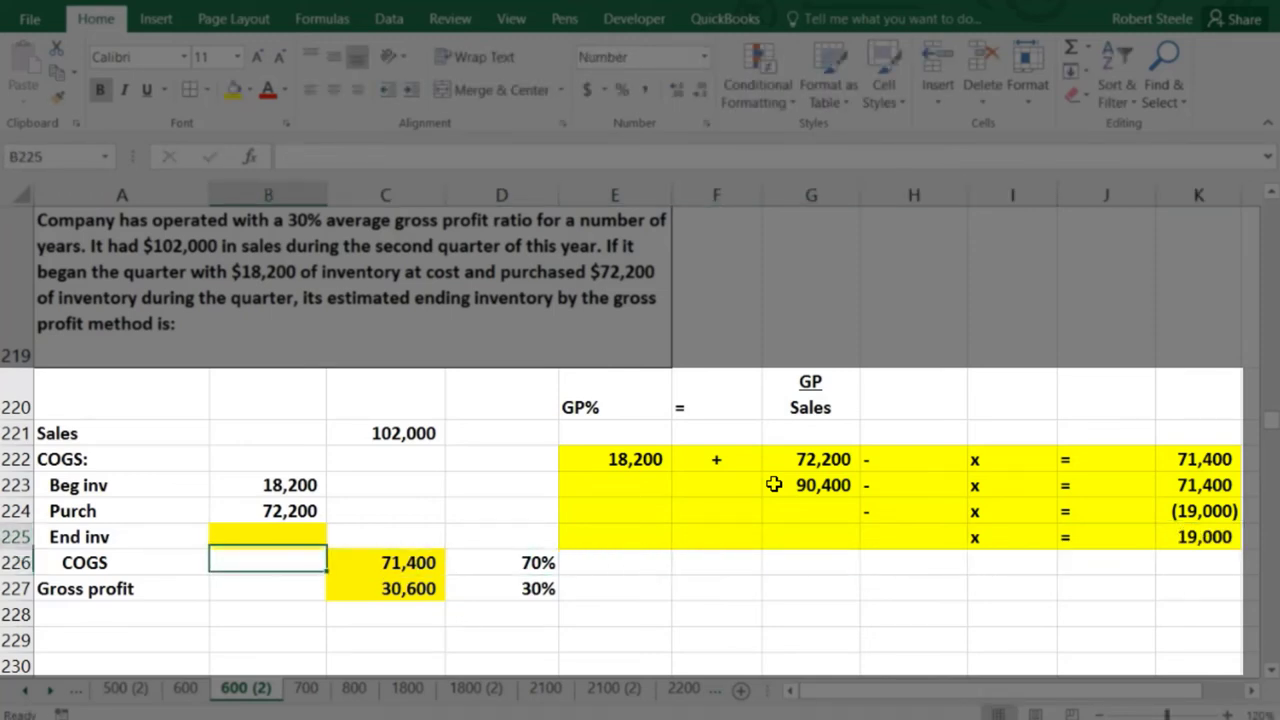
{"action": "key", "text": "Up"}
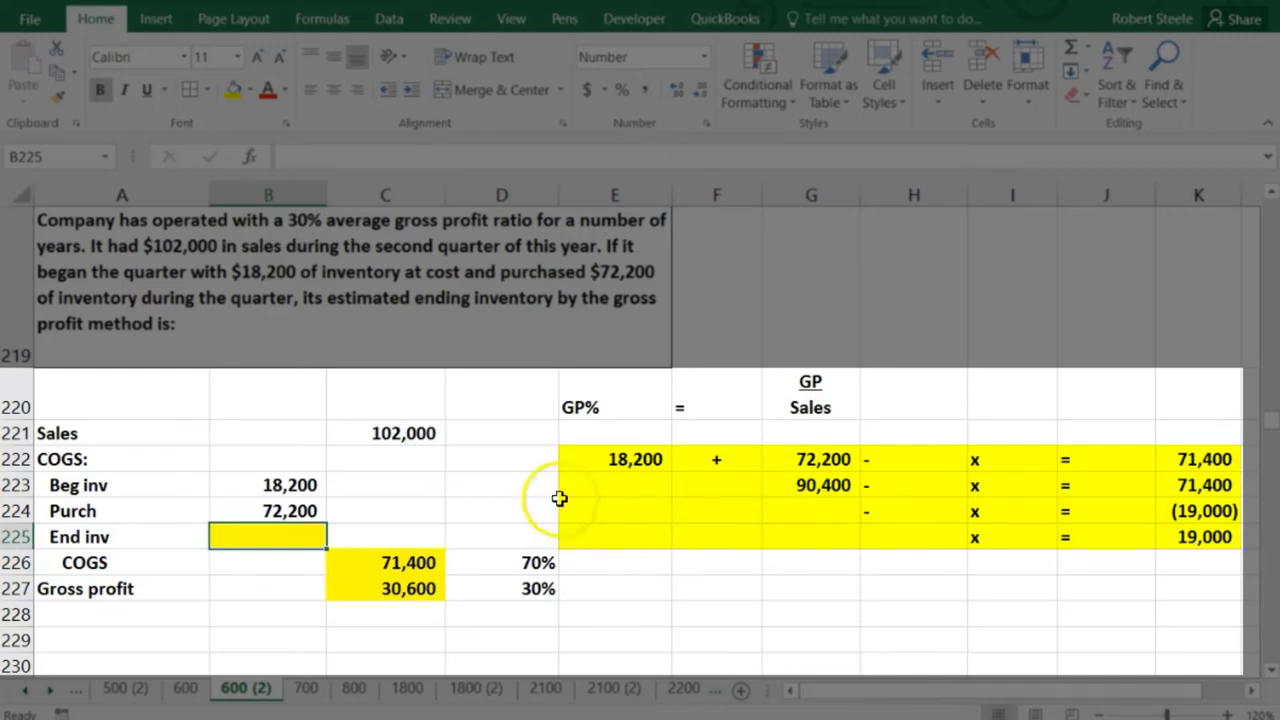
{"action": "left_click_drag", "start_coordinate": [95, 435], "coordinate": [225, 480]}
{"action": "key", "text": "Up"}
{"action": "key", "text": "Up"}
{"action": "key", "text": "Down"}
{"action": "left_click_drag", "start_coordinate": [100, 468], "coordinate": [225, 502]}
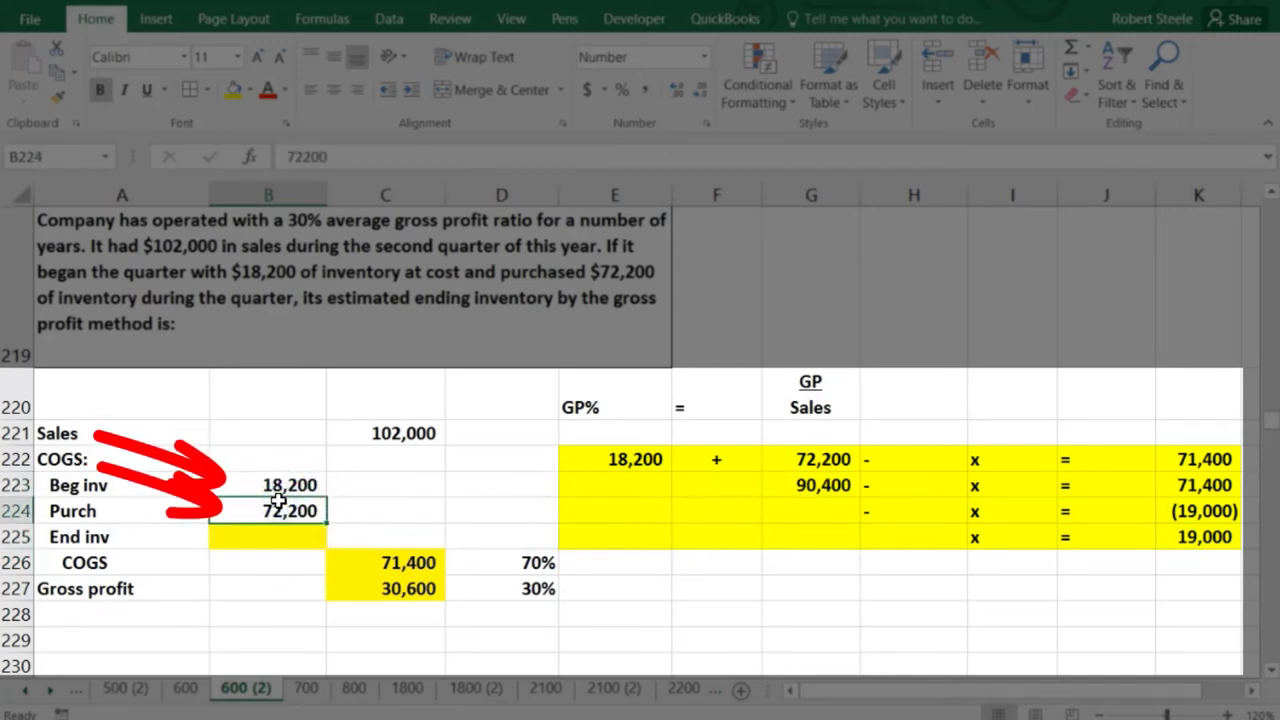
{"action": "left_click", "coordinate": [354, 560]}
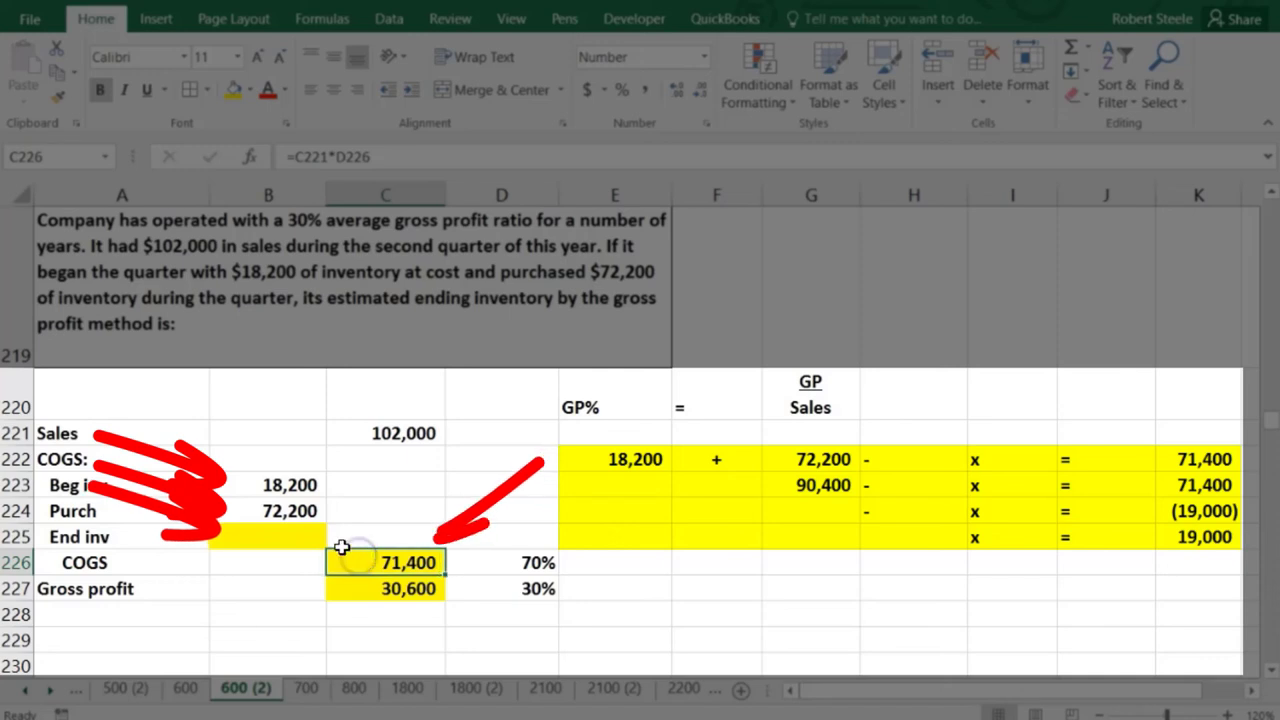
{"action": "left_click_drag", "start_coordinate": [266, 486], "coordinate": [298, 512]}
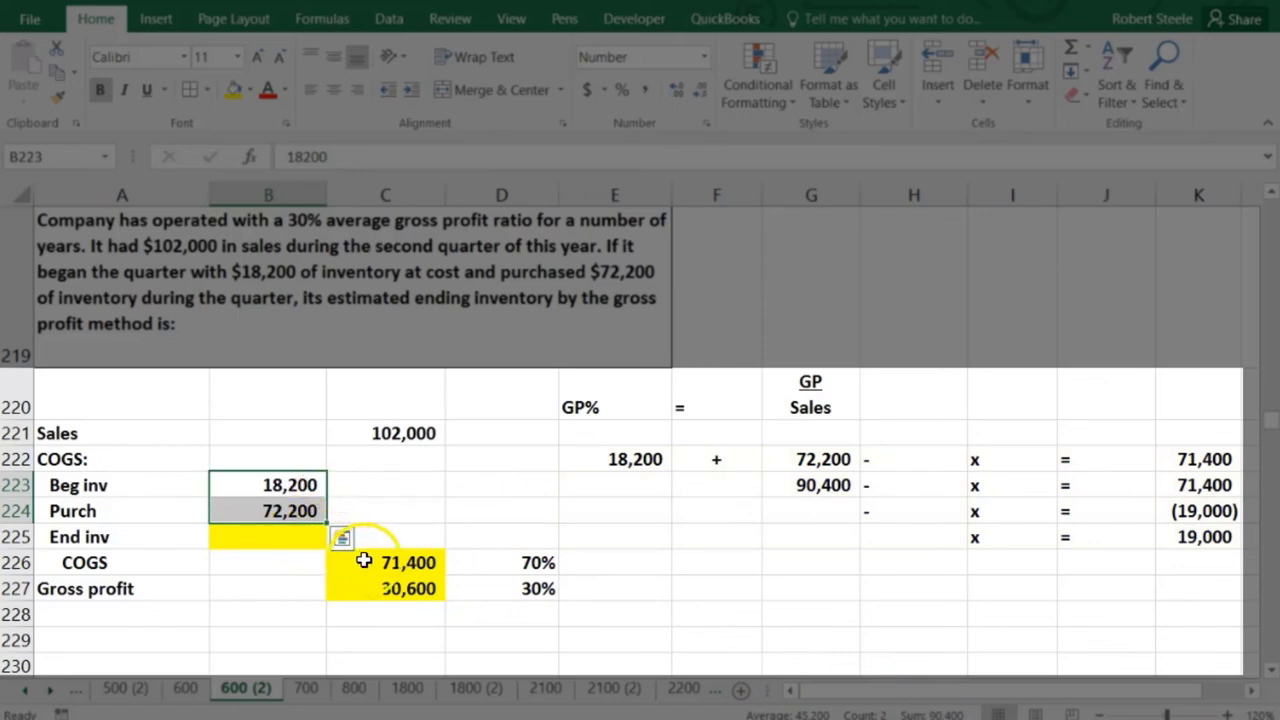
Calculate ending inventory in B225 with the formula =SUM(B223:B224)-C226
{"action": "left_click", "coordinate": [295, 538]}
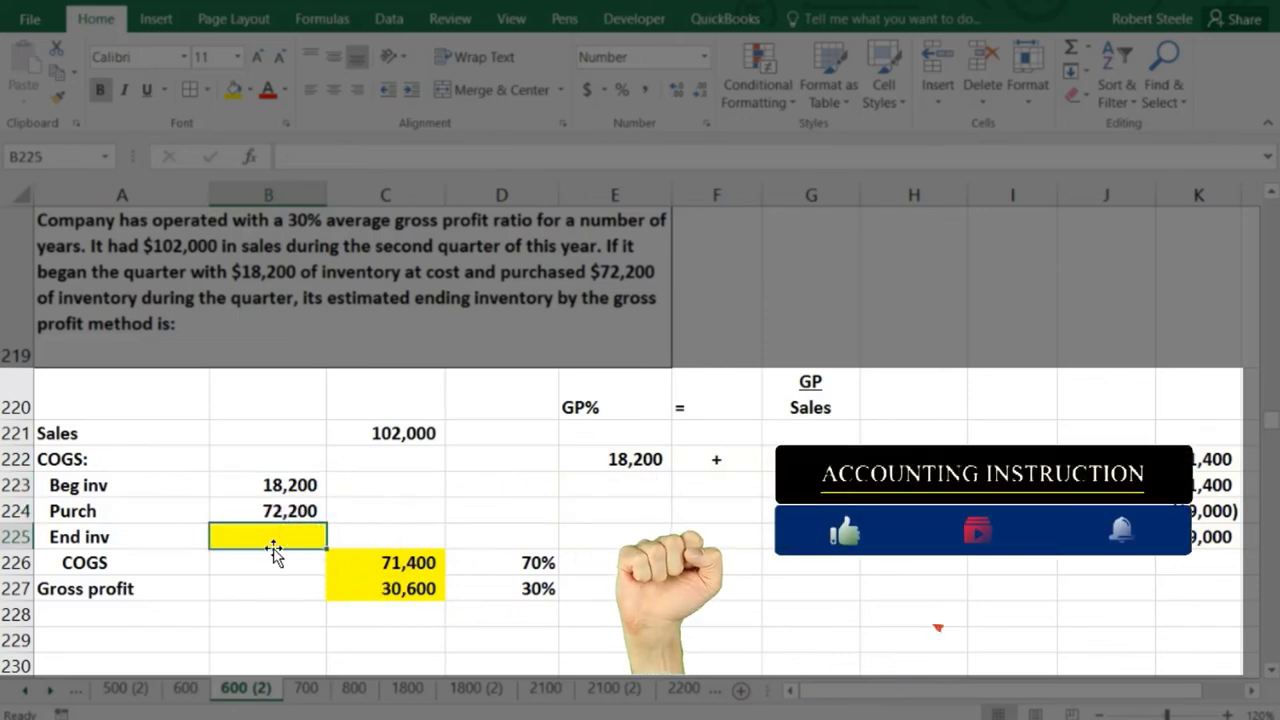
{"action": "type", "text": "=sum("}
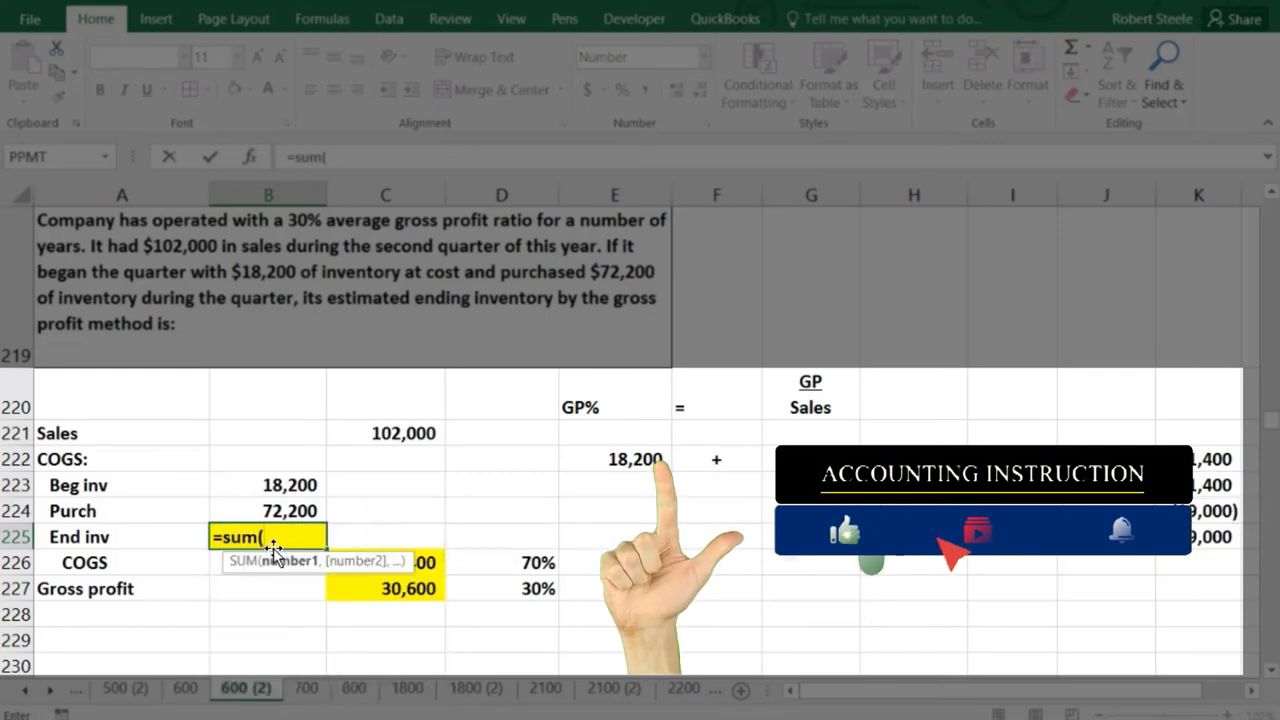
{"action": "left_click_drag", "start_coordinate": [302, 483], "coordinate": [296, 511]}
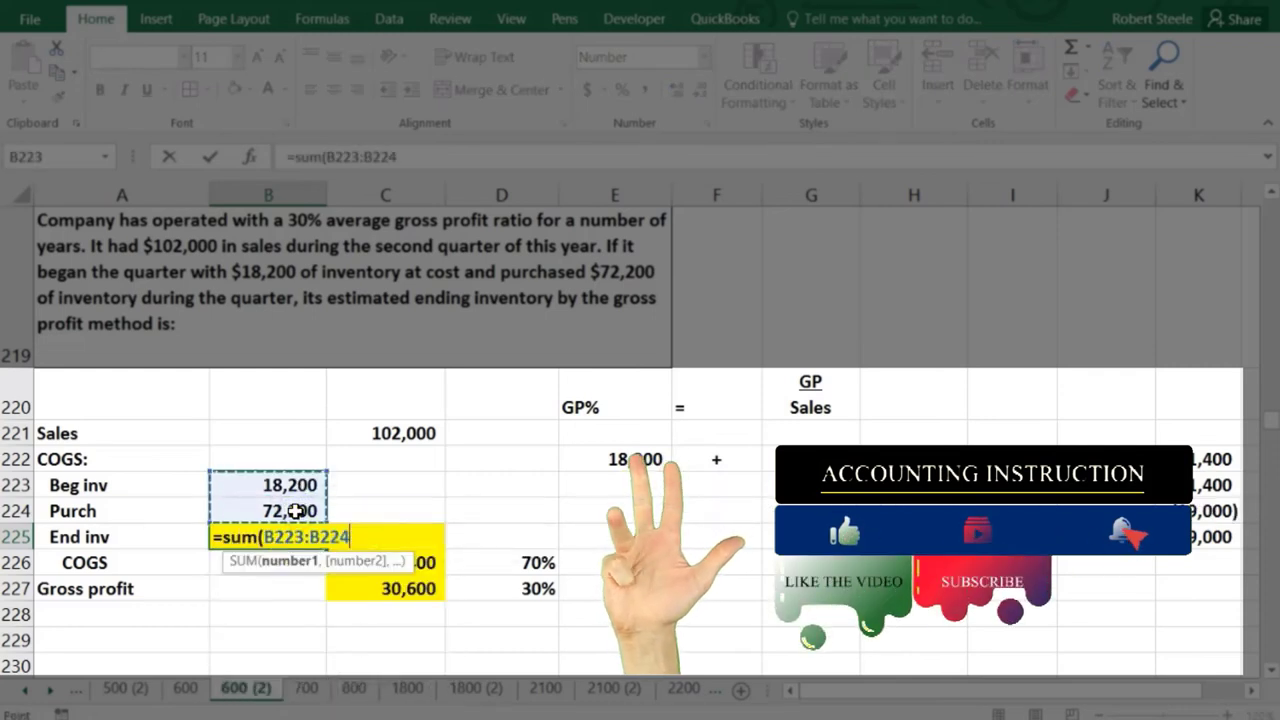
{"action": "type", "text": ")-"}
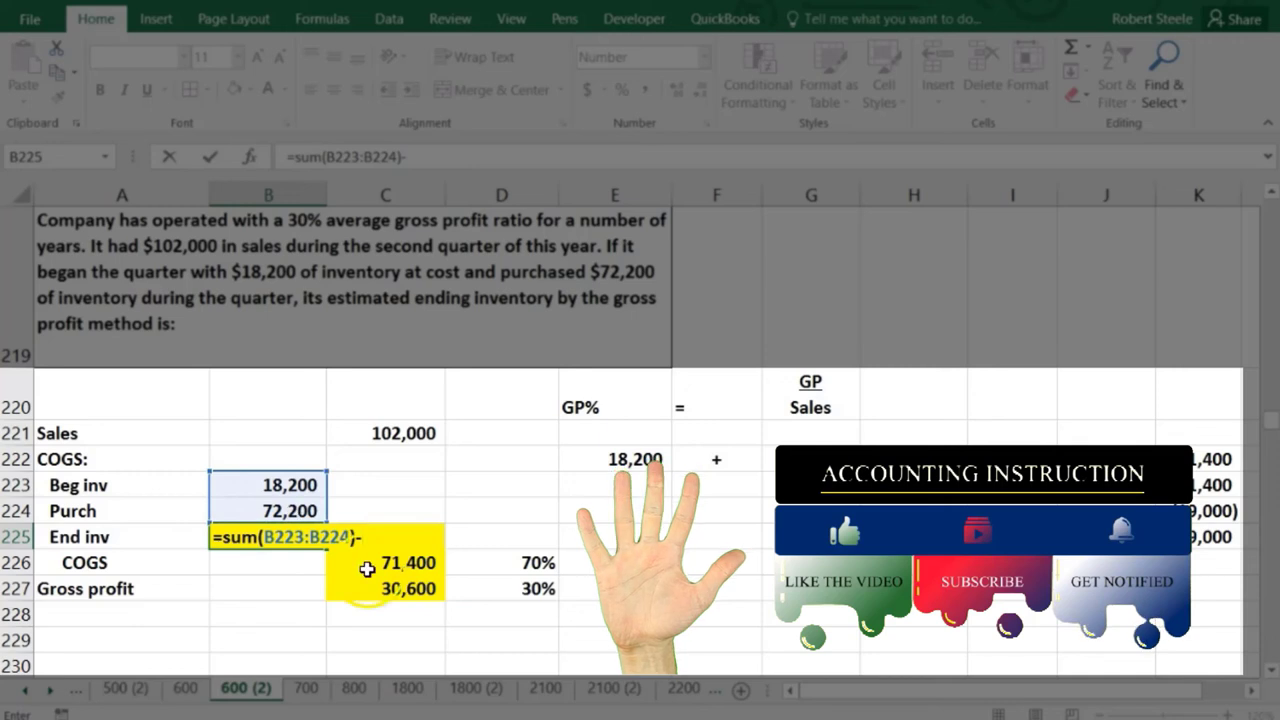
{"action": "left_click", "coordinate": [399, 565]}
{"action": "key", "text": "Return"}
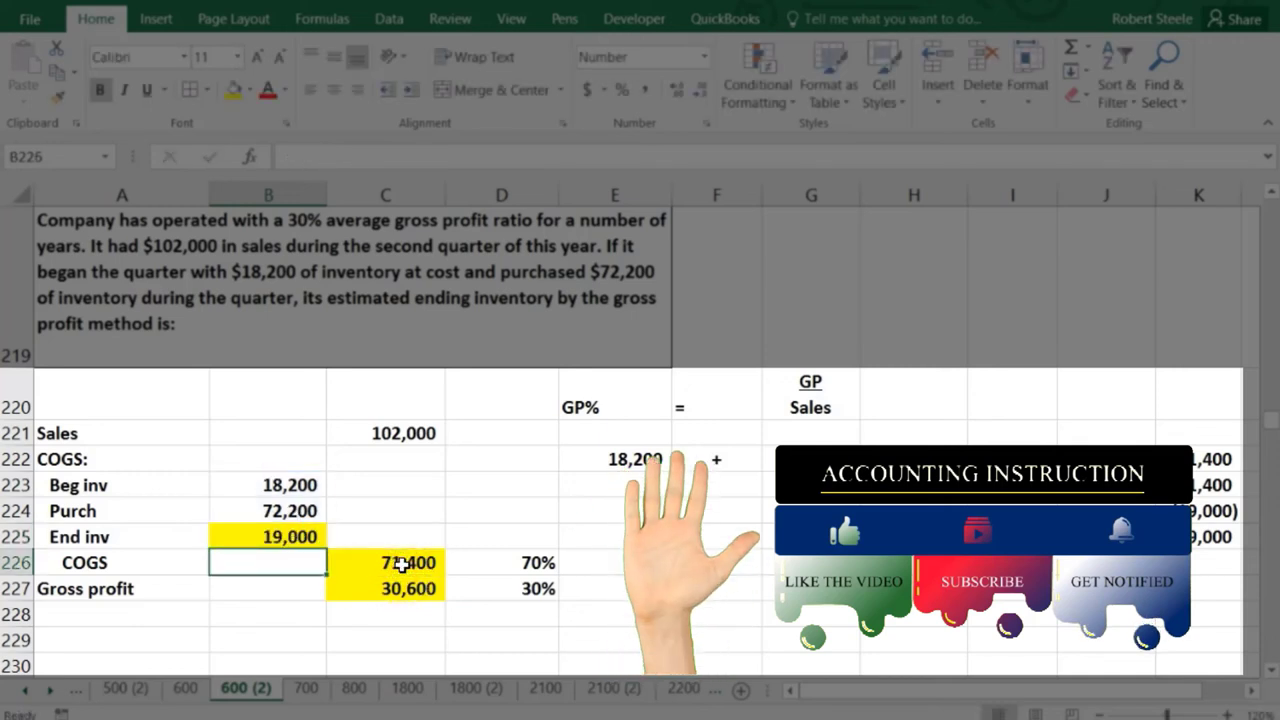
Compare the ending inventory in B225 with the algebraic solution in K225
{"action": "key", "text": "Up"}
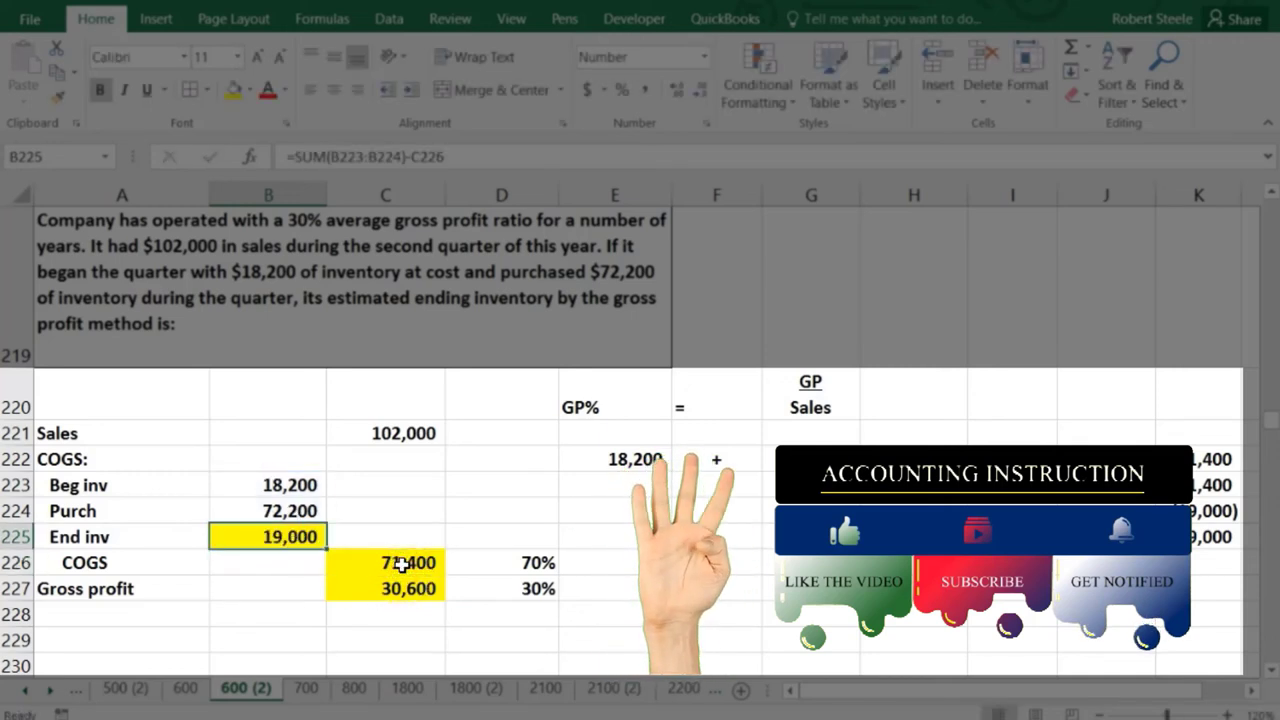
{"action": "key", "text": "ctrl+Right"}
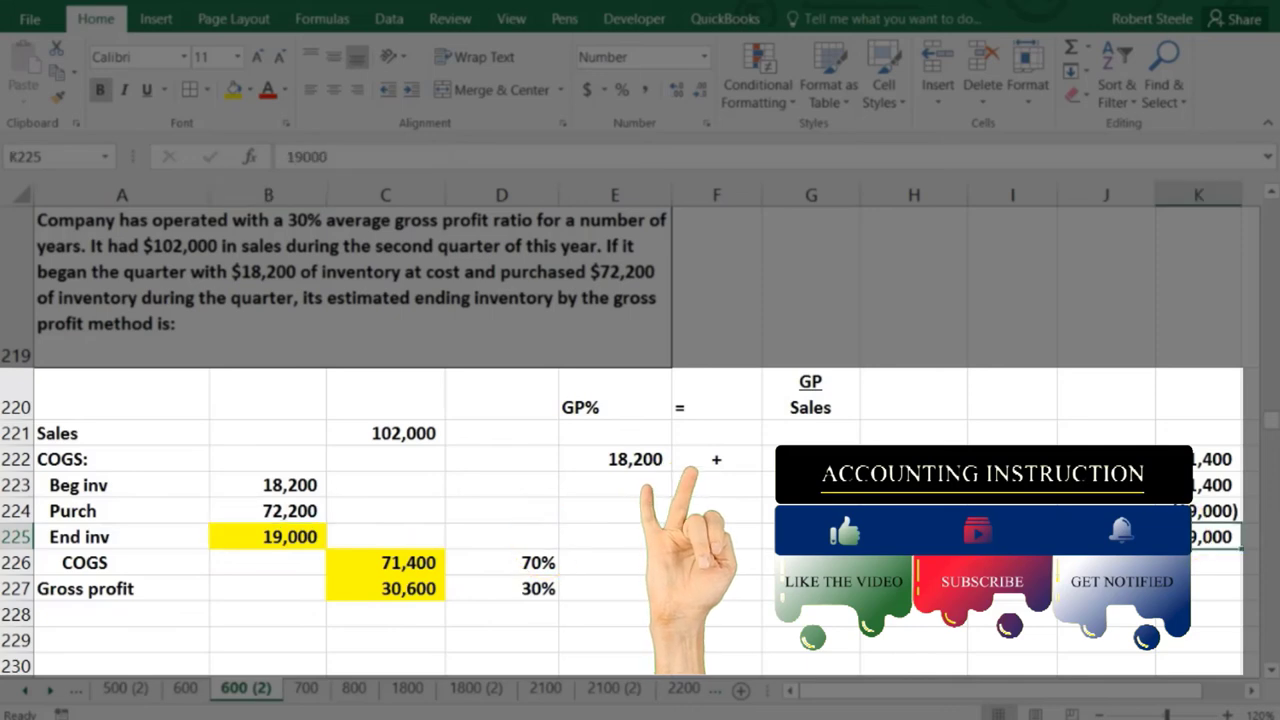
{"action": "key", "text": "ctrl+Left"}
Check COGS in the Calculator app by computing 18,200 + 72,200 - 19,000, and return to the worksheet
{"action": "key", "text": "XF86Calculator"}
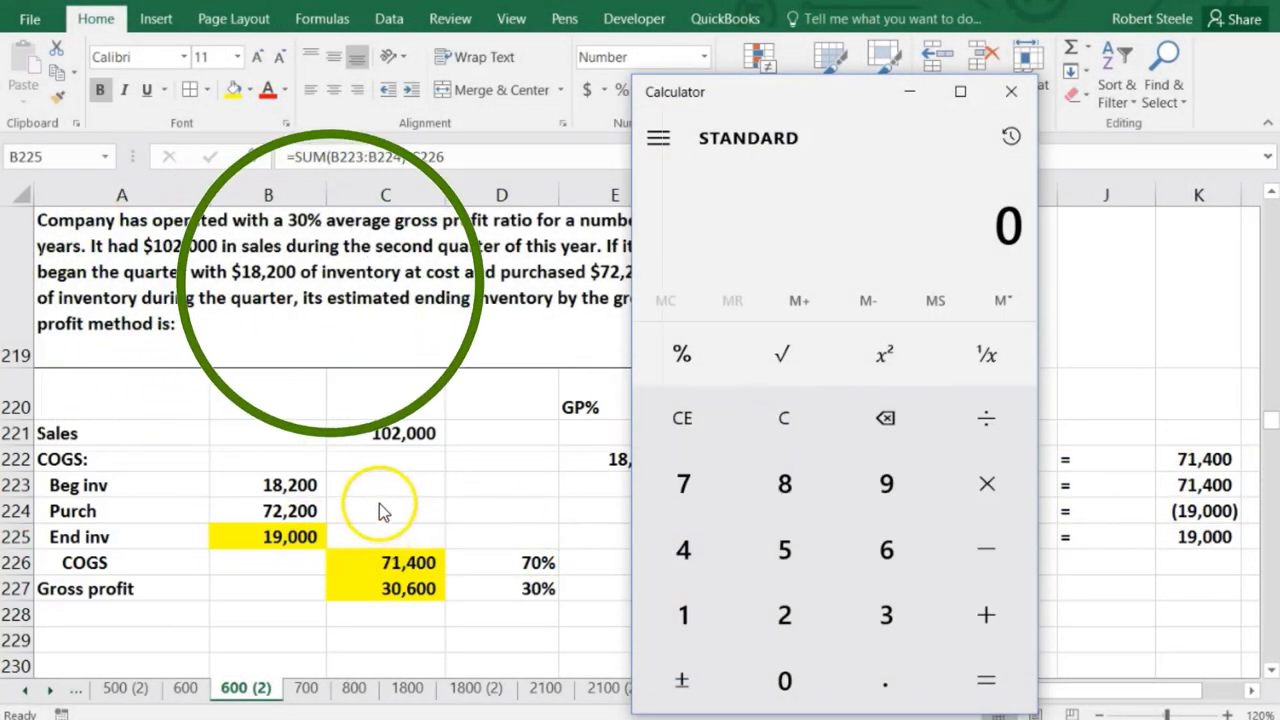
{"action": "type", "text": "18200+"}
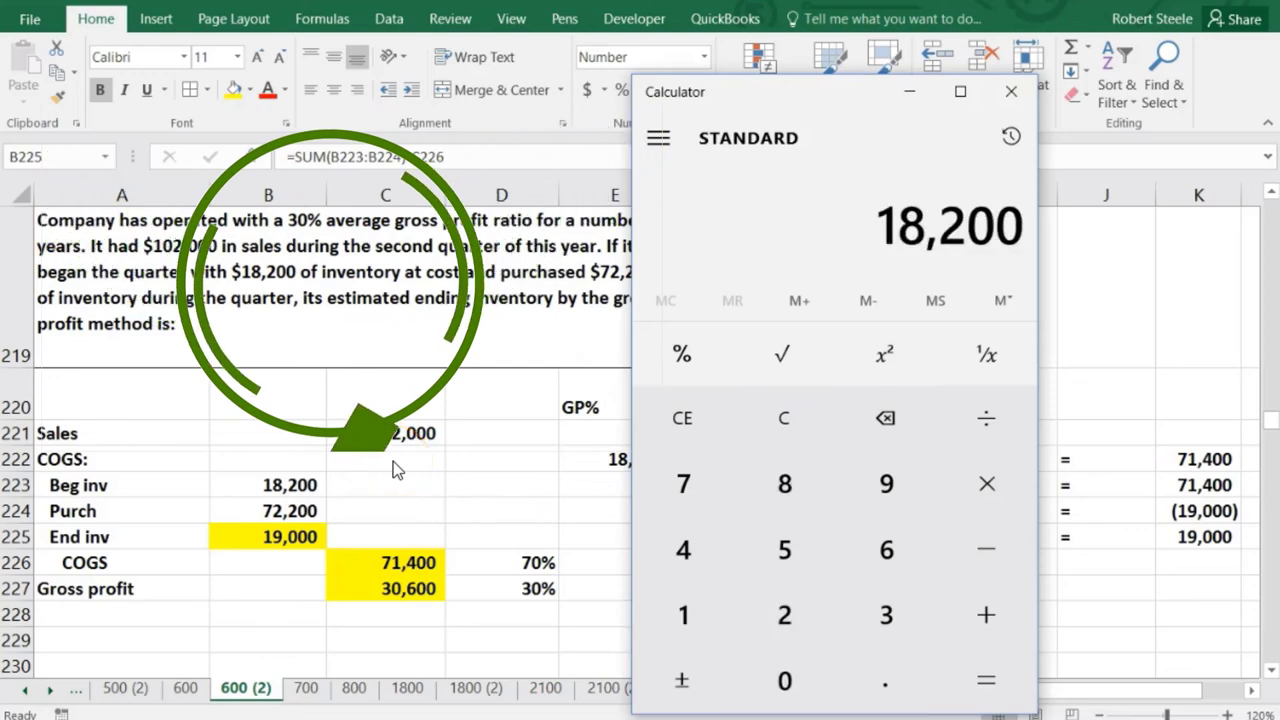
{"action": "type", "text": "752"}
{"action": "key", "text": "BackSpace"}
{"action": "key", "text": "BackSpace"}
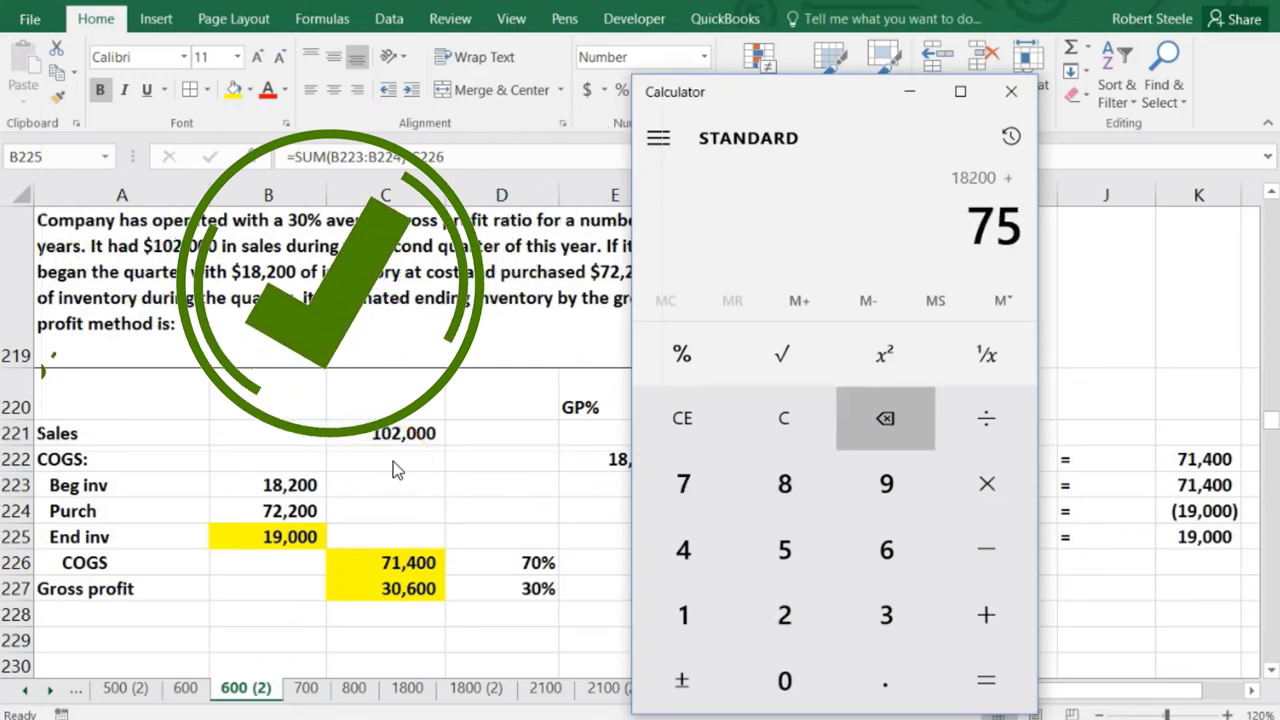
{"action": "type", "text": "2200-"}
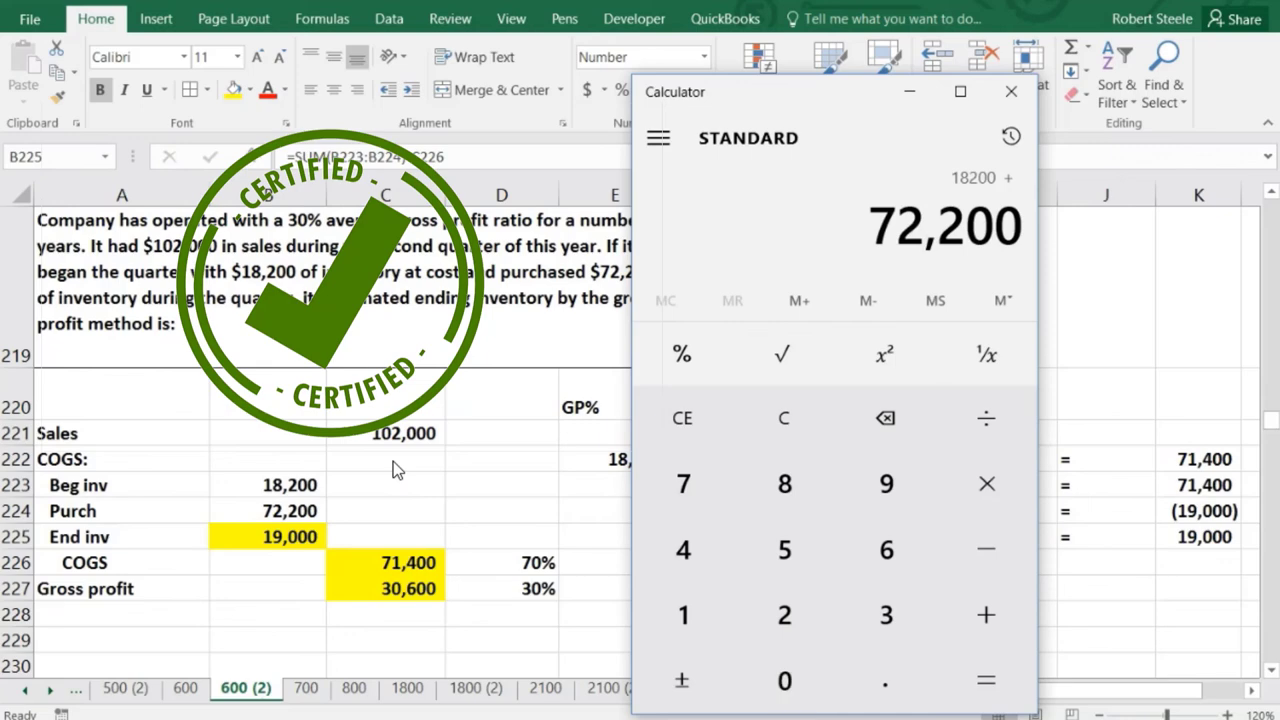
{"action": "type", "text": "19000"}
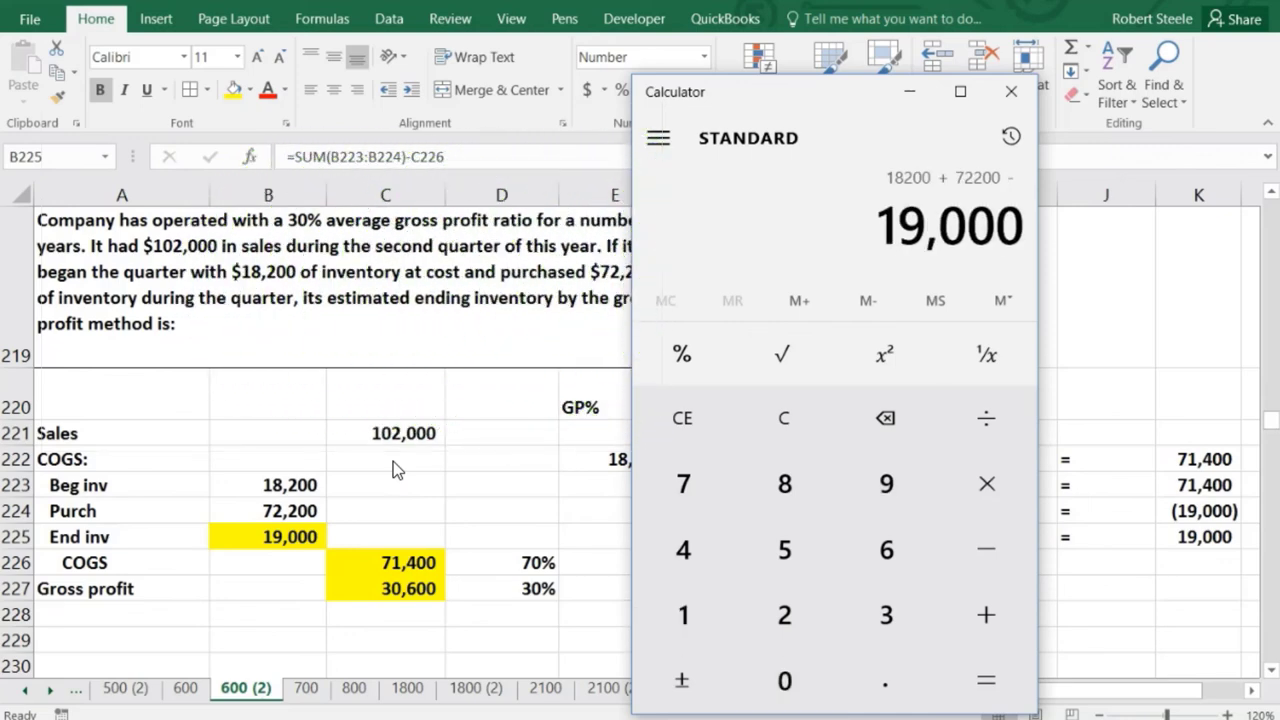
{"action": "key", "text": "Return"}
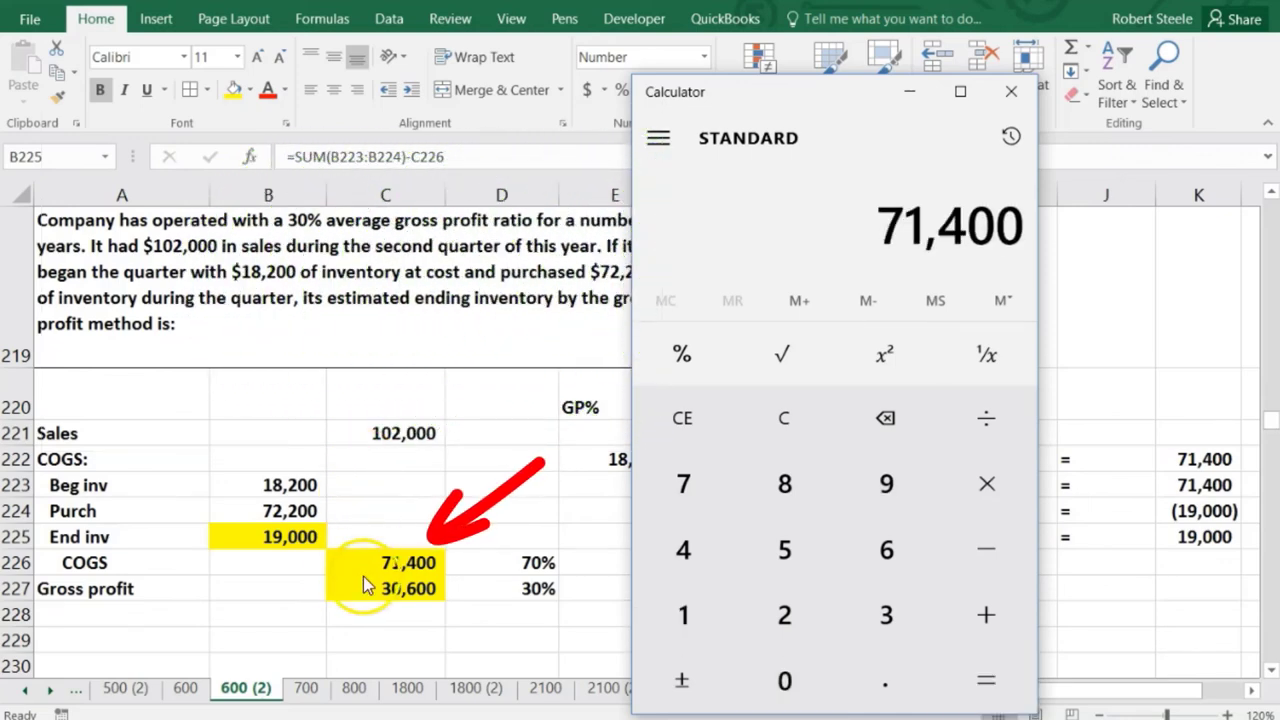
{"action": "key", "text": "alt+Tab"}
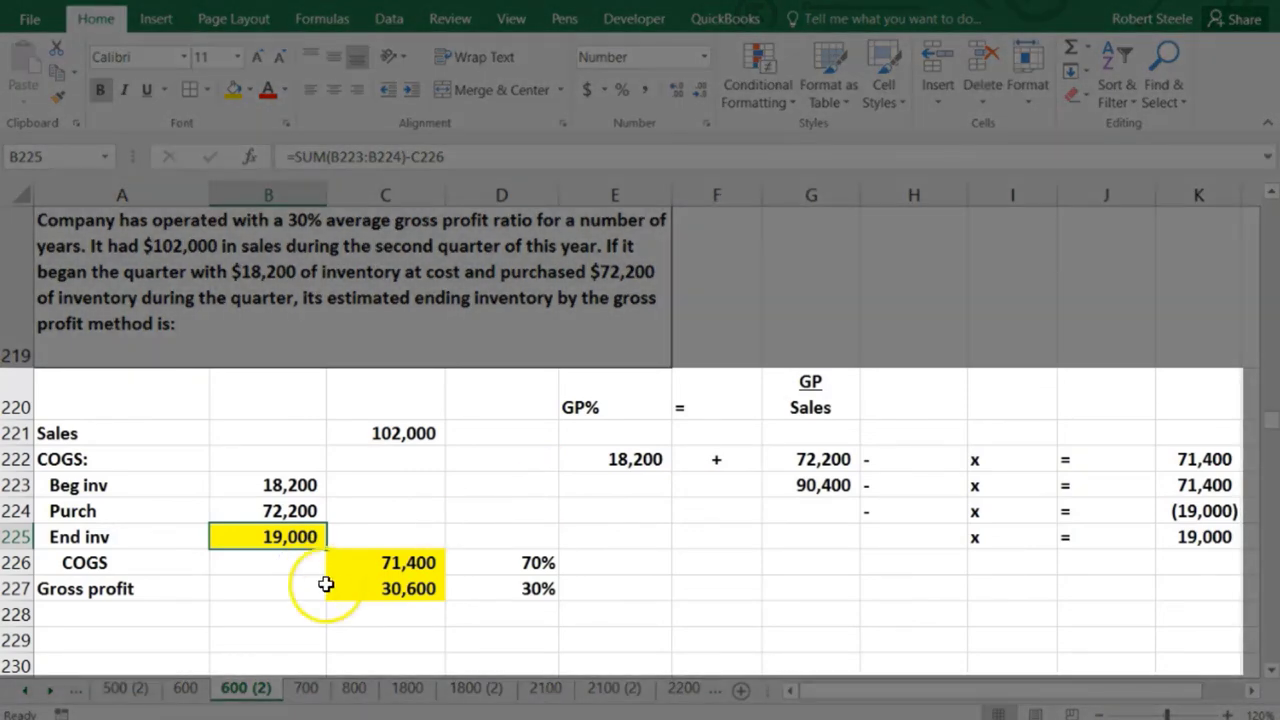
Review the gross profit, COGS, ending inventory and beginning inventory cells in the completed schedule
{"action": "left_click", "coordinate": [337, 589]}
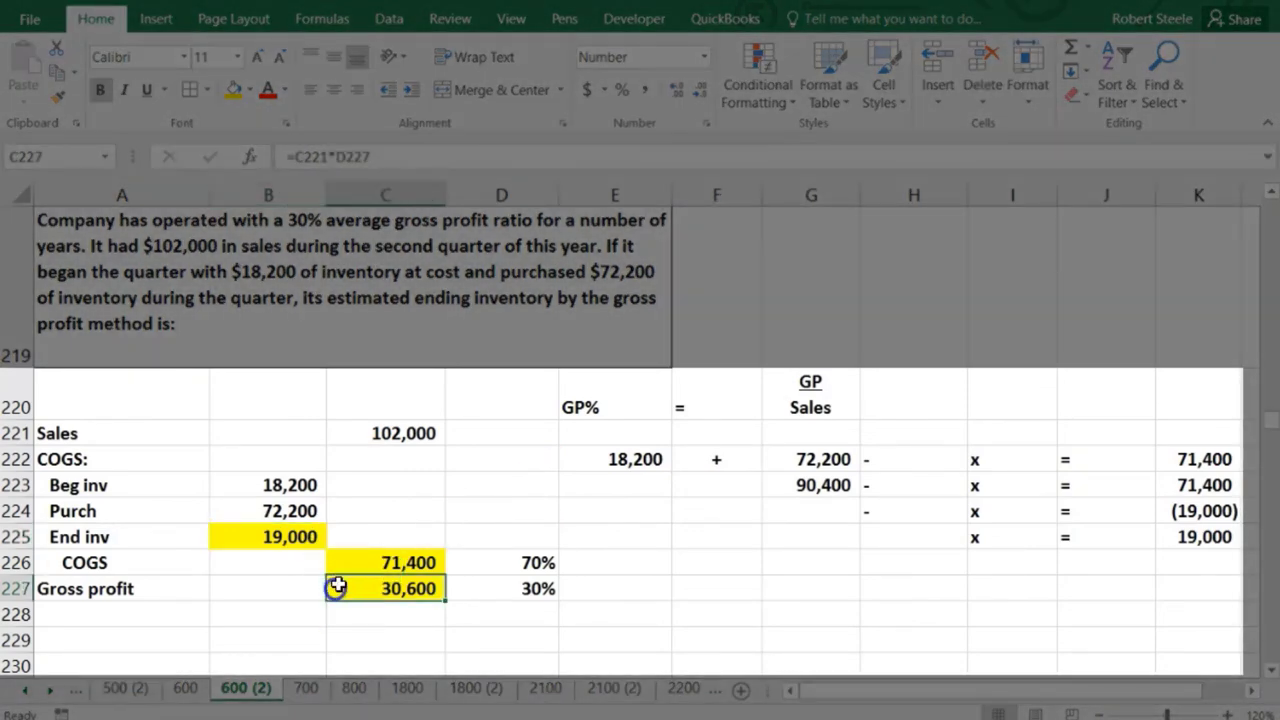
{"action": "left_click", "coordinate": [349, 560]}
{"action": "left_click", "coordinate": [304, 537]}
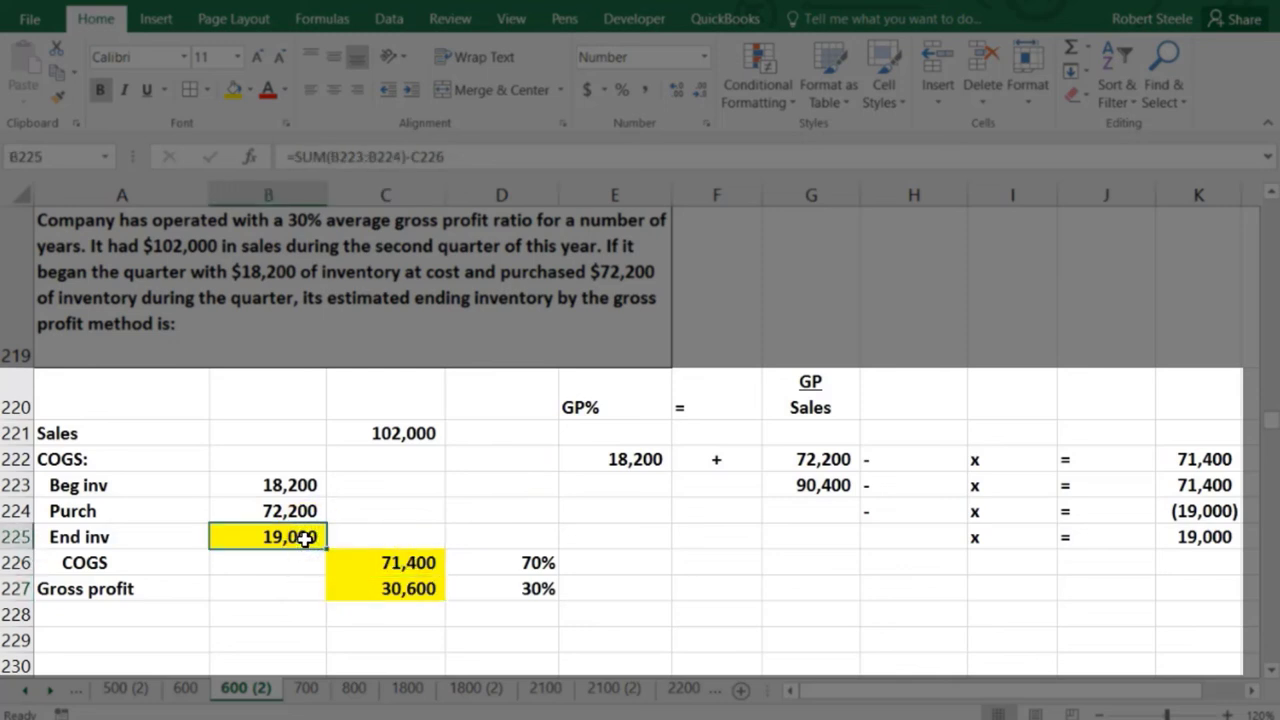
{"action": "left_click", "coordinate": [293, 487]}
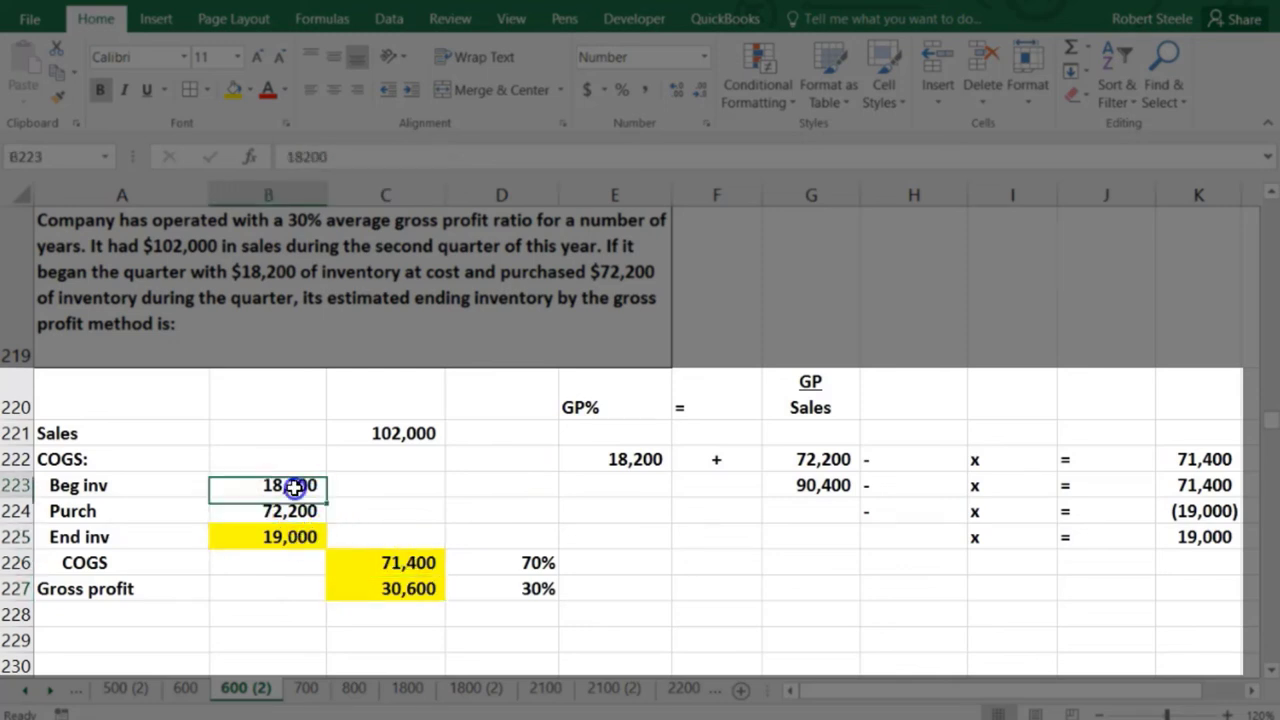
Examine the schedule's purchases and ending inventory amounts, the COGS row labels in column A, and the sales, COGS and gross profit cells in column C
{"action": "left_click", "coordinate": [296, 510]}
{"action": "left_click", "coordinate": [285, 530]}
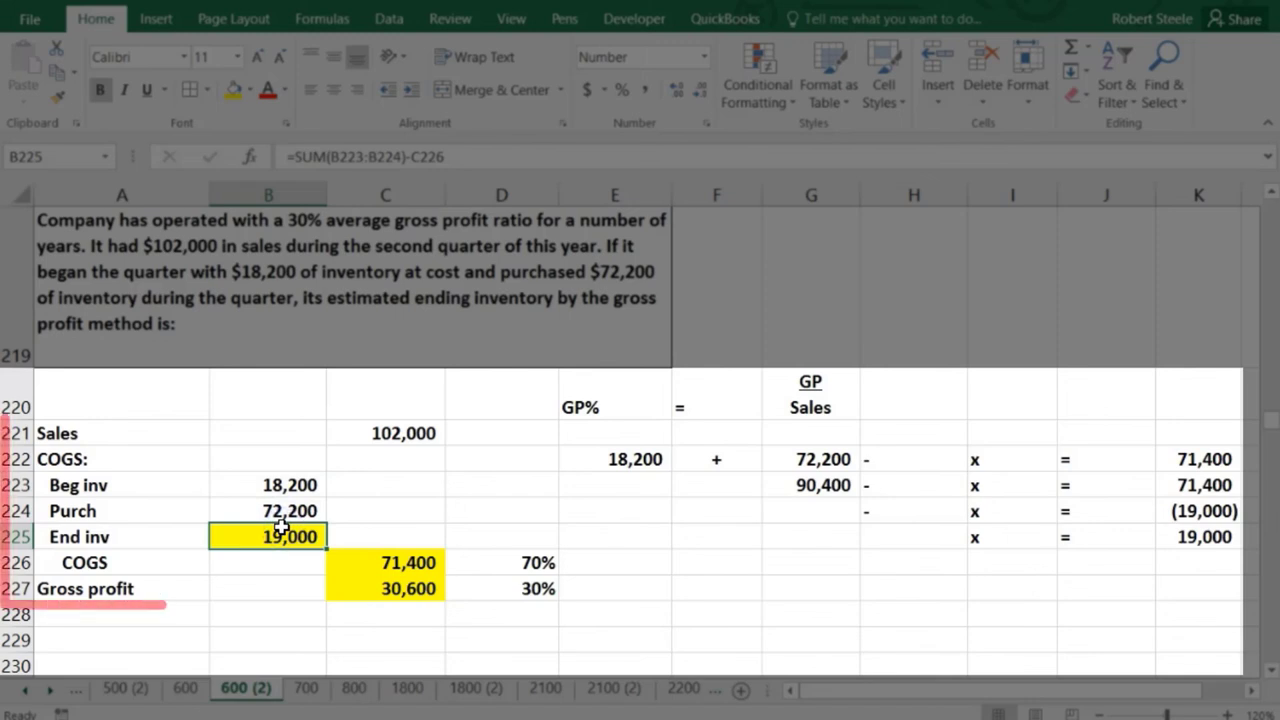
{"action": "left_click", "coordinate": [135, 461]}
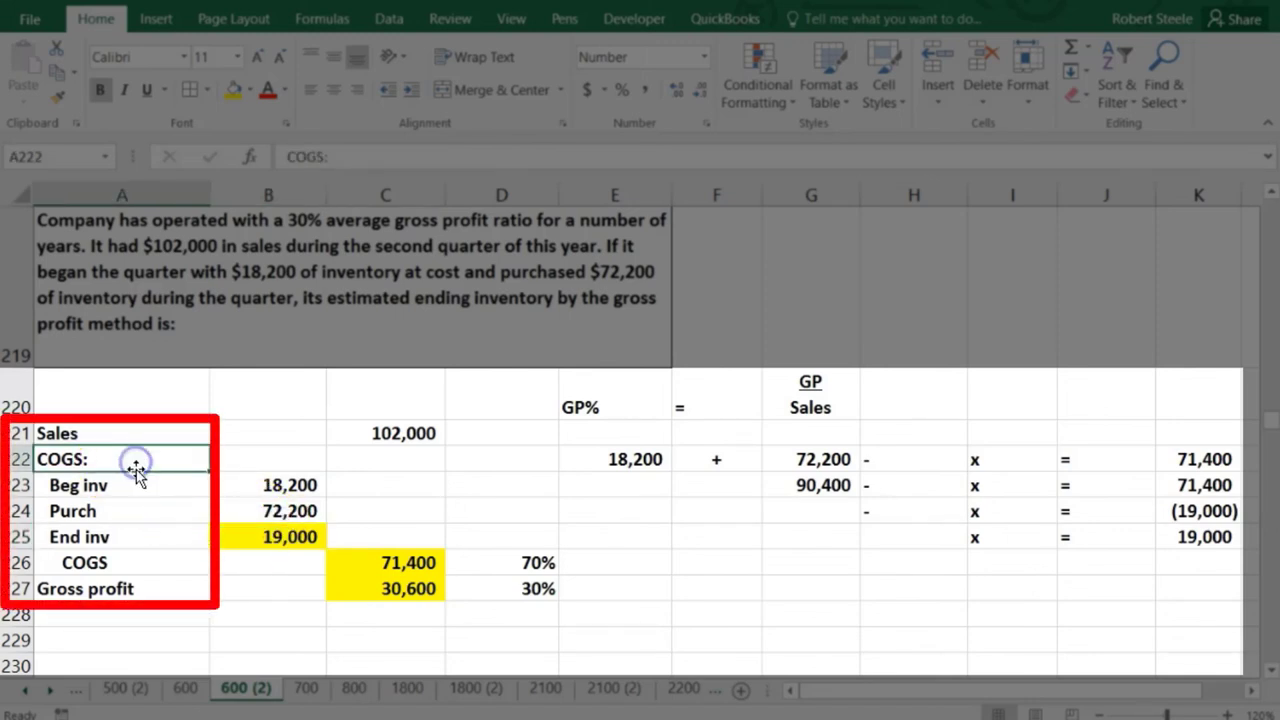
{"action": "left_click", "coordinate": [138, 487]}
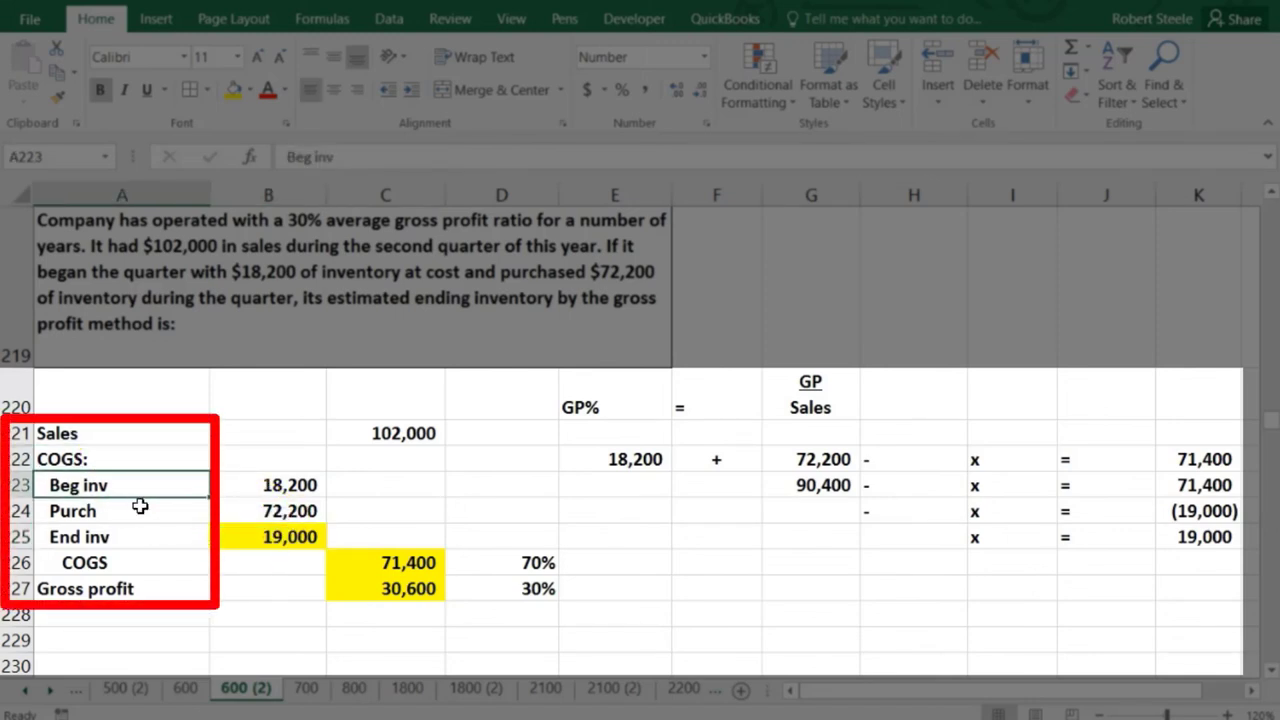
{"action": "left_click", "coordinate": [140, 508]}
{"action": "left_click", "coordinate": [143, 538]}
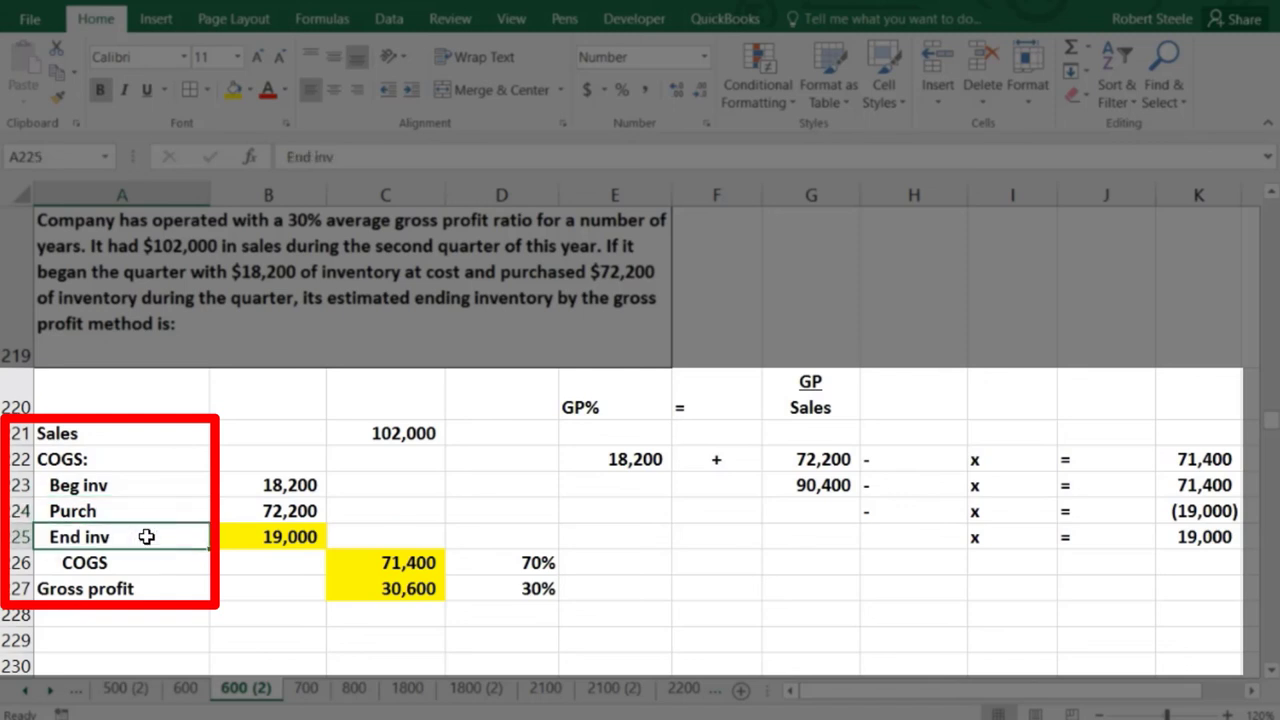
{"action": "left_click", "coordinate": [366, 436]}
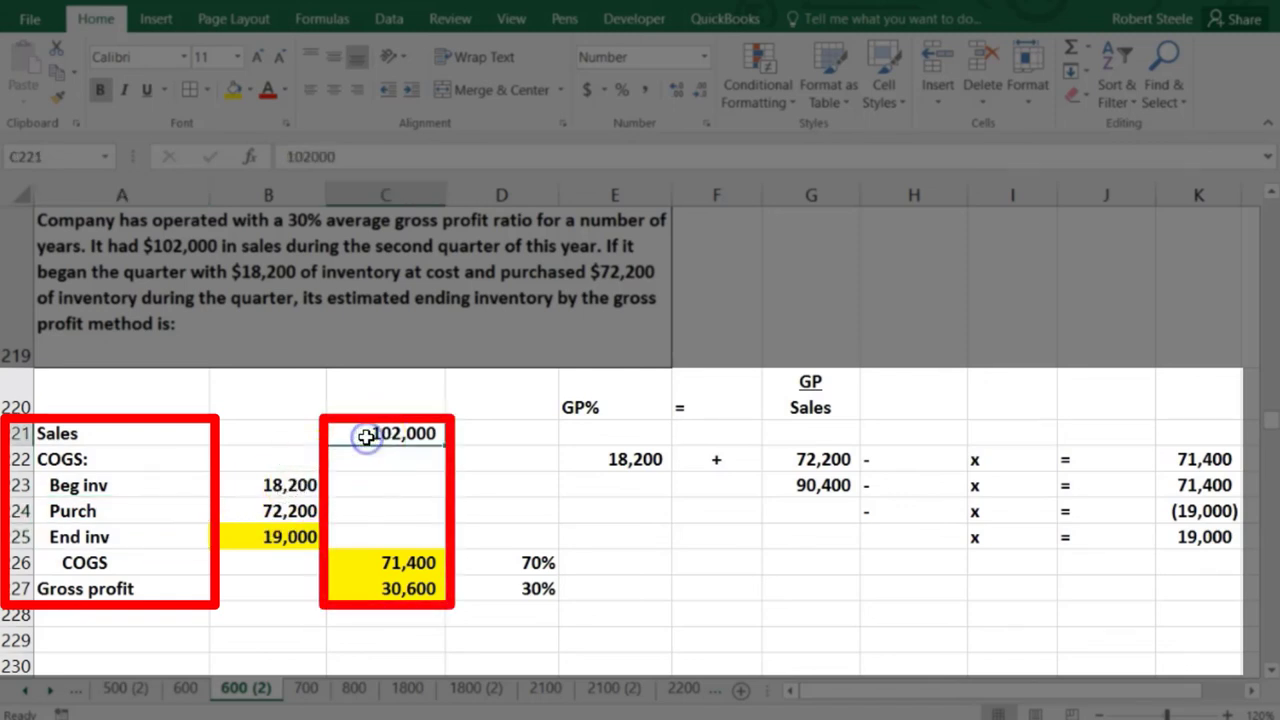
{"action": "left_click", "coordinate": [352, 554]}
{"action": "left_click", "coordinate": [358, 589]}
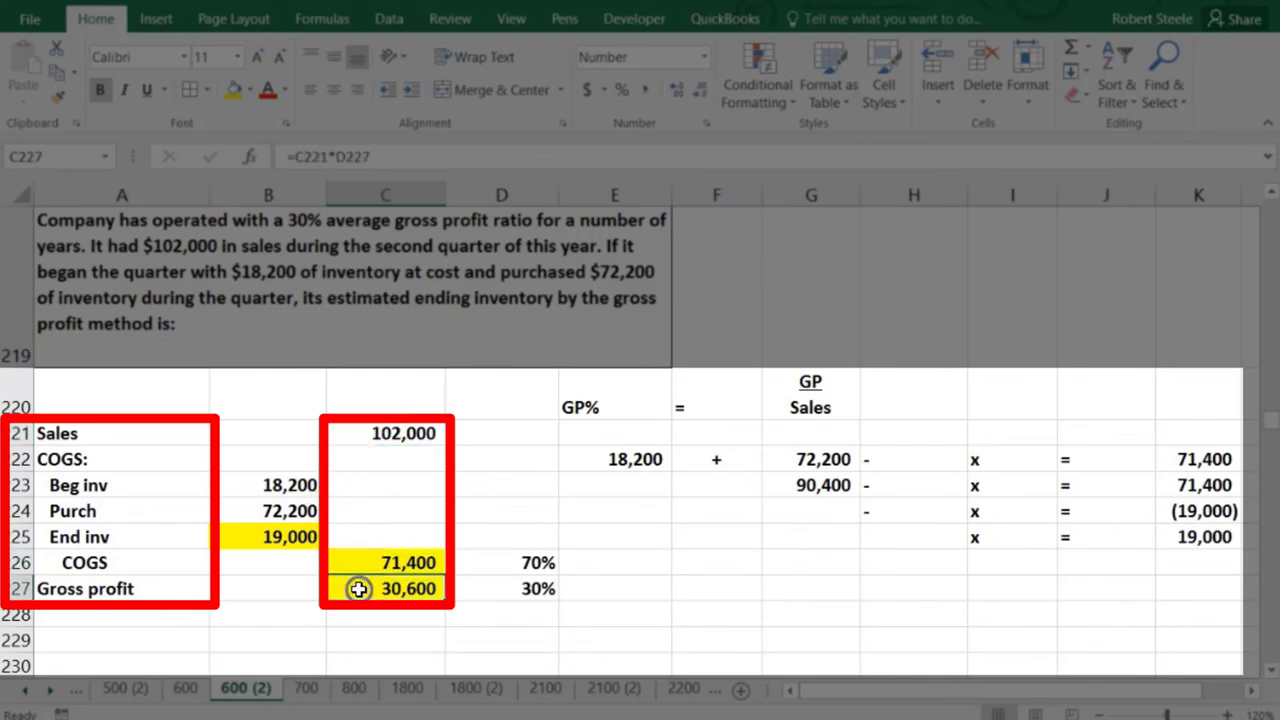